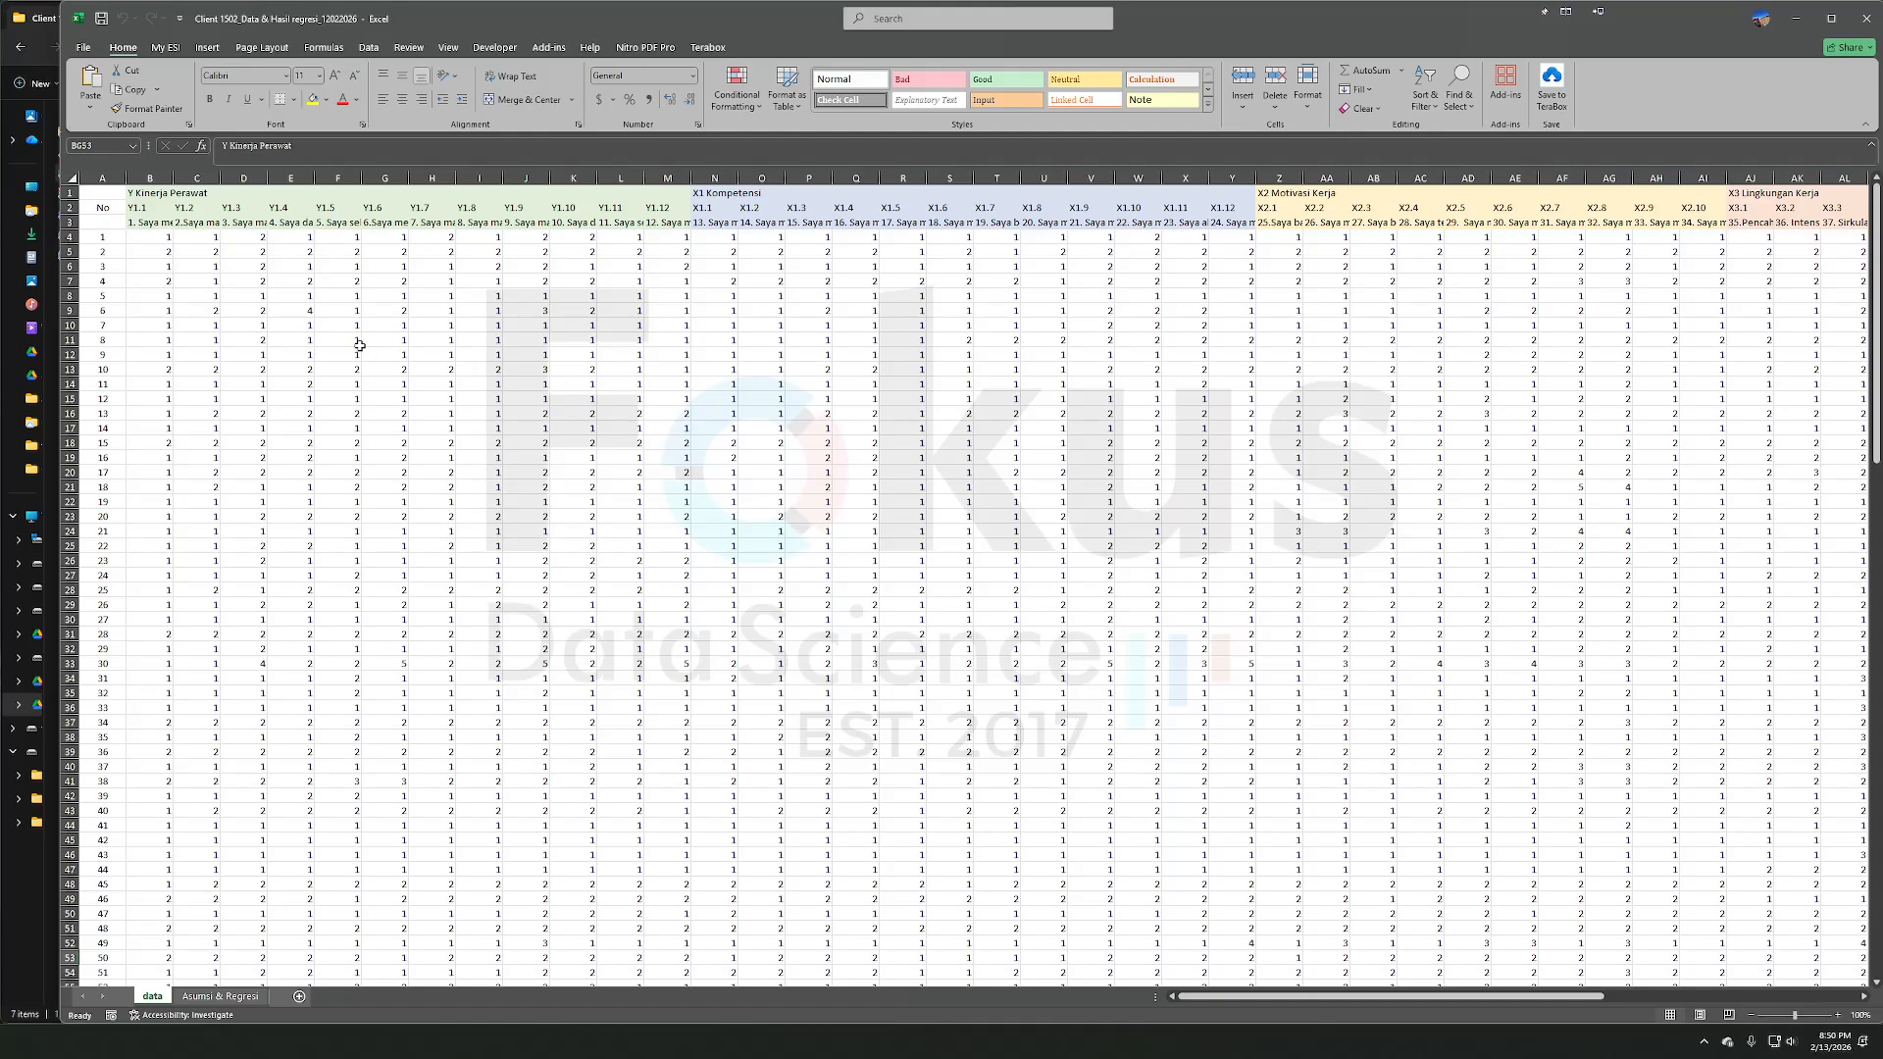
# - Examine the header and item columns of the Y Kinerja Perawat and X1 Kompetensi blocks on the data sheet
pyautogui.moveTo(154, 197); pyautogui.dragTo(686, 230)
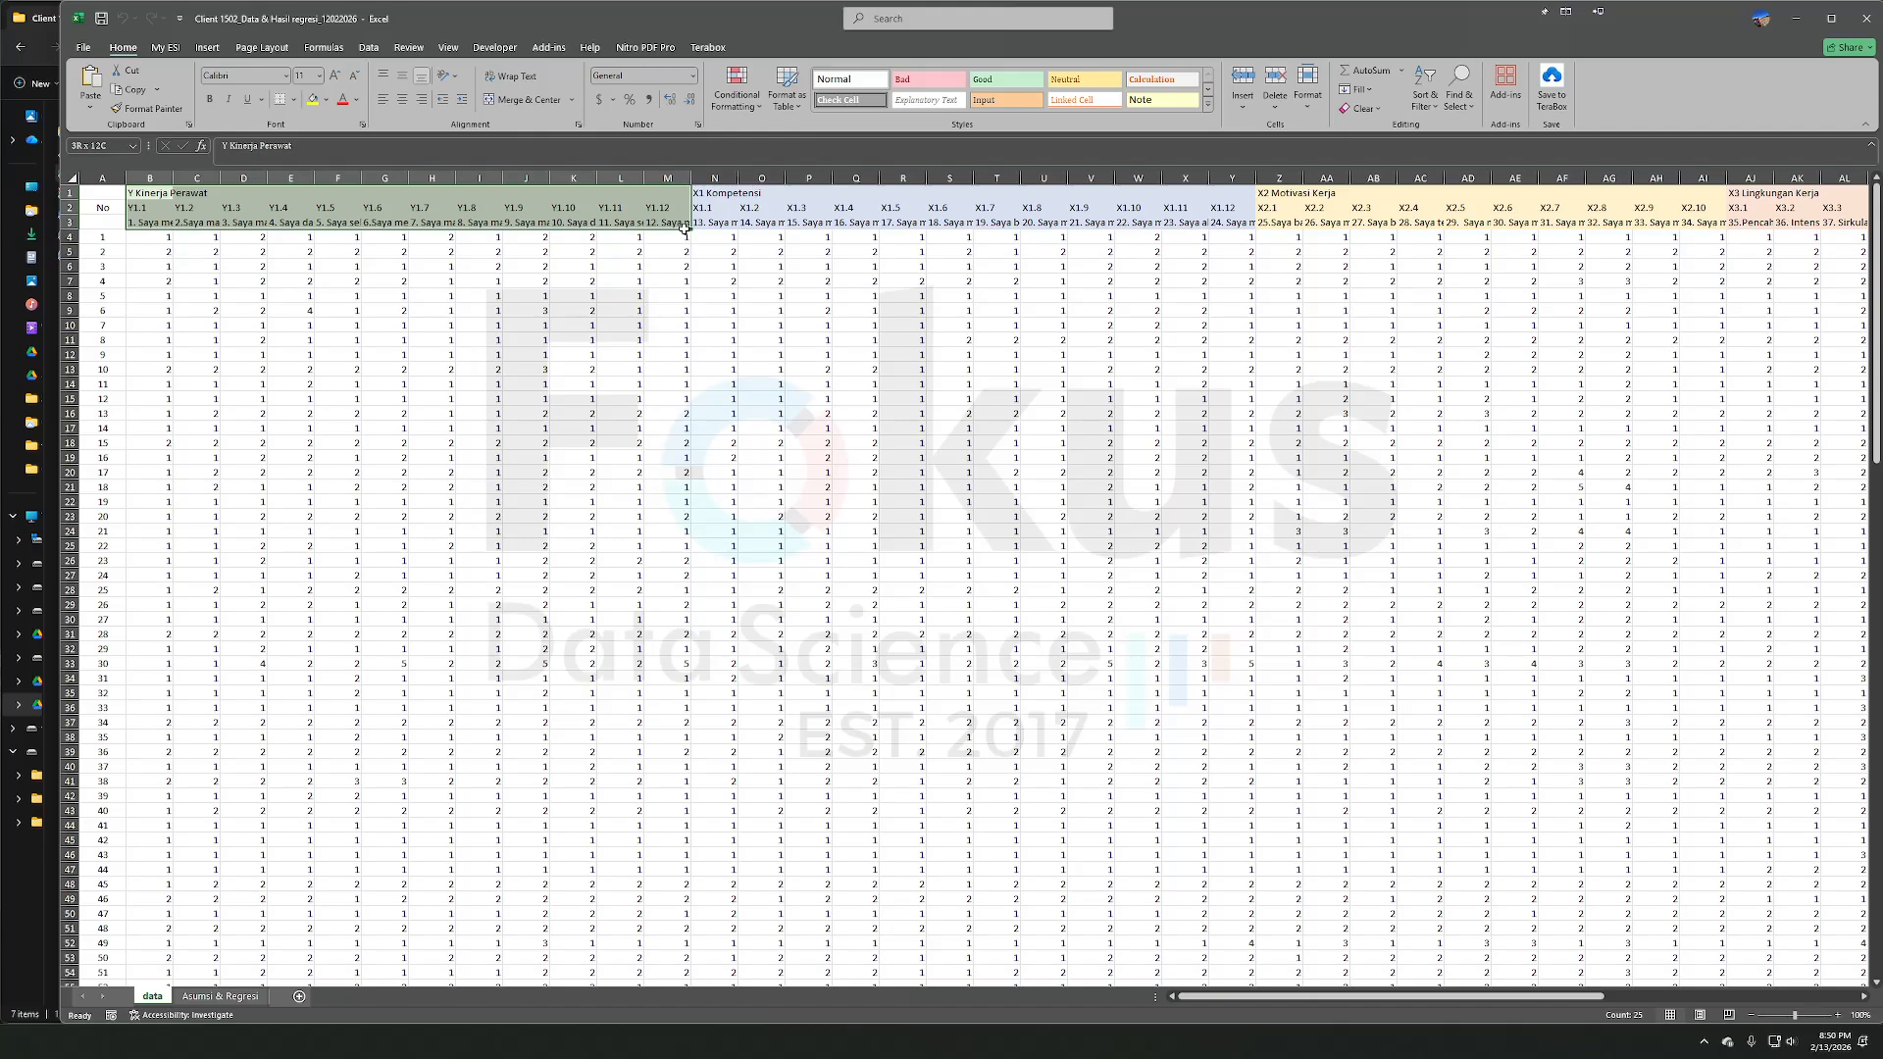
pyautogui.click(620, 311)
pyautogui.moveTo(149, 191); pyautogui.dragTo(686, 226)
pyautogui.click(808, 208)
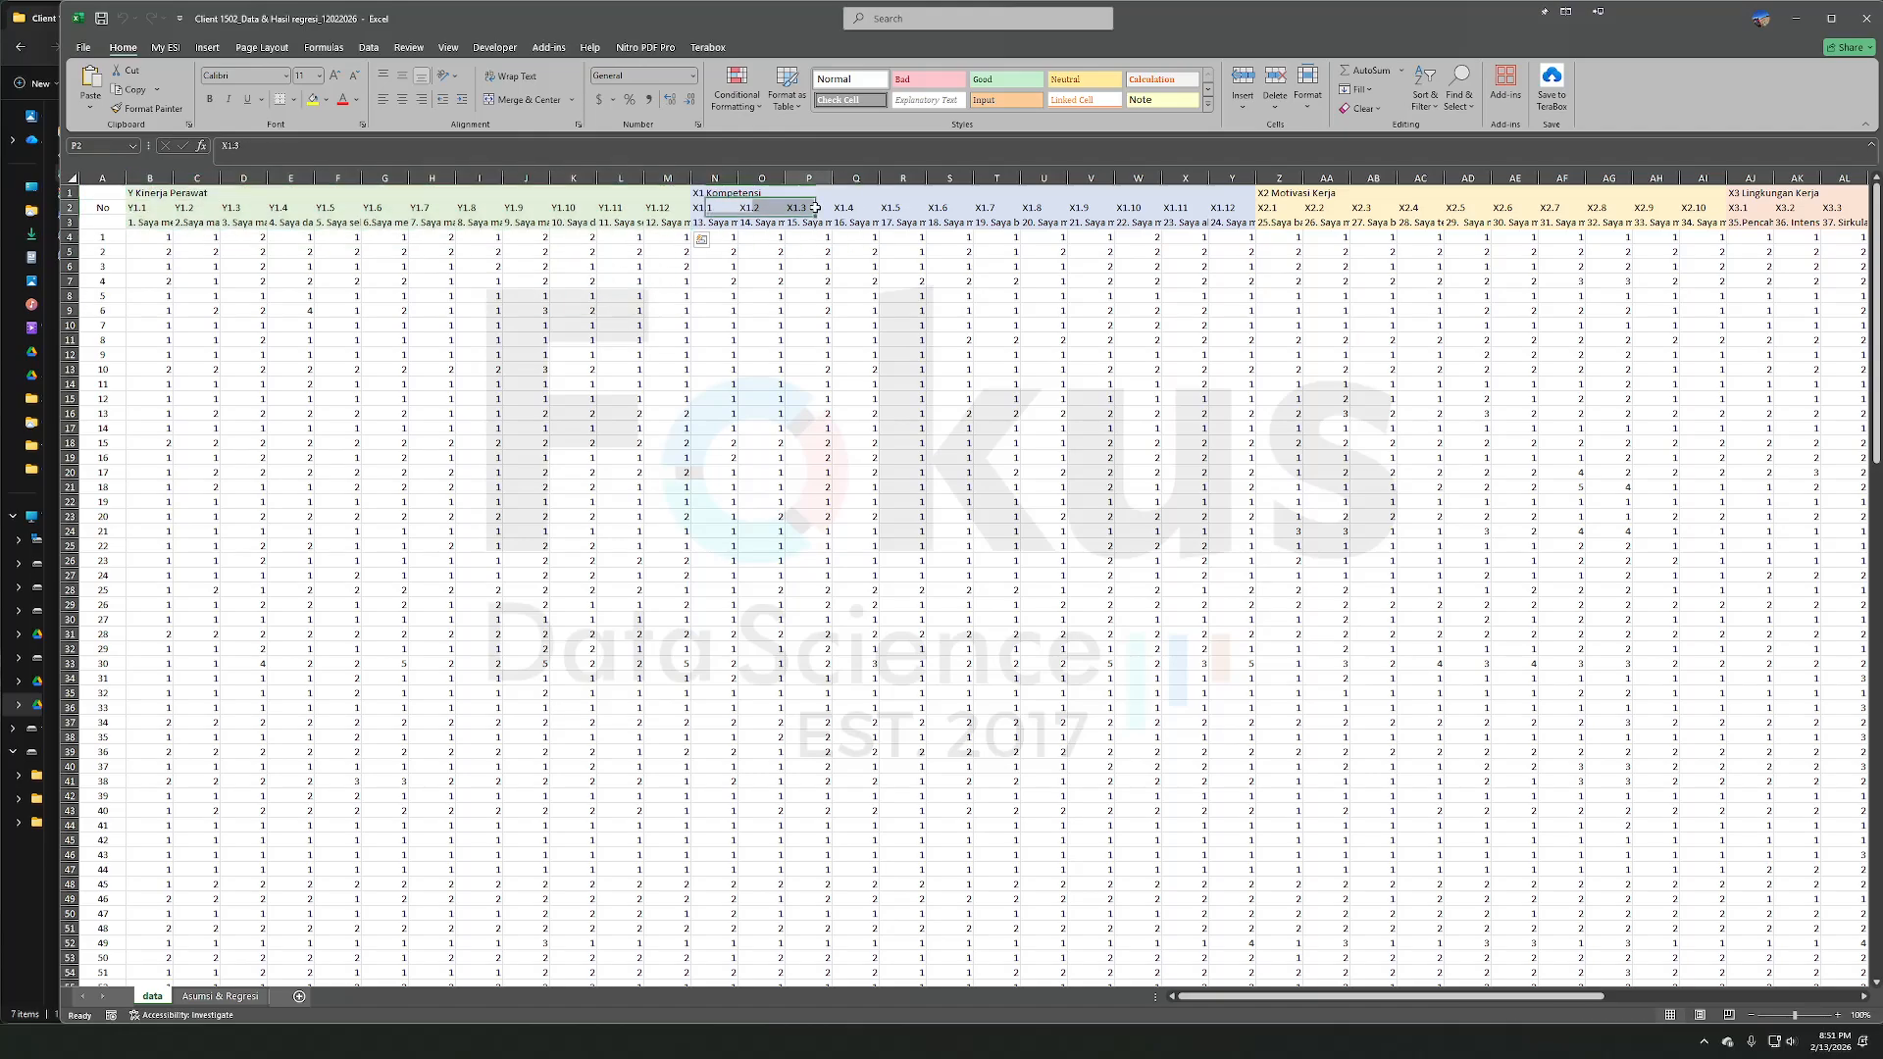
pyautogui.click(157, 197)
pyautogui.click(156, 208)
pyautogui.click(152, 222)
pyautogui.click(149, 237)
# - Inspect the SUM formula behind the first respondent's T_Y total score and the item cells it covers
pyautogui.hscroll(8, 854, 299)
pyautogui.click(1409, 237)
pyautogui.click(319, 150)
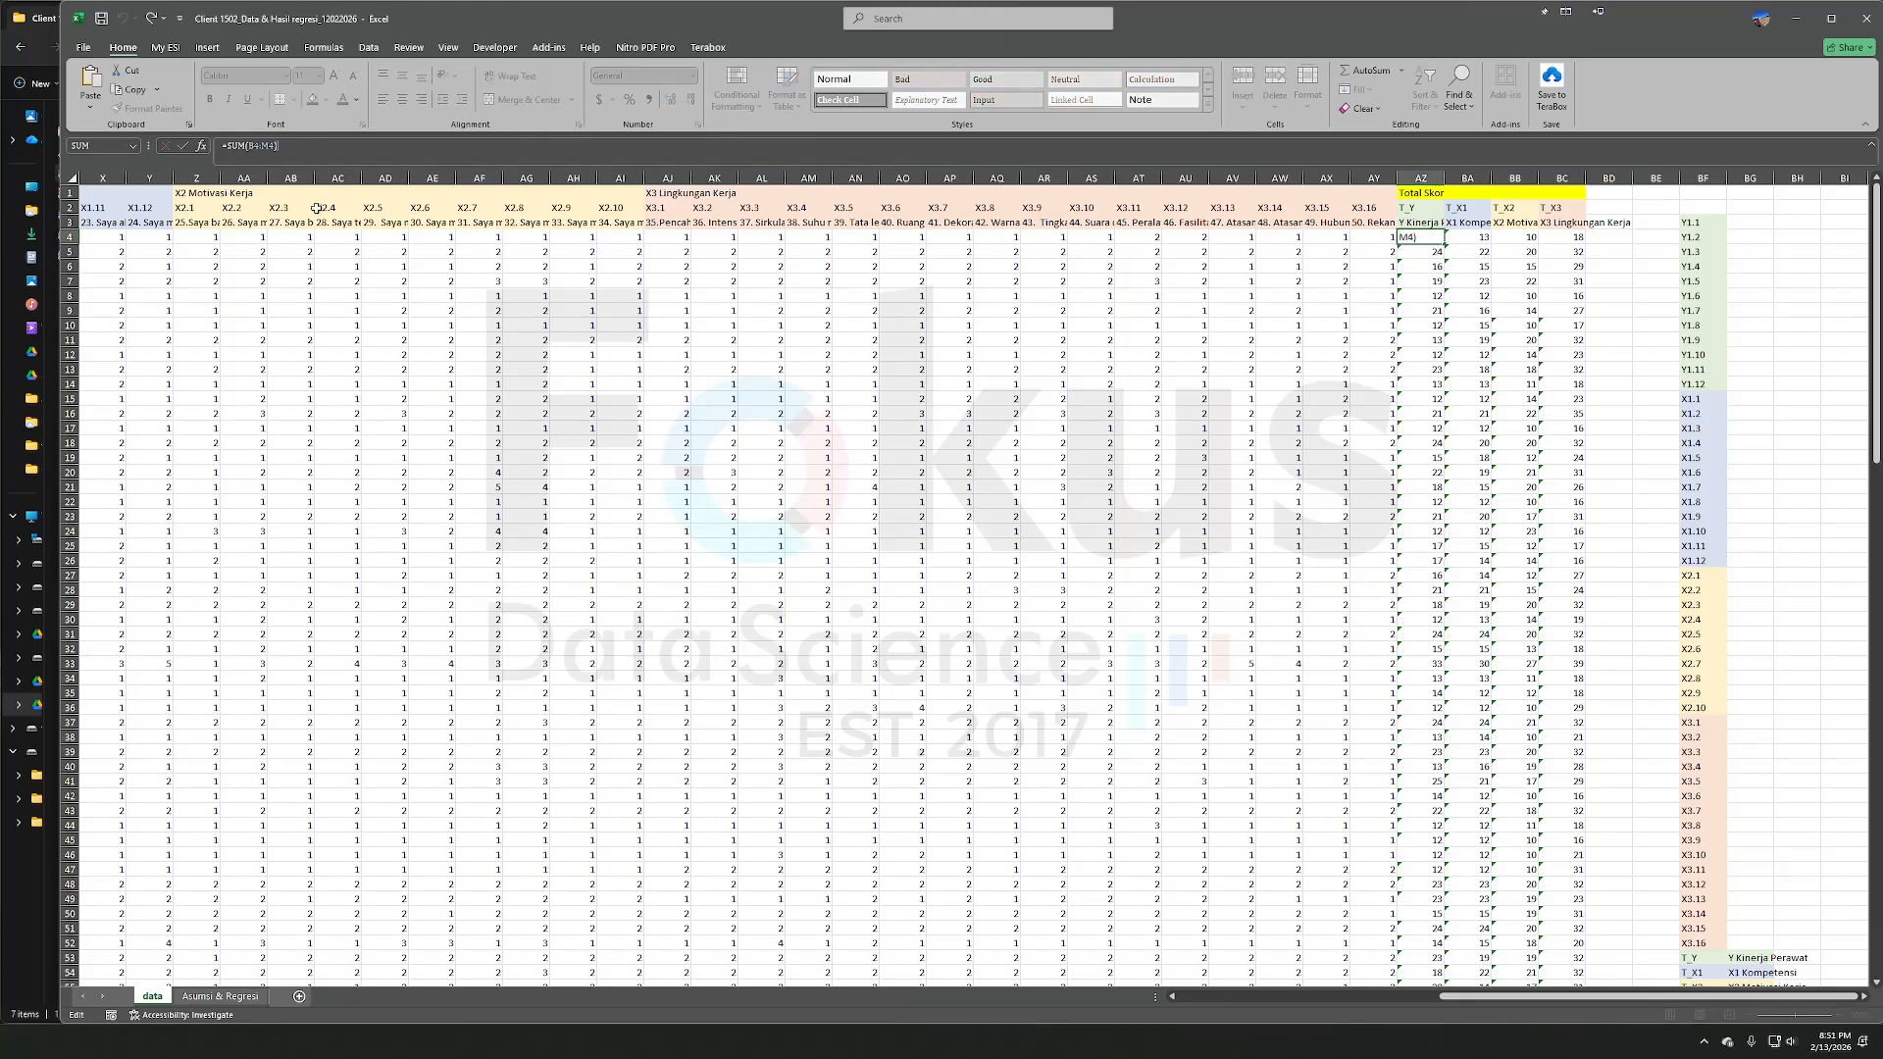
pyautogui.hscroll(-8, 332, 328)
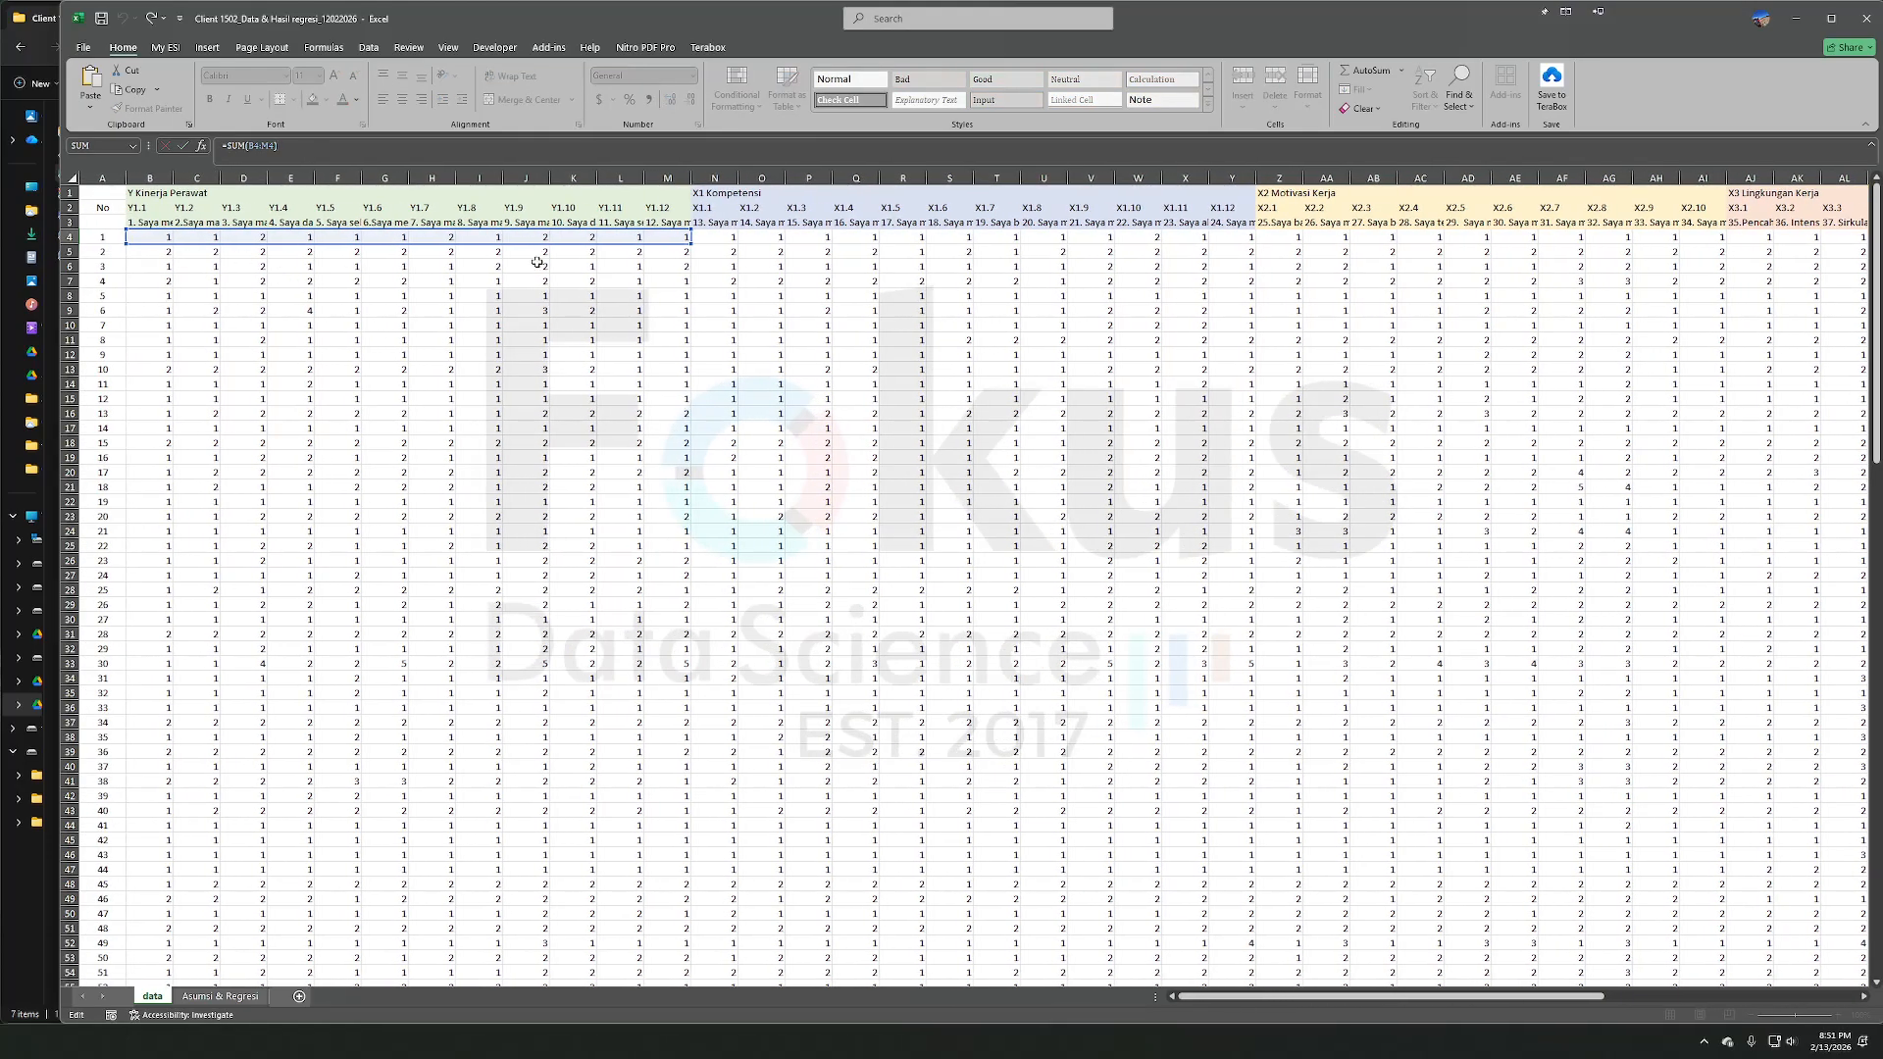
pyautogui.press('Return')
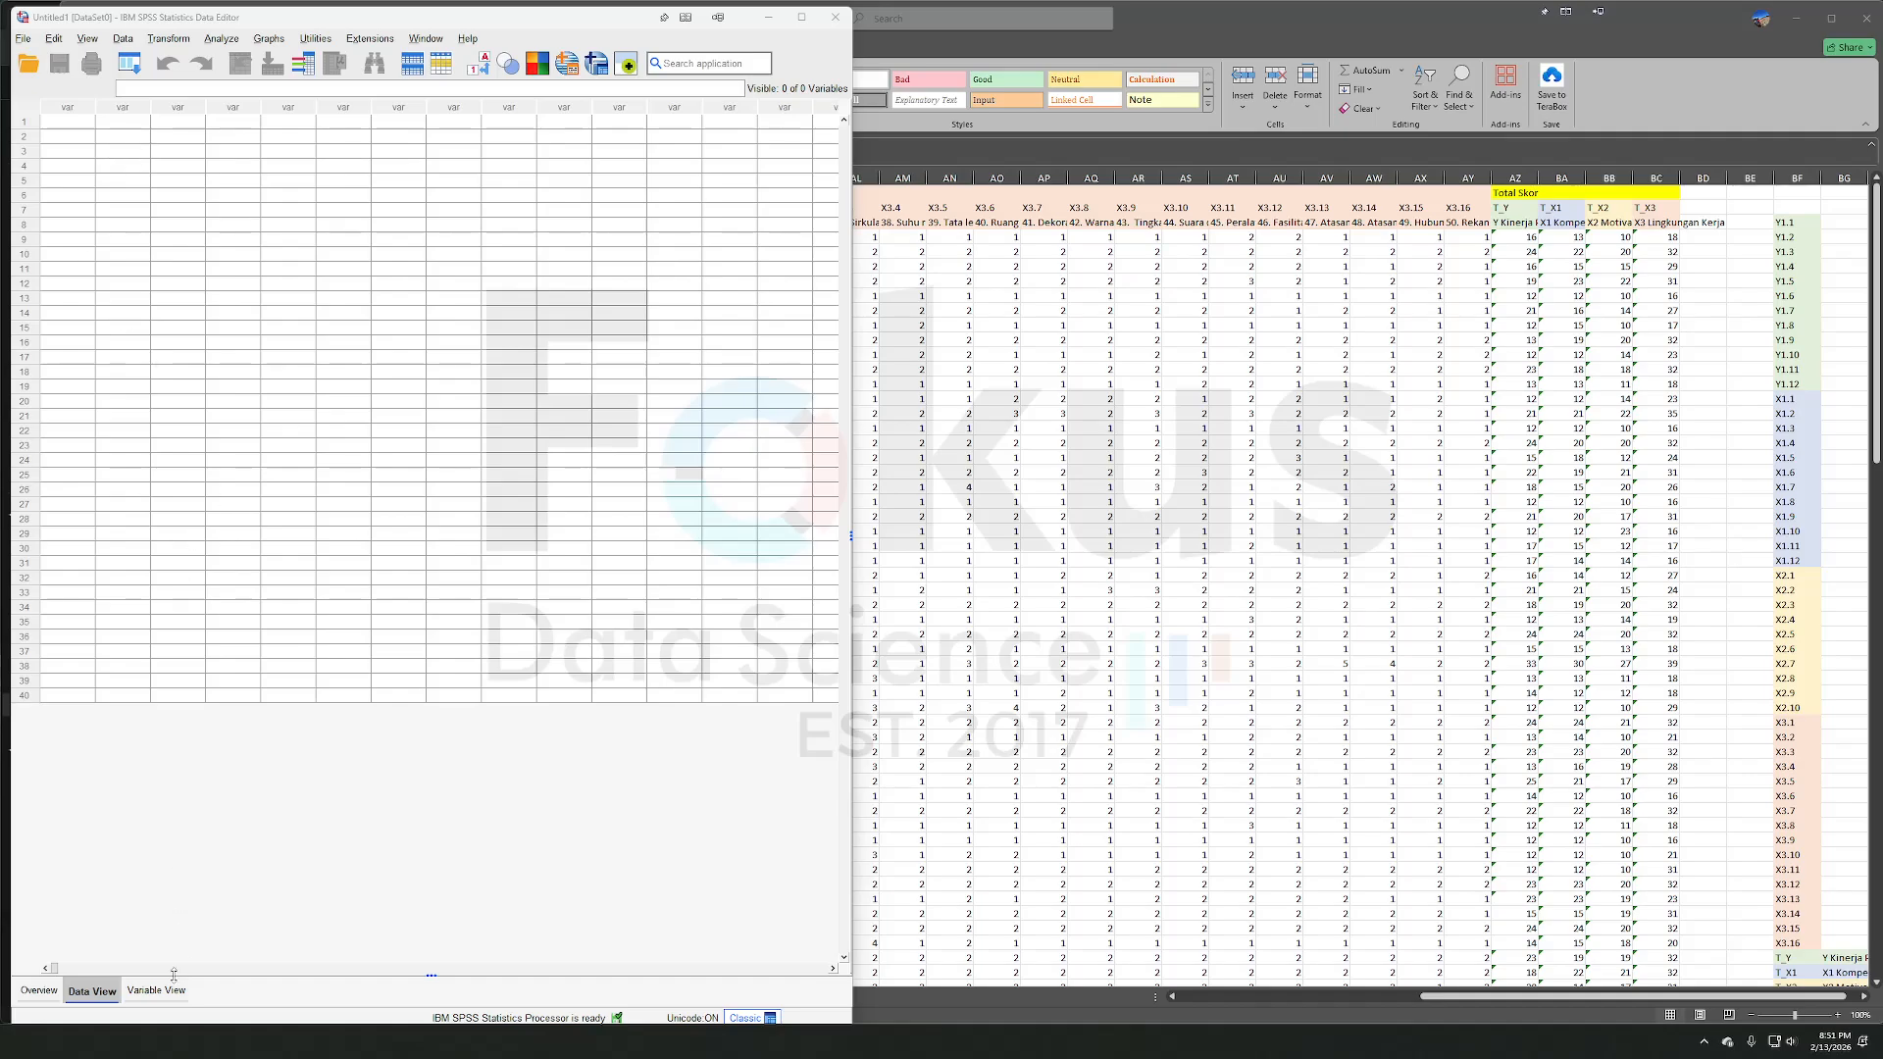
# - Show Variable View in SPSS and copy the variable names Y1.1 through T_X3 from column BF of the Excel data sheet
pyautogui.click(150, 991)
pyautogui.hotkey('alt', 'Tab')
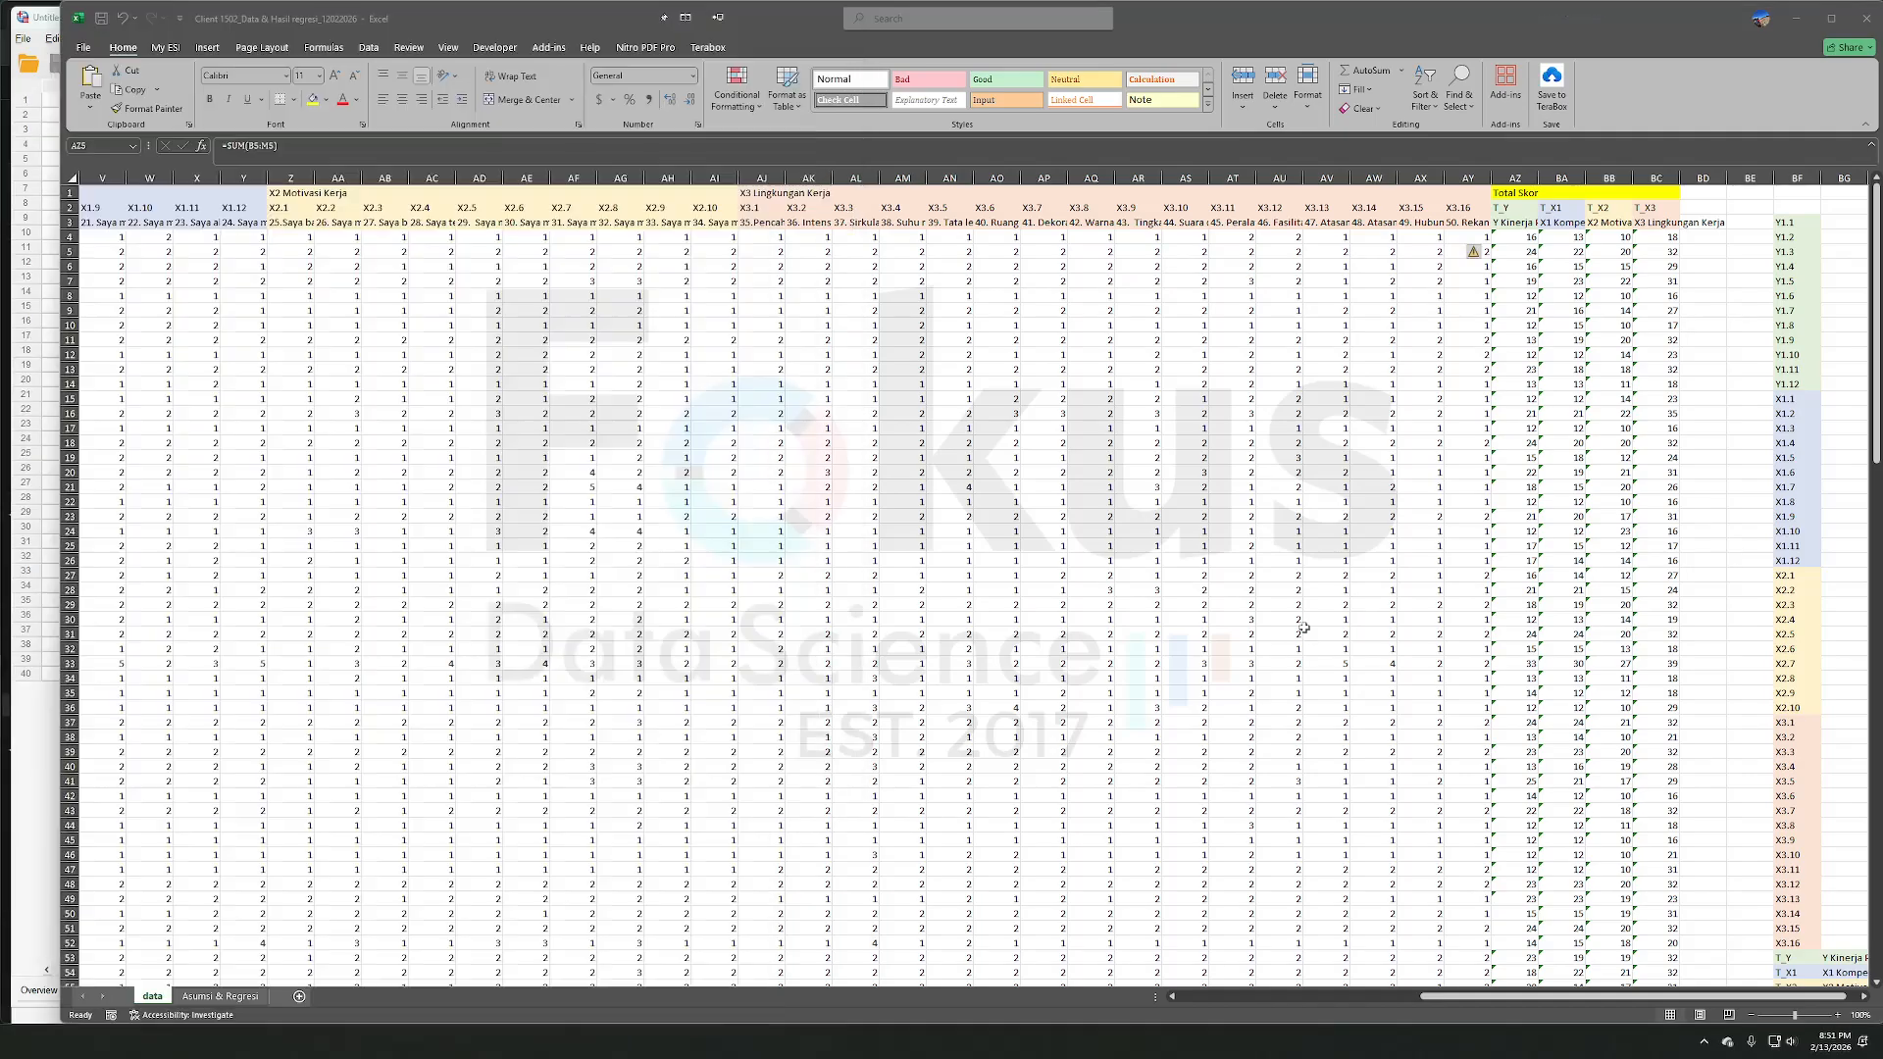
pyautogui.hscroll(3, 1306, 599)
pyautogui.click(1519, 222)
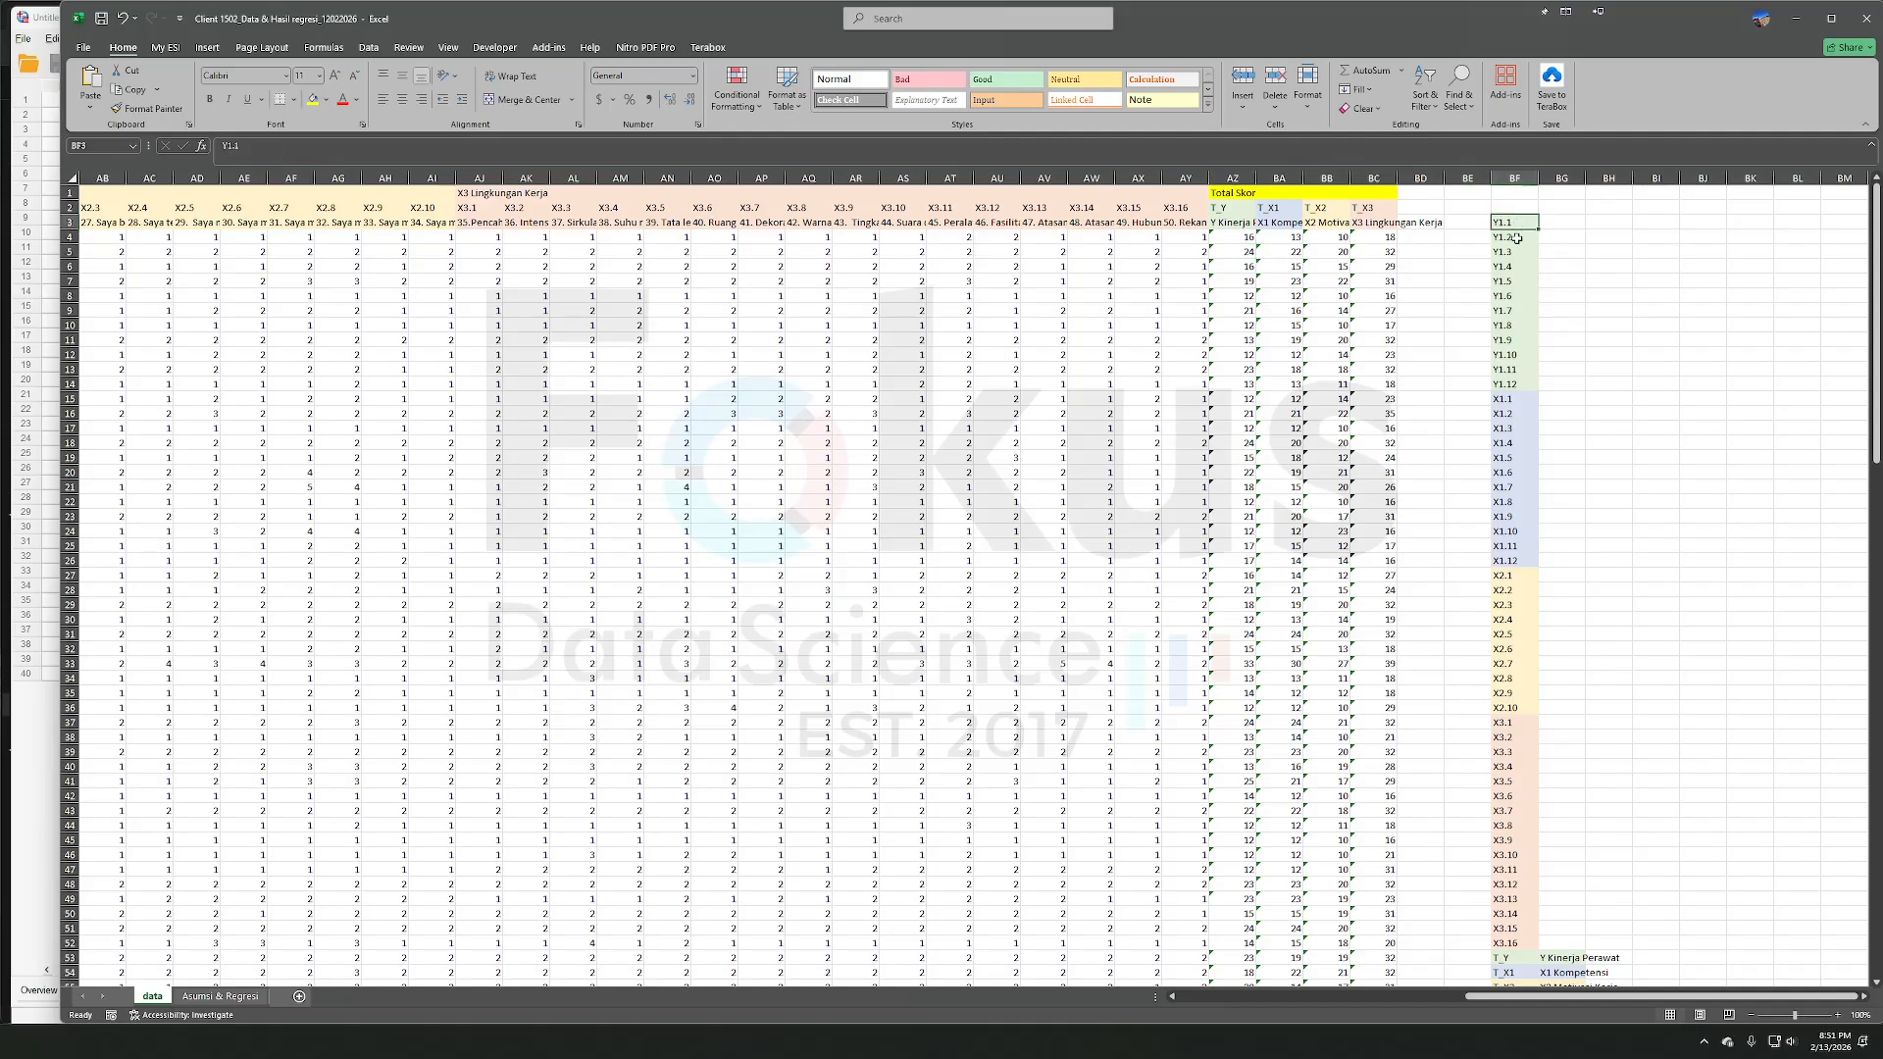
pyautogui.scroll(-5, 1524, 470)
pyautogui.scroll(-2, 1505, 775)
pyautogui.keyDown('shift'); pyautogui.click(1517, 740); pyautogui.keyUp('shift')
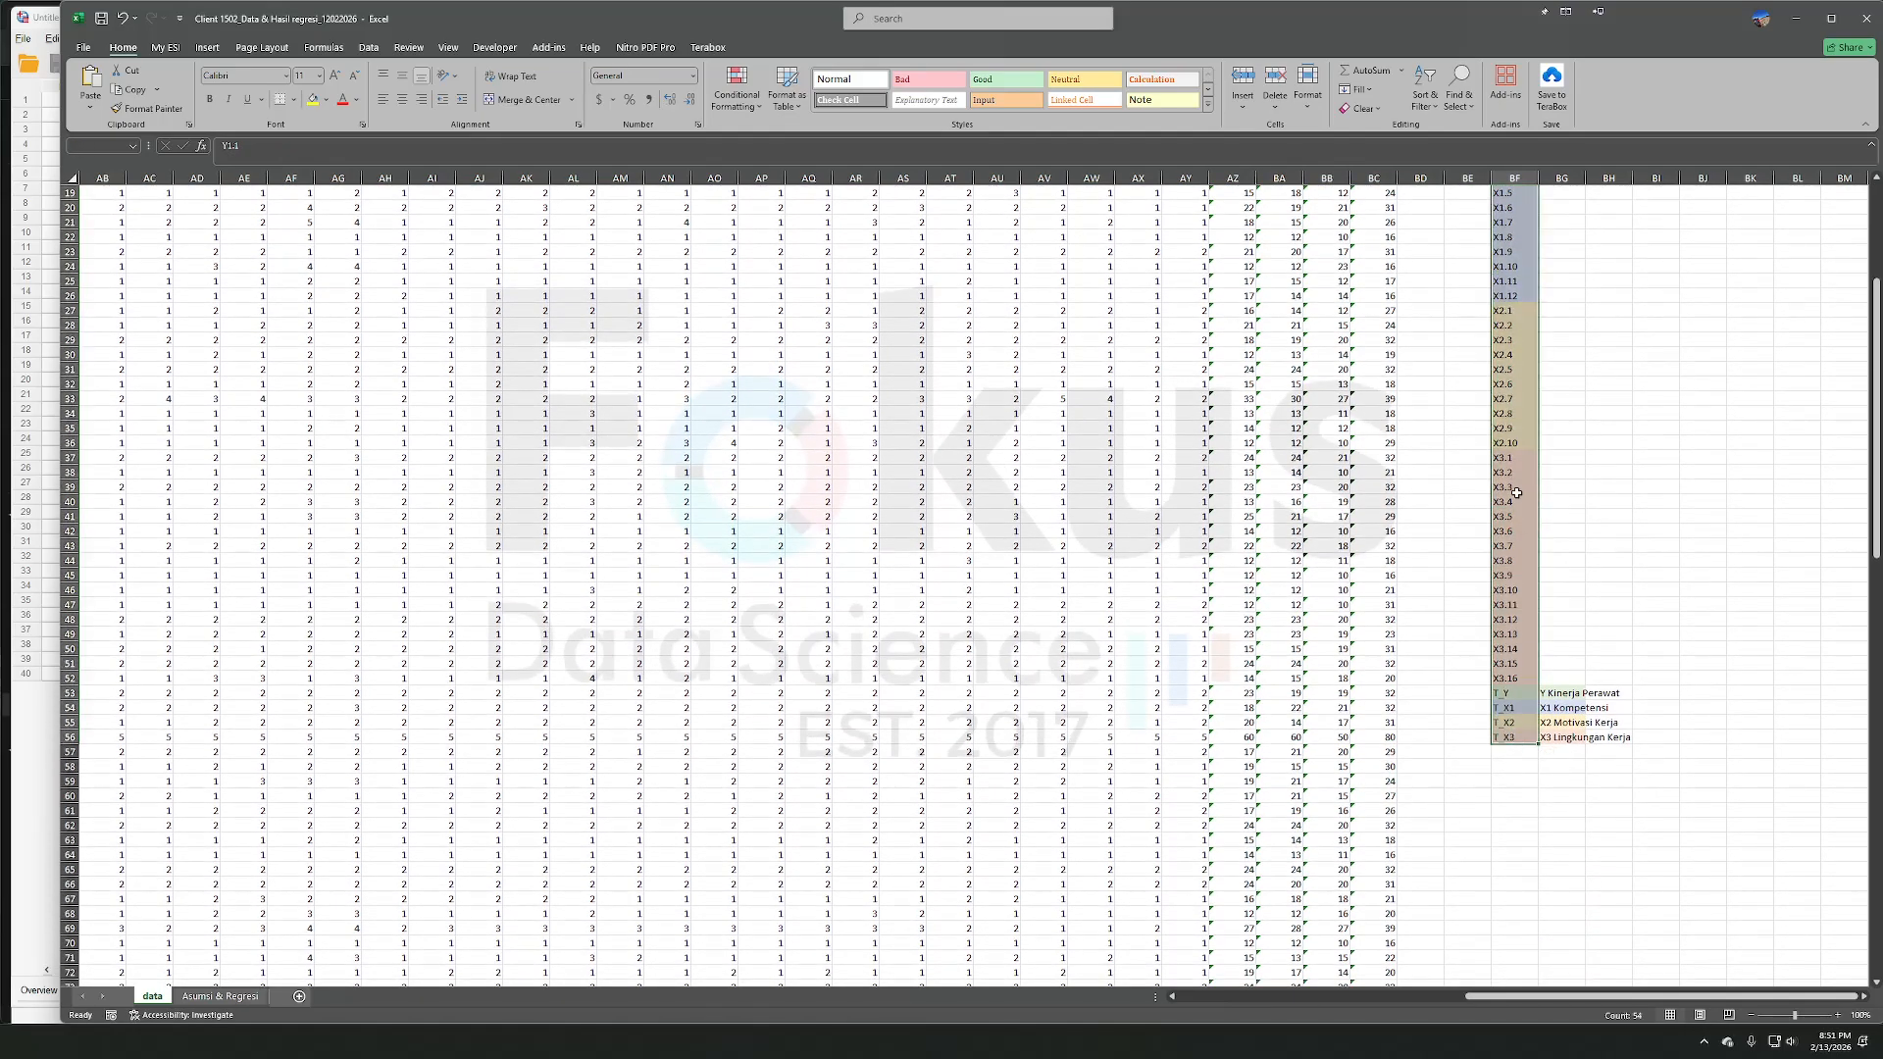
pyautogui.rightClick(1519, 488)
pyautogui.click(1570, 538)
pyautogui.scroll(6, 1569, 537)
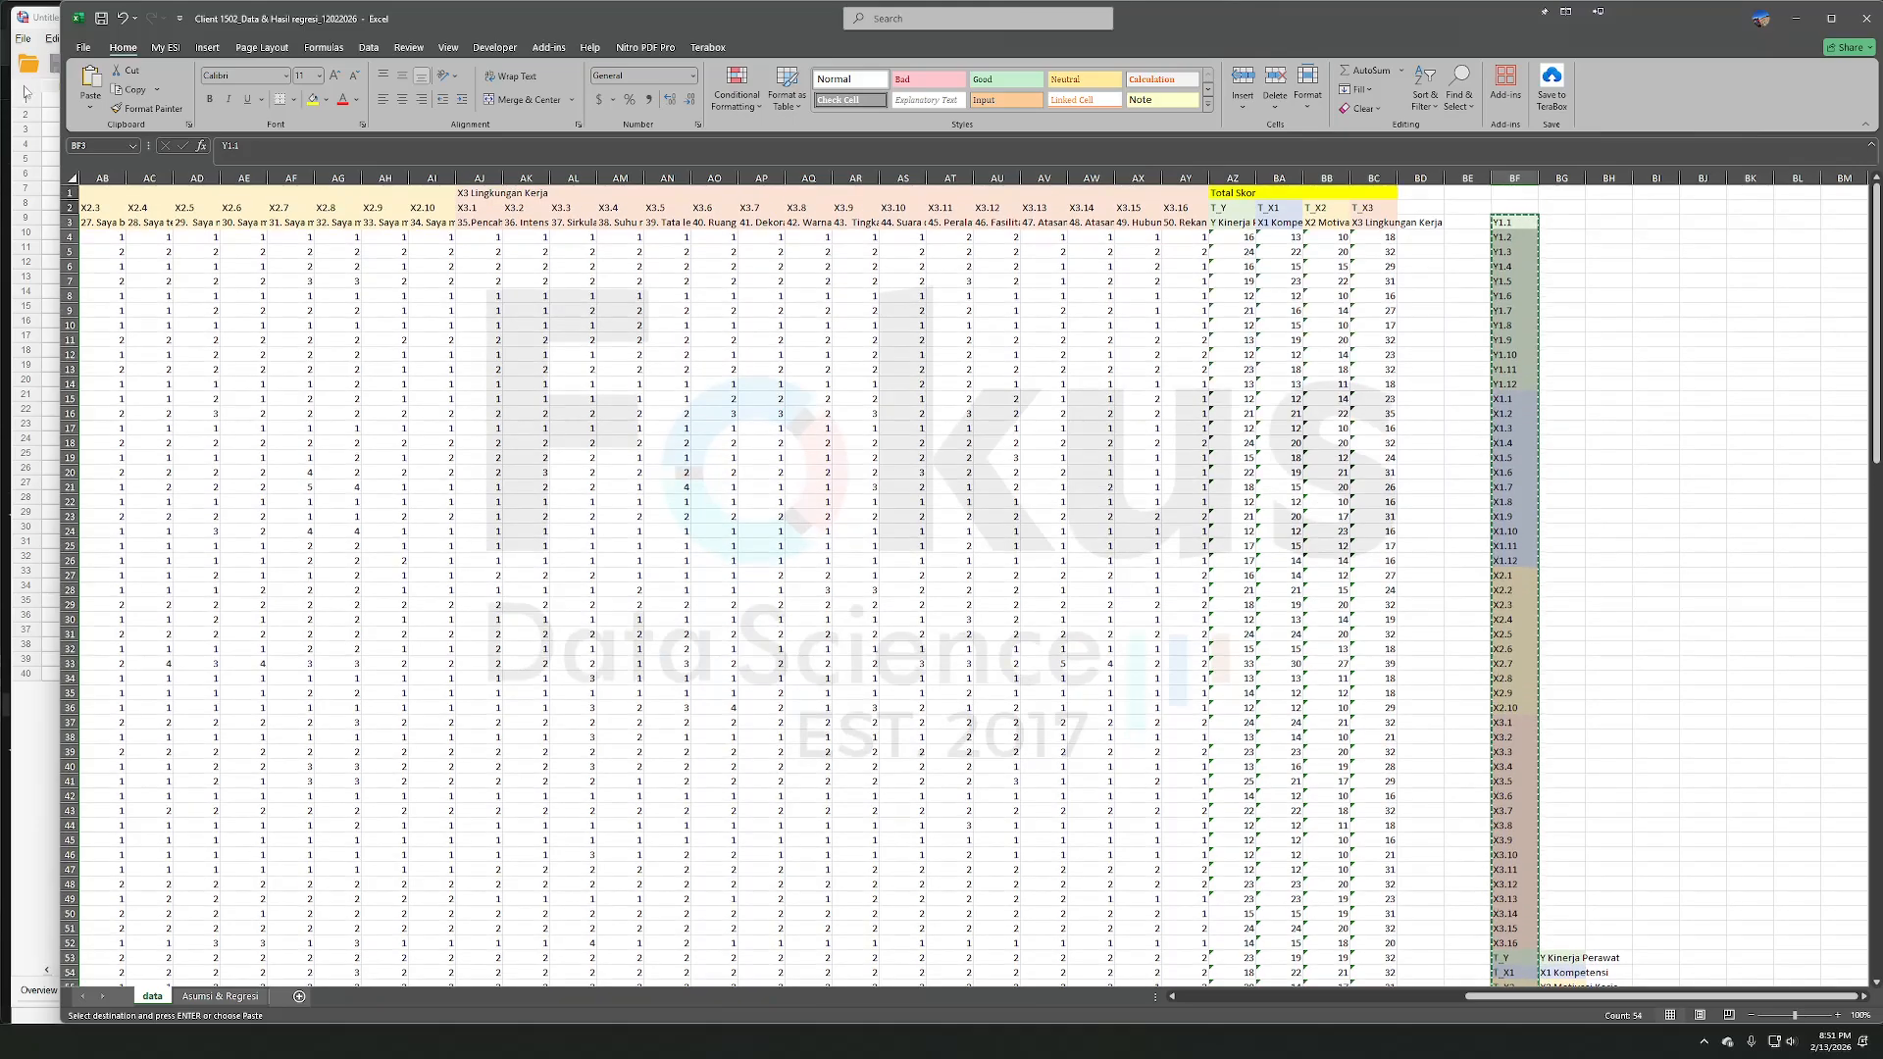
# - Switch to SPSS and paste the copied variable names into the Name column, starting at the first row
pyautogui.click(26, 92)
pyautogui.rightClick(66, 106)
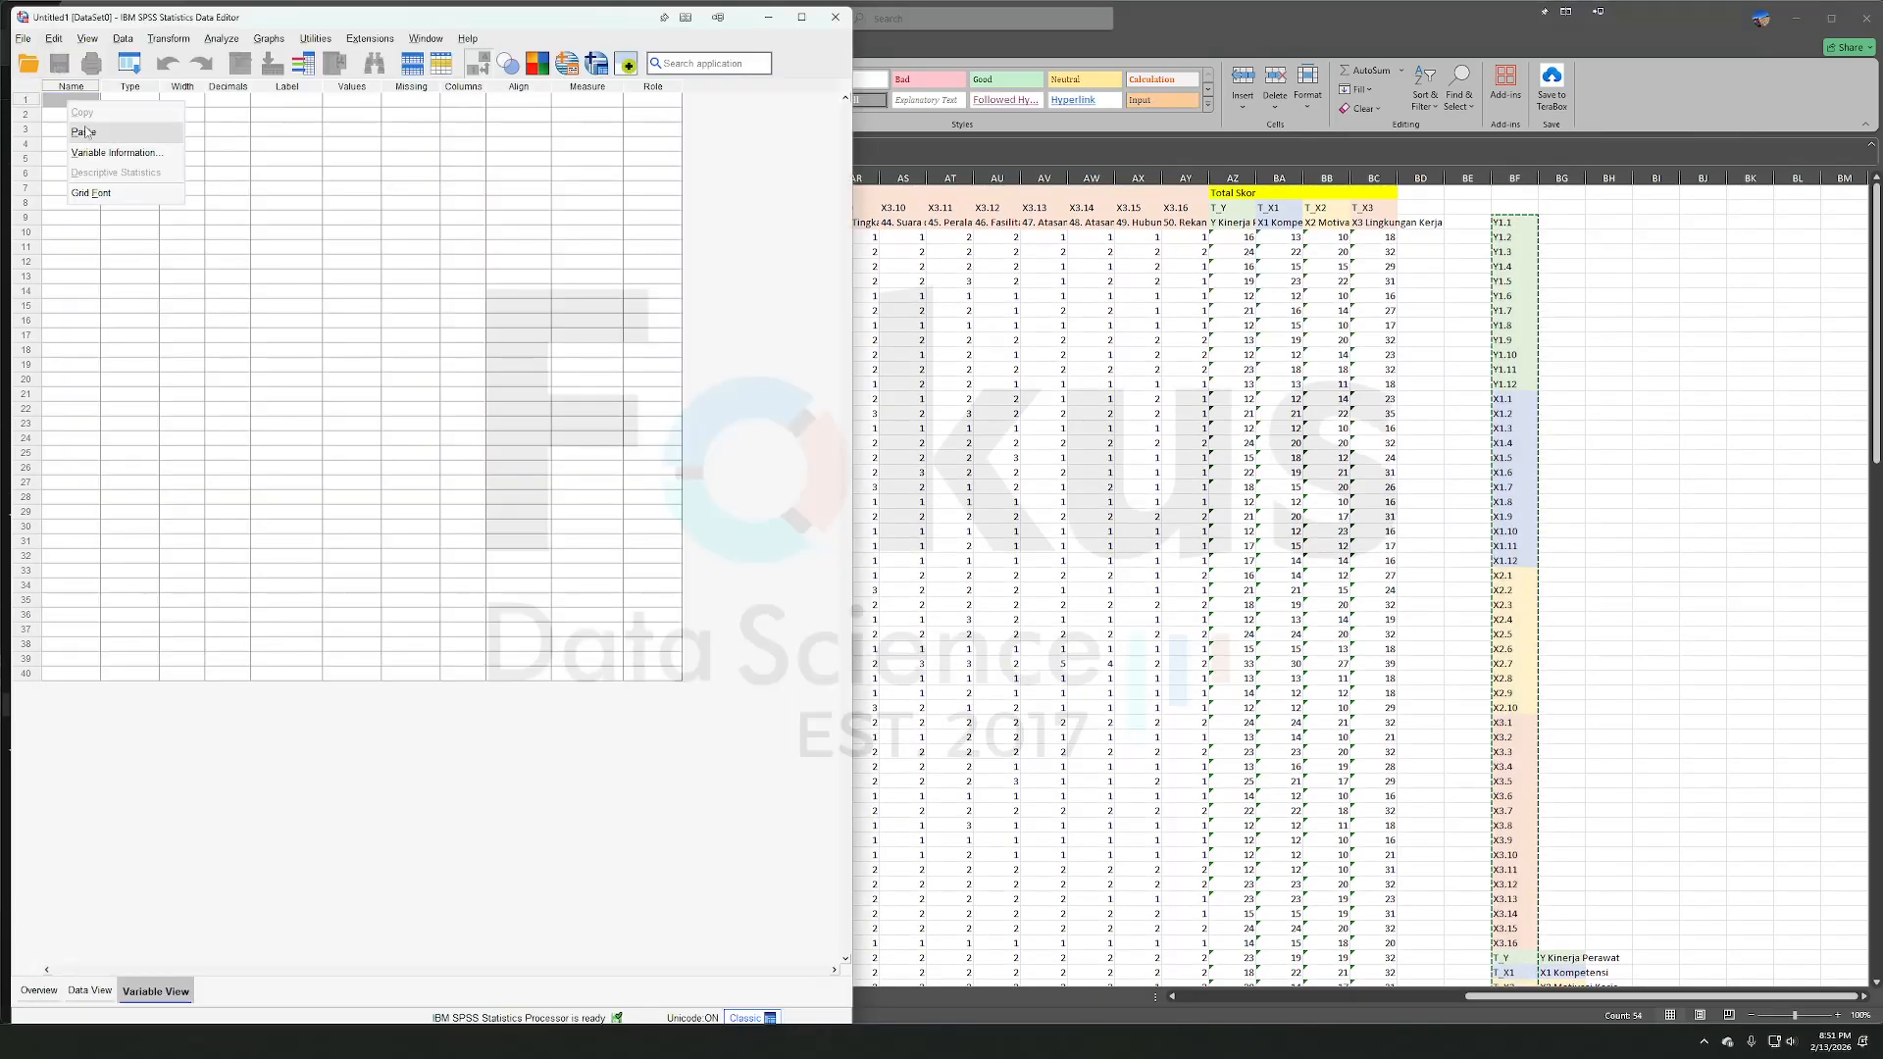
pyautogui.click(86, 133)
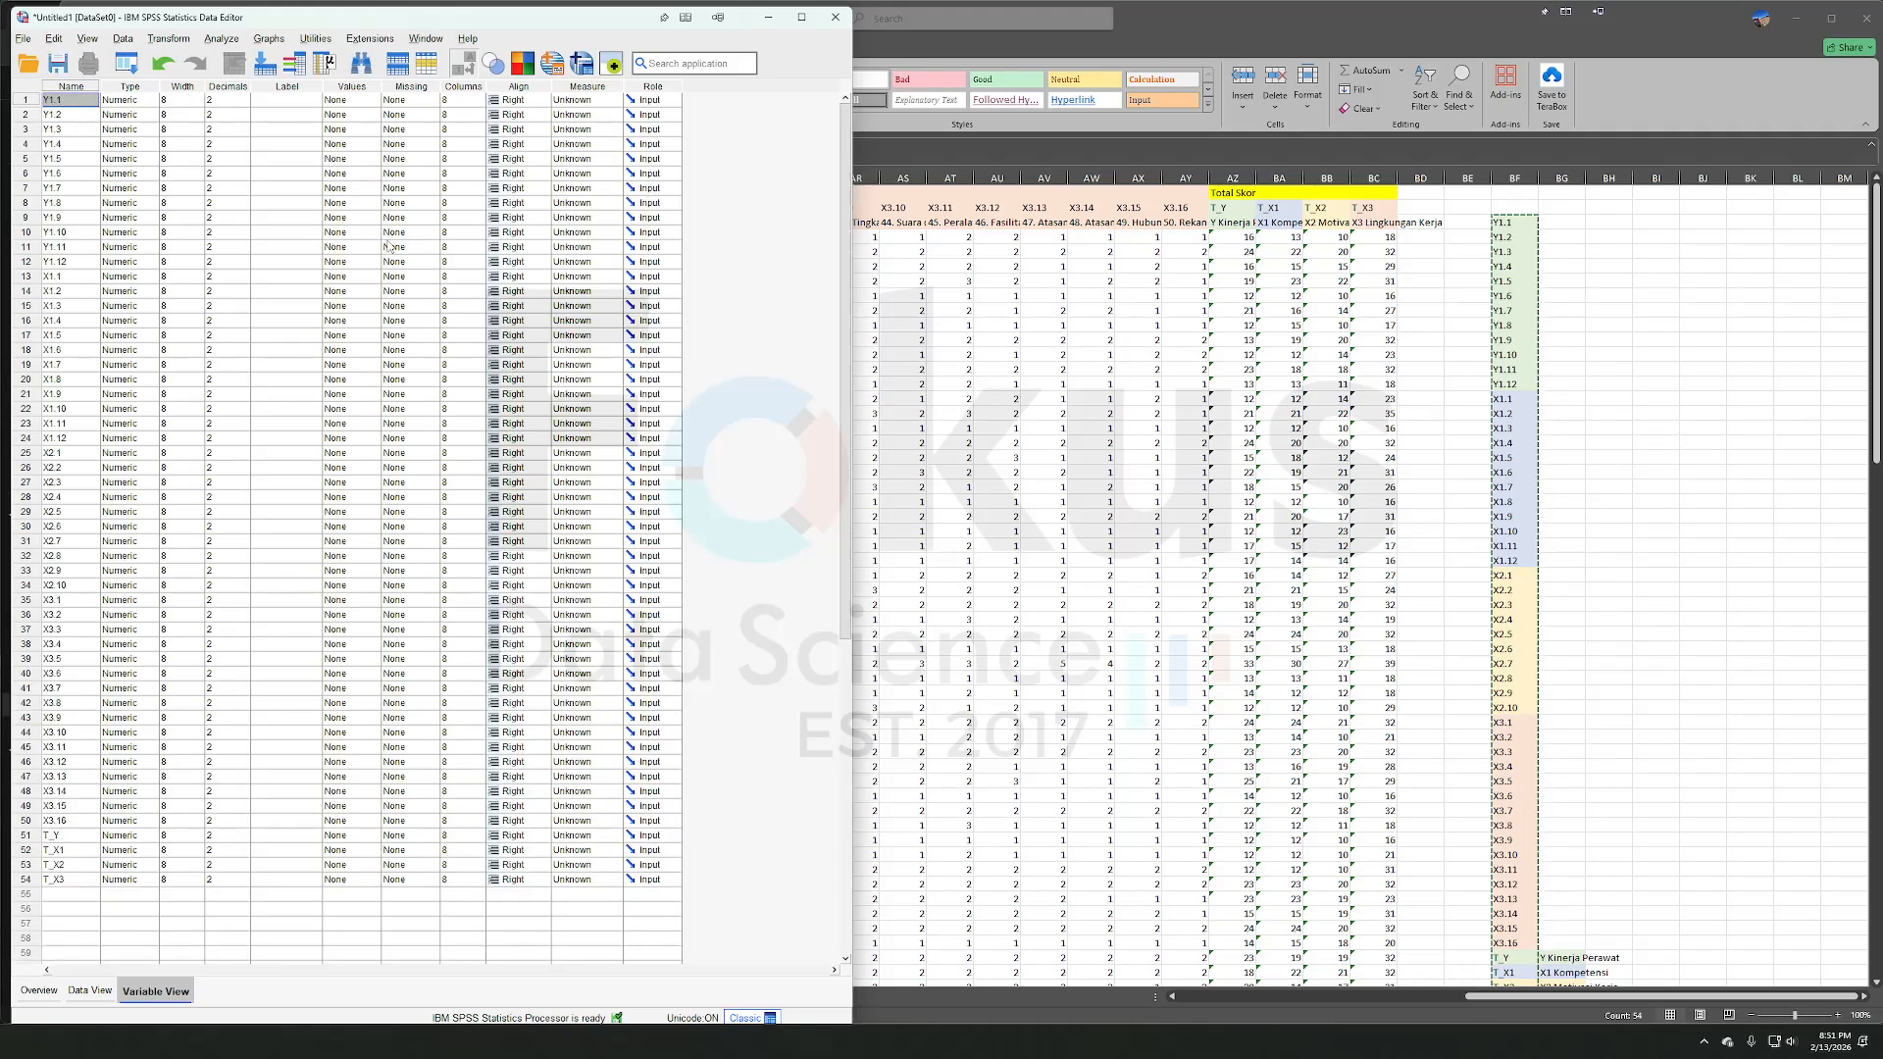
# - Return to Excel and copy the four total-score labels, Y Kinerja Perawat through X3 Lingkungan Kerja, beside T_Y to T_X3
pyautogui.click(1661, 740)
pyautogui.scroll(-6, 1660, 740)
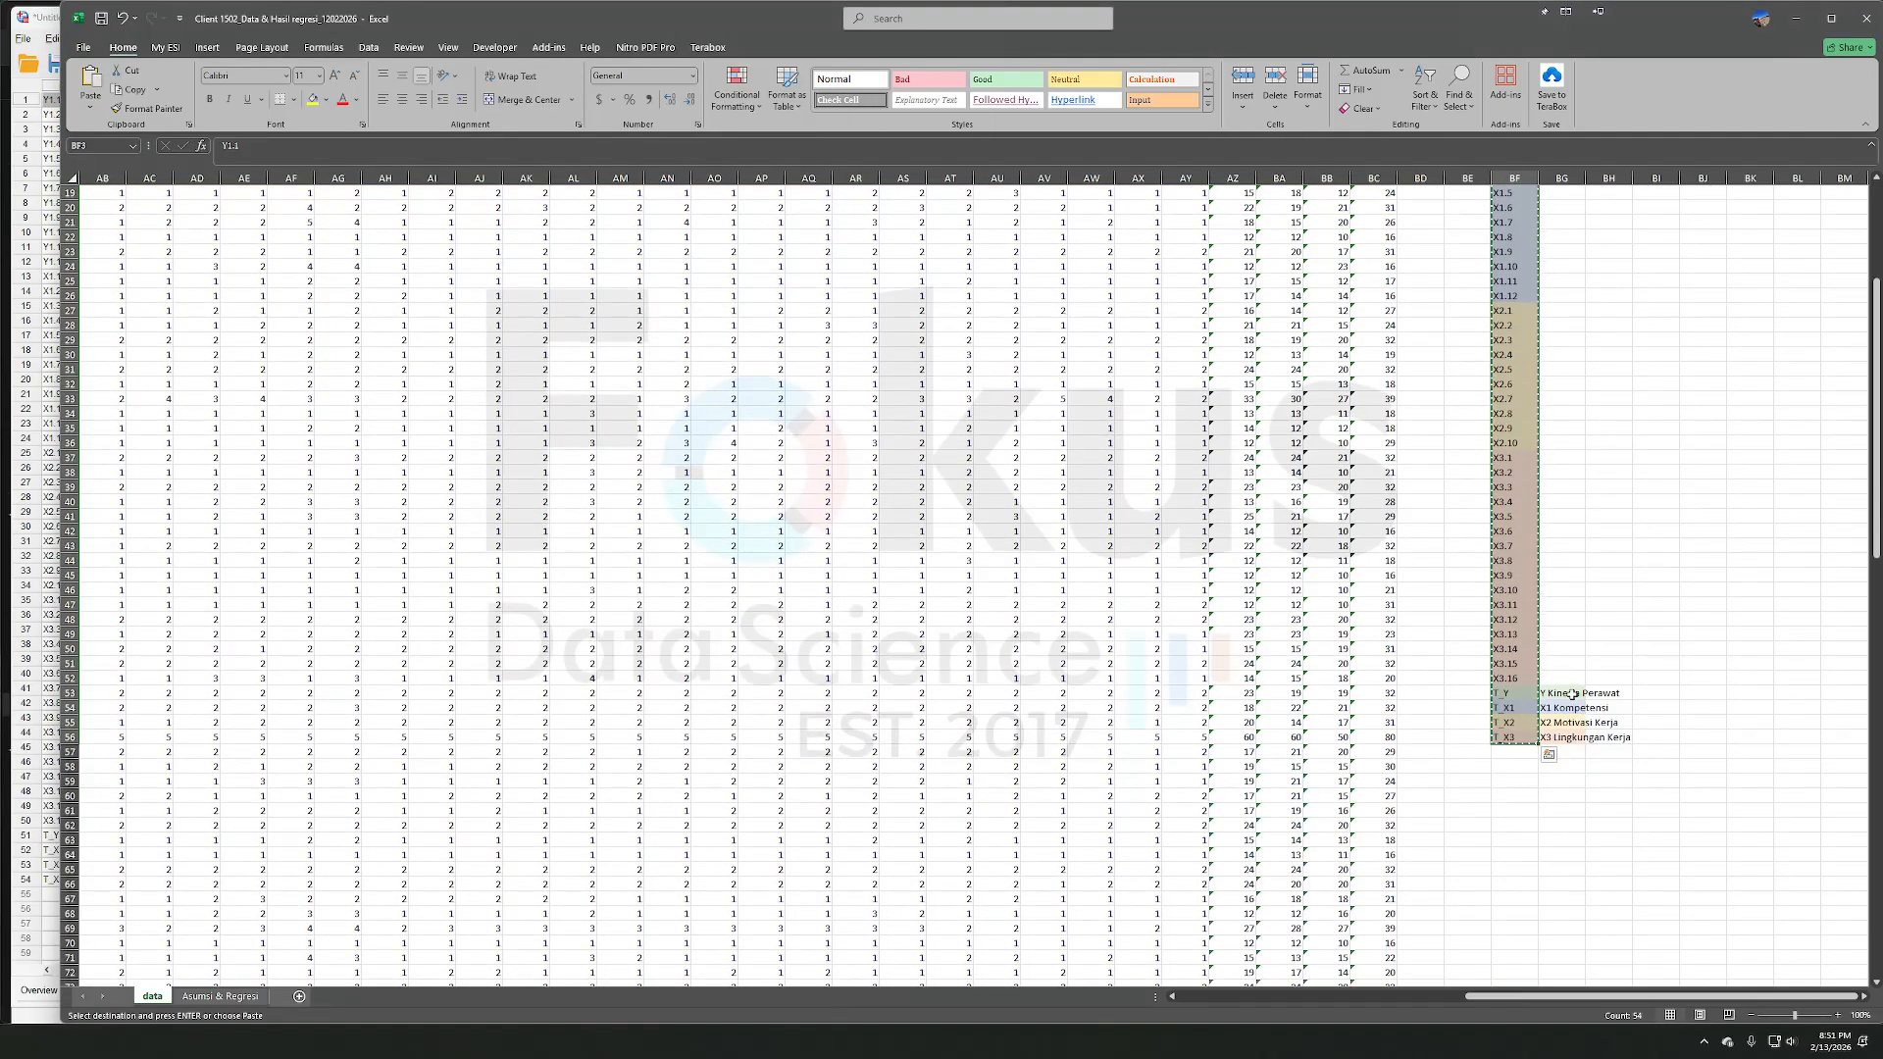
pyautogui.moveTo(1570, 693); pyautogui.dragTo(1575, 738)
pyautogui.rightClick(1589, 740)
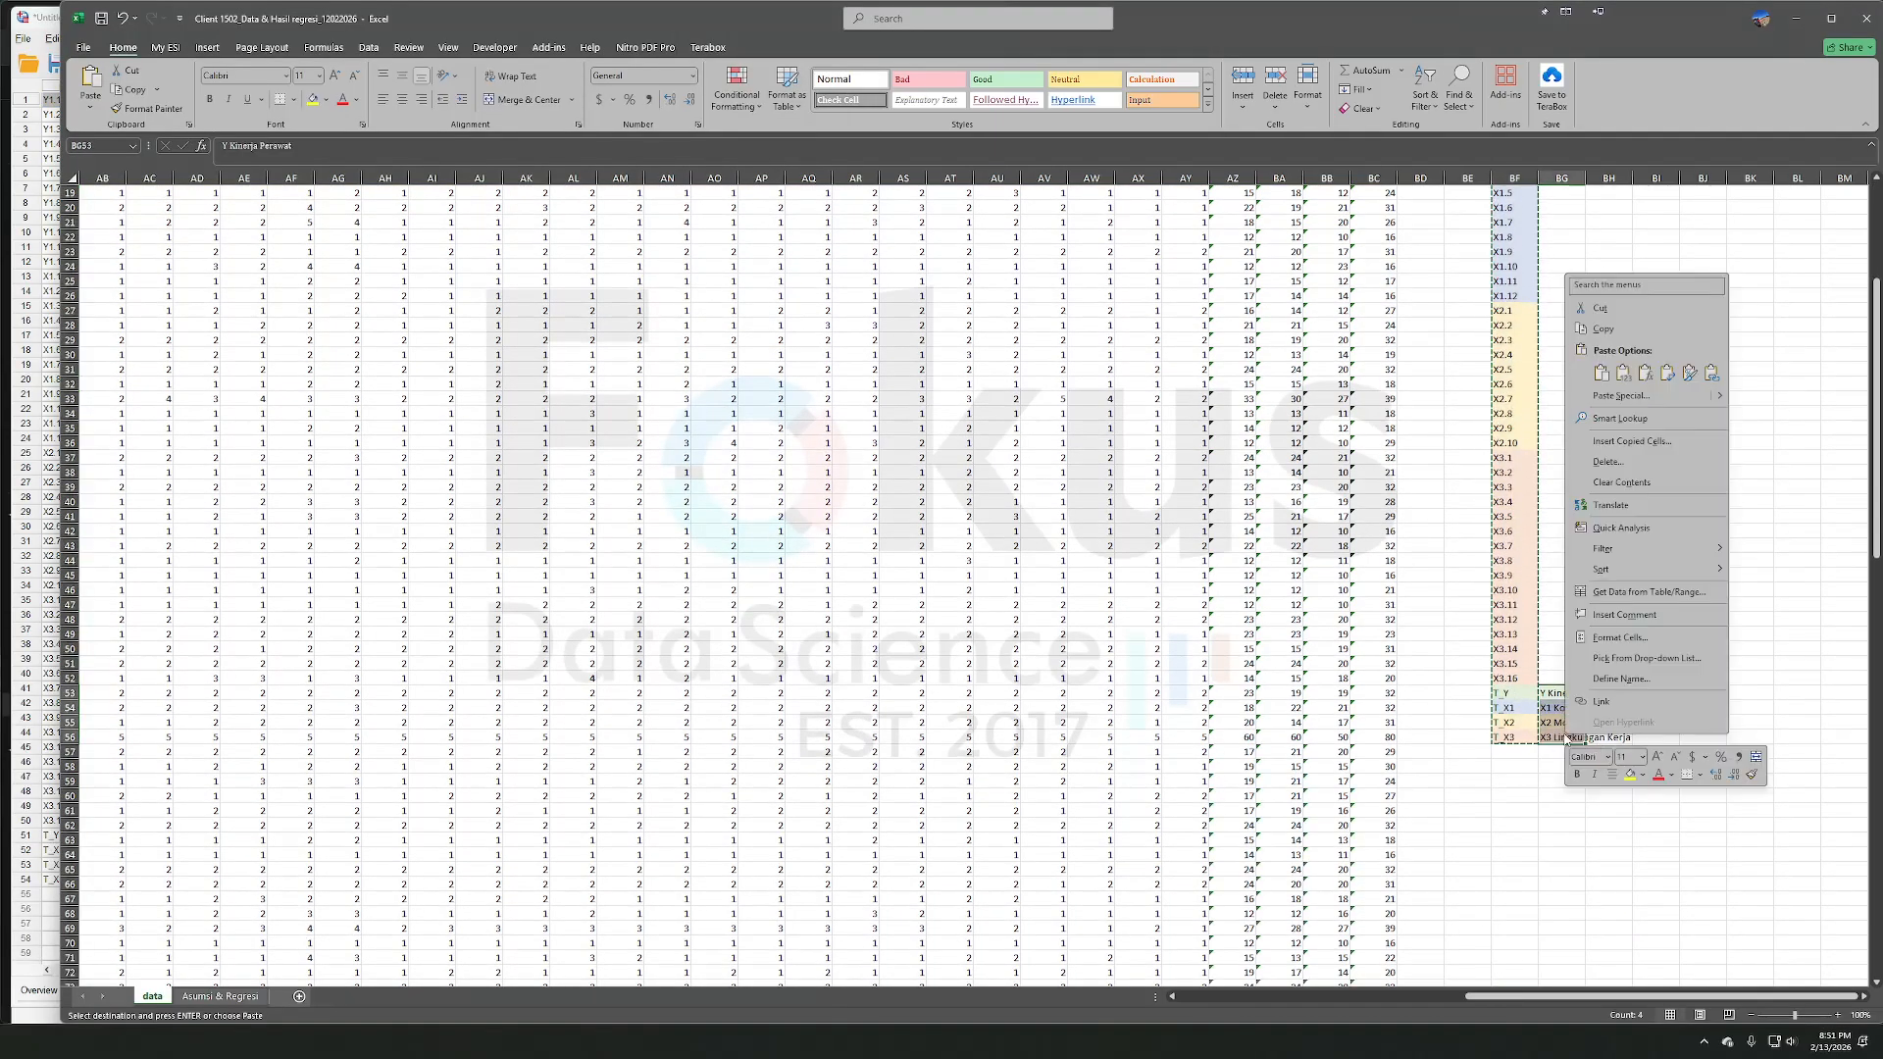
pyautogui.click(1618, 329)
# - Switch to SPSS and paste the copied labels into the Label column for T_Y through T_X3
pyautogui.click(41, 22)
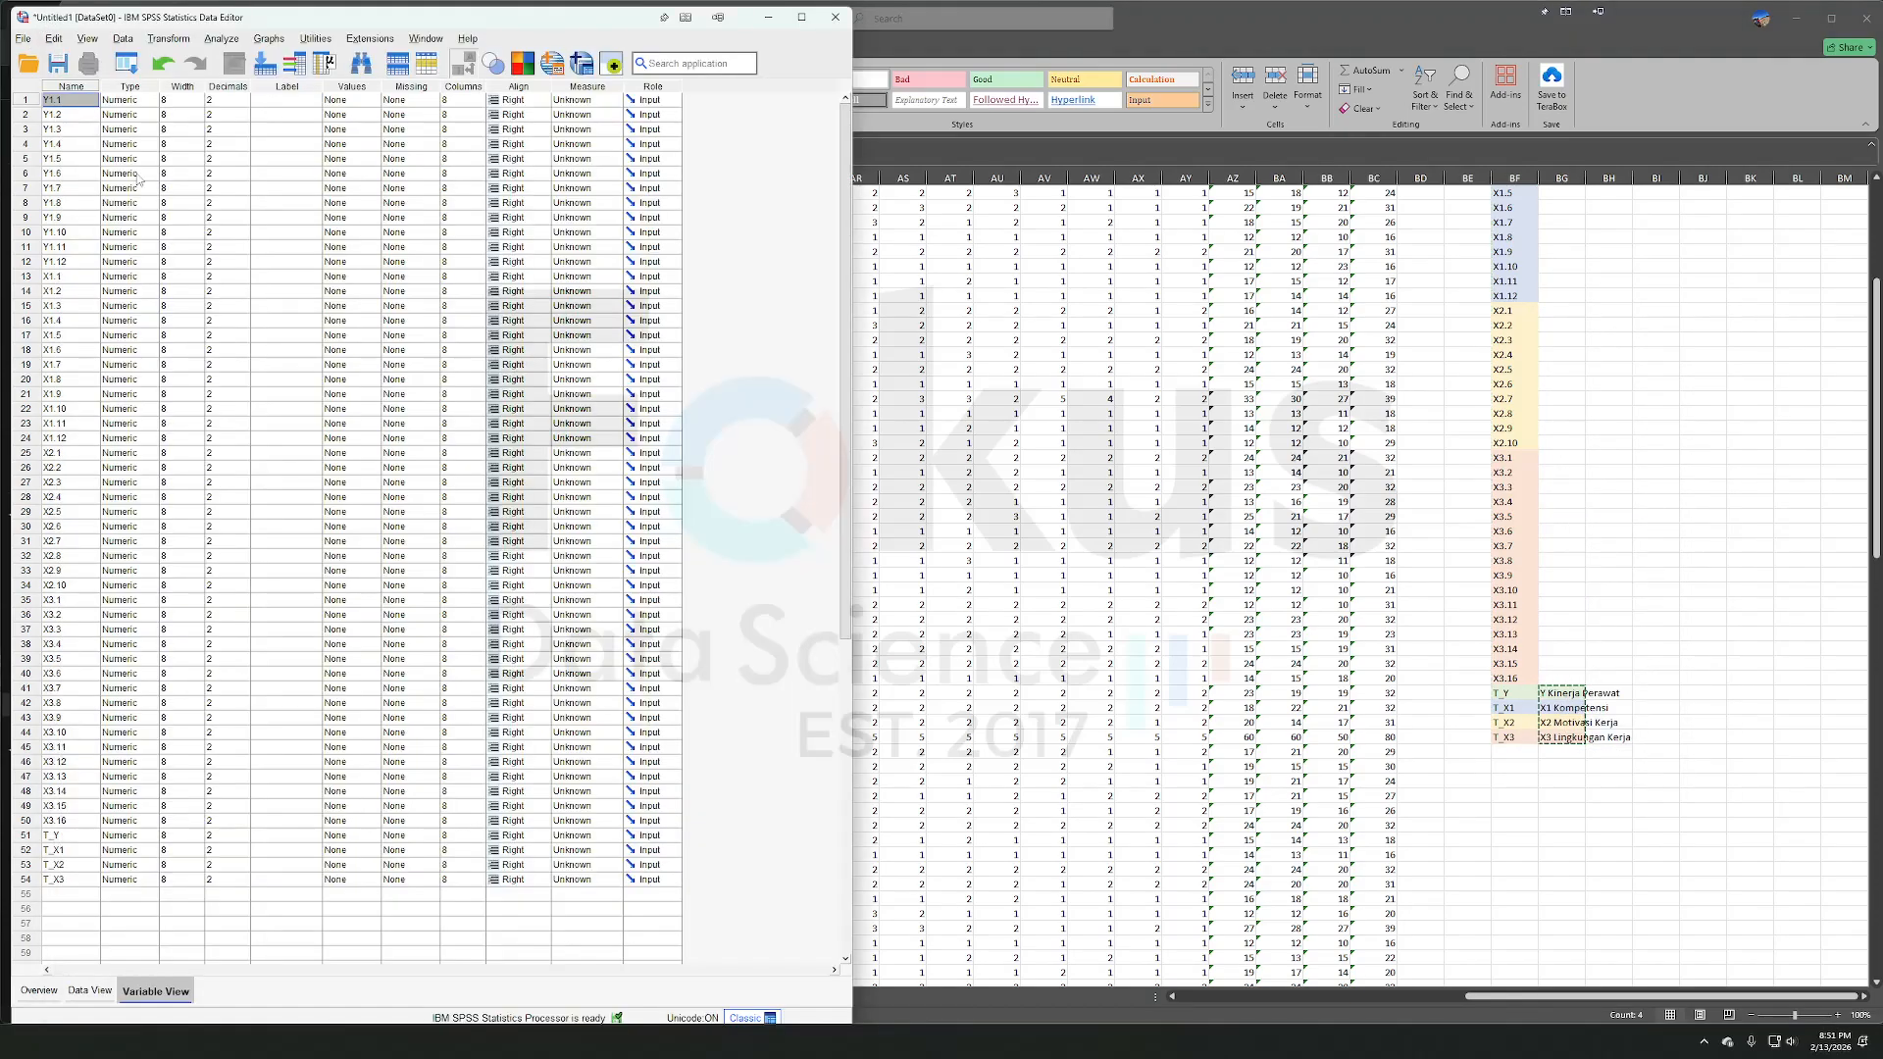
pyautogui.click(288, 837)
pyautogui.rightClick(288, 842)
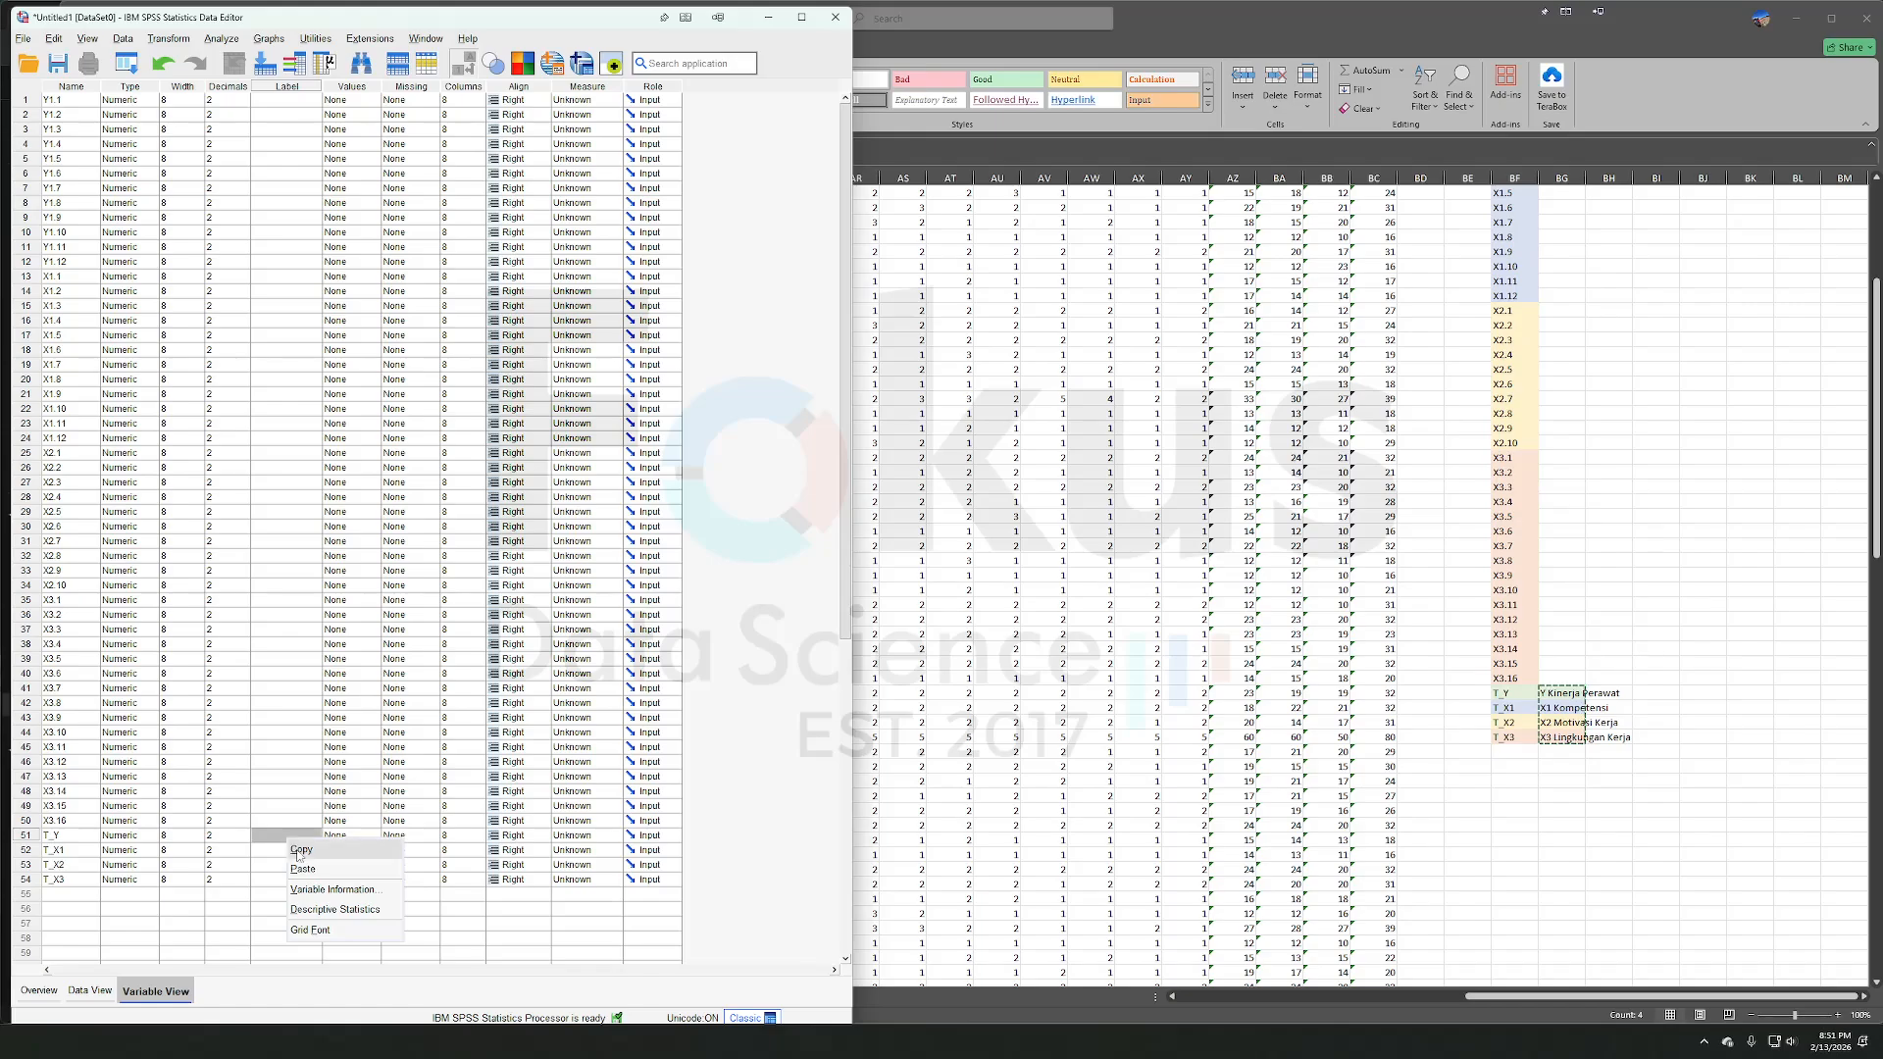
pyautogui.click(291, 865)
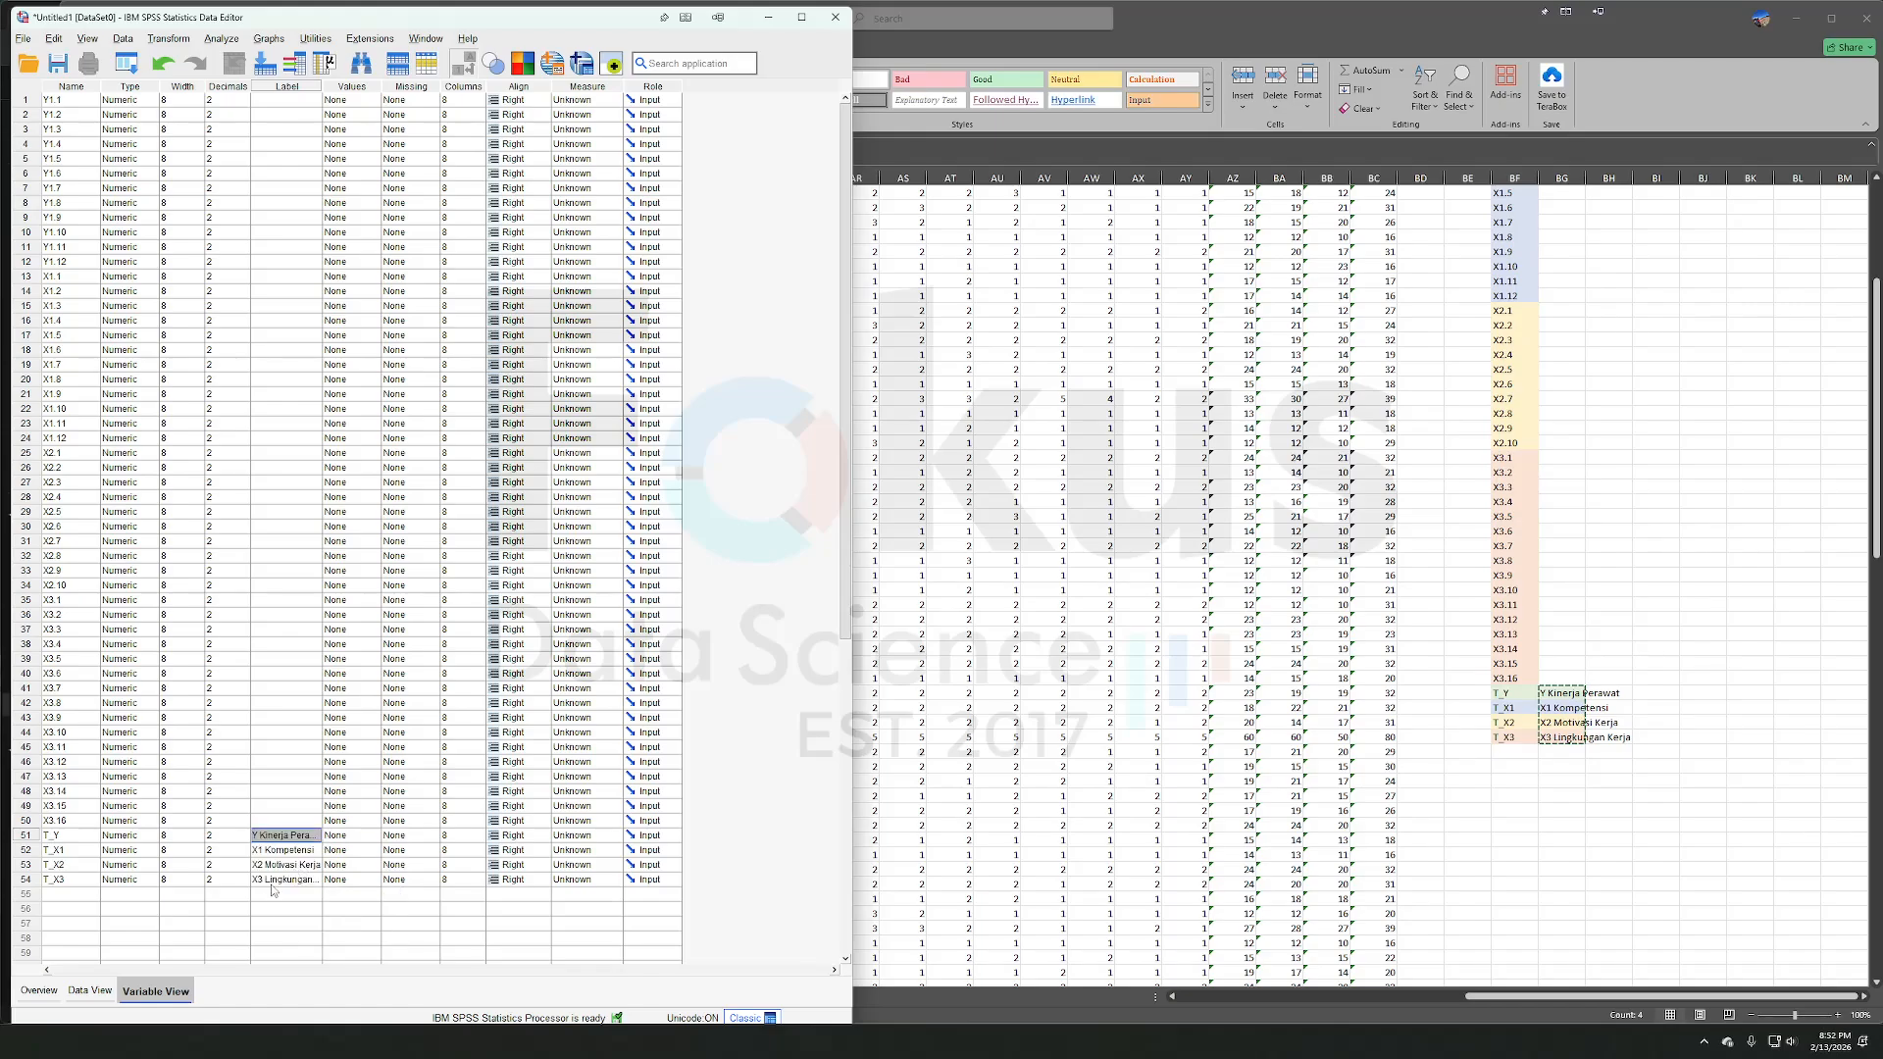
# - Show Data View in SPSS and copy all item responses and total scores, B4:BC151, from the Excel data sheet
pyautogui.click(105, 998)
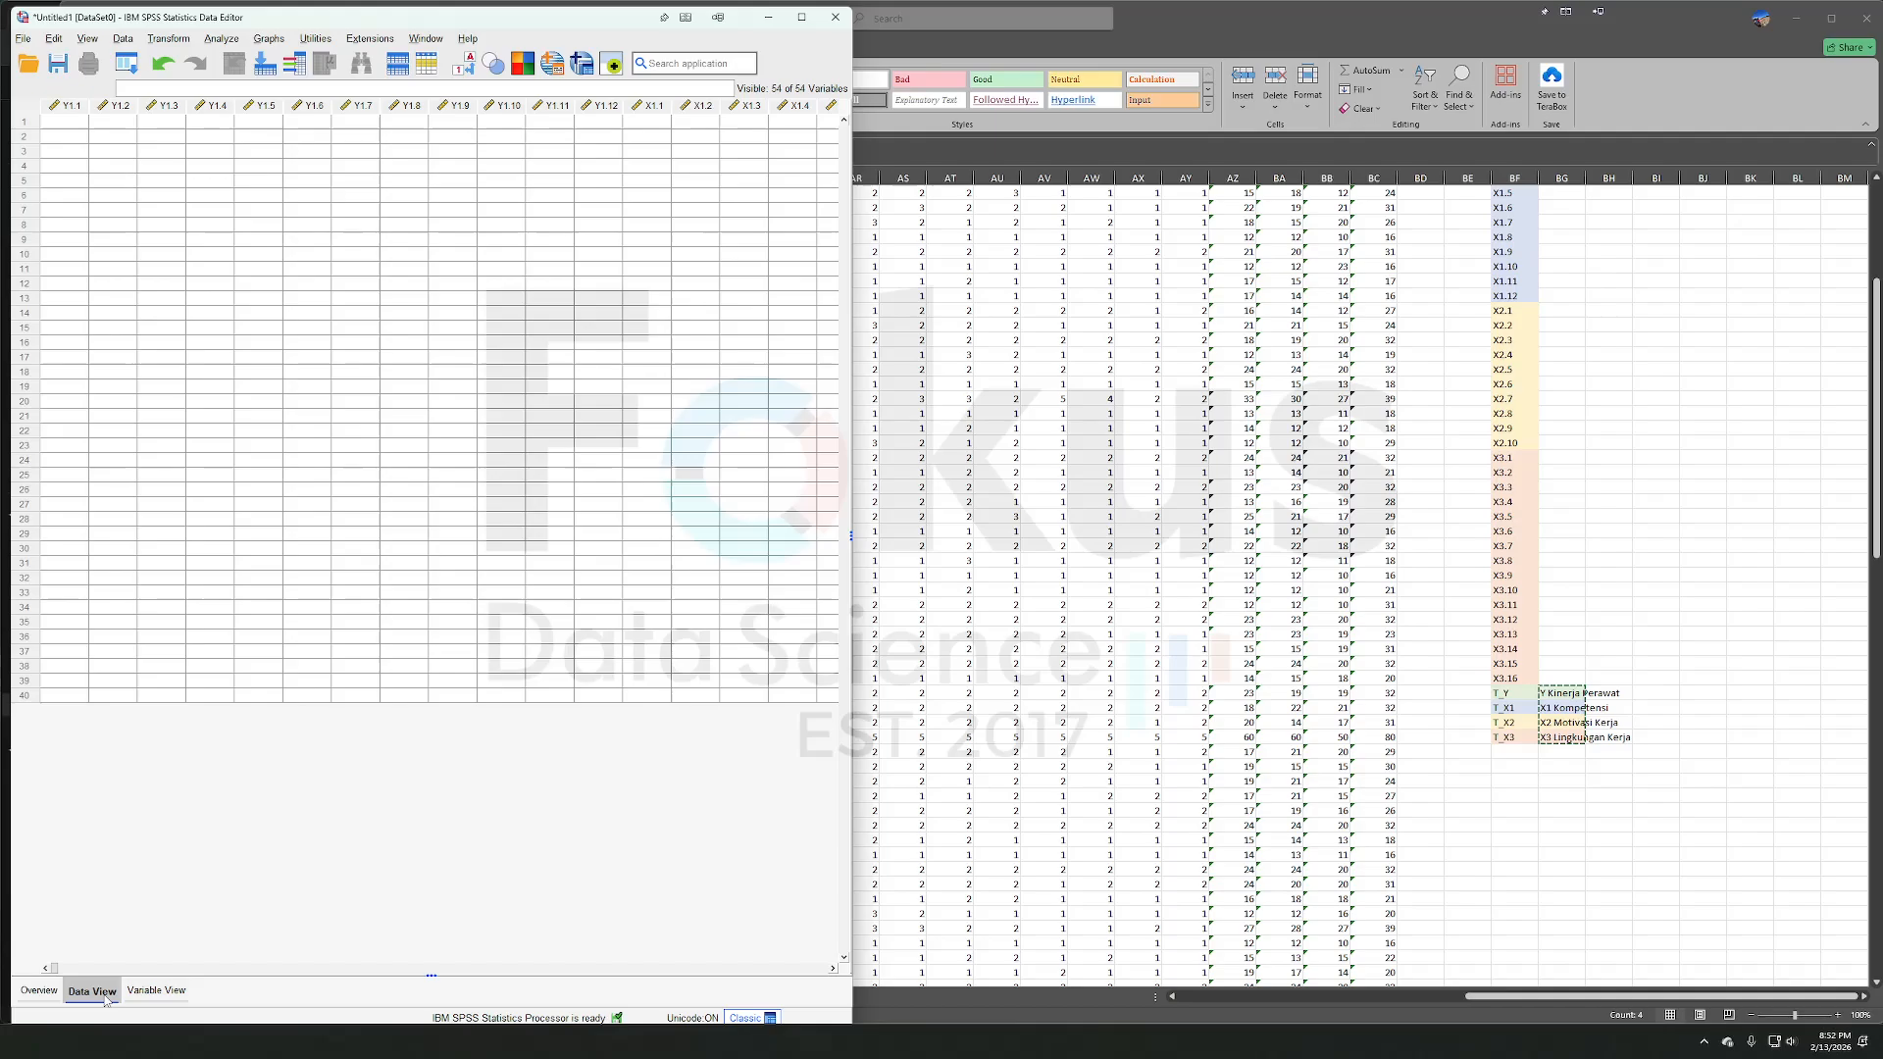
pyautogui.click(1347, 628)
pyautogui.hscroll(-4, 1348, 628)
pyautogui.scroll(6, 1347, 625)
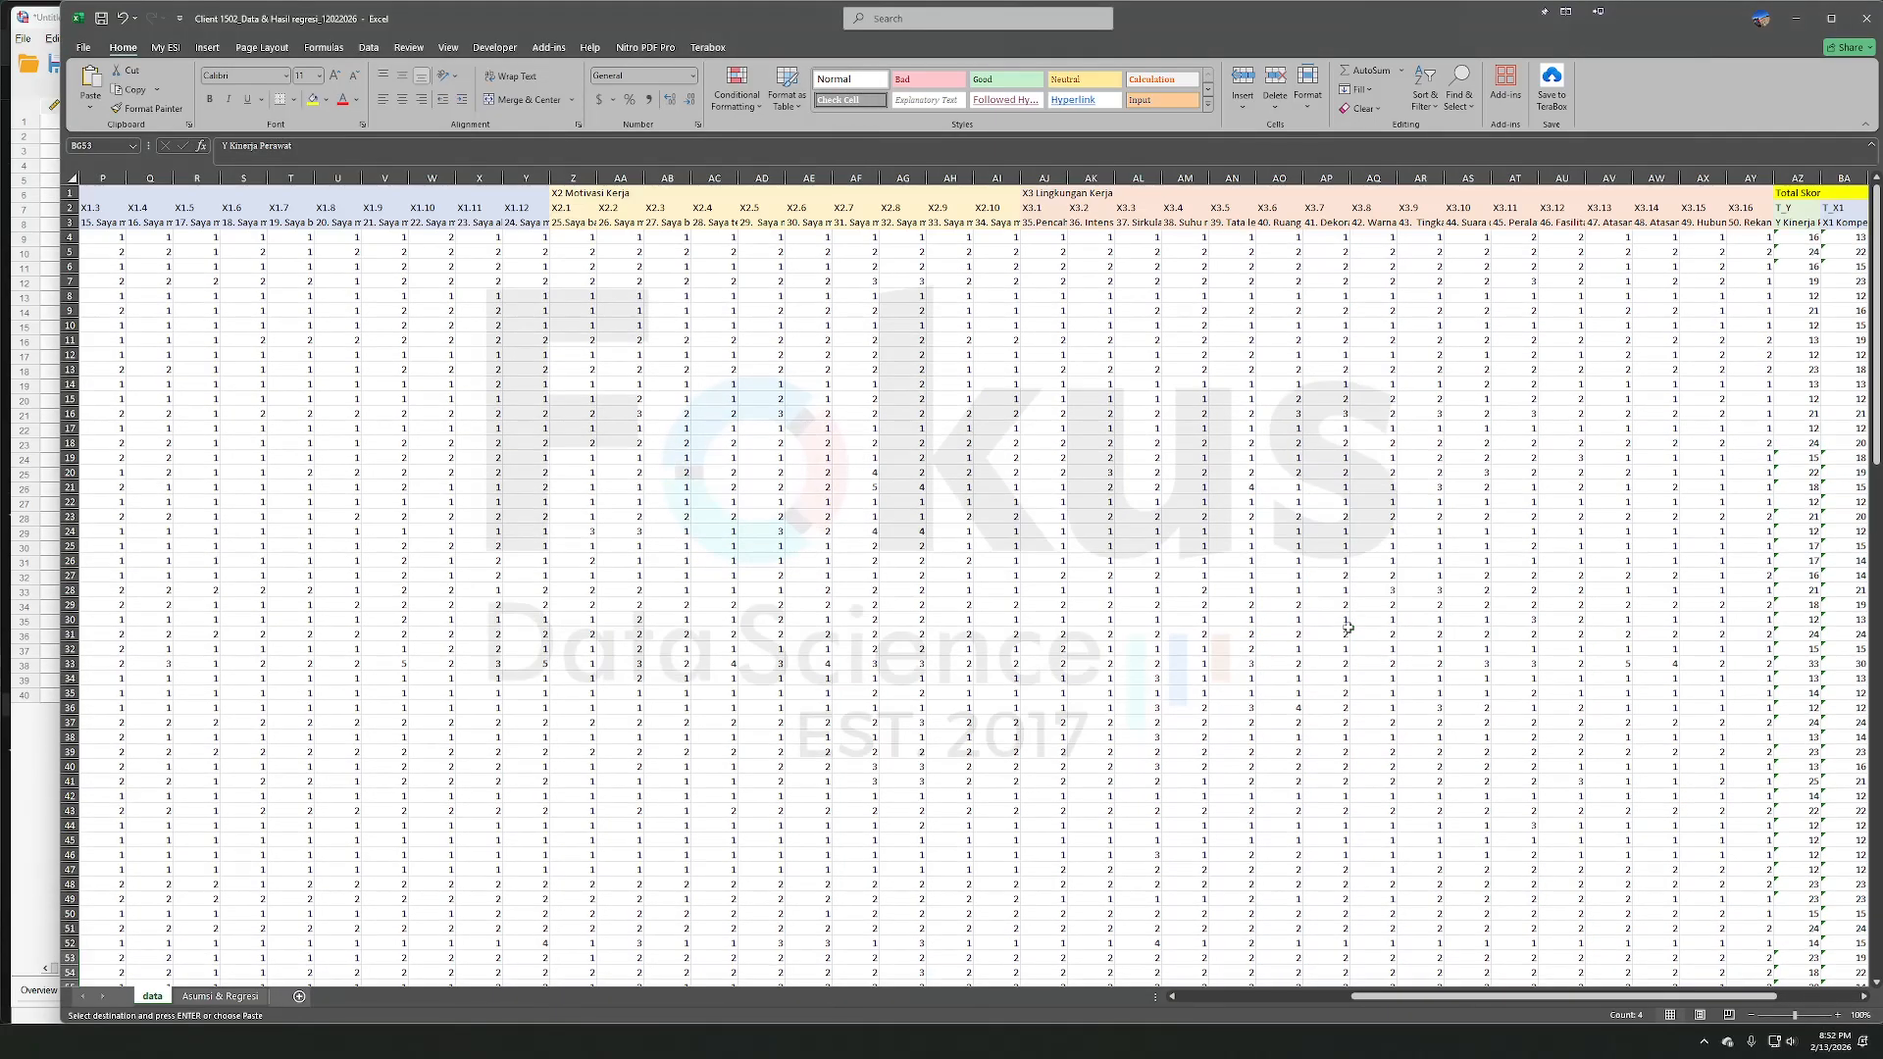
pyautogui.hscroll(-5, 694, 366)
pyautogui.click(137, 236)
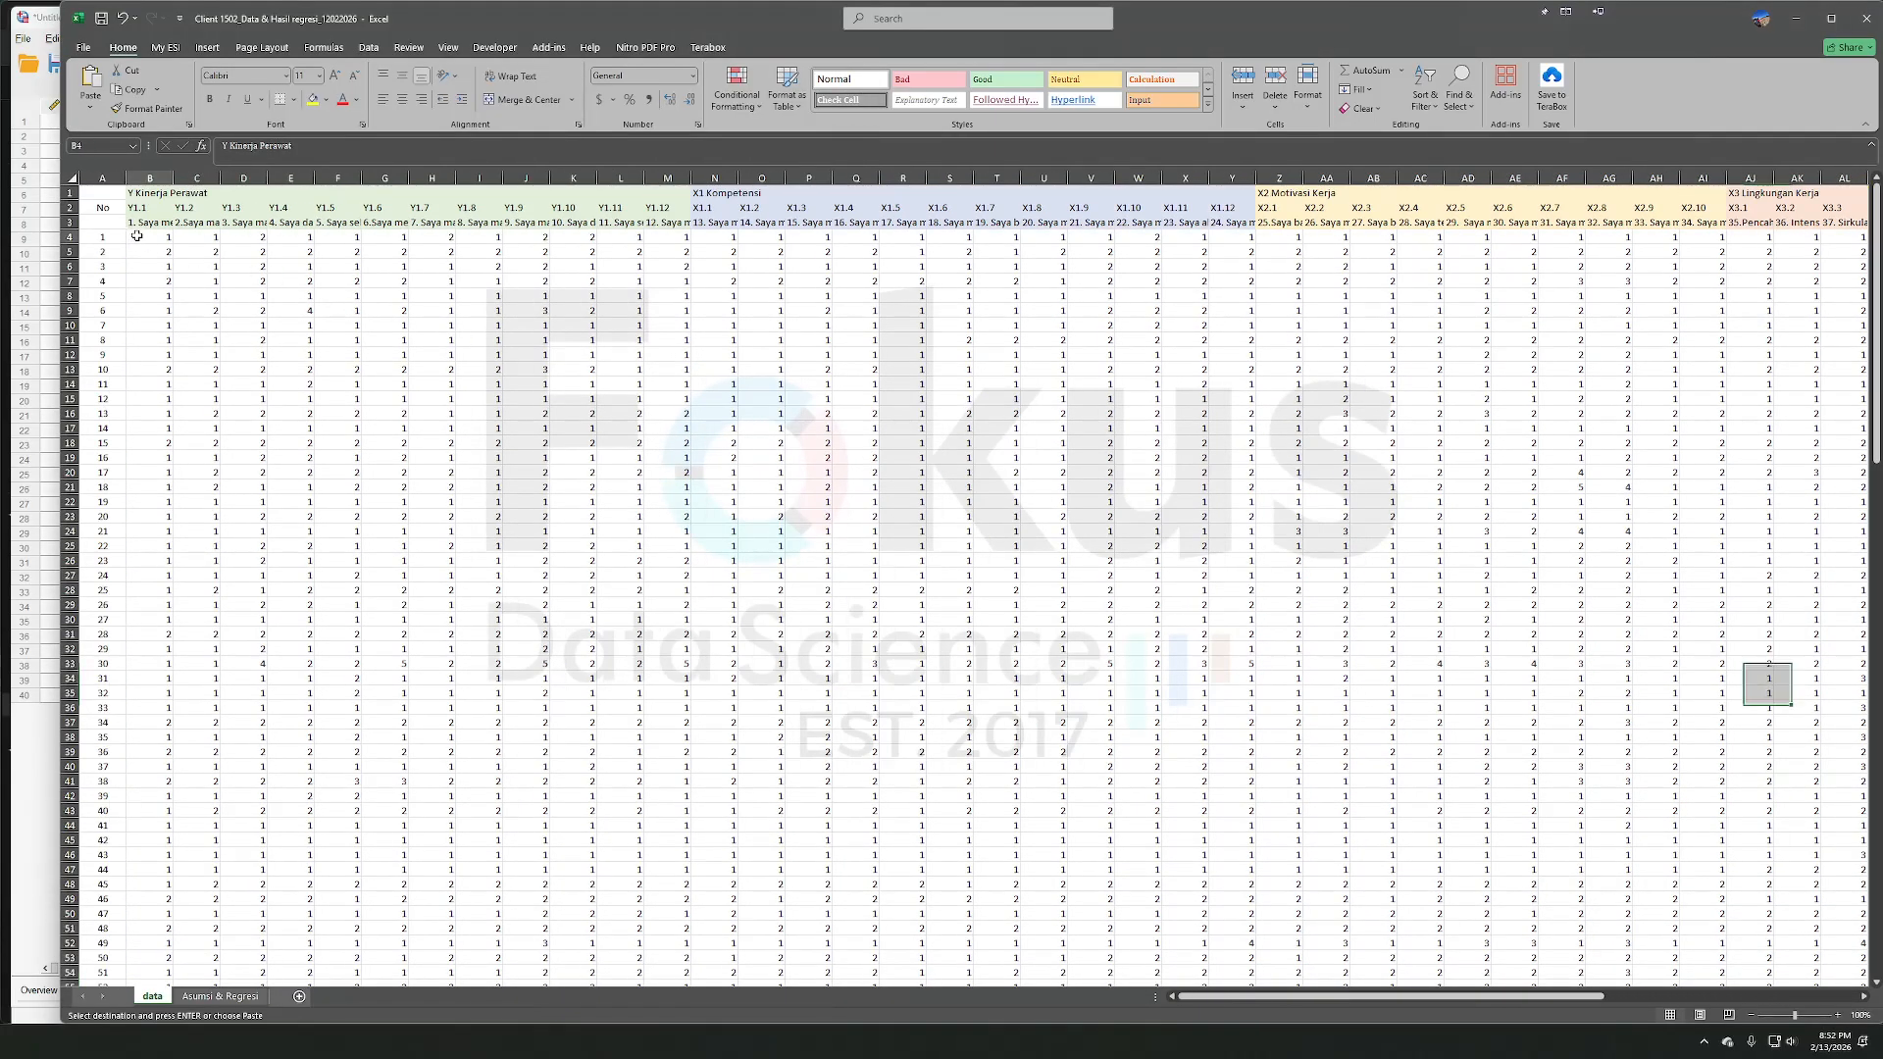
pyautogui.hscroll(9, 853, 328)
pyautogui.scroll(-20, 1354, 342)
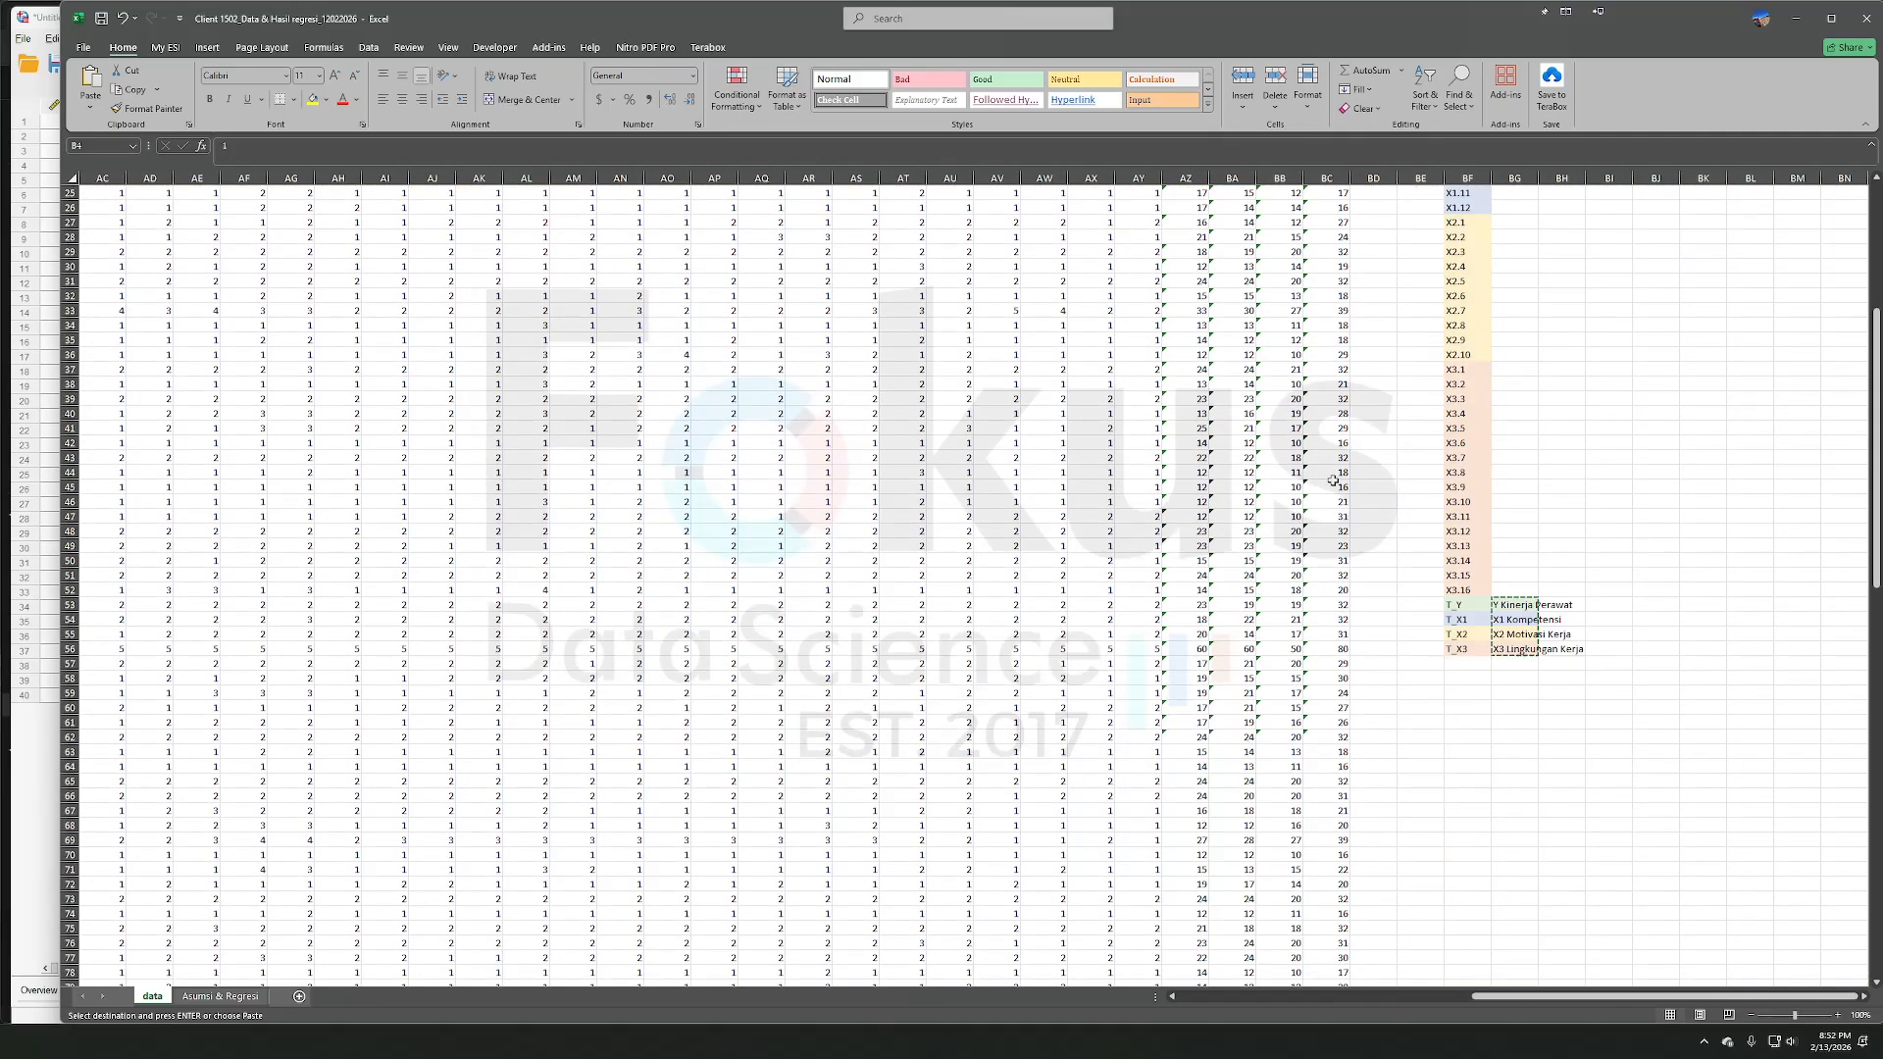
pyautogui.keyDown('shift'); pyautogui.click(1340, 635); pyautogui.keyUp('shift')
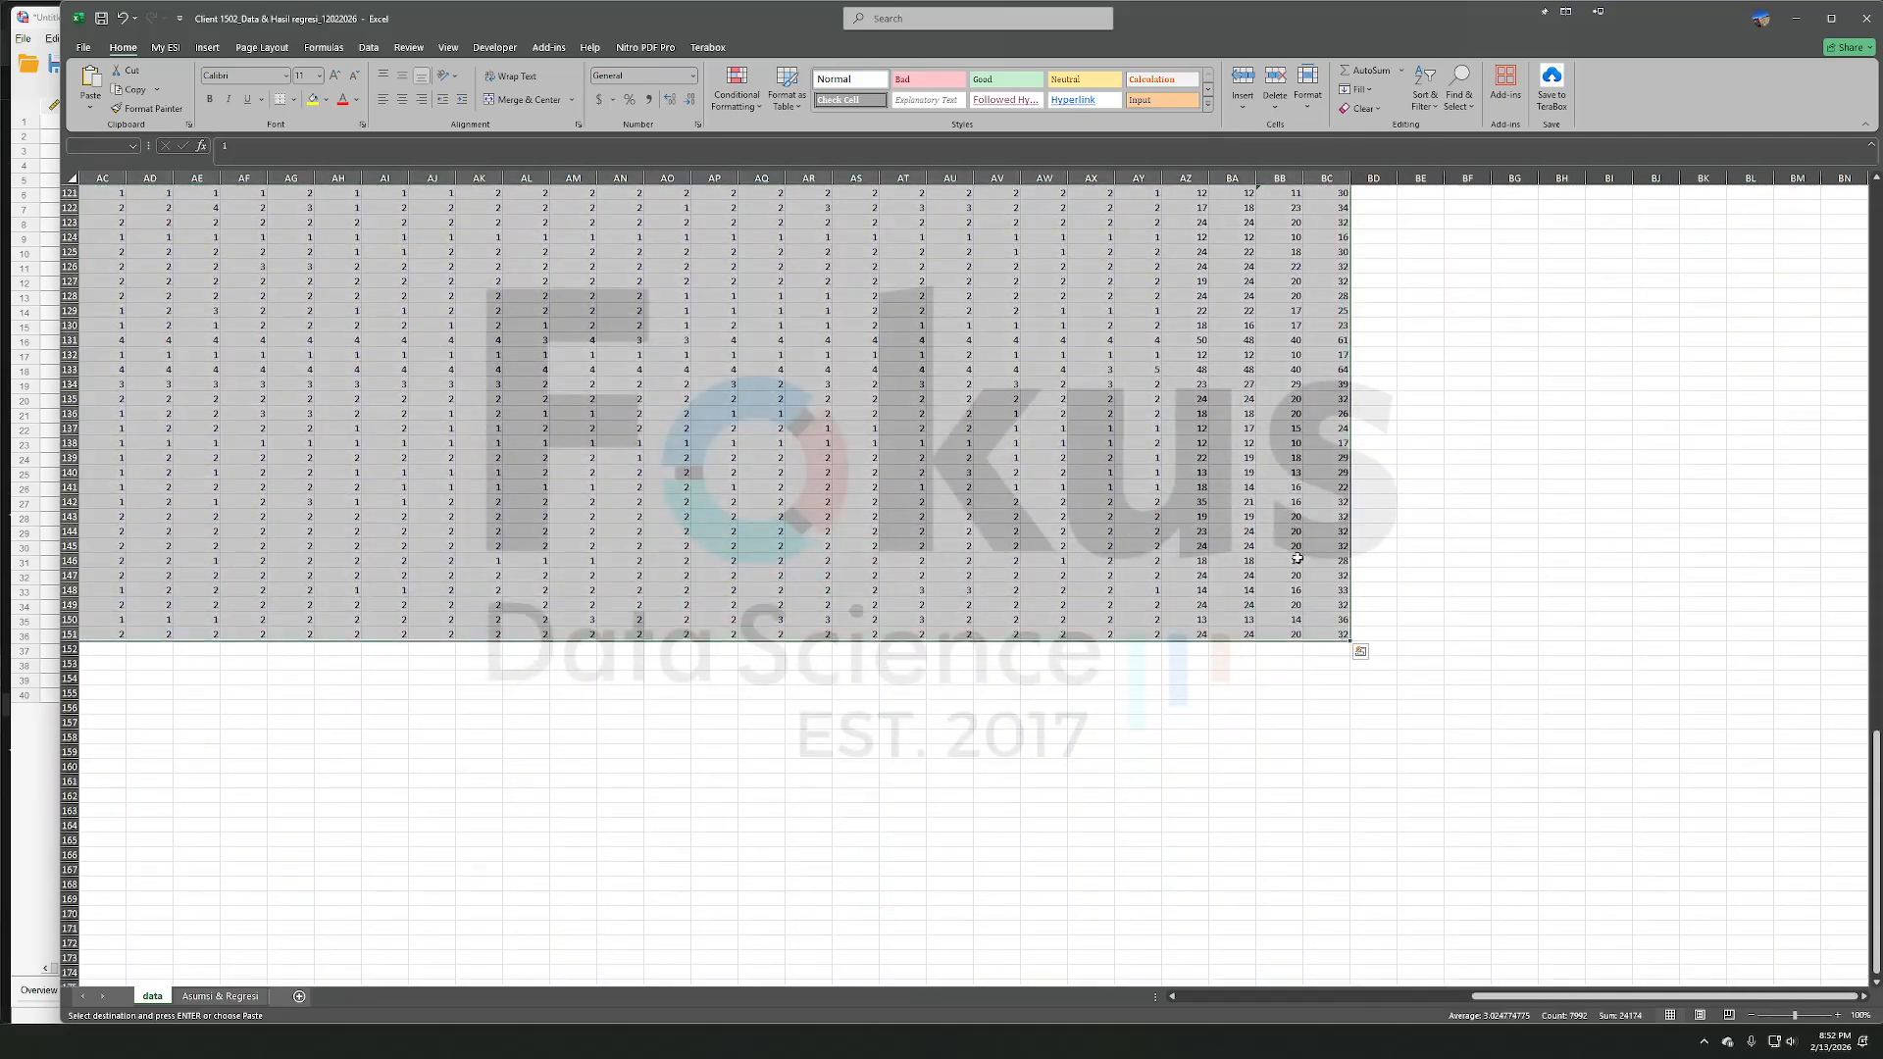
pyautogui.rightClick(1177, 327)
pyautogui.click(1183, 383)
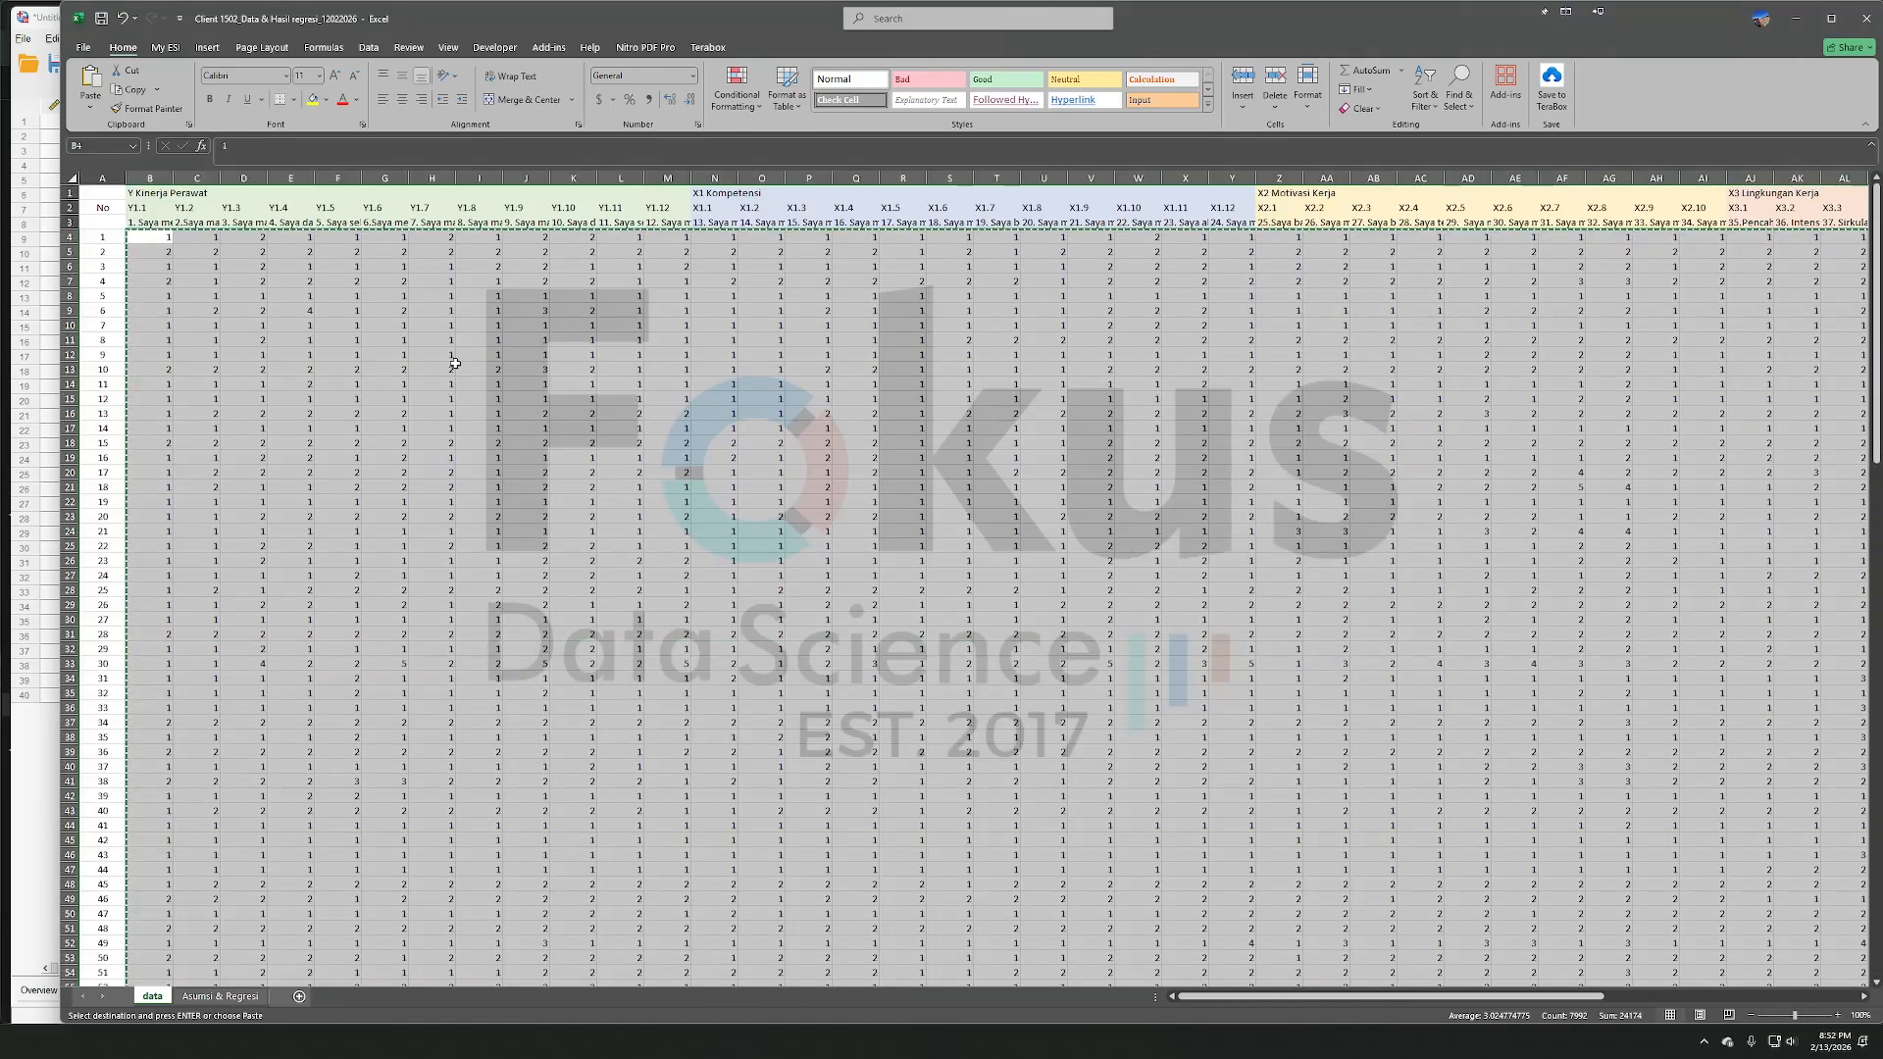
# - Switch to SPSS, paste the copied values into Data View from the first Y1.1 cell, and look across the filled columns
pyautogui.click(31, 102)
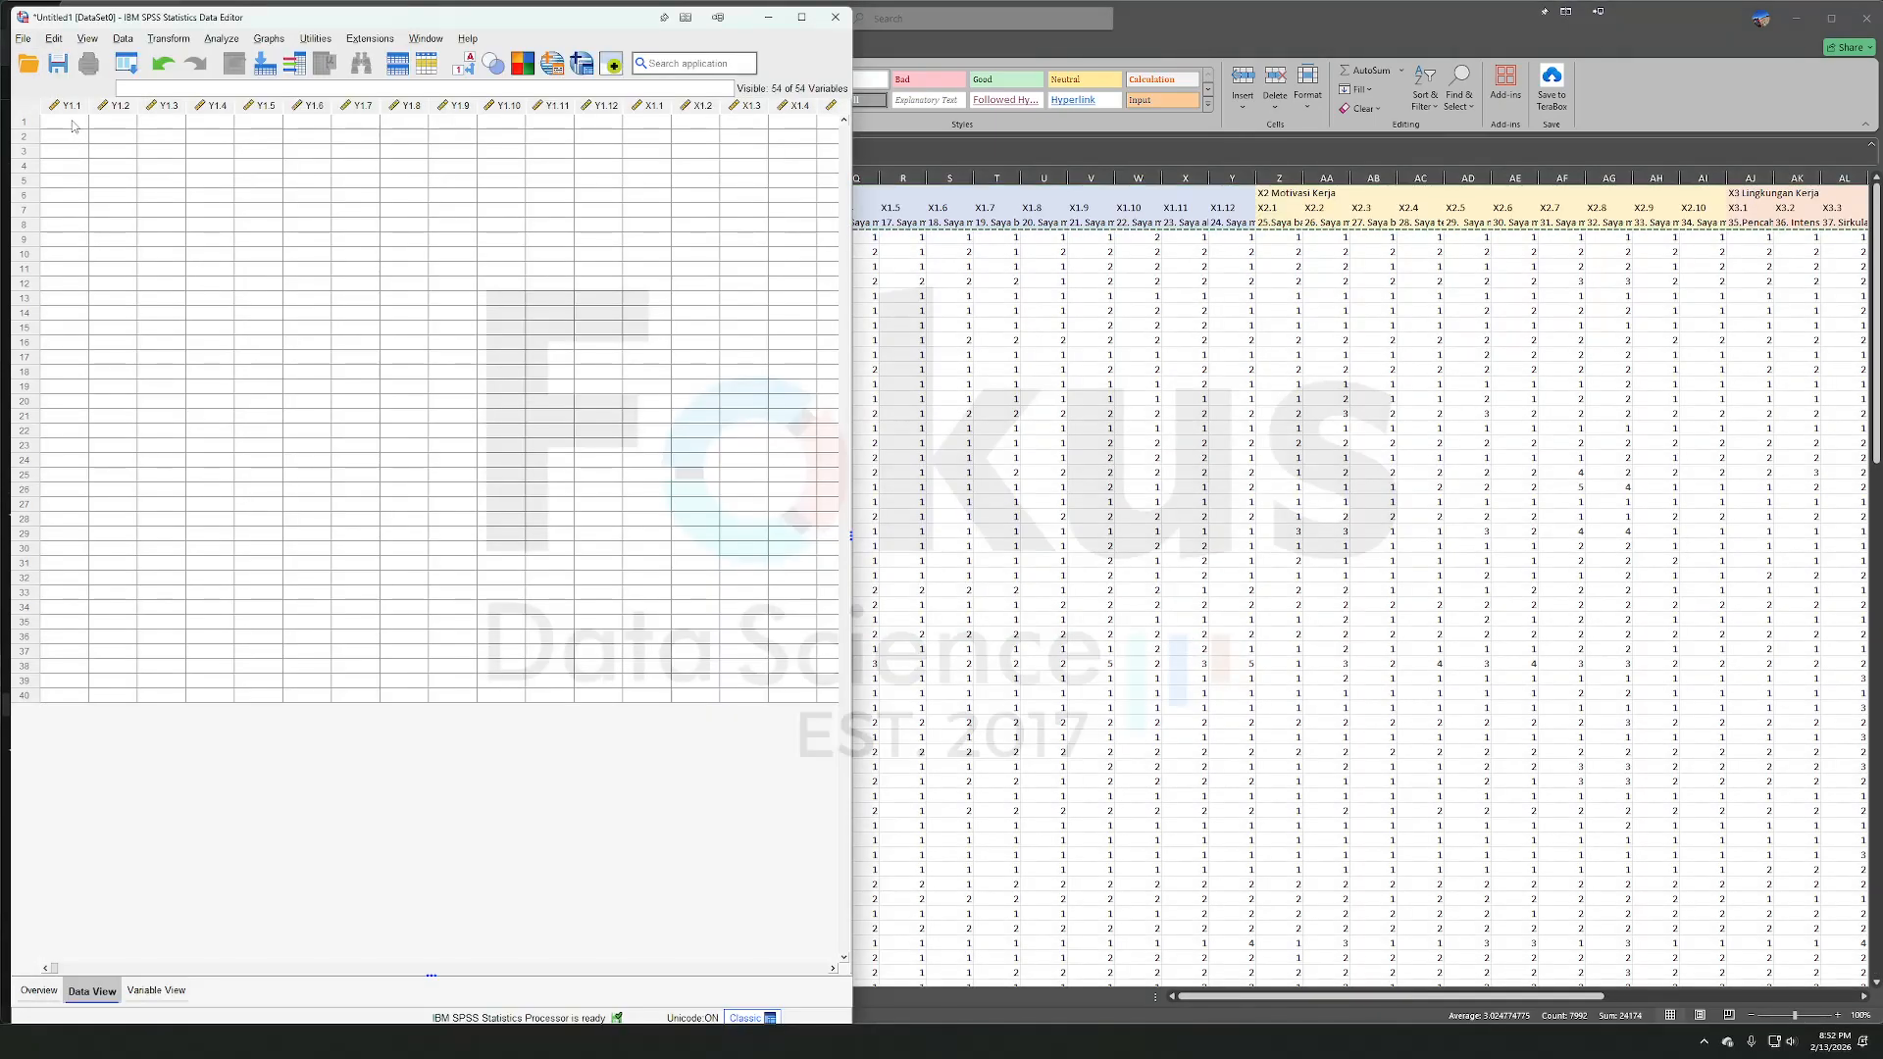
pyautogui.rightClick(70, 127)
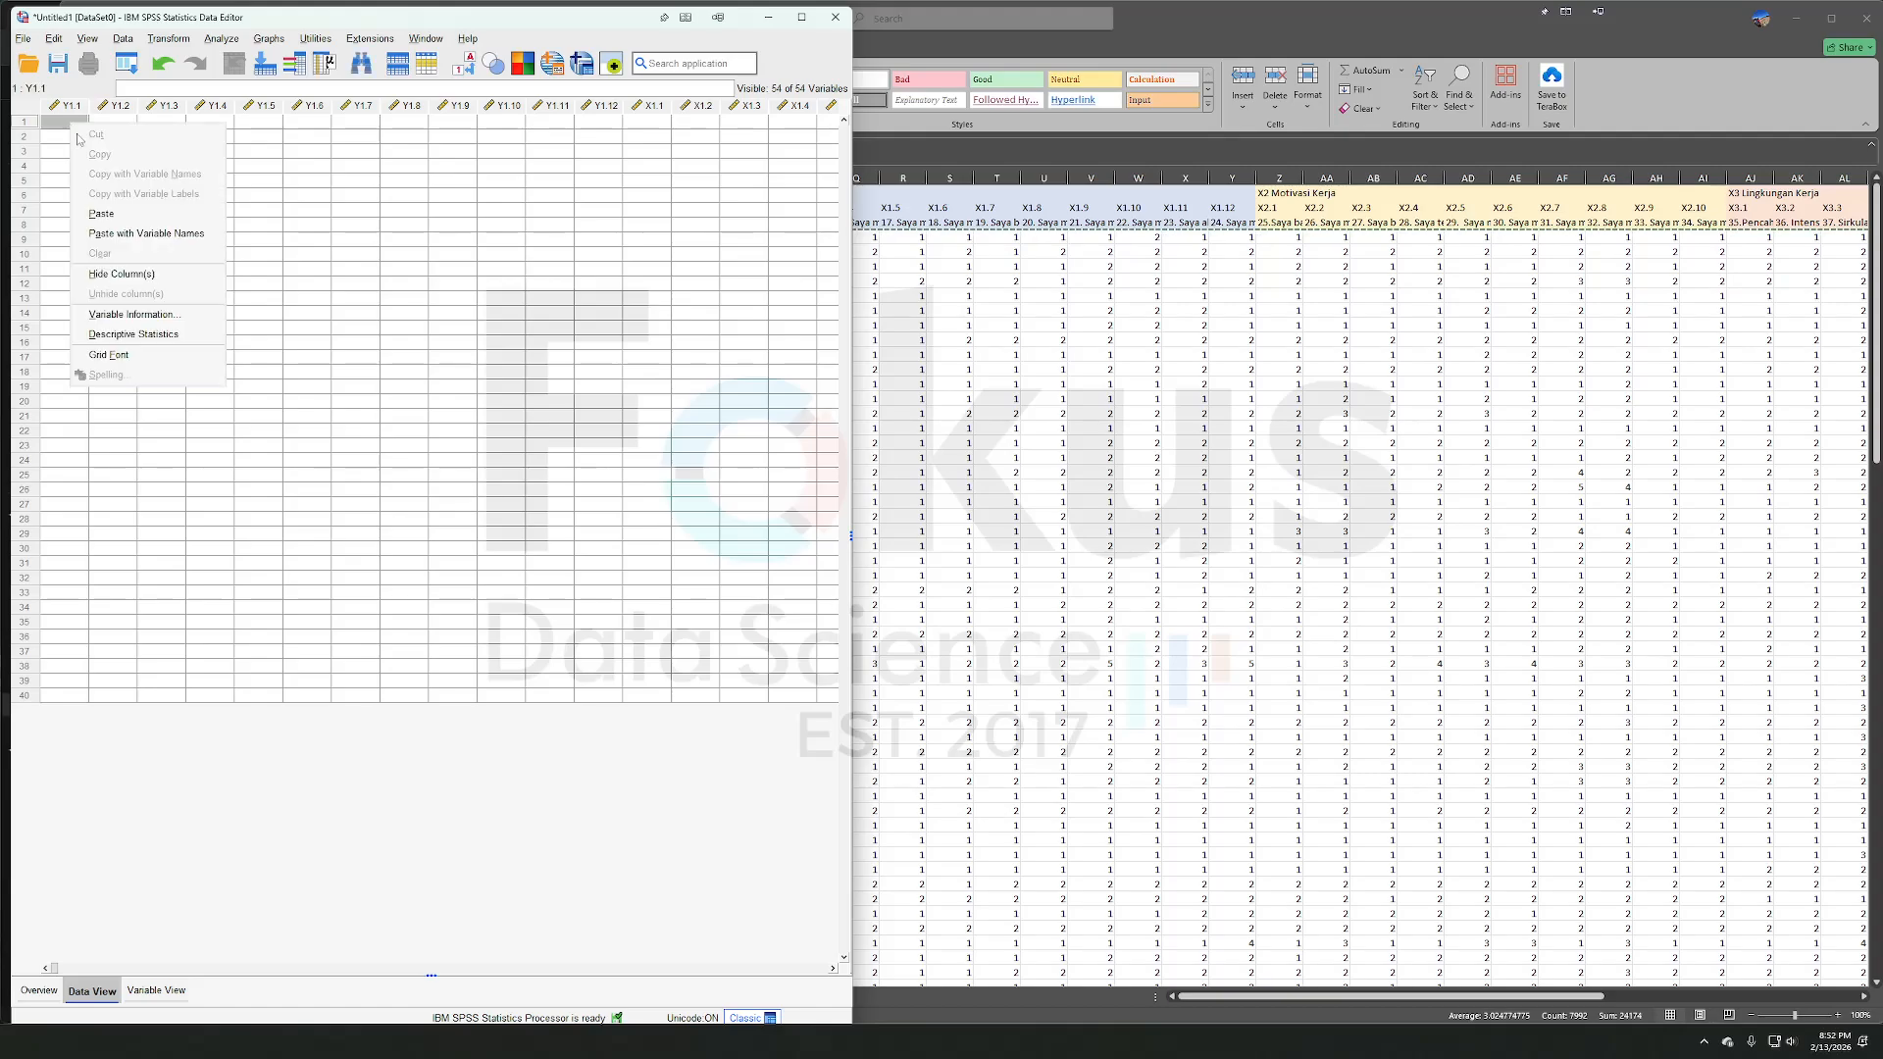
pyautogui.click(110, 216)
pyautogui.hscroll(15, 325, 343)
pyautogui.hscroll(-15, 346, 336)
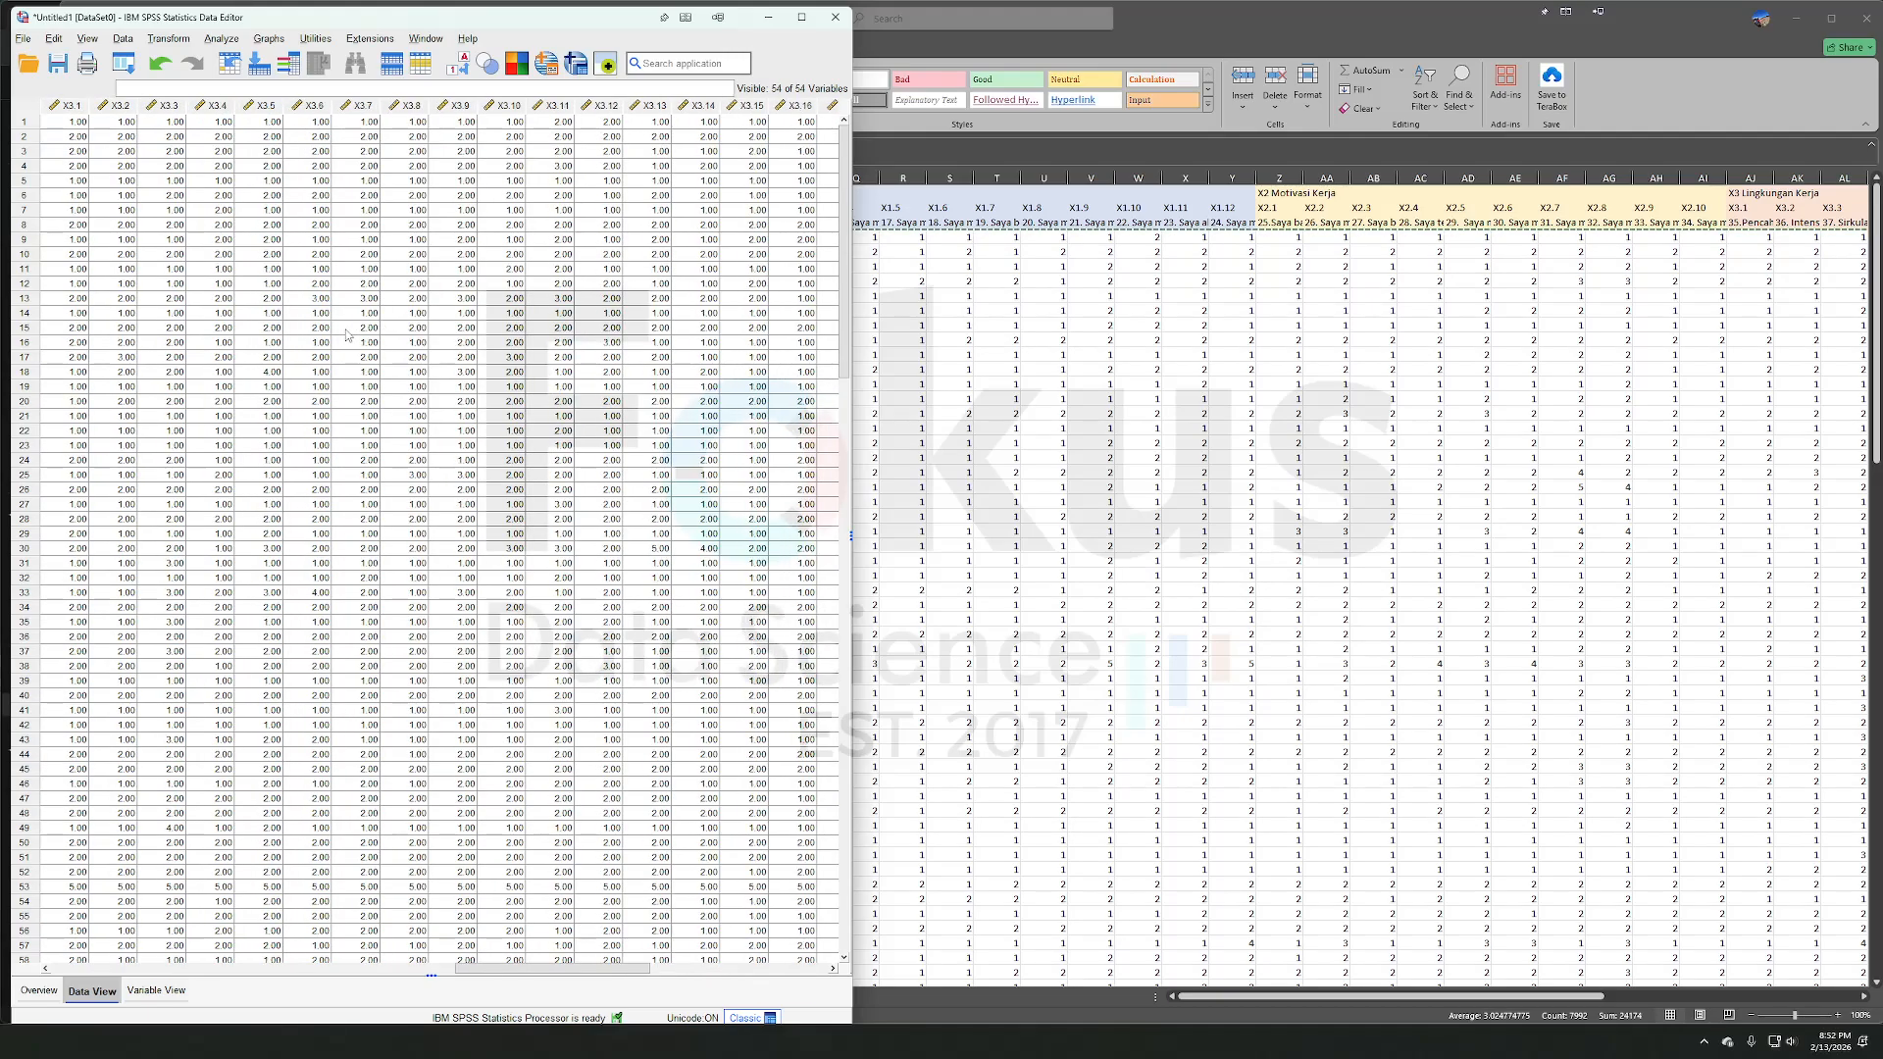
# - Start a Linear Regression analysis with Y Kinerja Perawat [T_Y] as the dependent variable
pyautogui.click(231, 42)
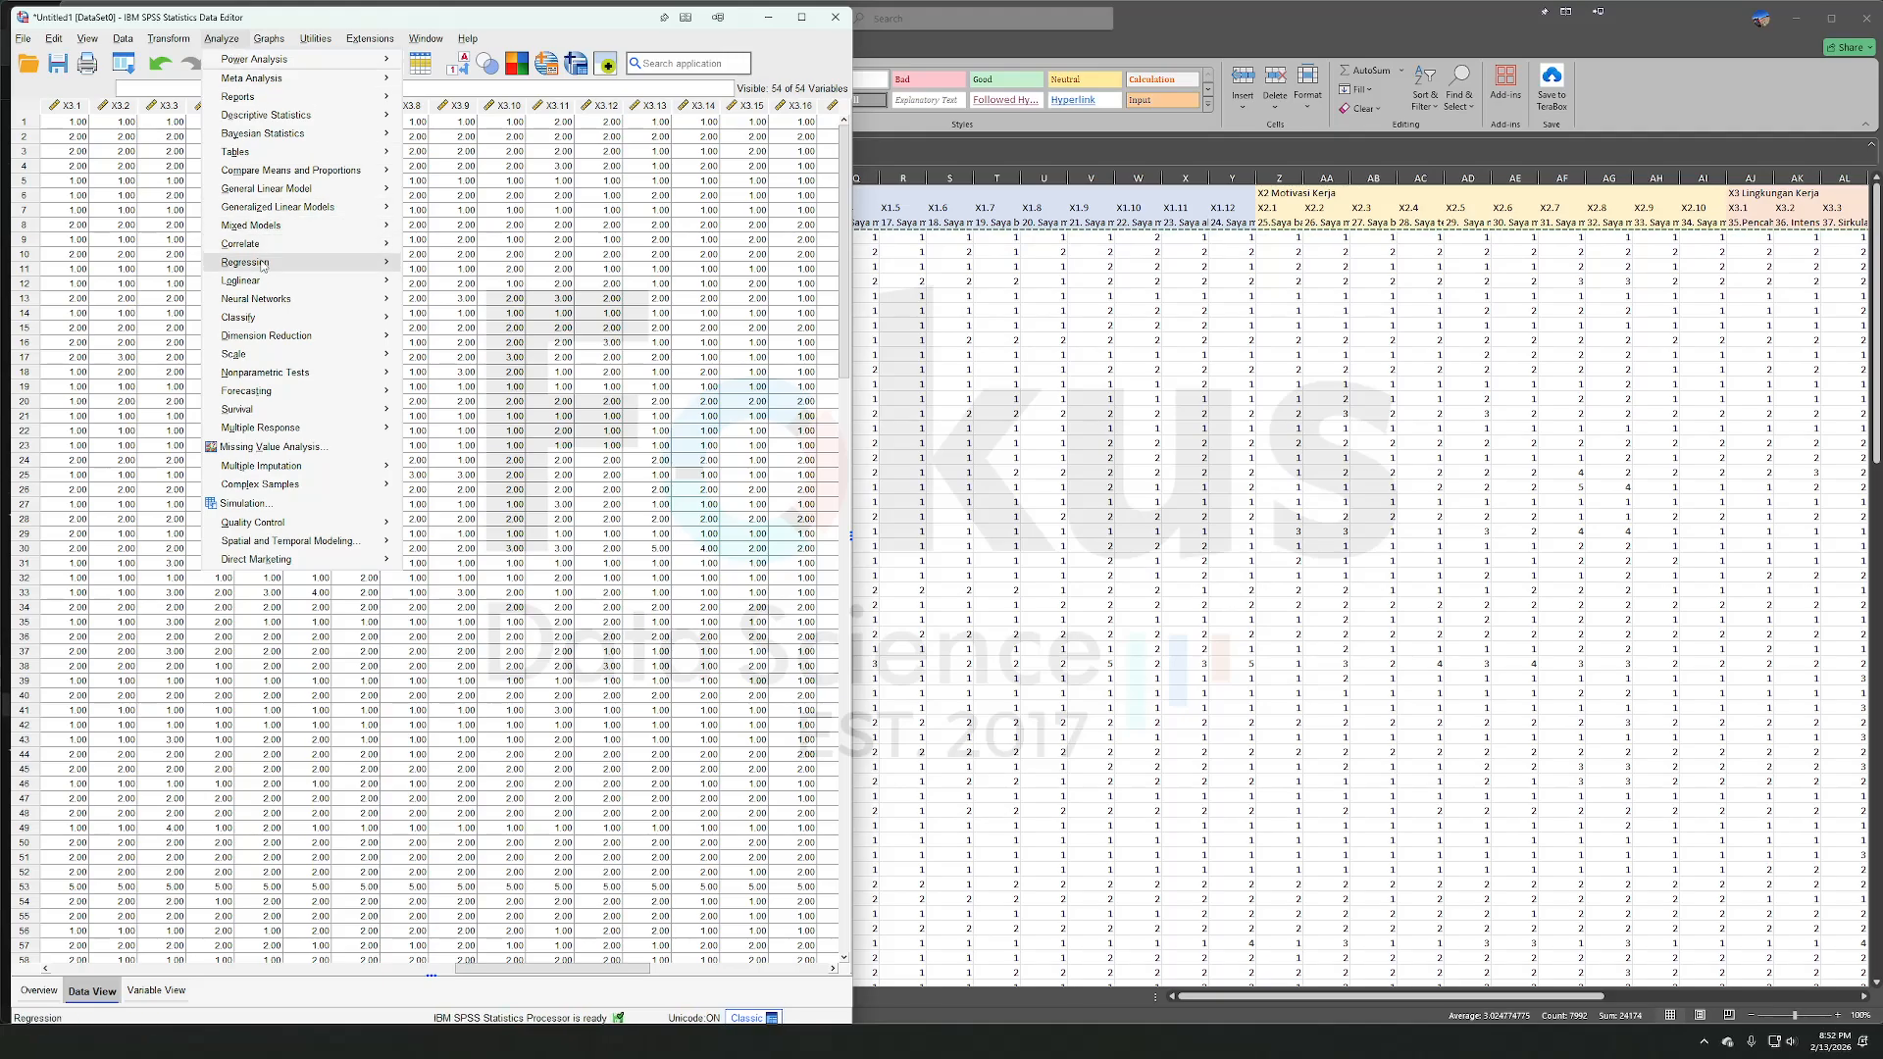
pyautogui.moveTo(262, 272)
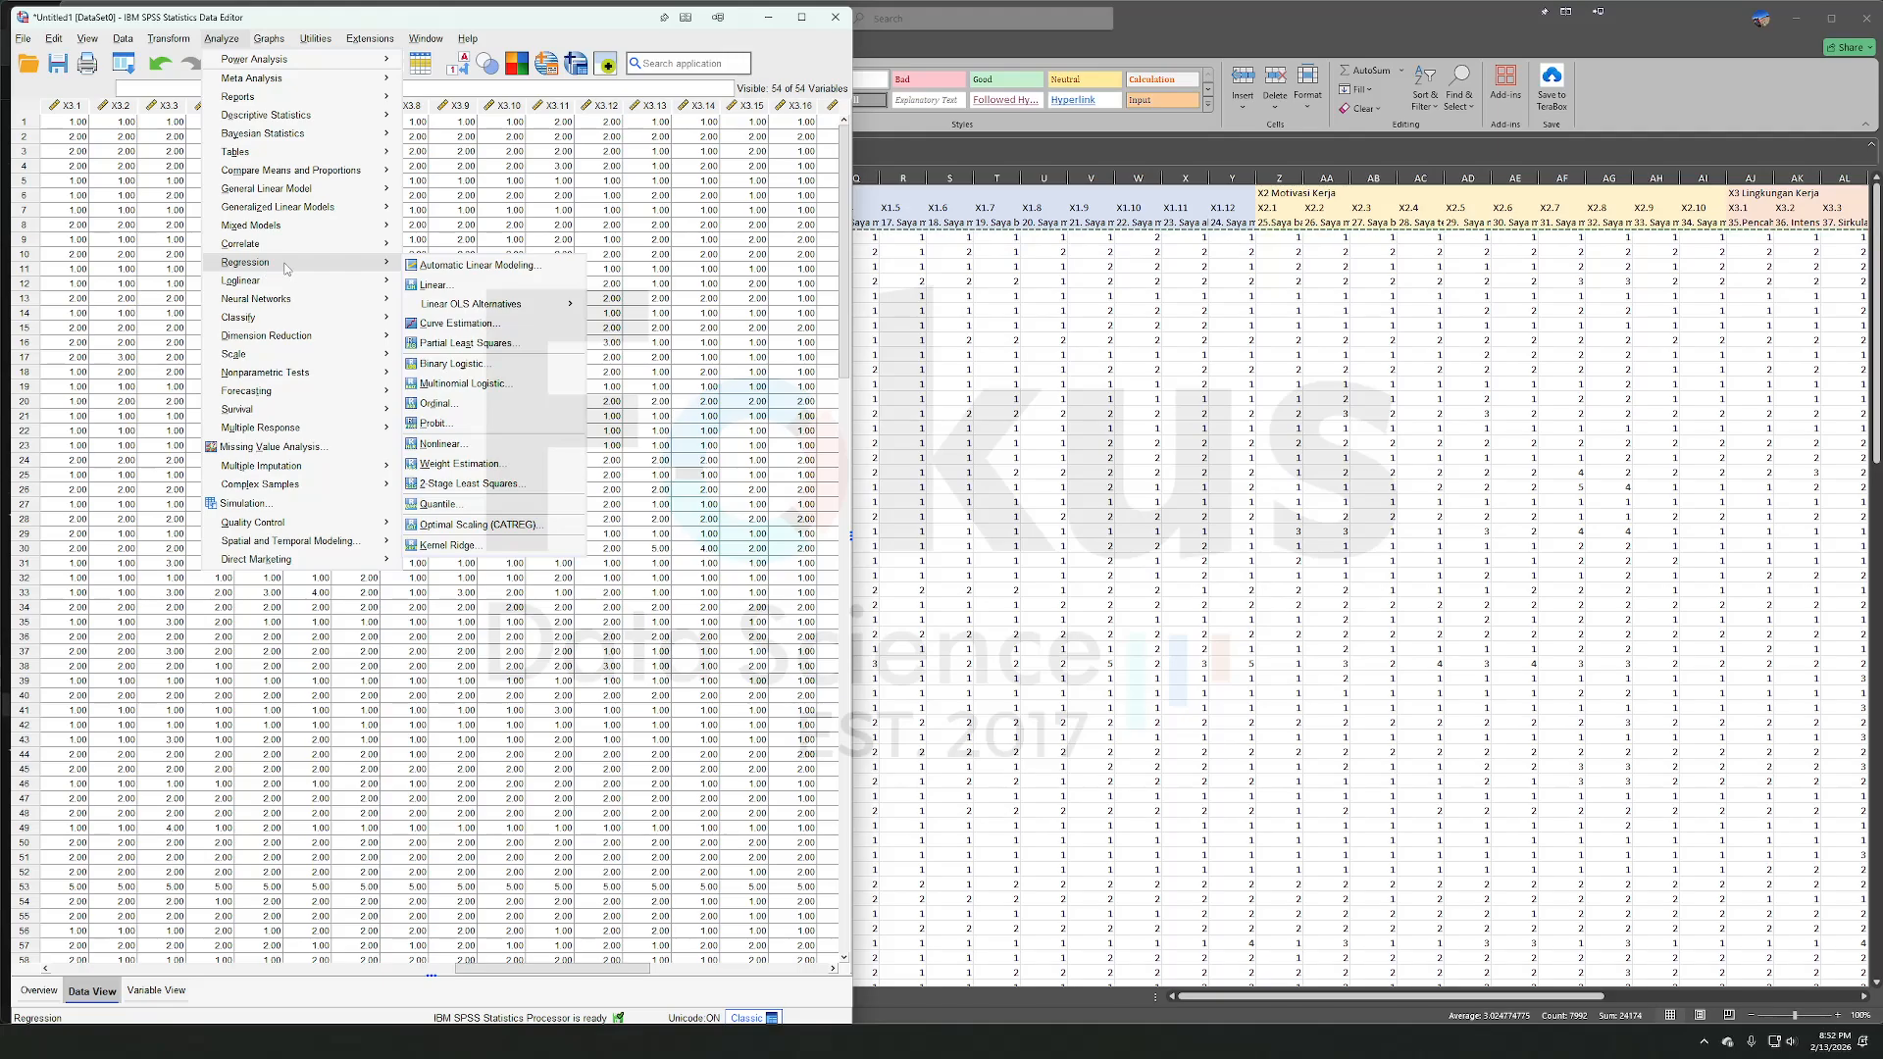
pyautogui.click(434, 286)
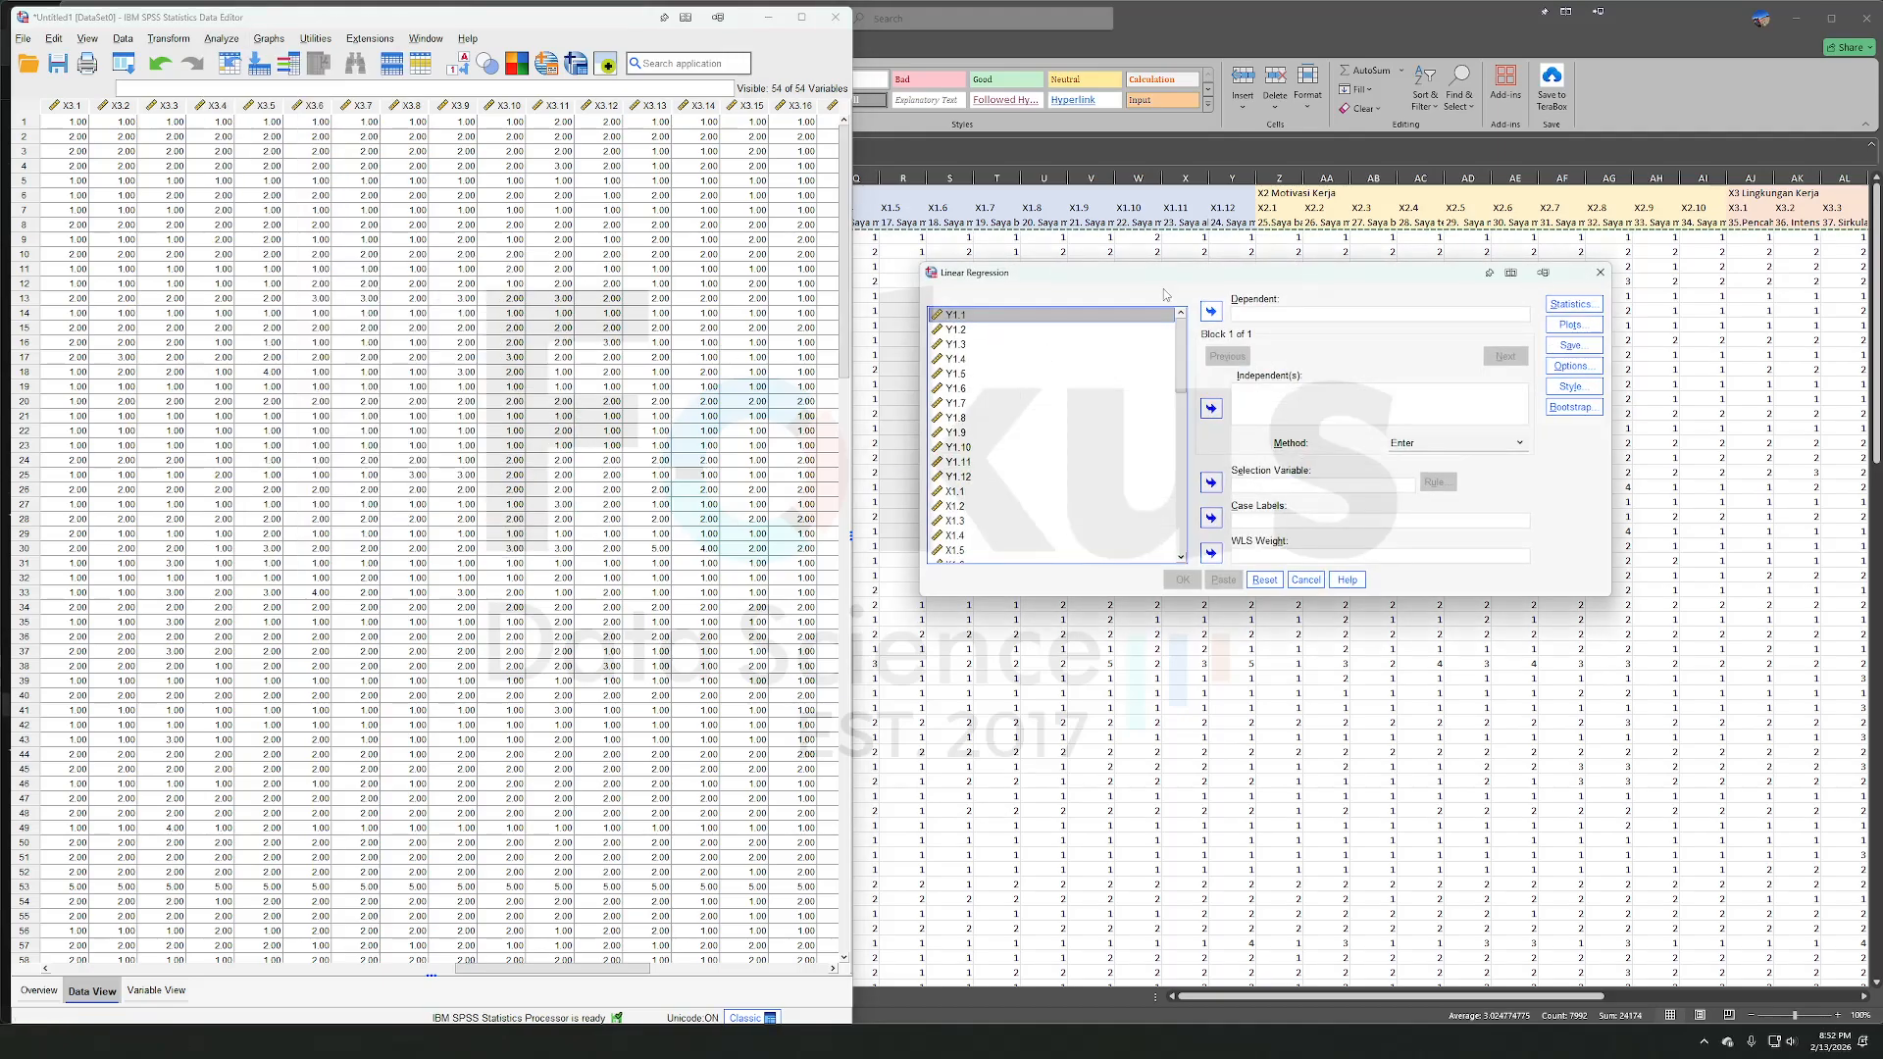
pyautogui.moveTo(1136, 280); pyautogui.dragTo(1079, 88)
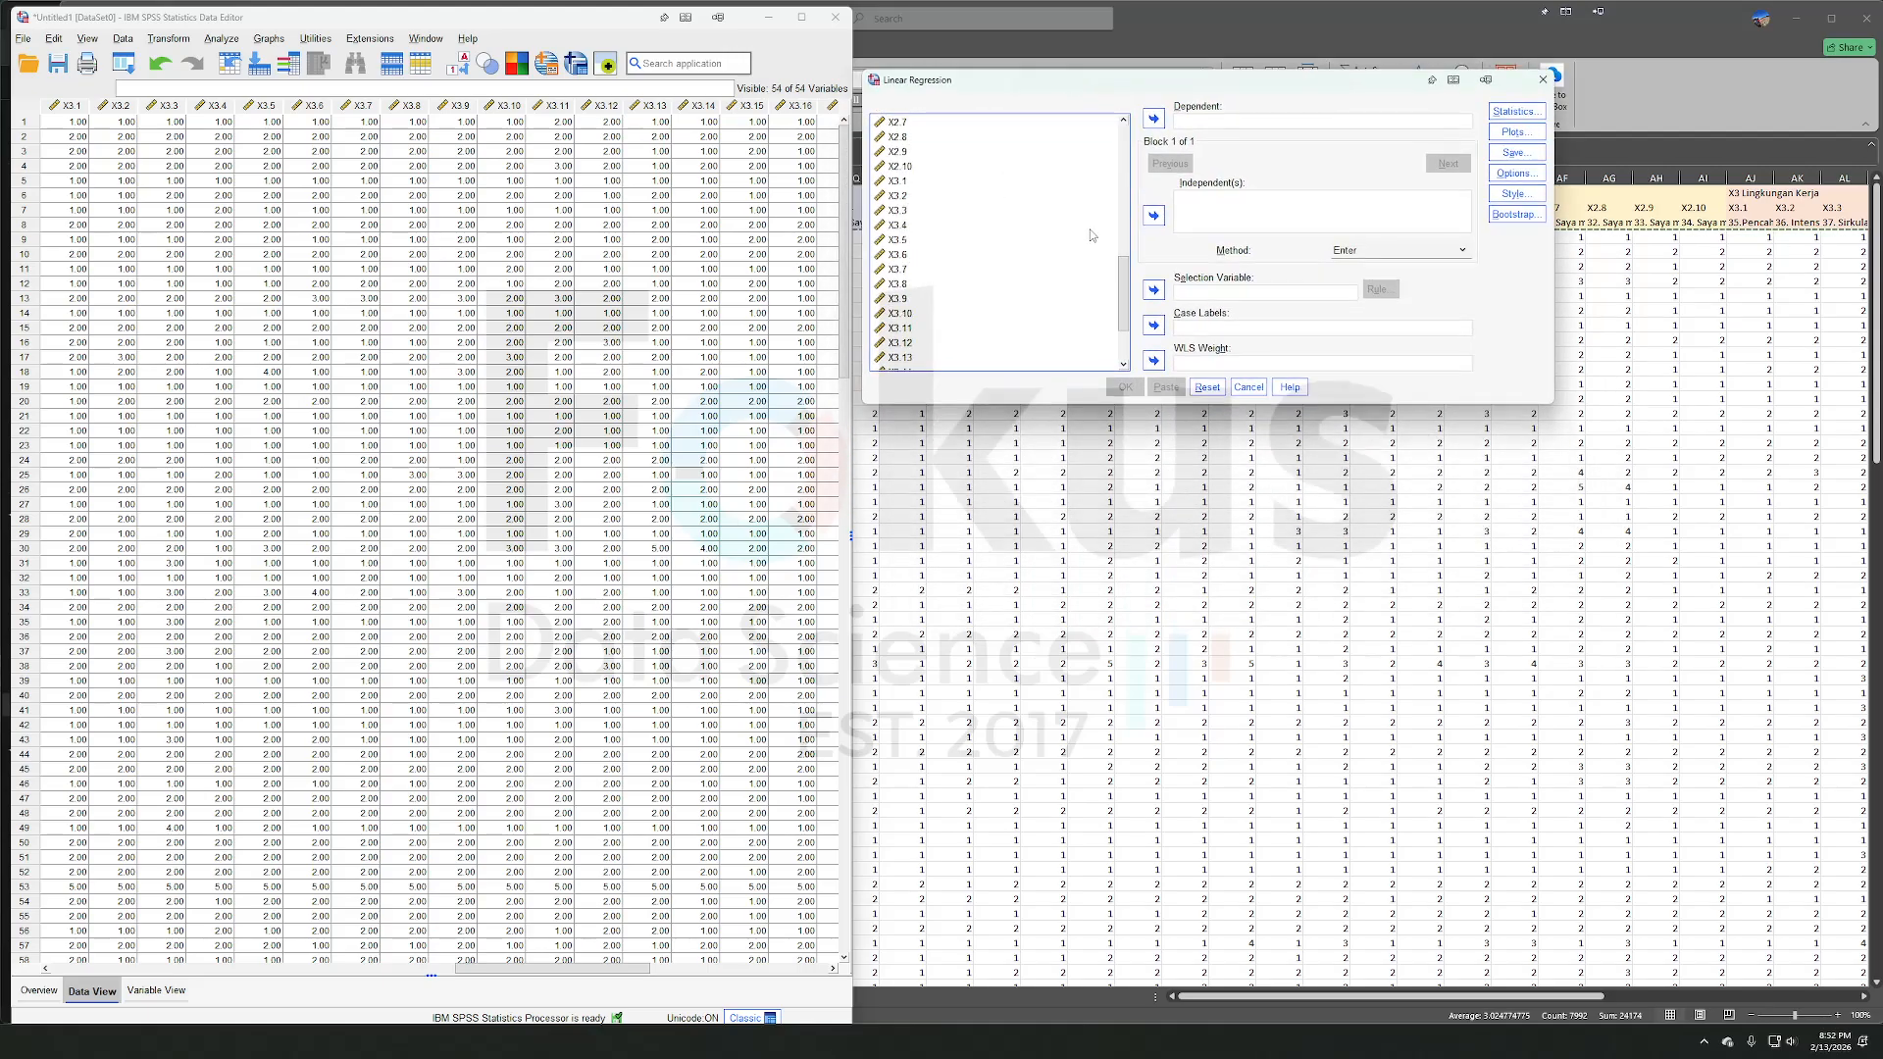
pyautogui.scroll(-10, 1100, 236)
pyautogui.click(922, 319)
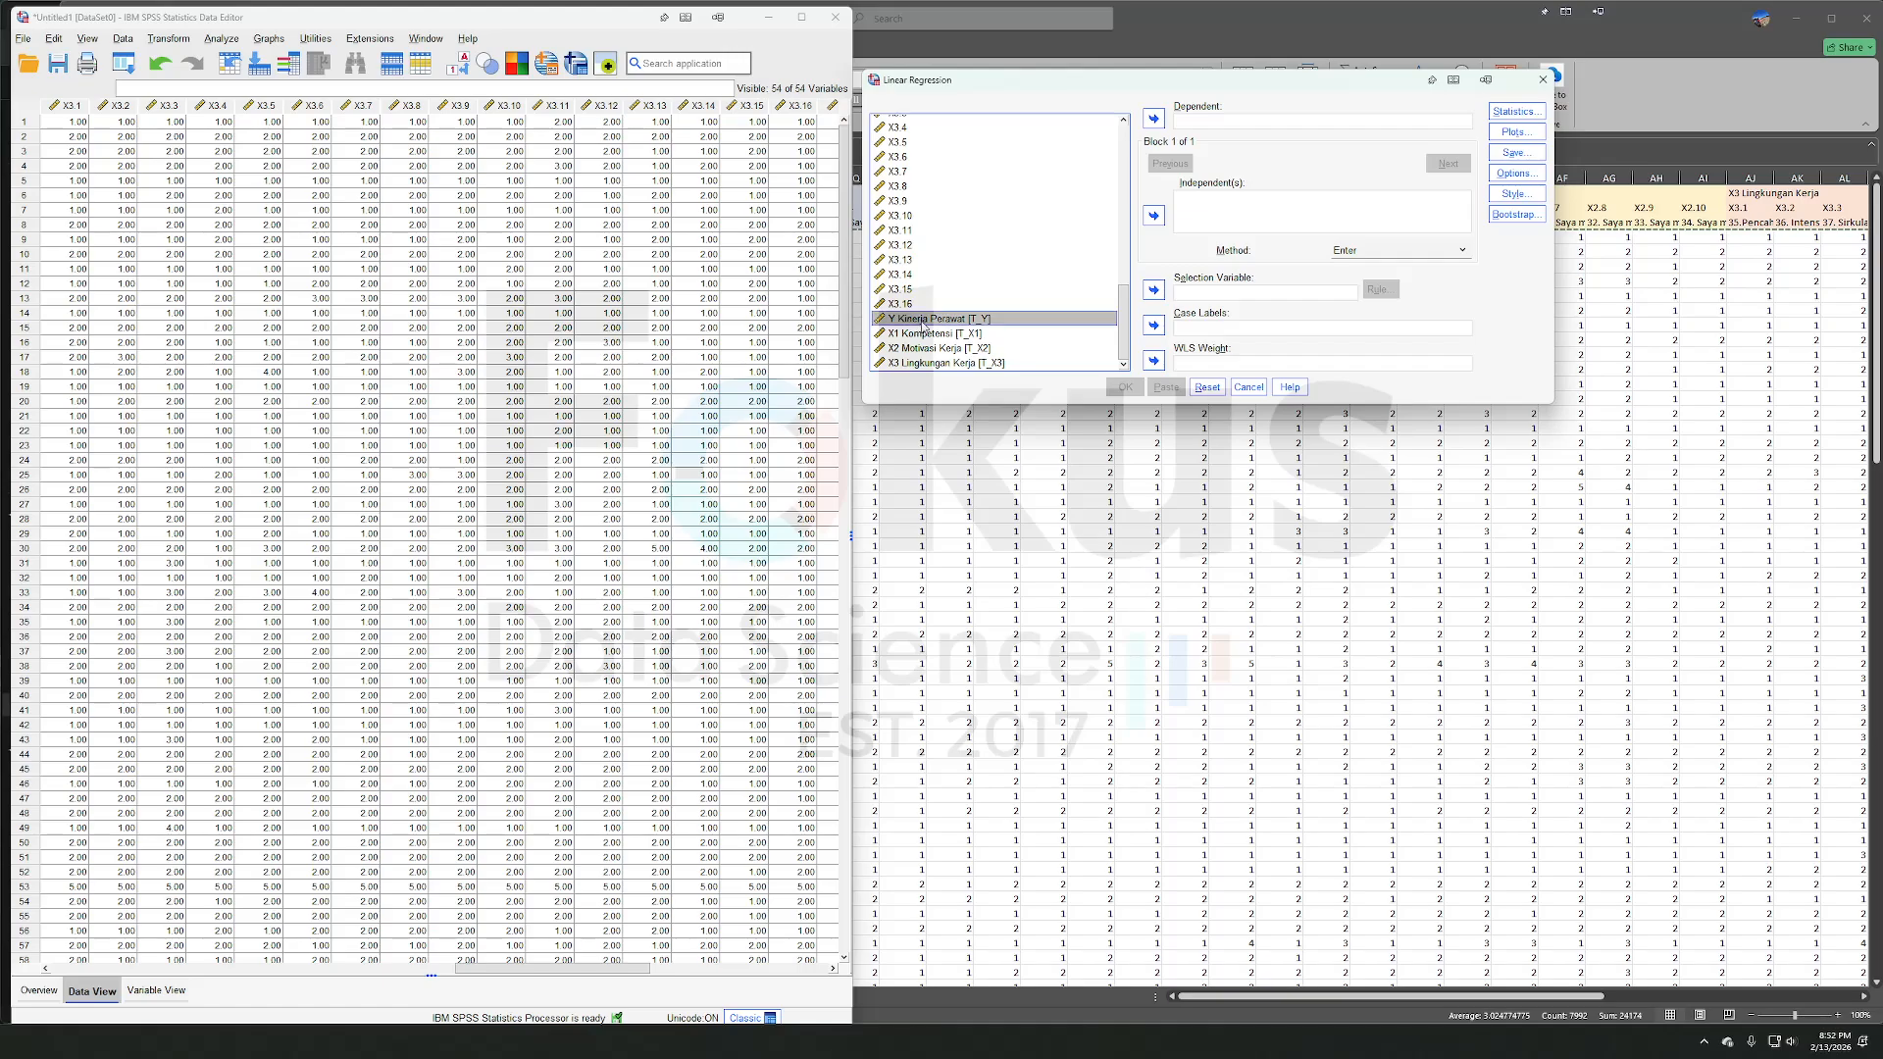
pyautogui.click(1154, 119)
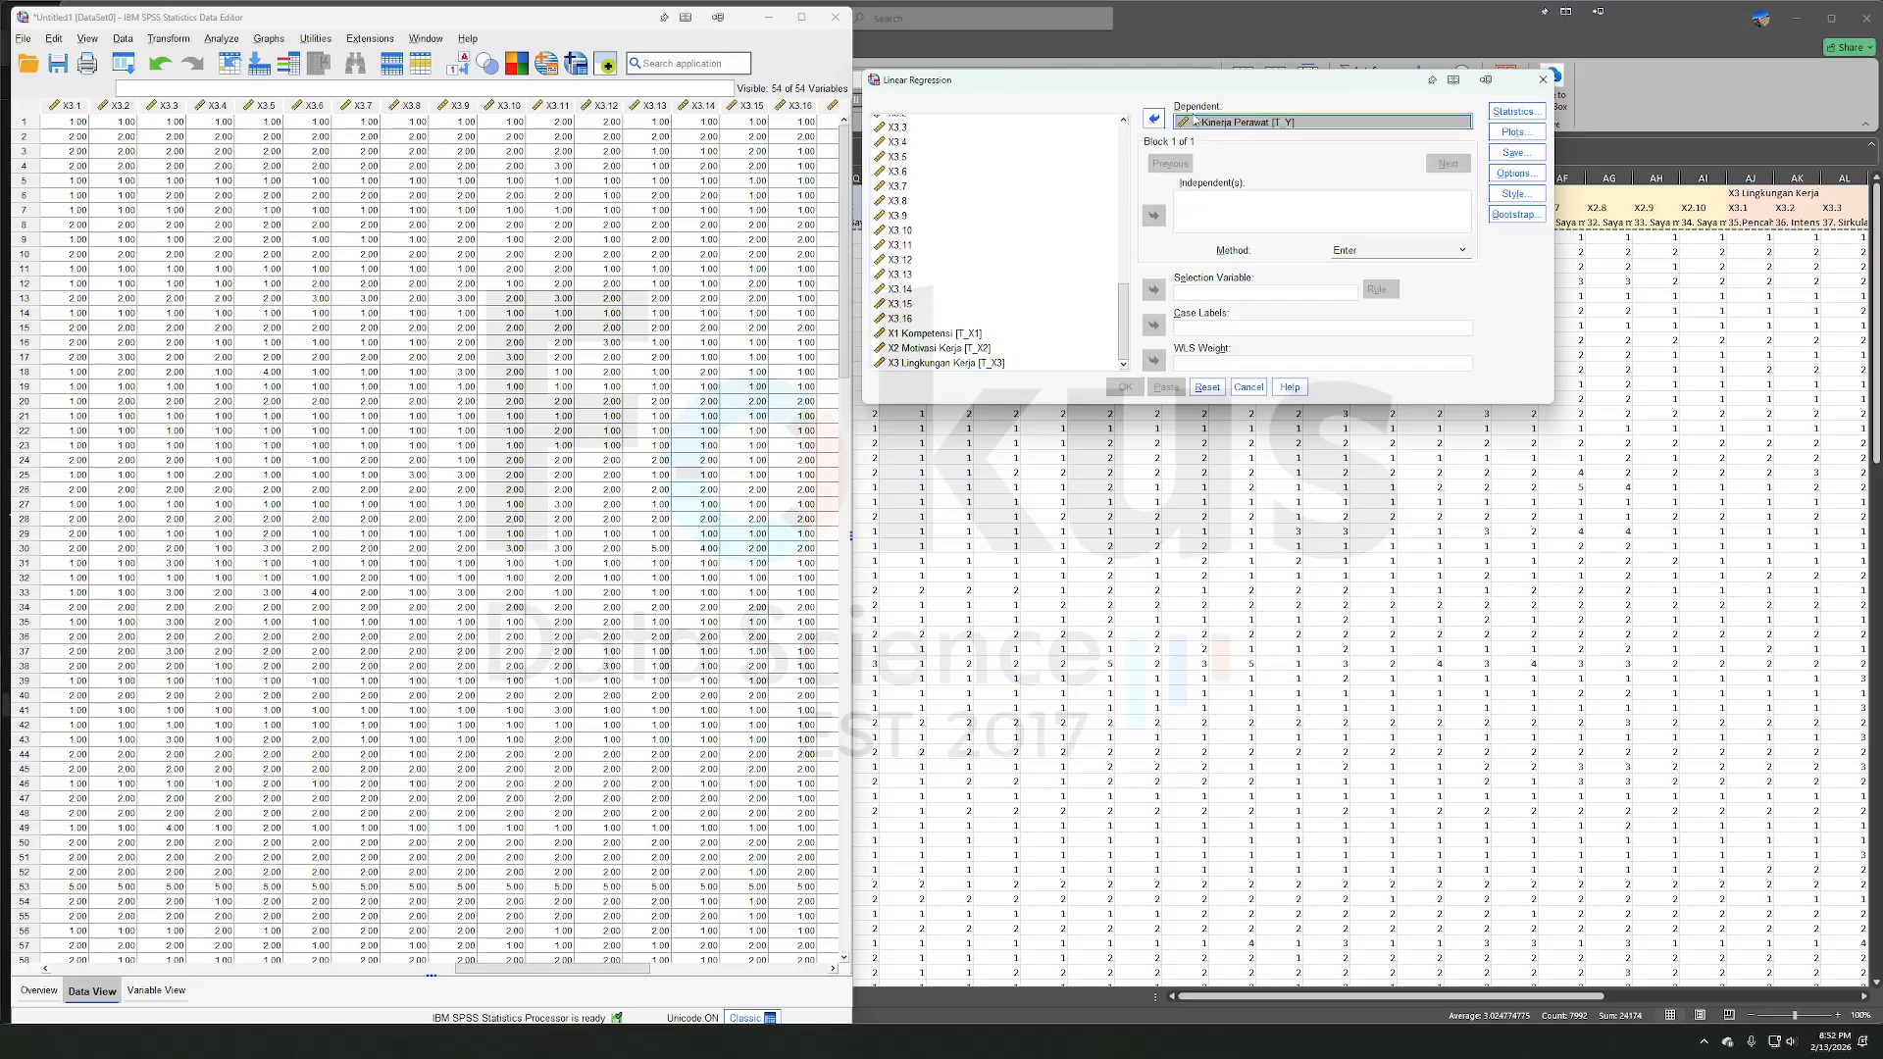
# - Add X1 Kompetensi [T_X1], X2 Motivasi Kerja [T_X2] and X3 Lingkungan Kerja [T_X3] as independent variables
pyautogui.click(999, 334)
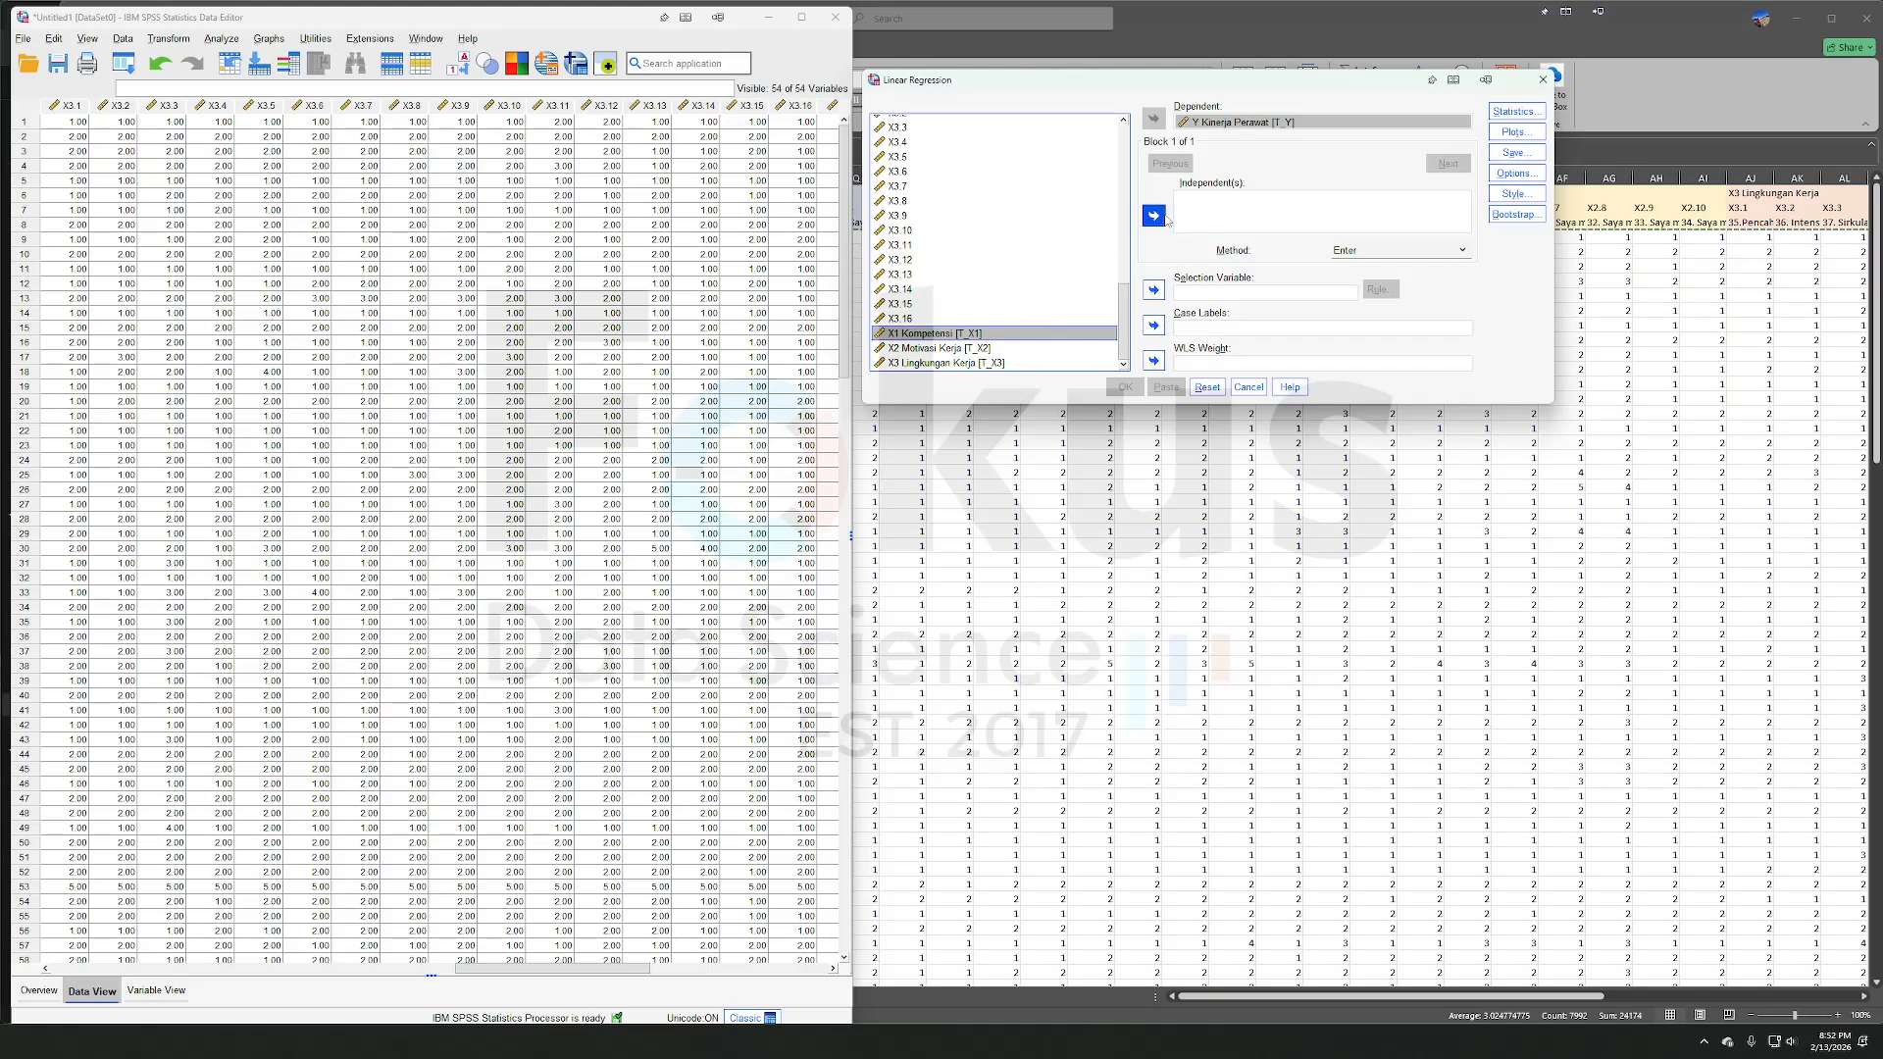
pyautogui.click(1155, 216)
pyautogui.click(1015, 349)
pyautogui.click(1152, 221)
pyautogui.click(1031, 365)
pyautogui.click(1162, 217)
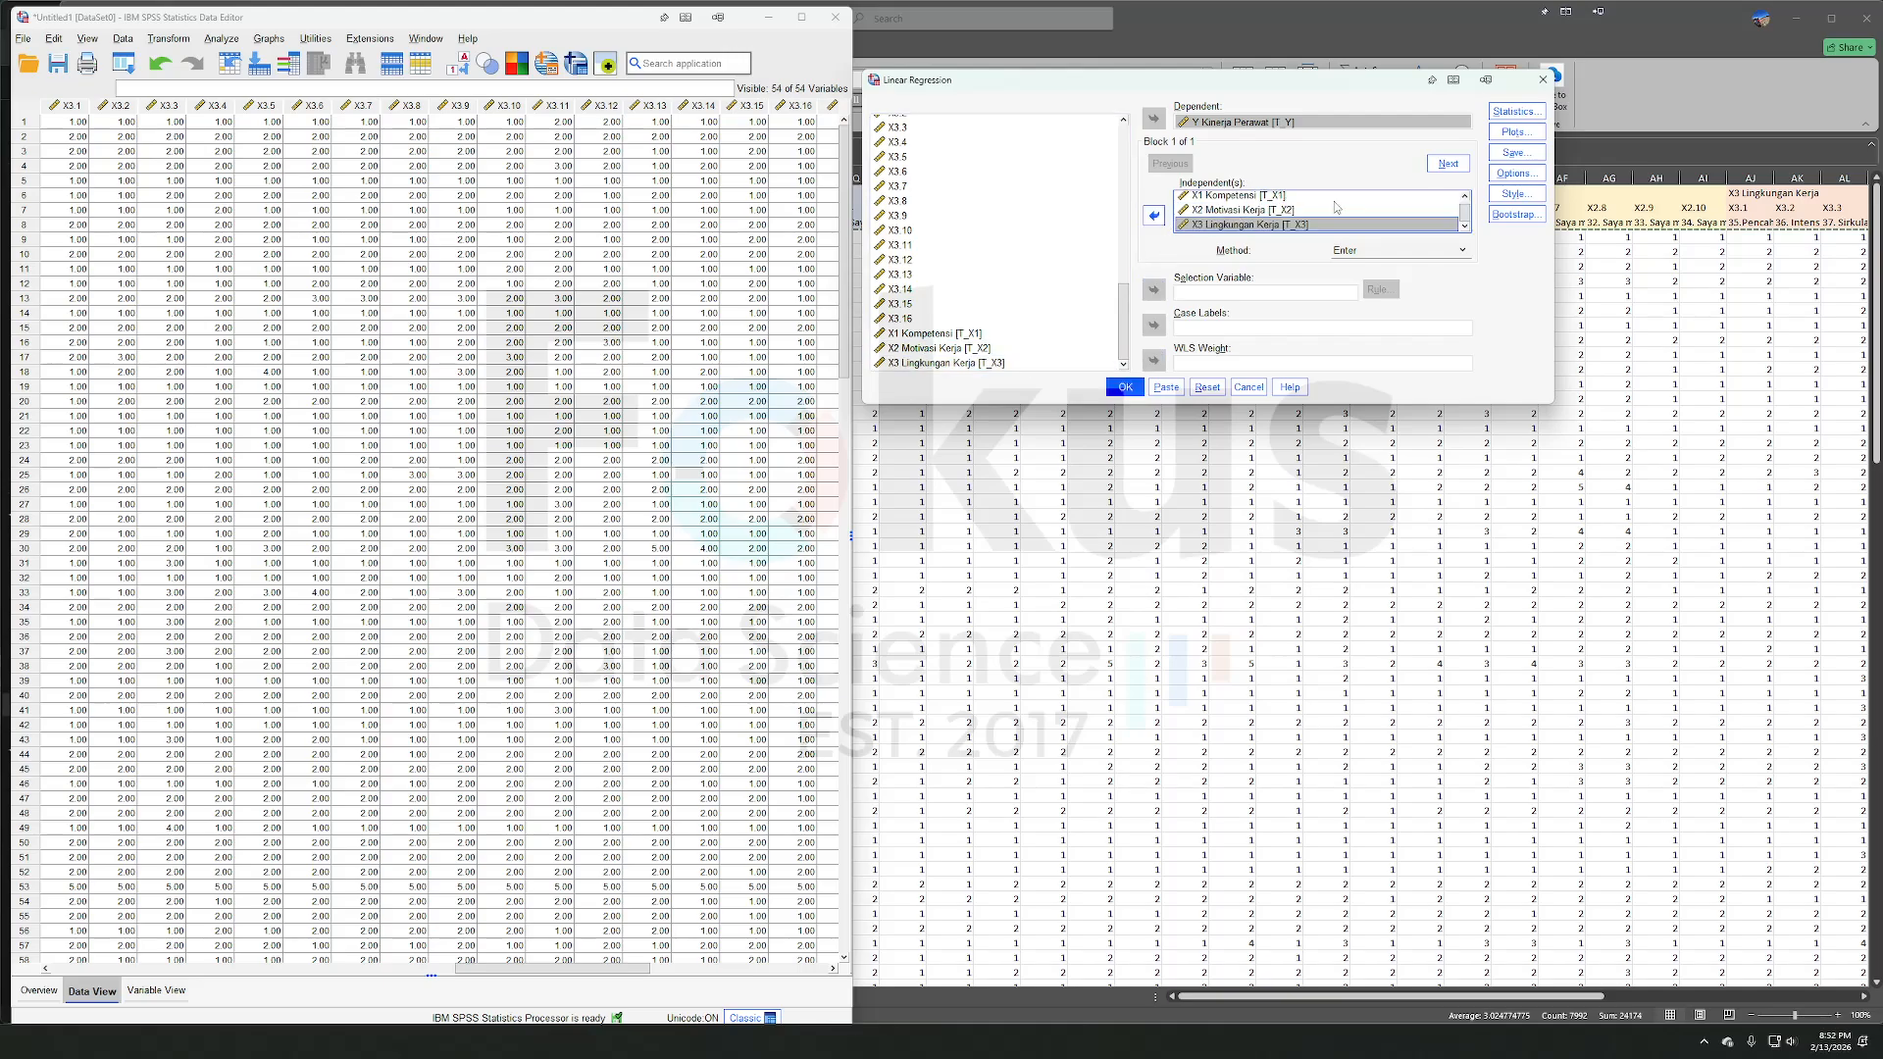
# - Include collinearity diagnostics and the Durbin-Watson statistic in the regression statistics
pyautogui.click(1516, 116)
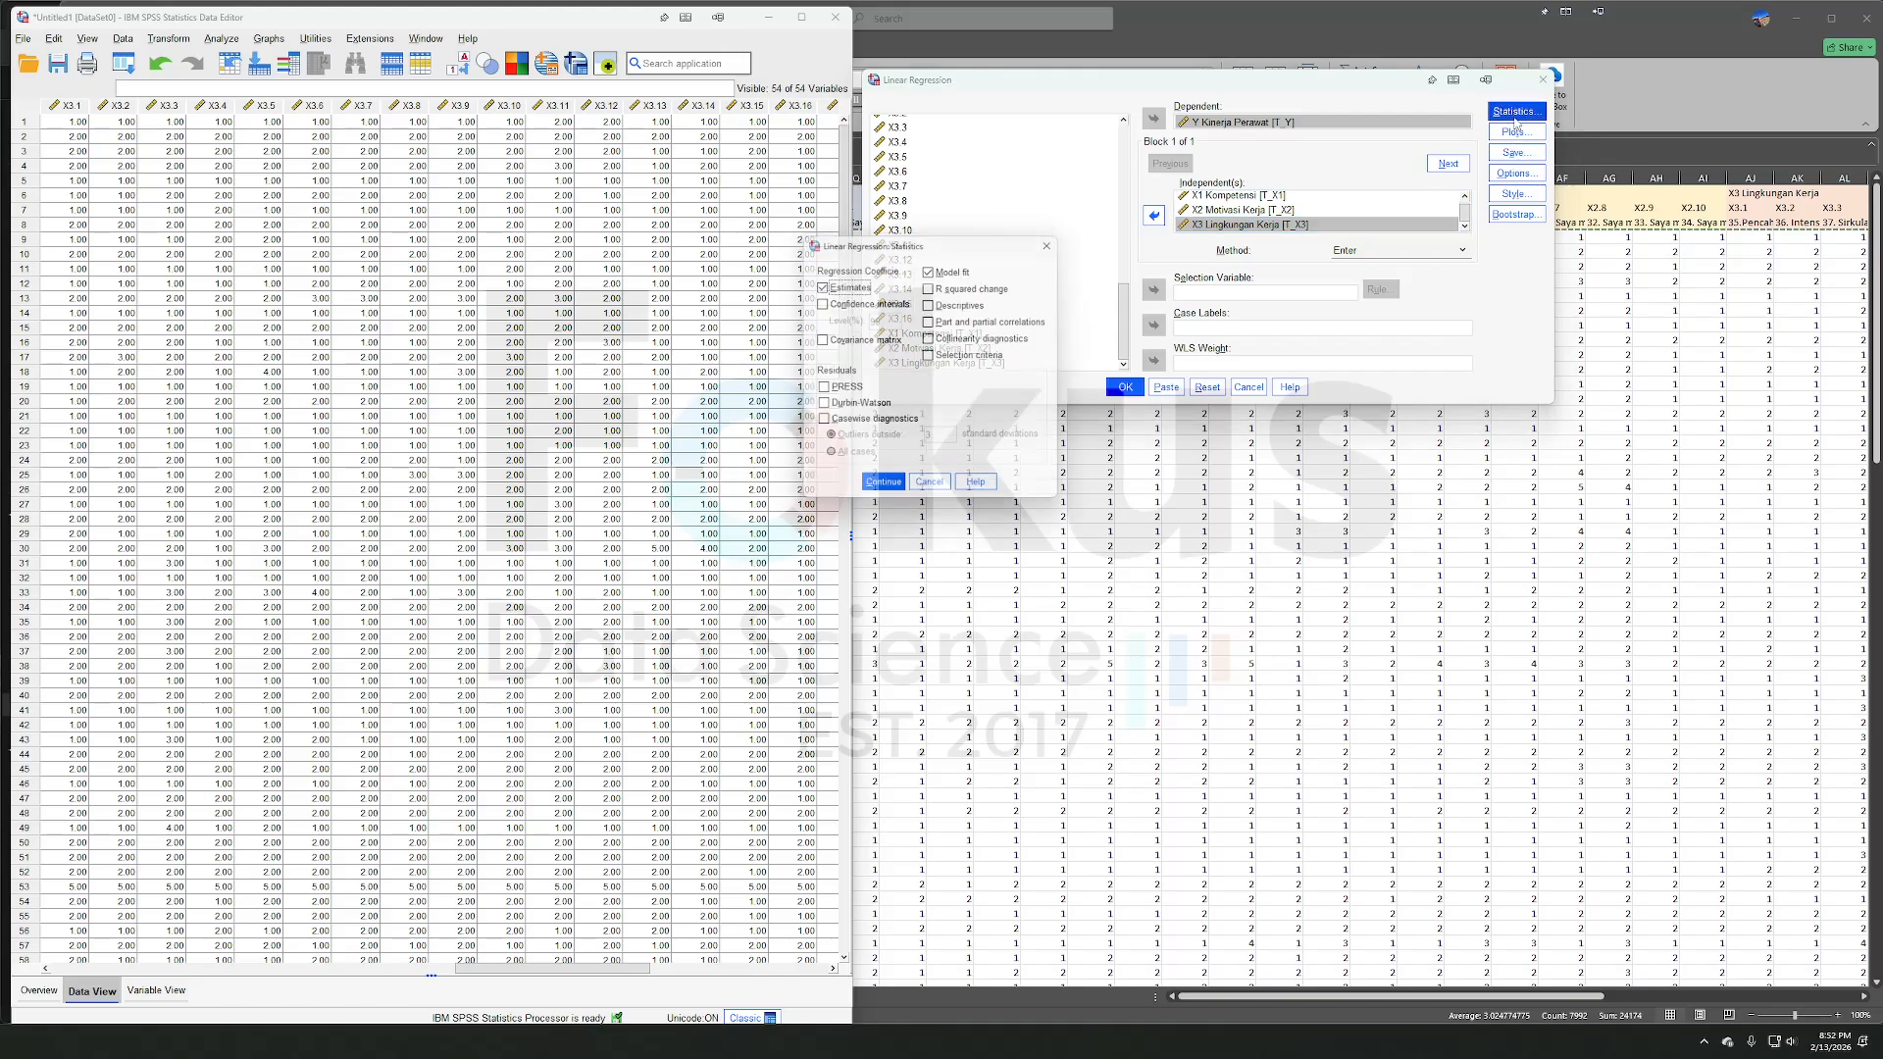
pyautogui.click(953, 340)
pyautogui.click(860, 414)
pyautogui.click(882, 490)
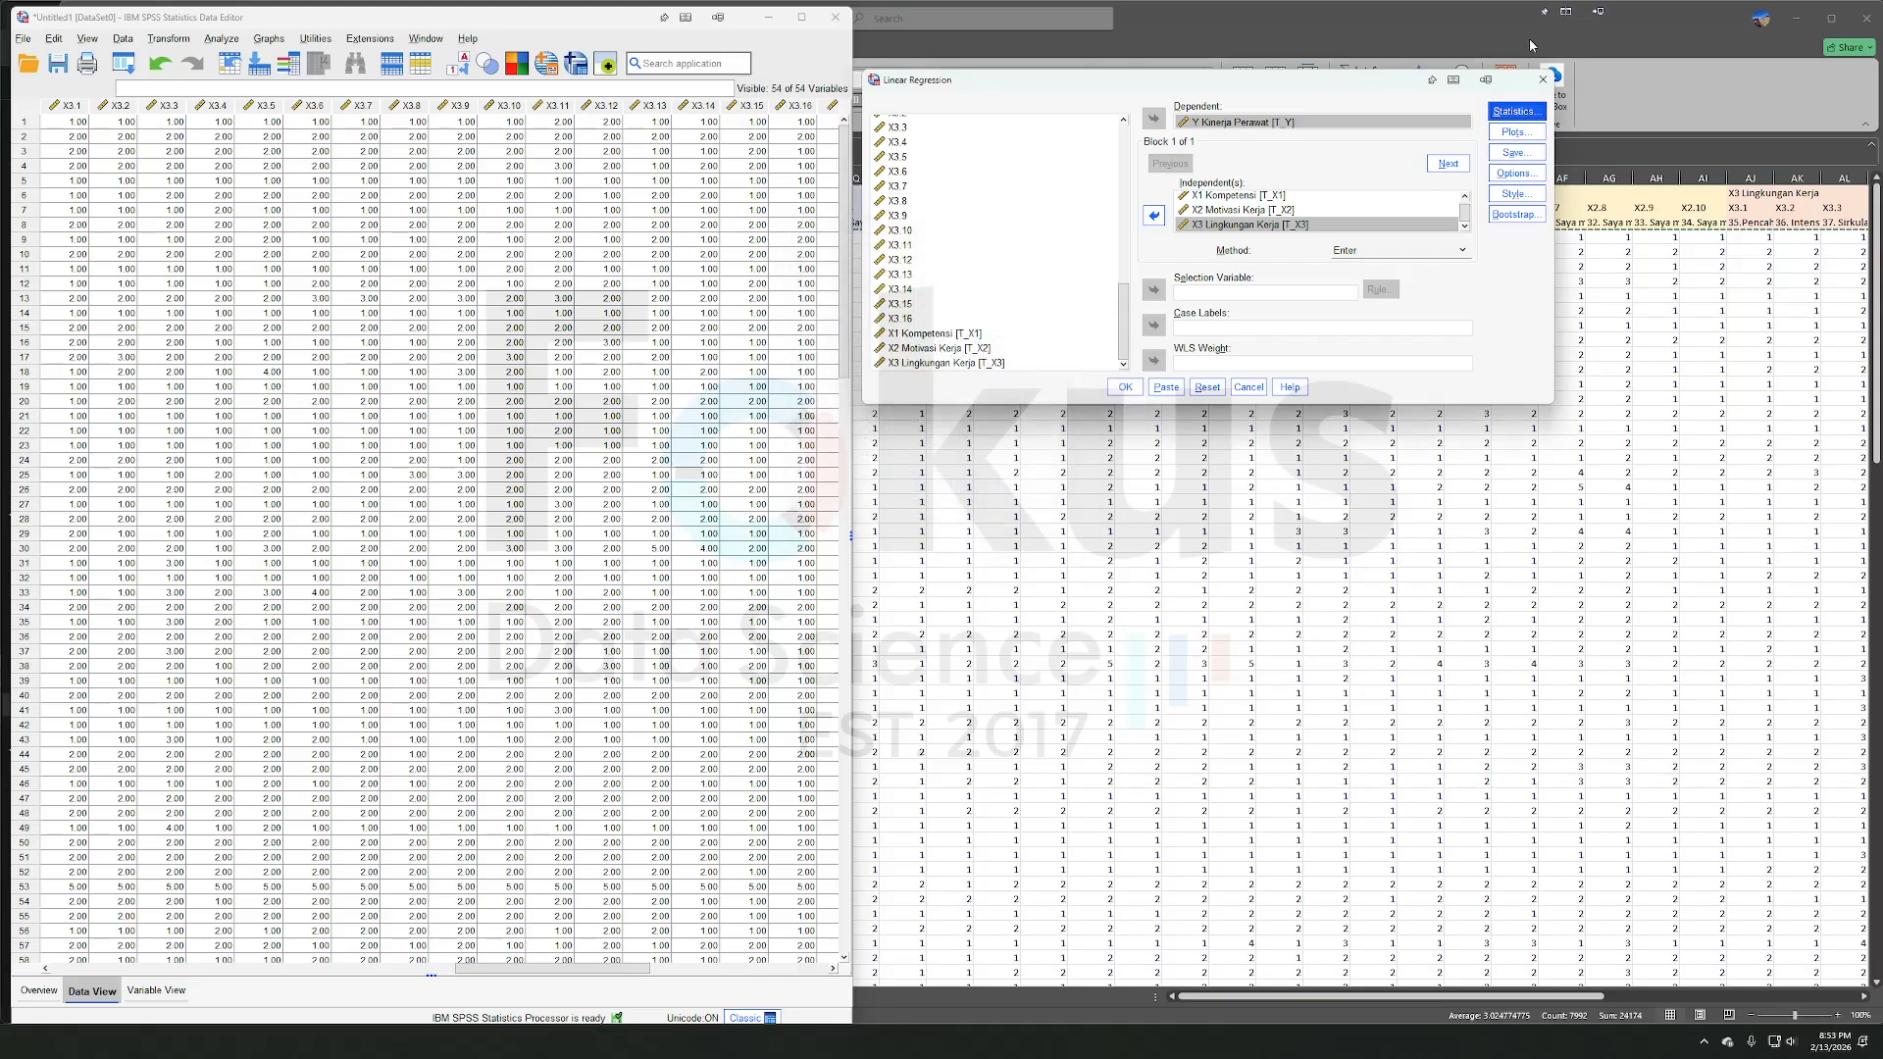
# - Plot *SRESID on Y against *ZPRED on X and include the histogram and normal probability plot of standardized residuals
pyautogui.click(1521, 134)
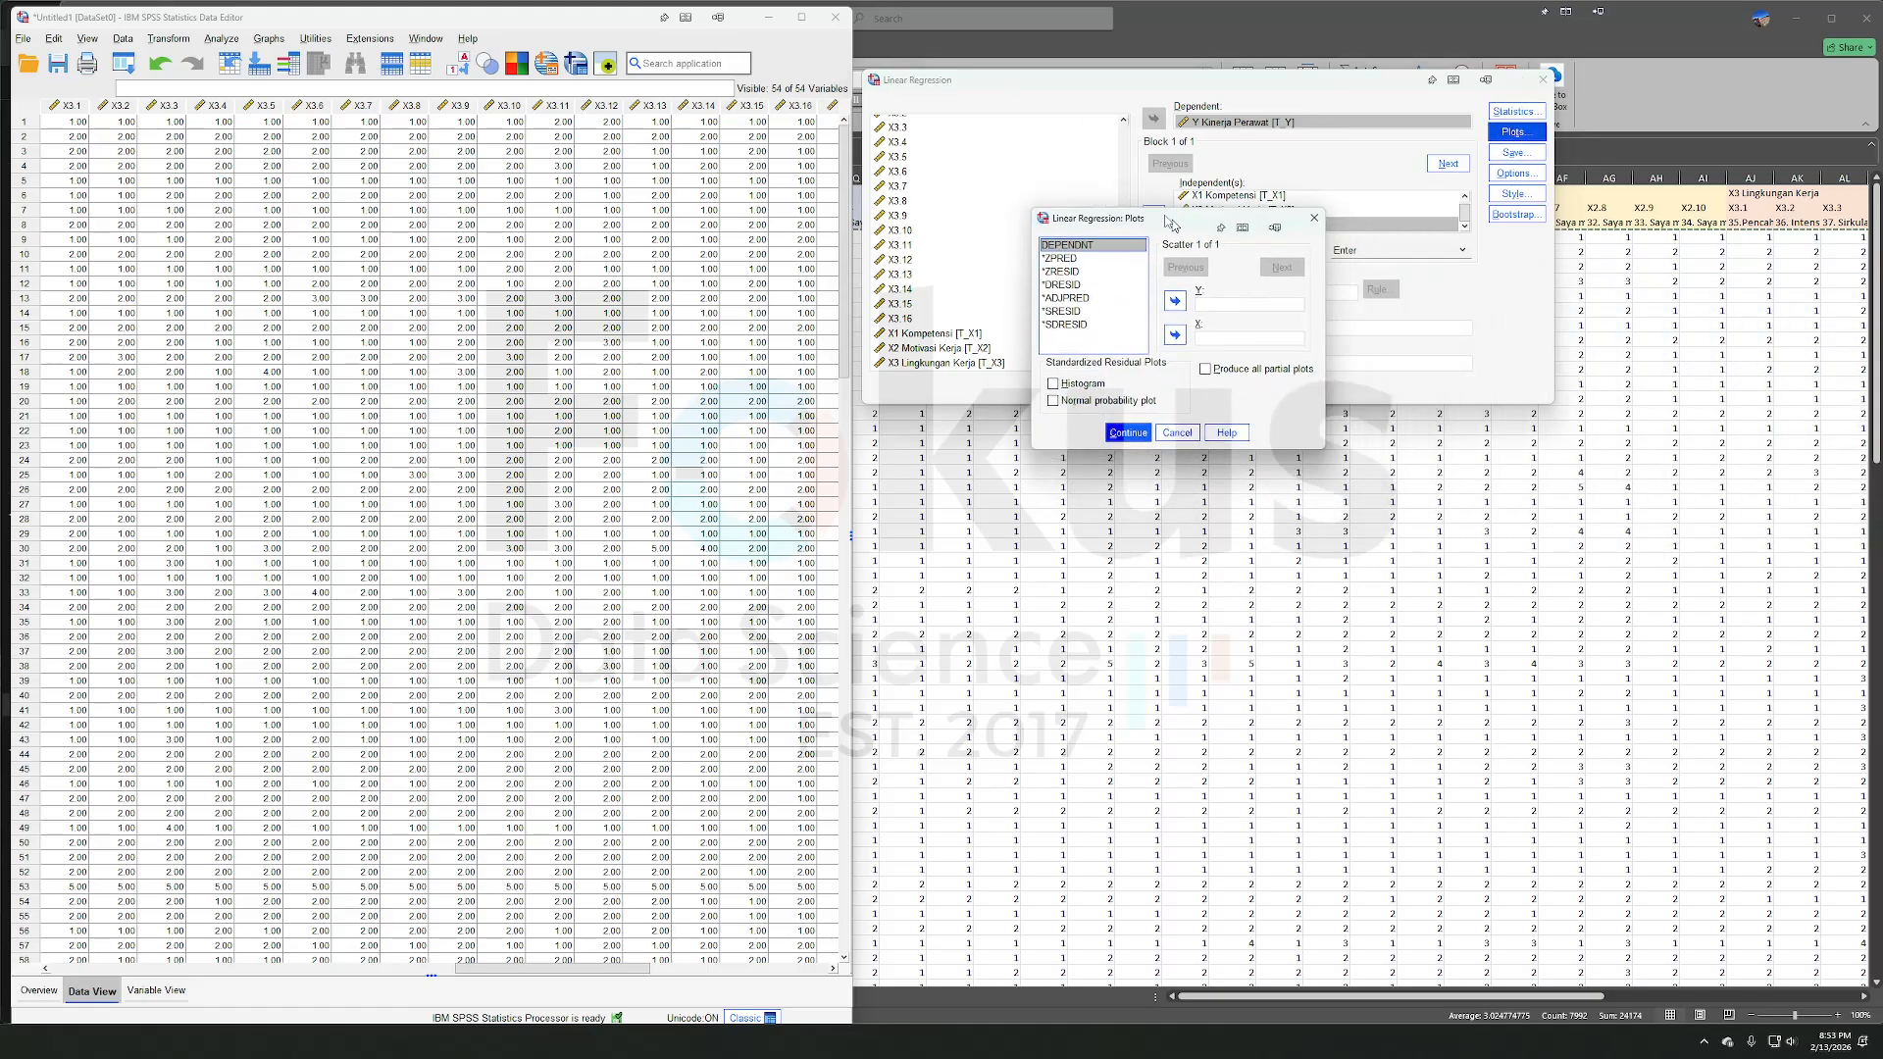
pyautogui.click(1020, 227)
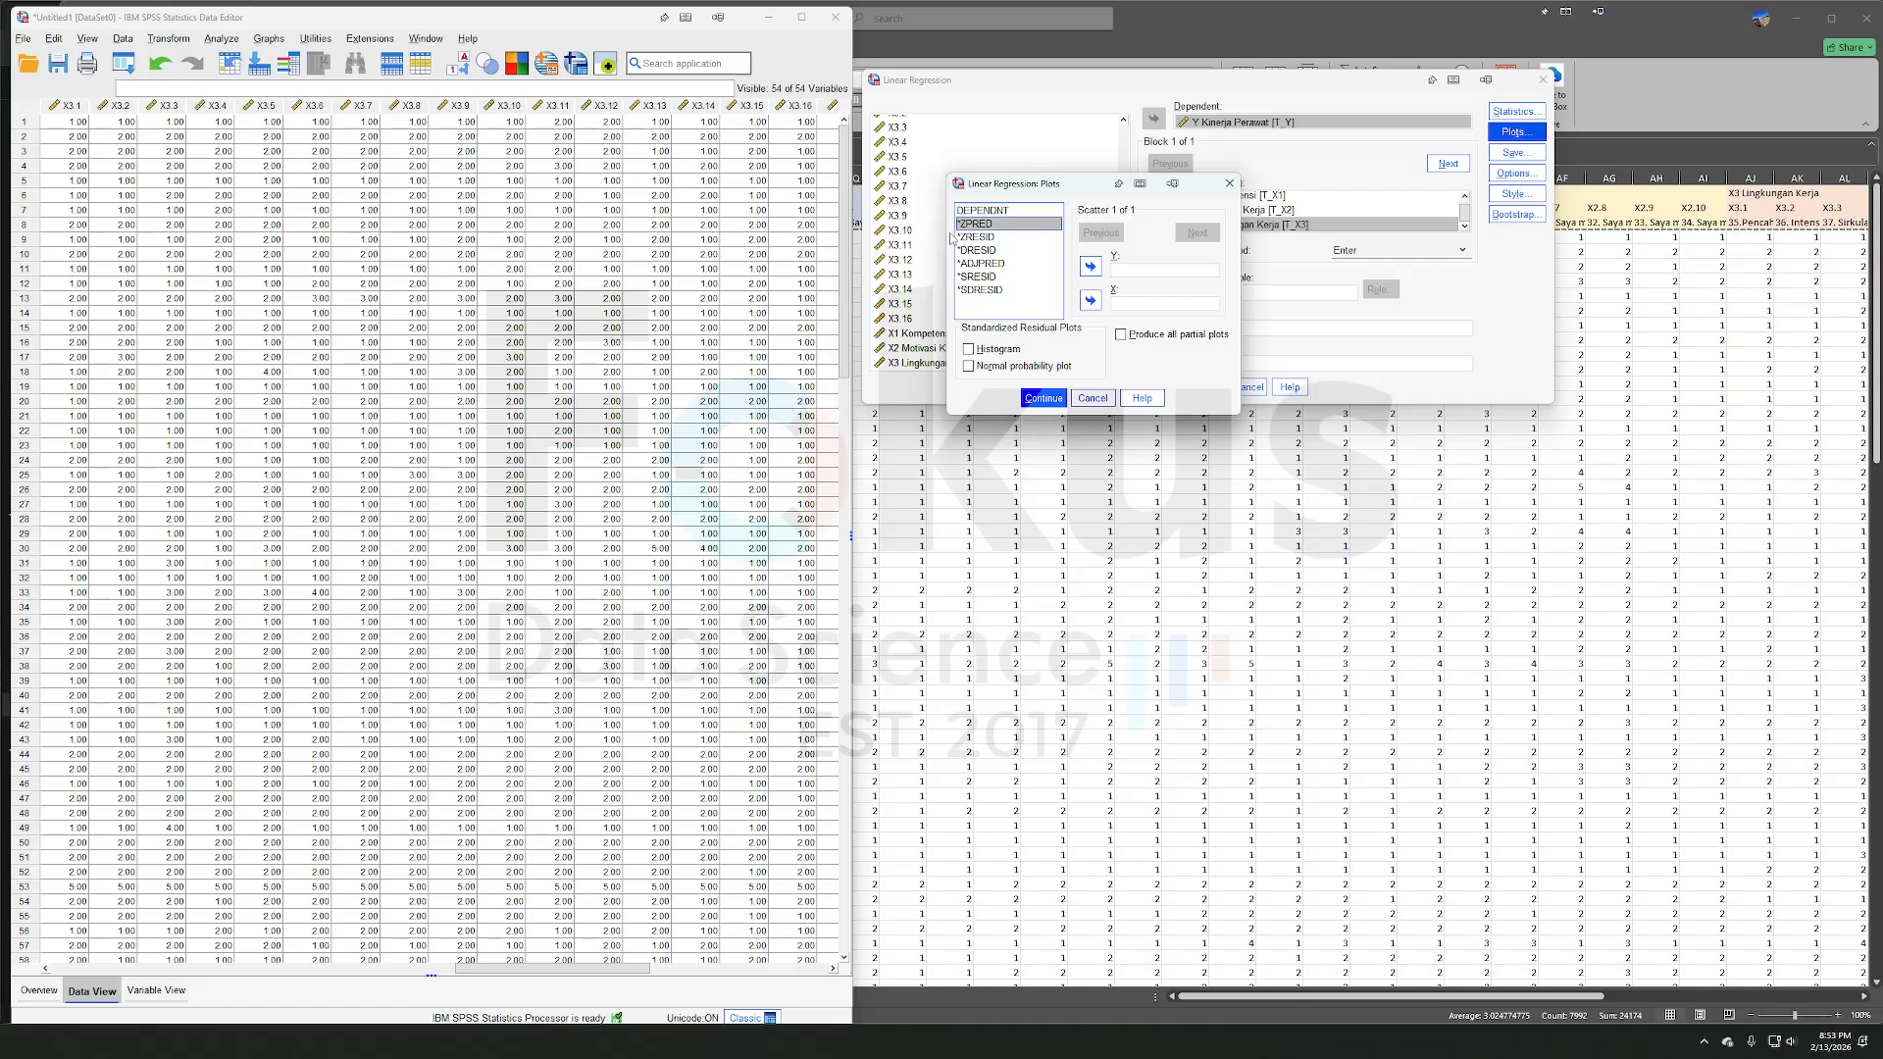
pyautogui.click(1090, 301)
pyautogui.click(981, 277)
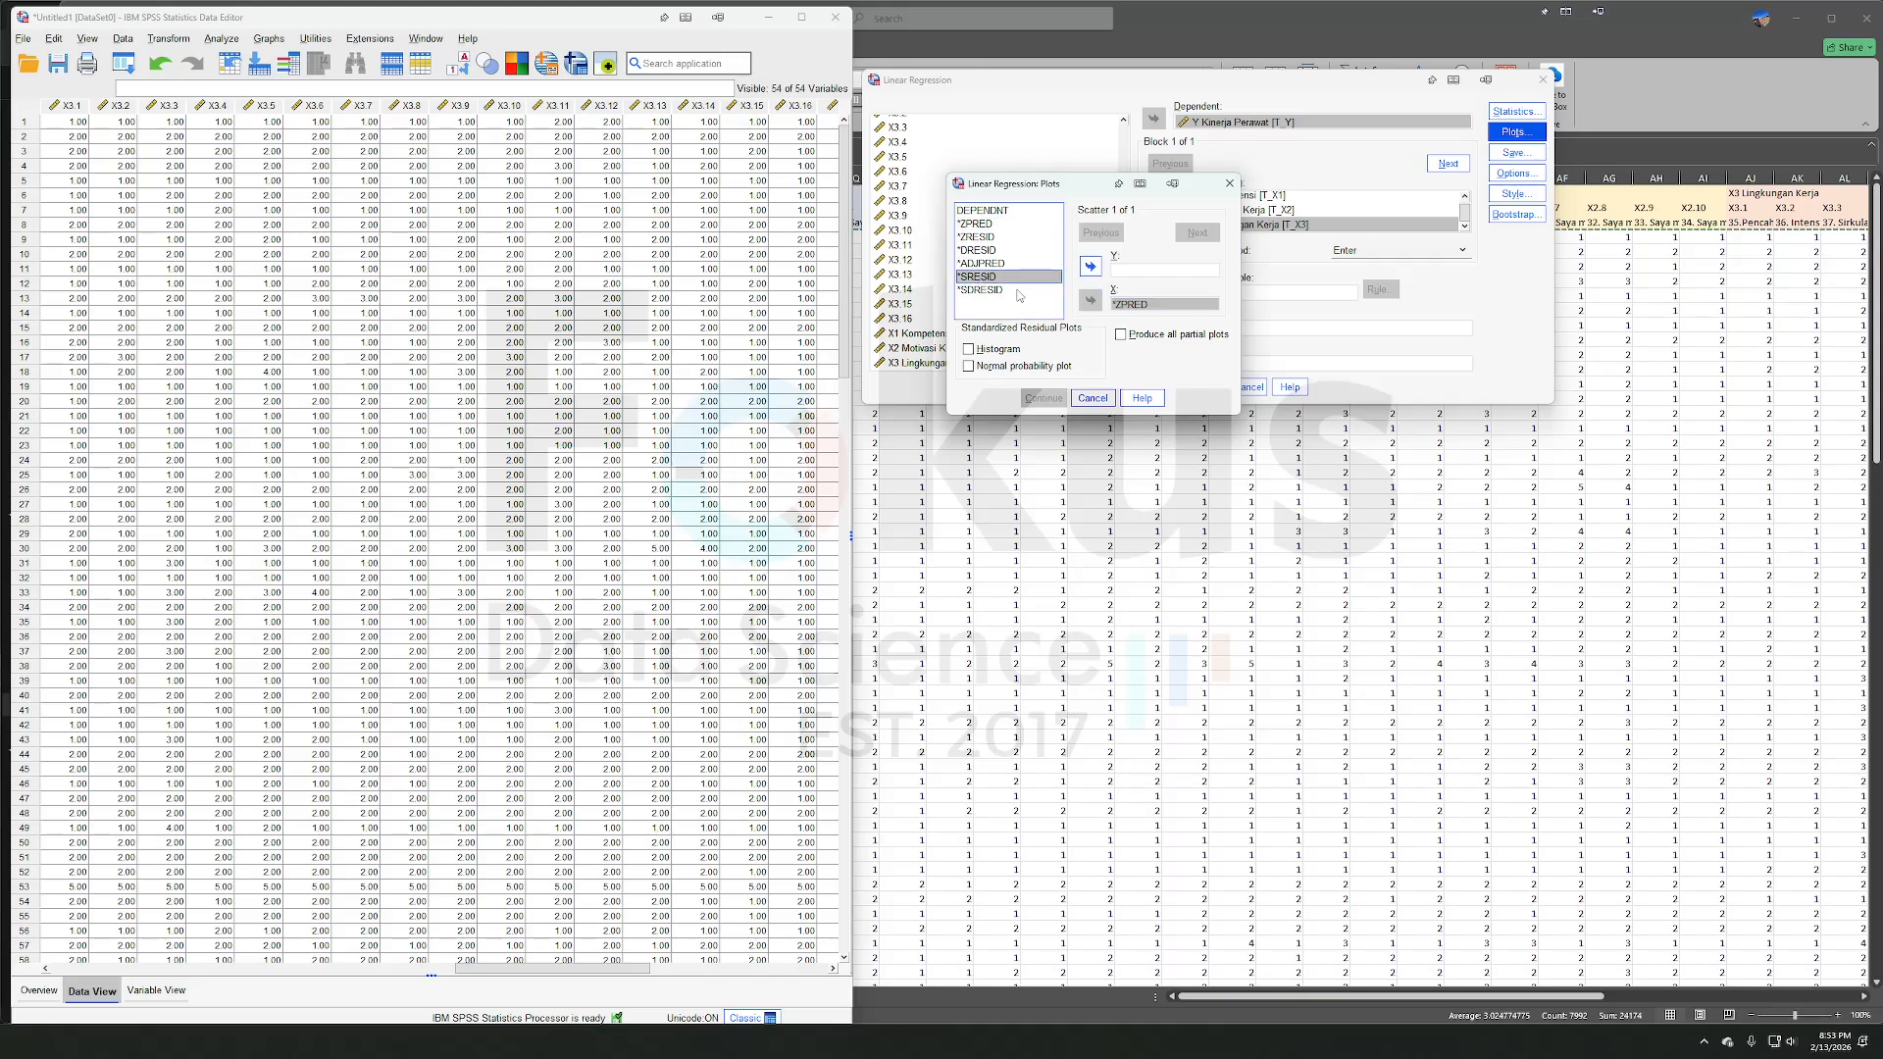
pyautogui.click(1090, 267)
pyautogui.click(968, 350)
pyautogui.click(970, 367)
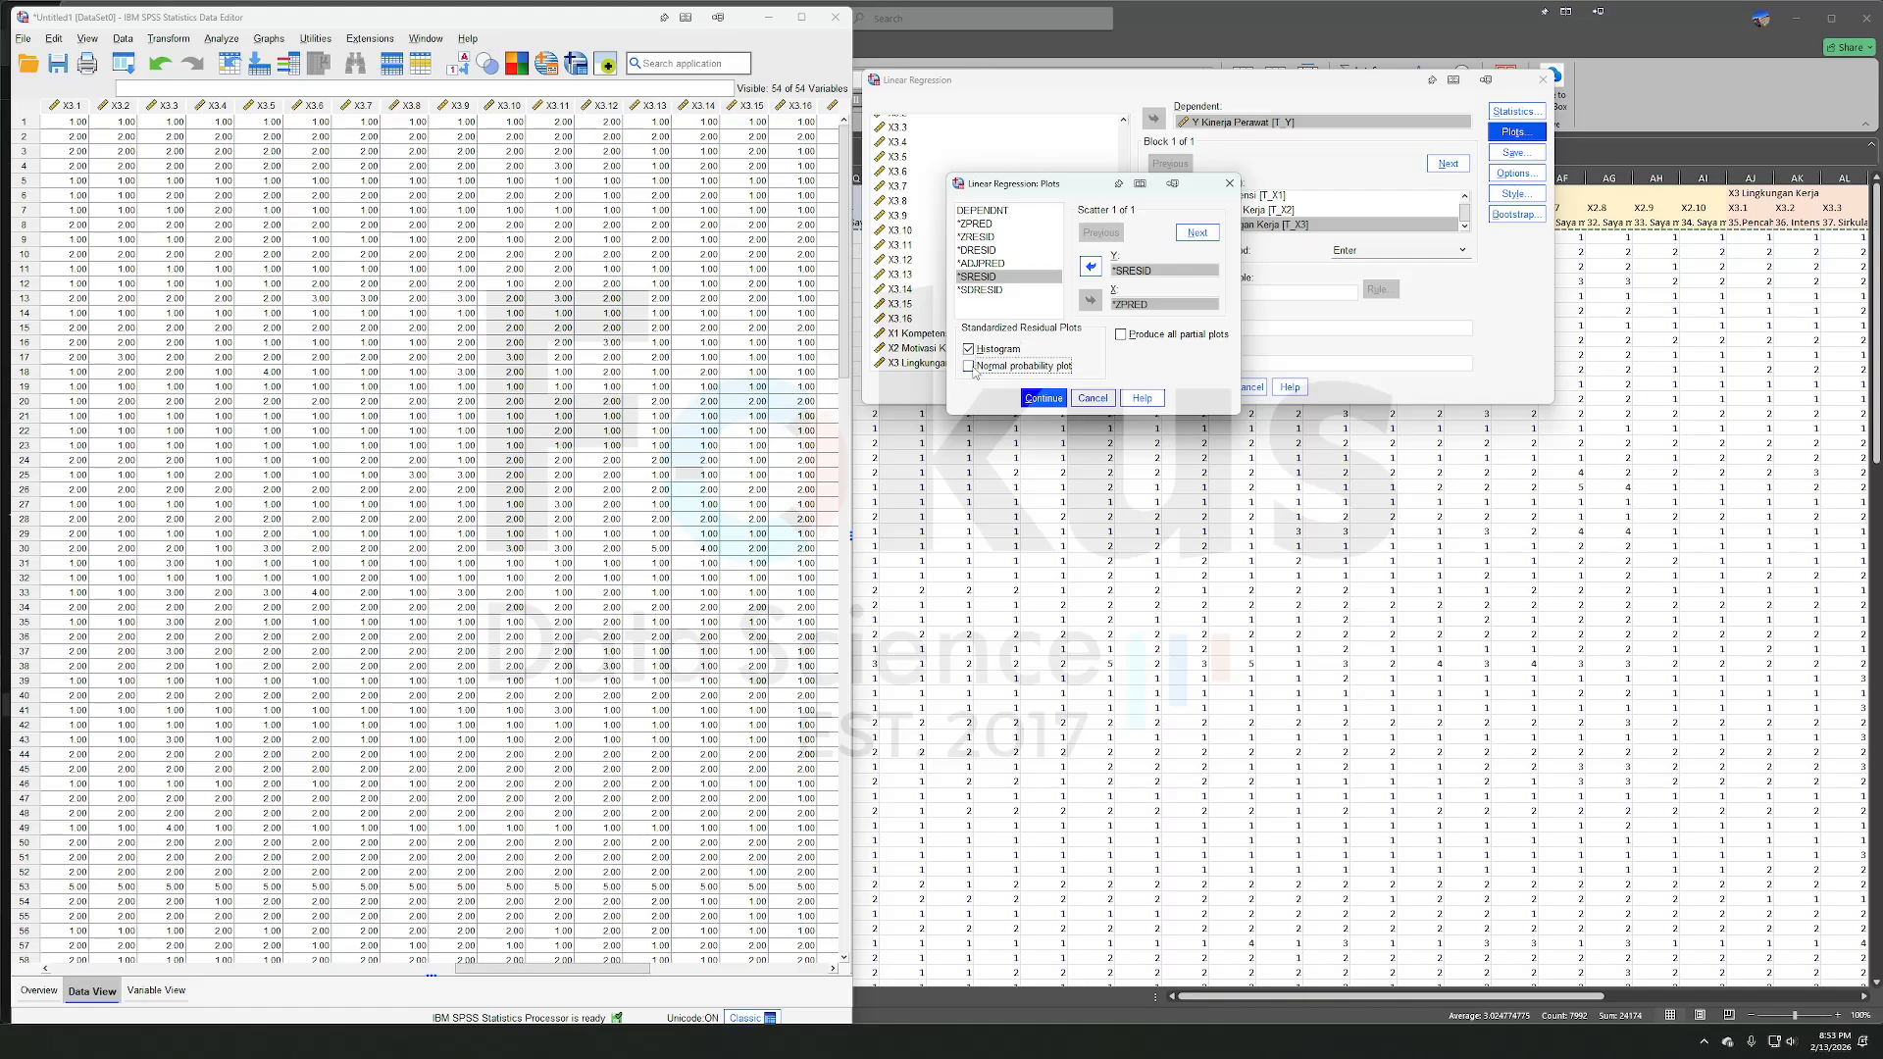
pyautogui.click(1043, 398)
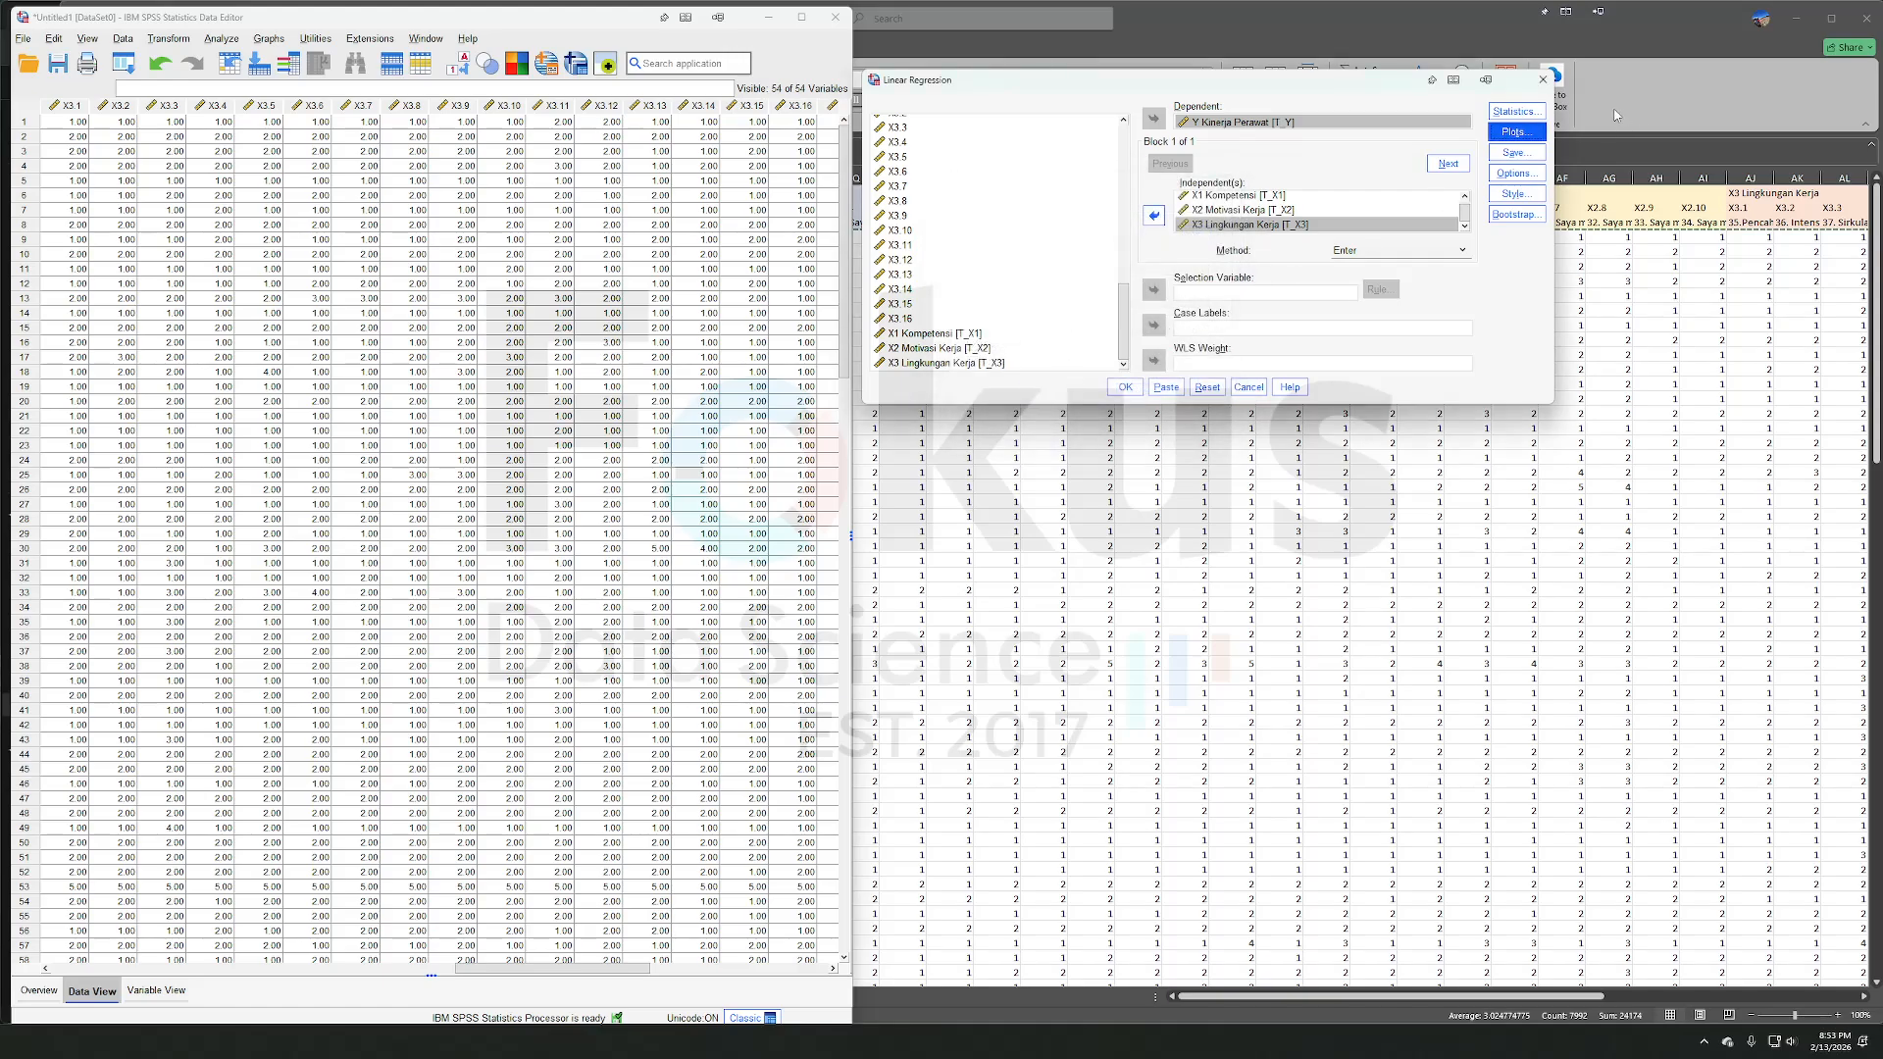
# - Save the unstandardized residuals as a new variable, then run the regression and look over its output charts
pyautogui.click(1522, 154)
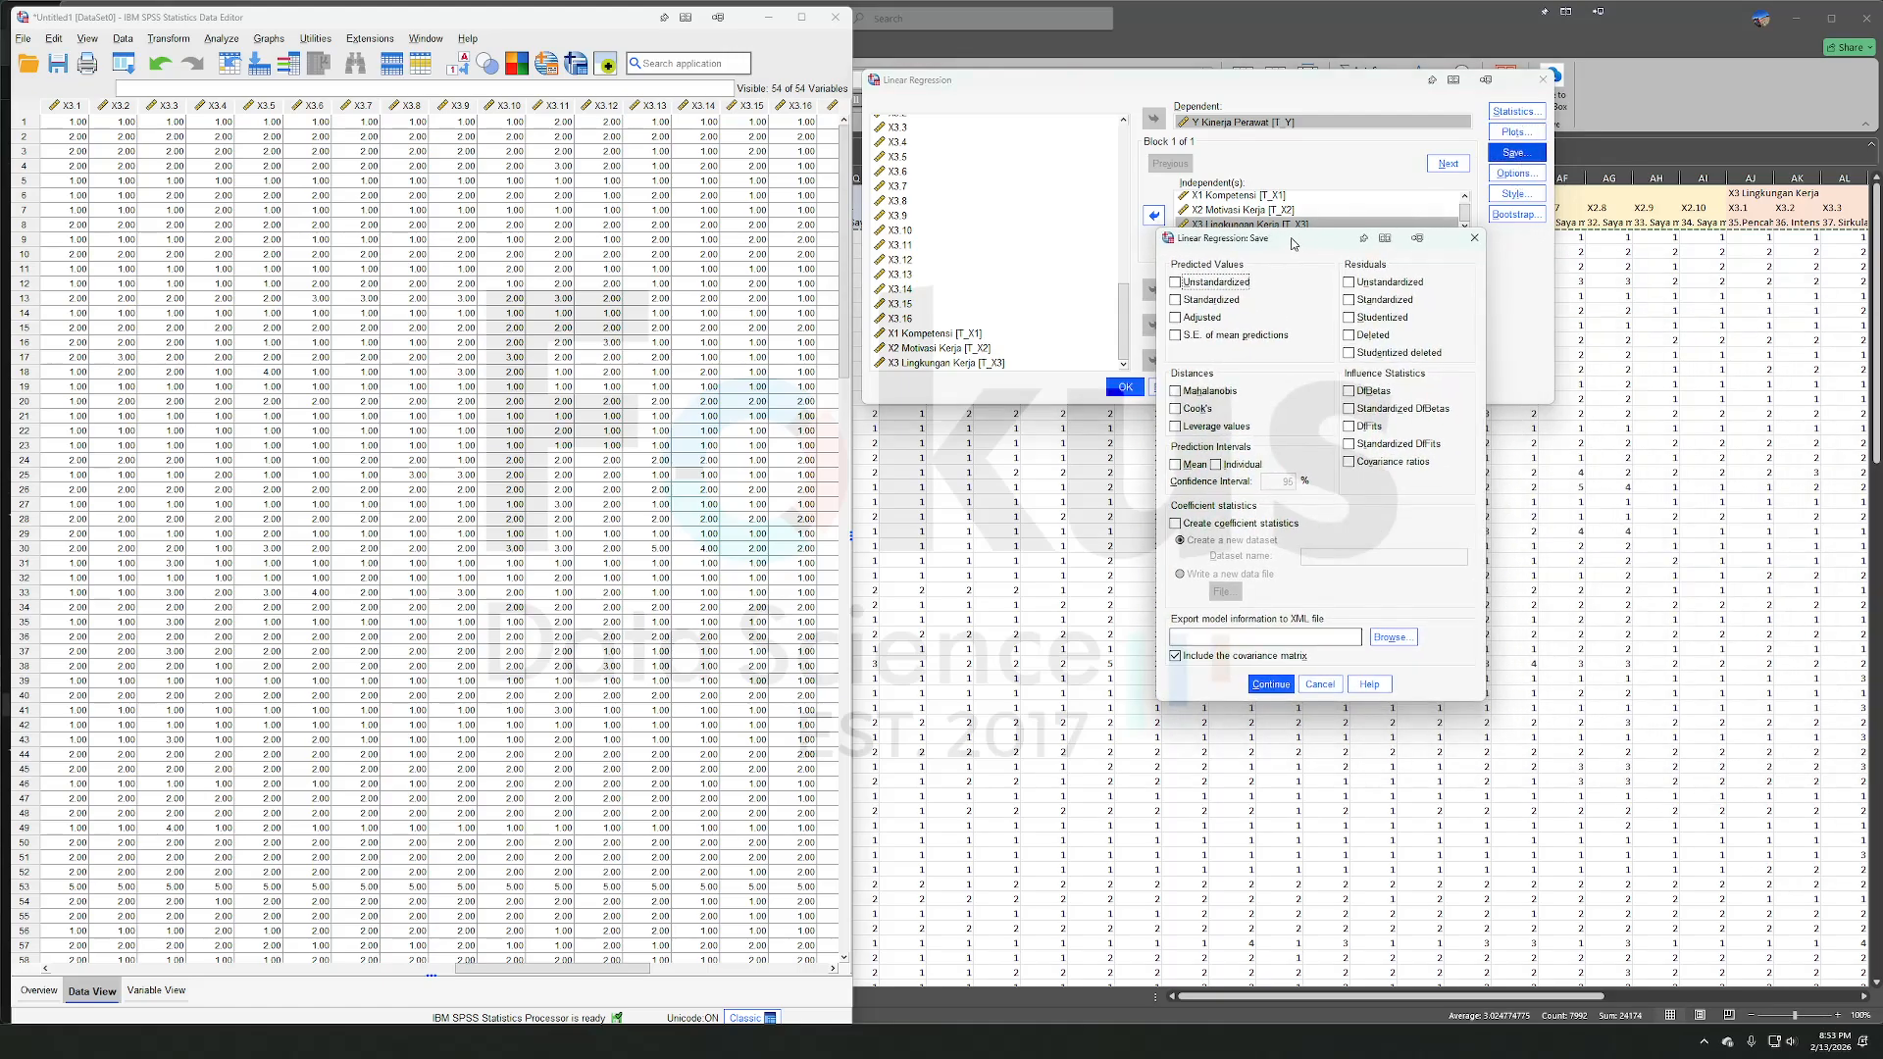
pyautogui.click(1371, 289)
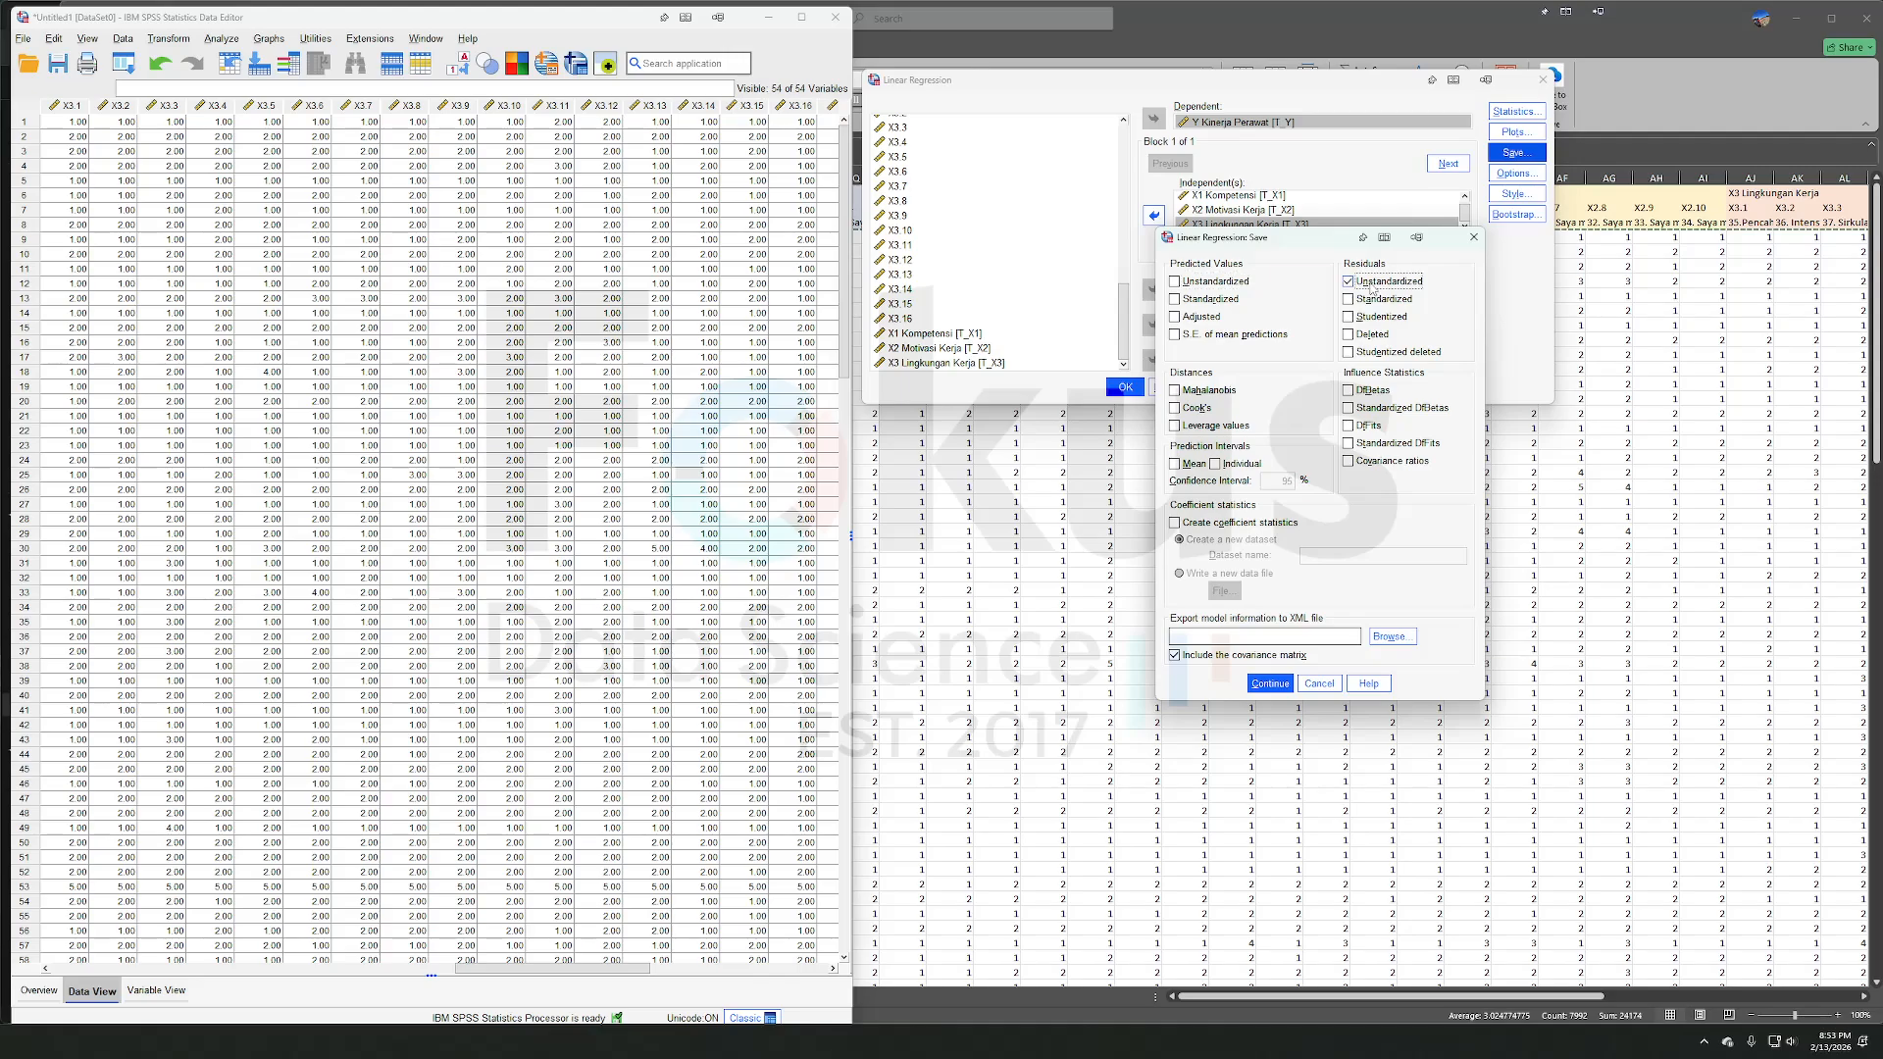
pyautogui.click(1270, 684)
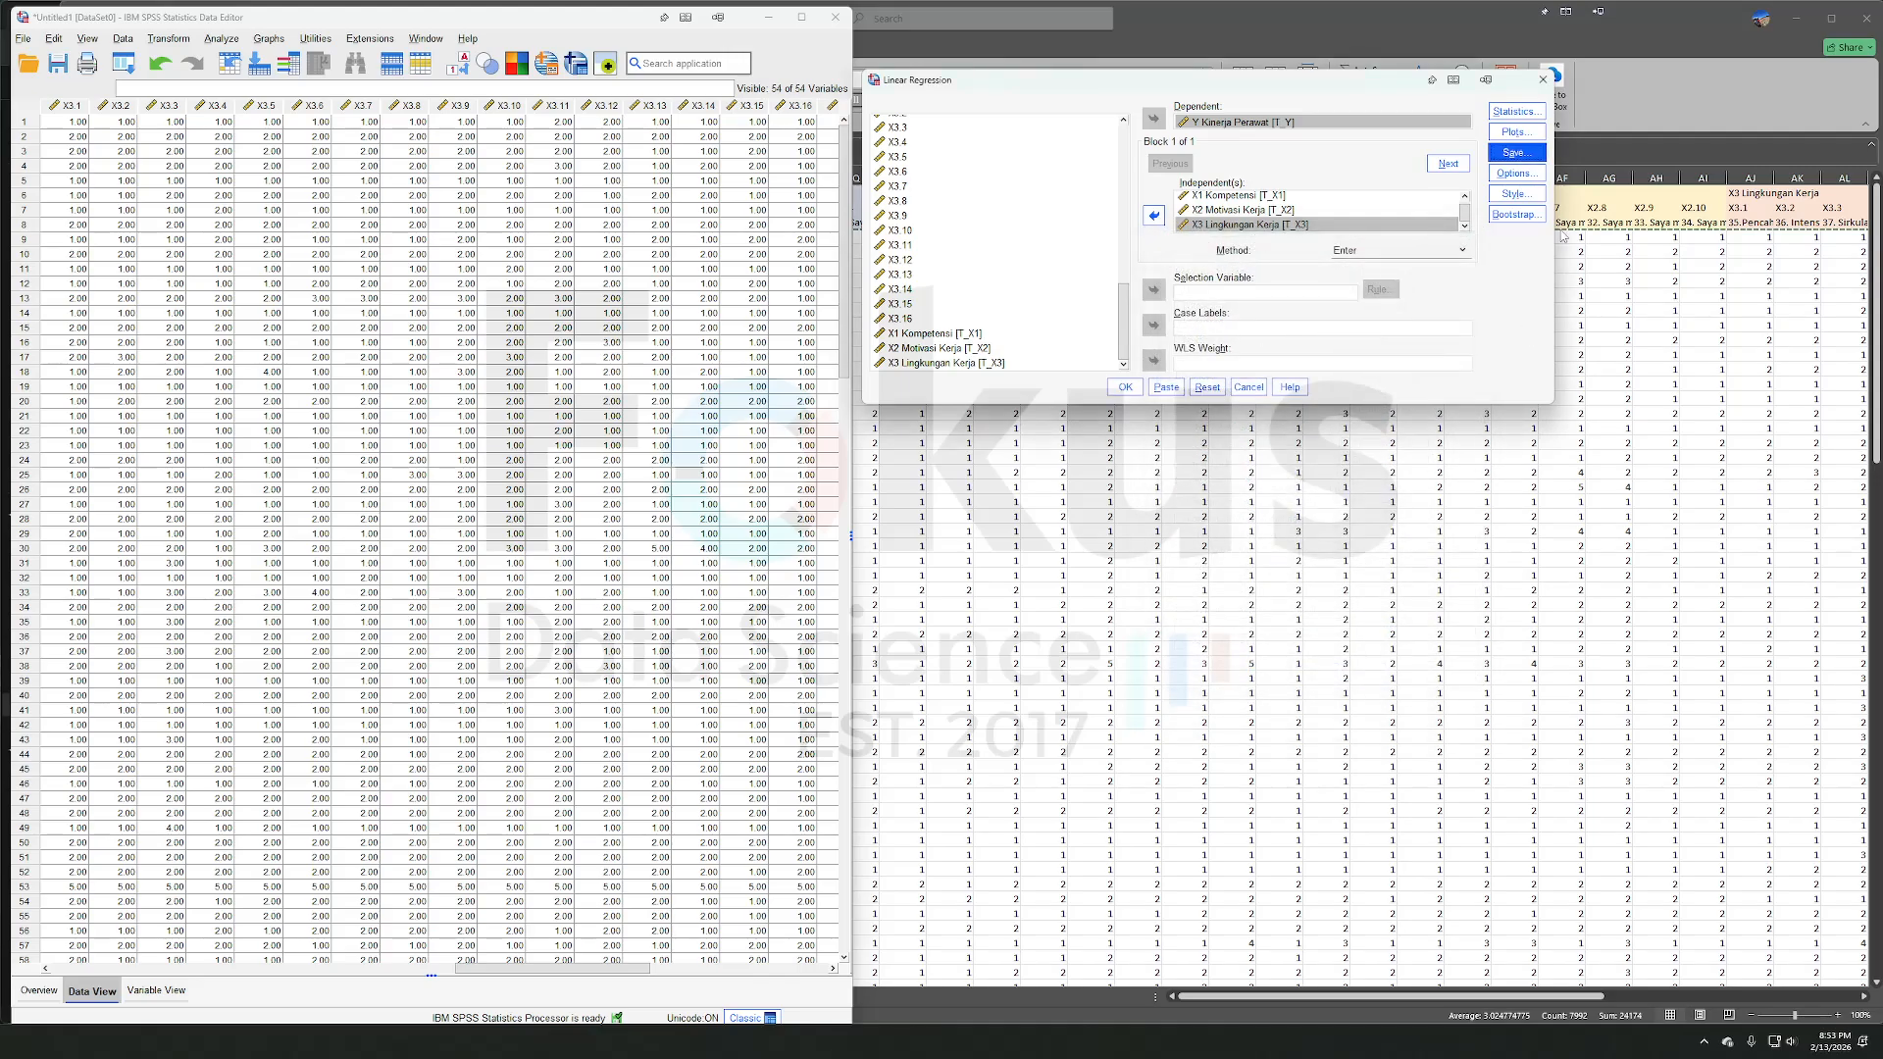
pyautogui.click(1125, 388)
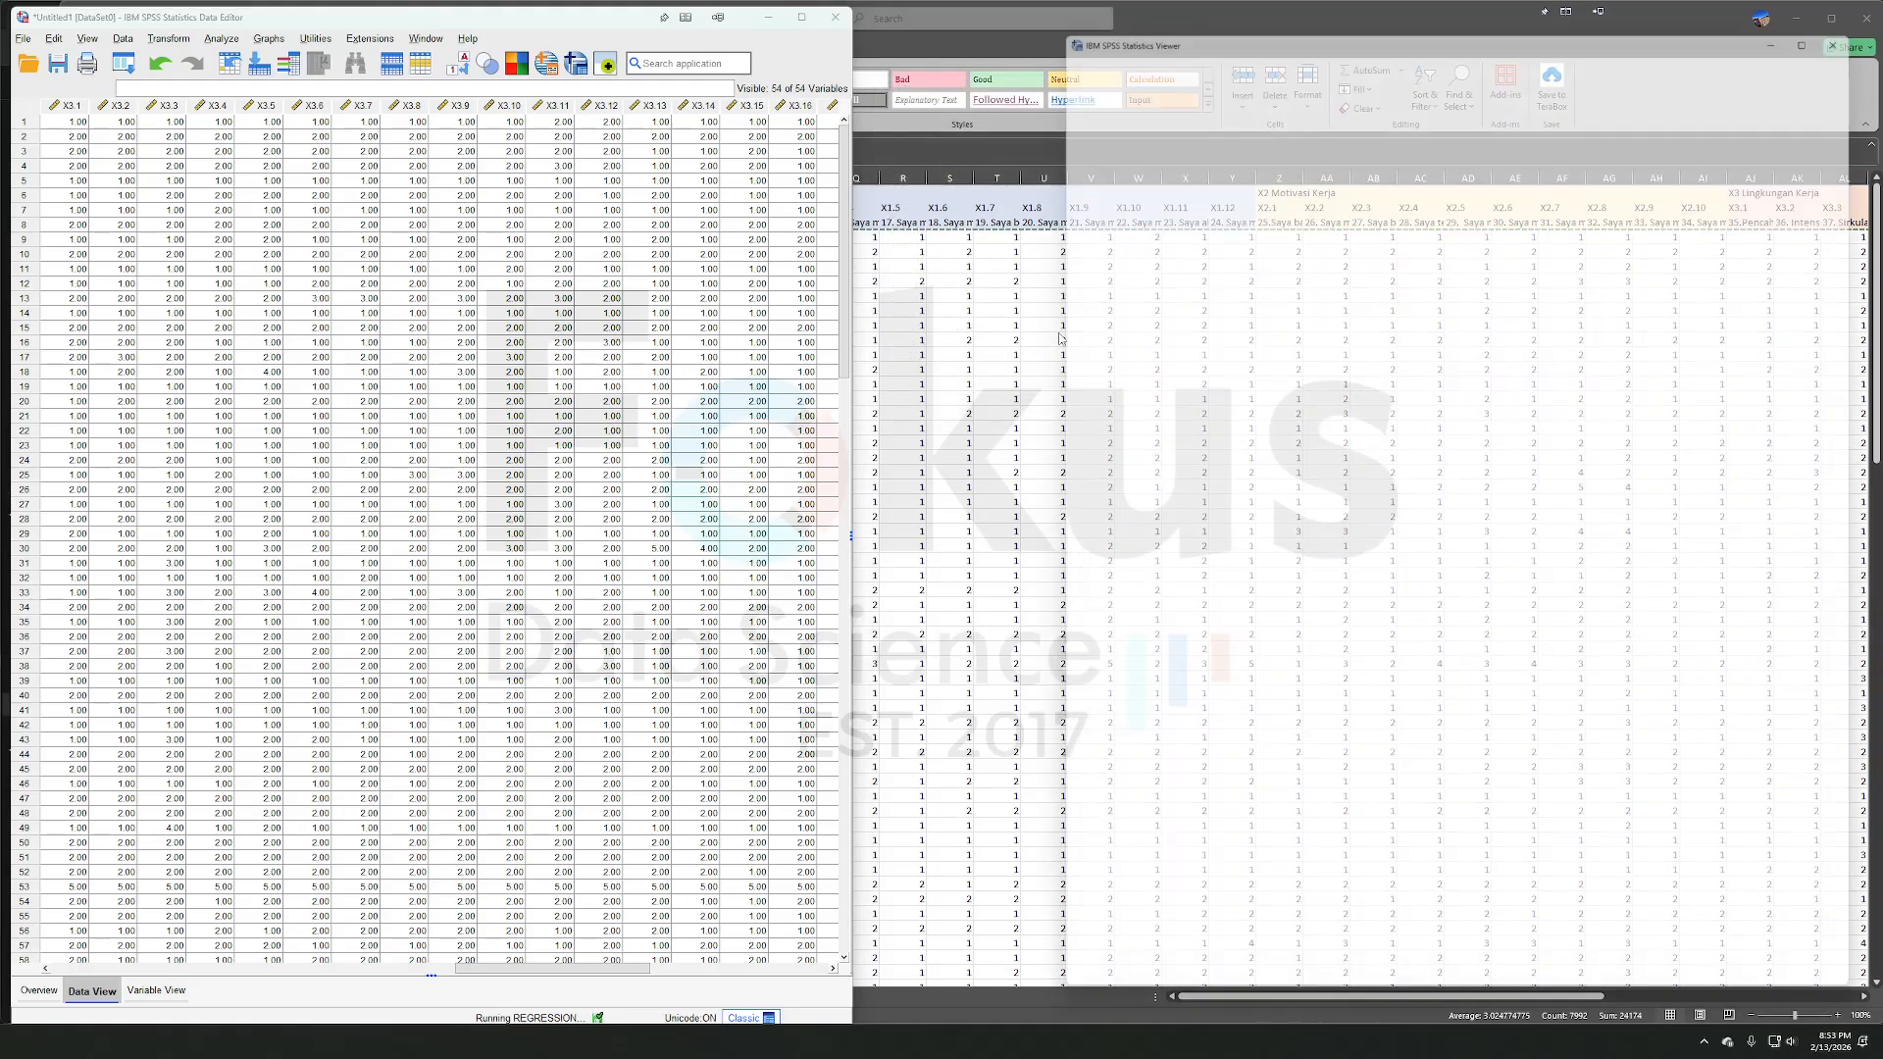
pyautogui.moveTo(1586, 13); pyautogui.dragTo(1398, 15)
pyautogui.scroll(-7, 1286, 638)
pyautogui.scroll(7, 1286, 638)
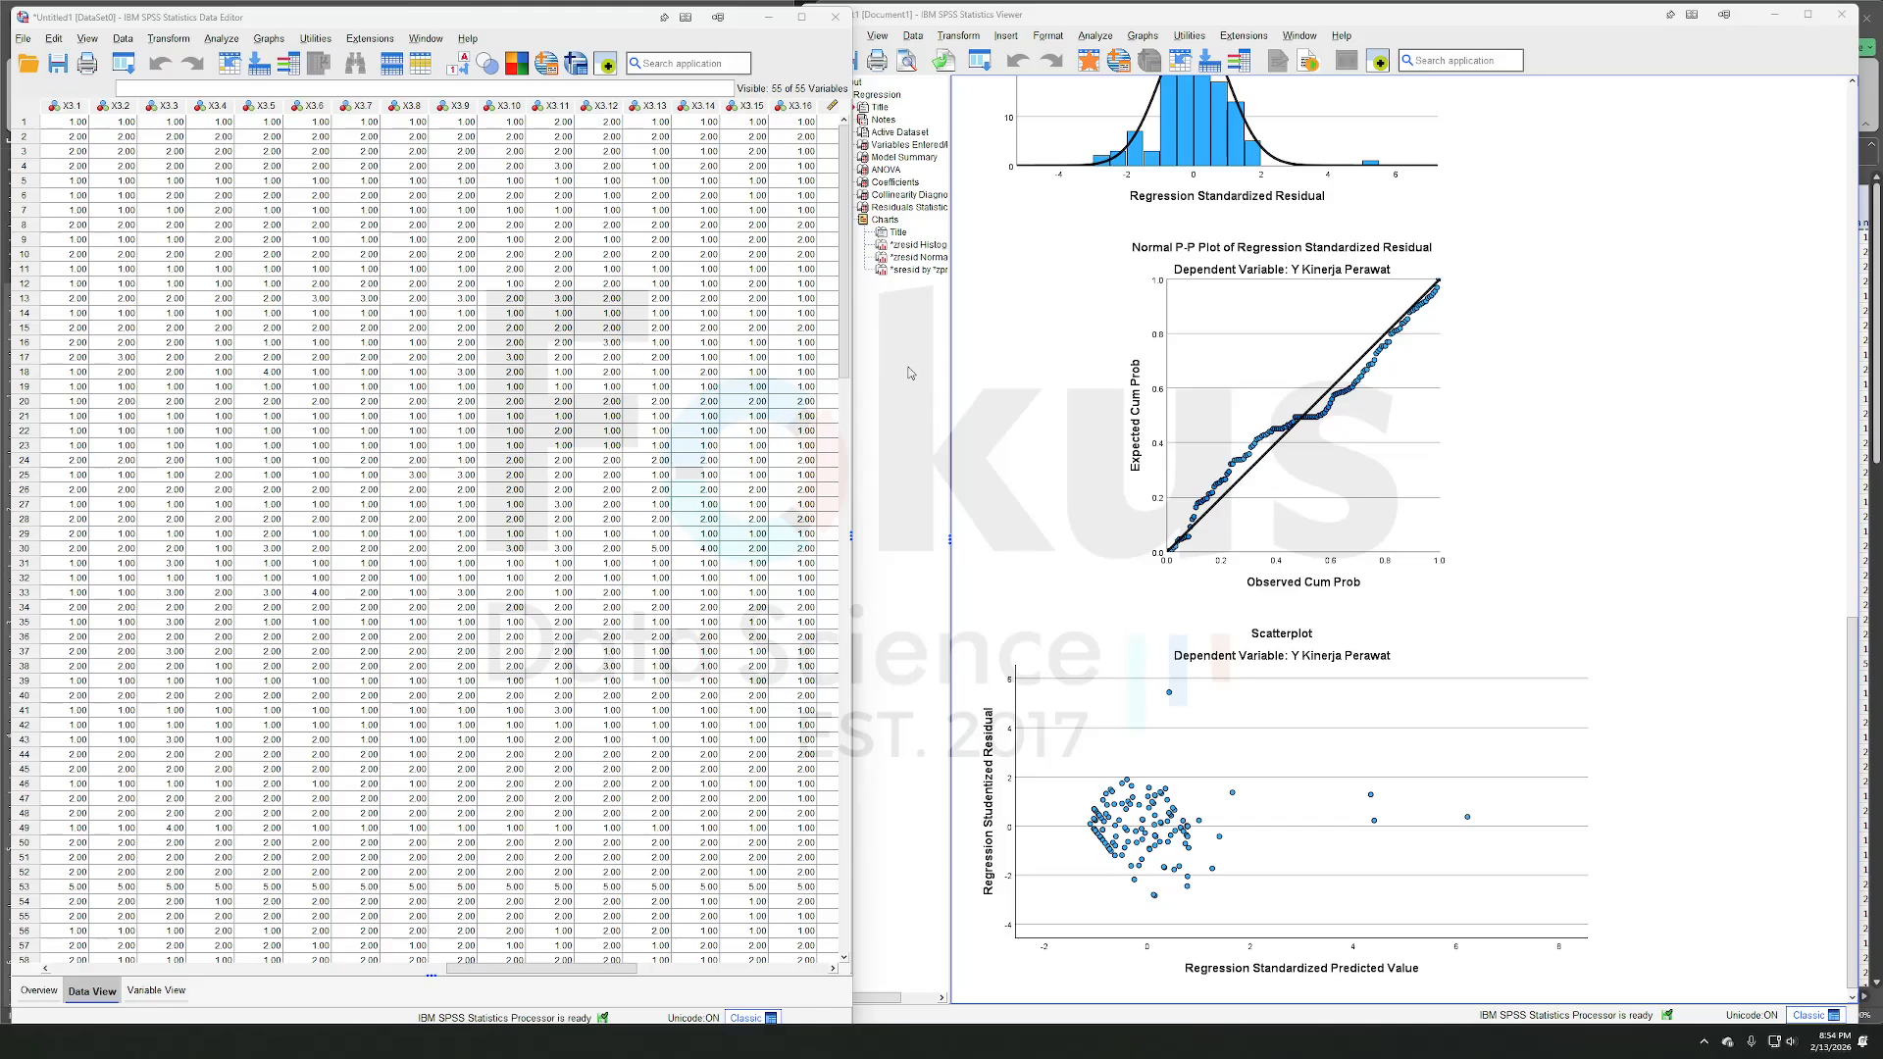
pyautogui.scroll(-1, 1275, 393)
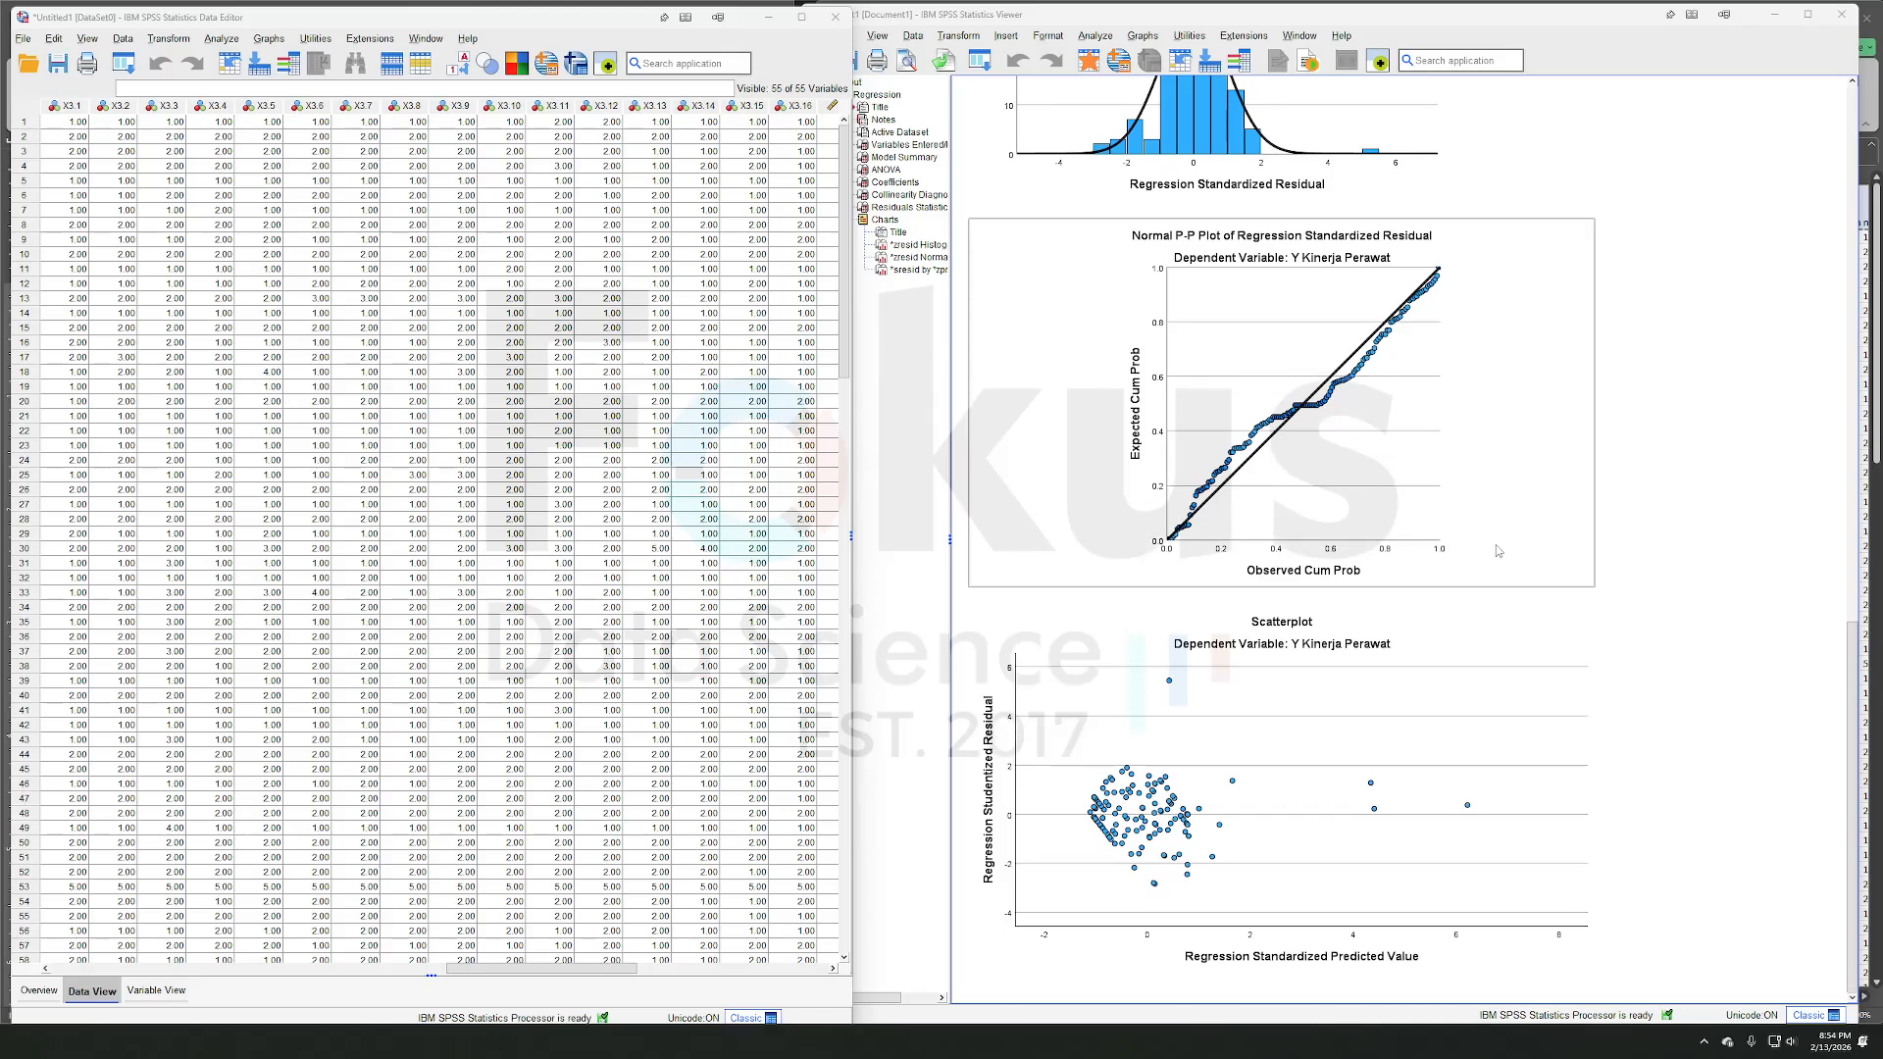
# - Run a legacy 1-Sample K-S test for a normal distribution on Unstandardized Residual [RES_1]
pyautogui.click(1101, 39)
pyautogui.moveTo(1148, 370)
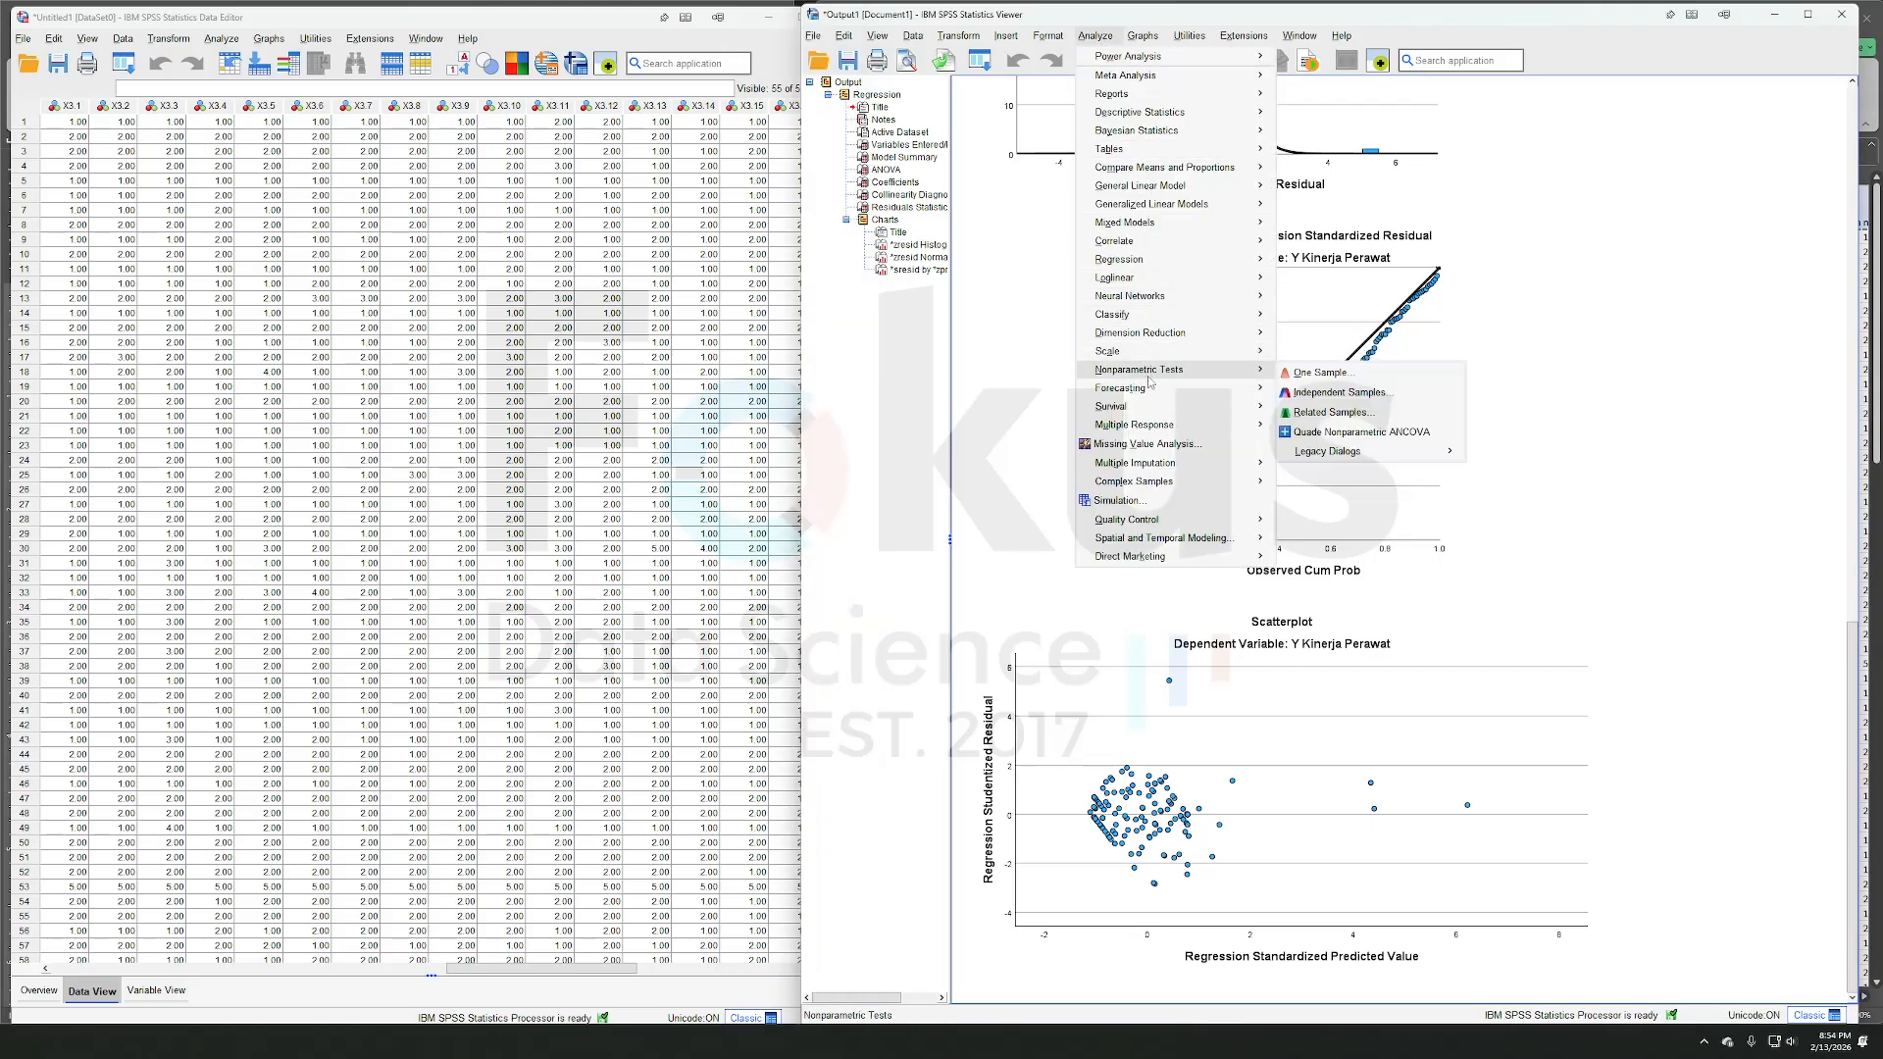
pyautogui.moveTo(1403, 458)
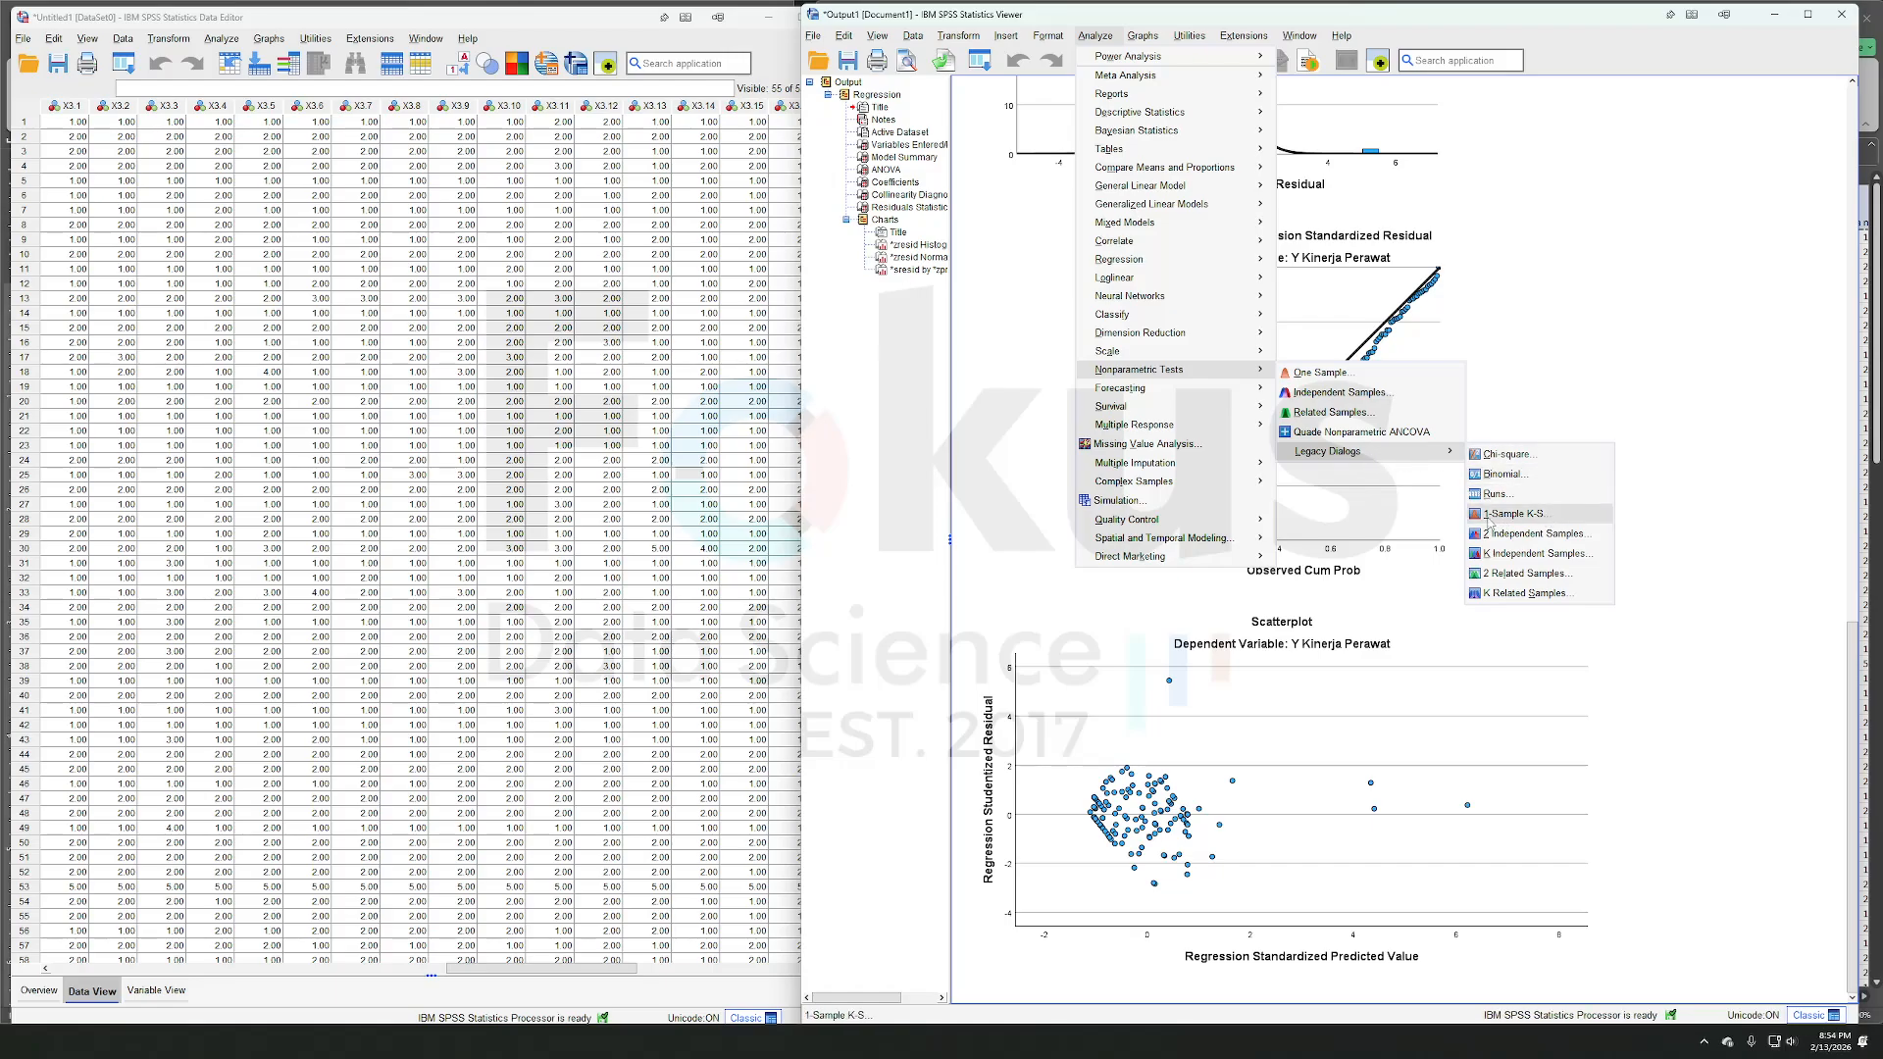
pyautogui.click(1551, 523)
pyautogui.moveTo(518, 285); pyautogui.dragTo(684, 242)
pyautogui.moveTo(484, 306); pyautogui.dragTo(476, 442)
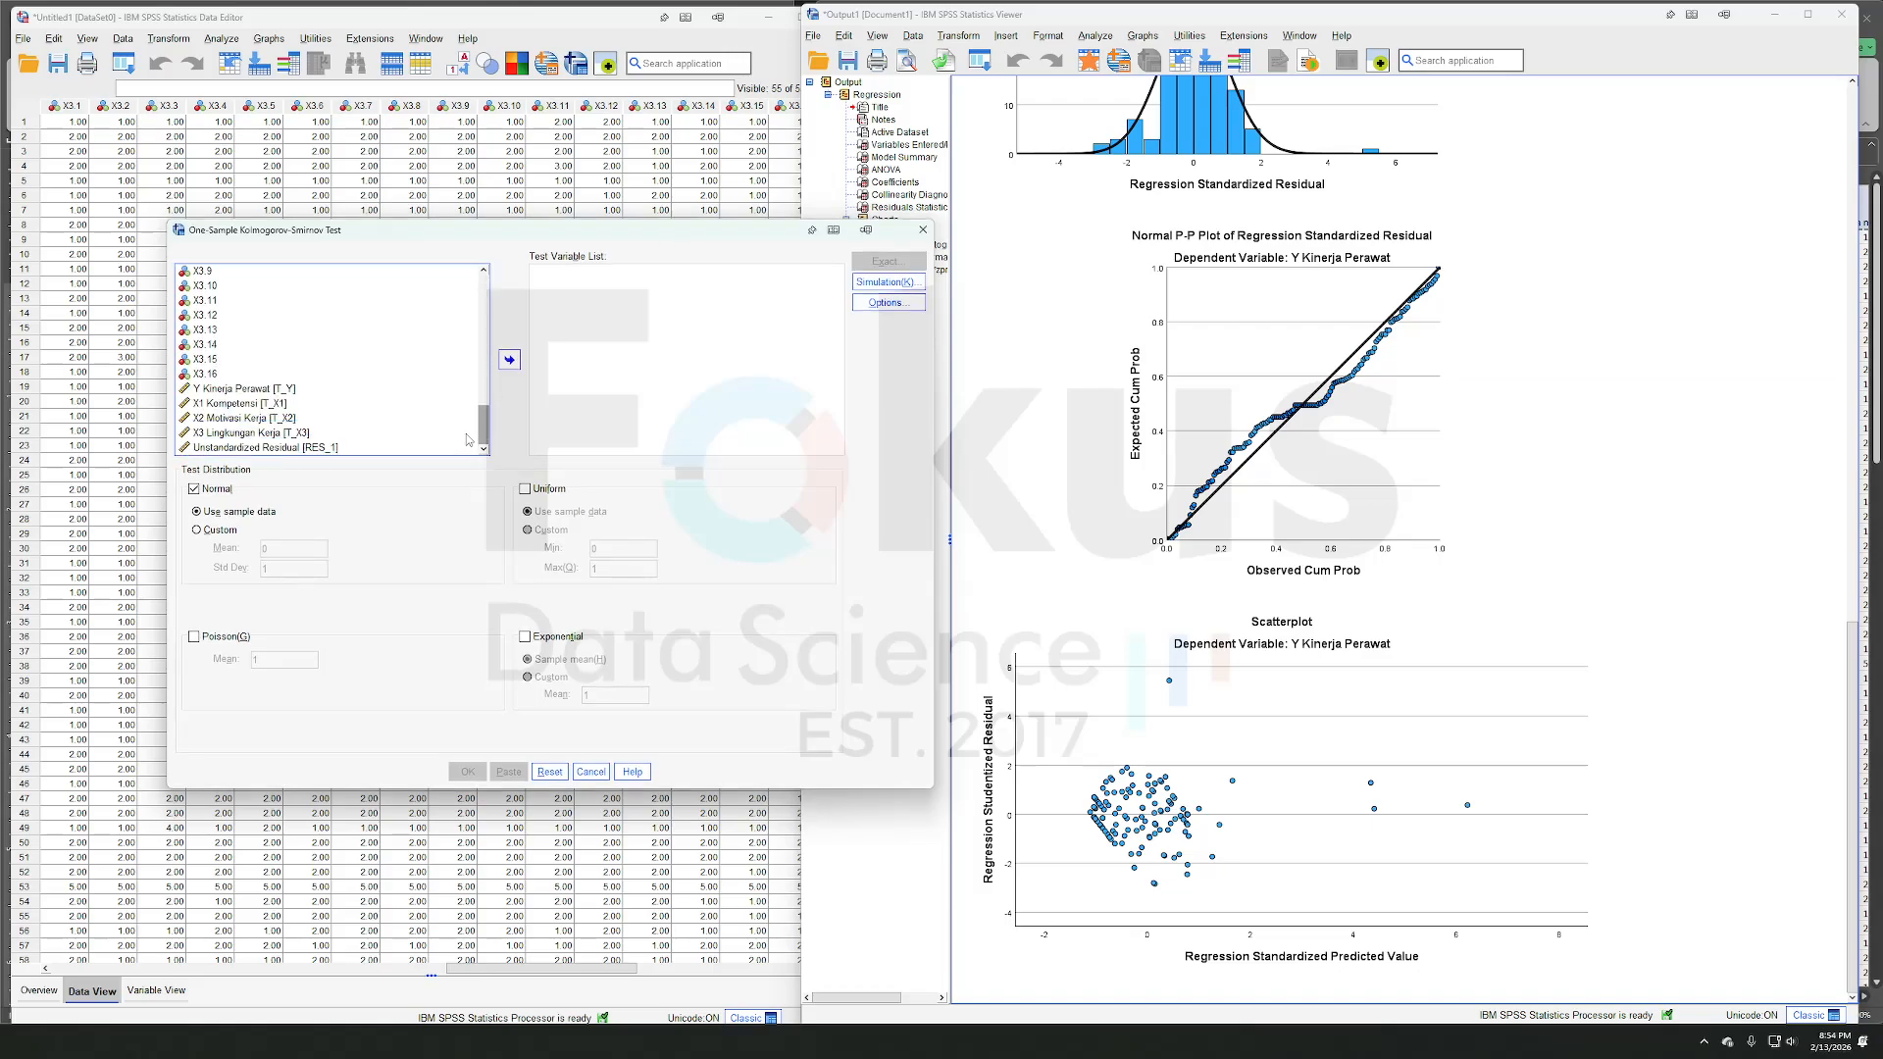
pyautogui.click(277, 449)
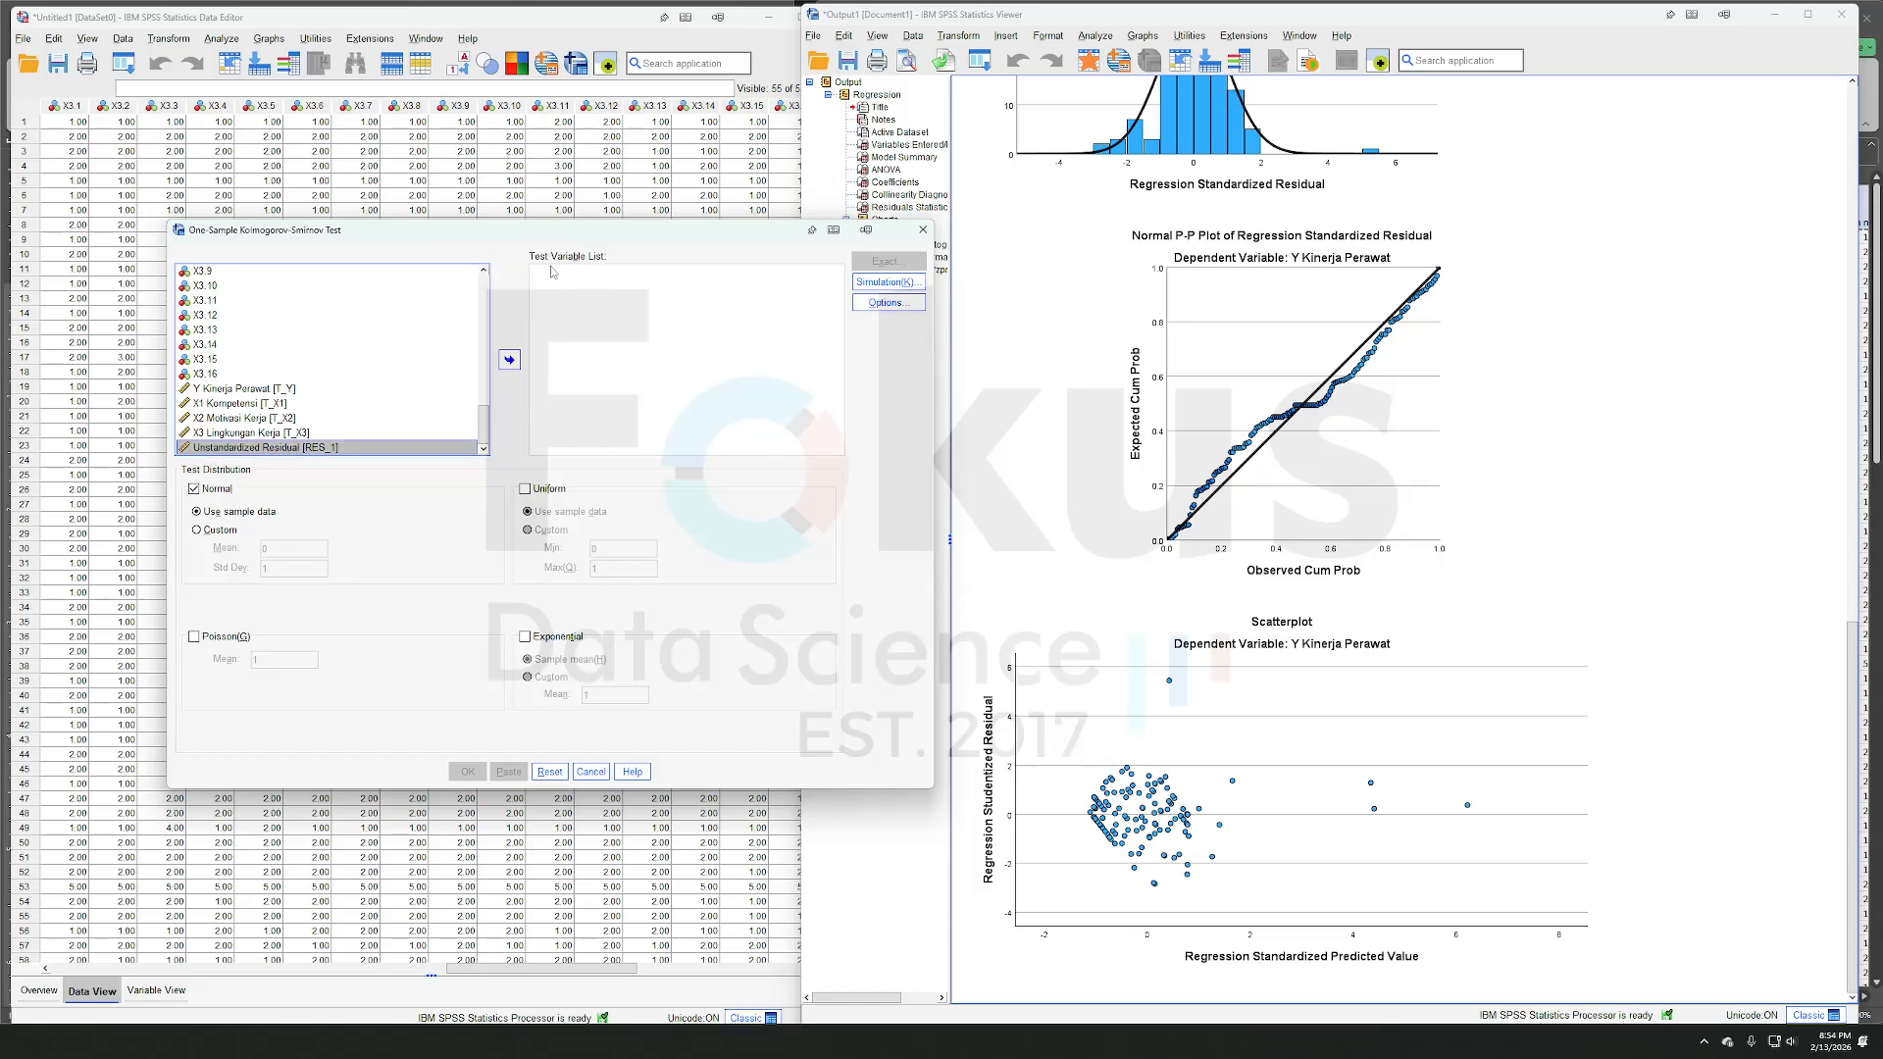
pyautogui.click(510, 357)
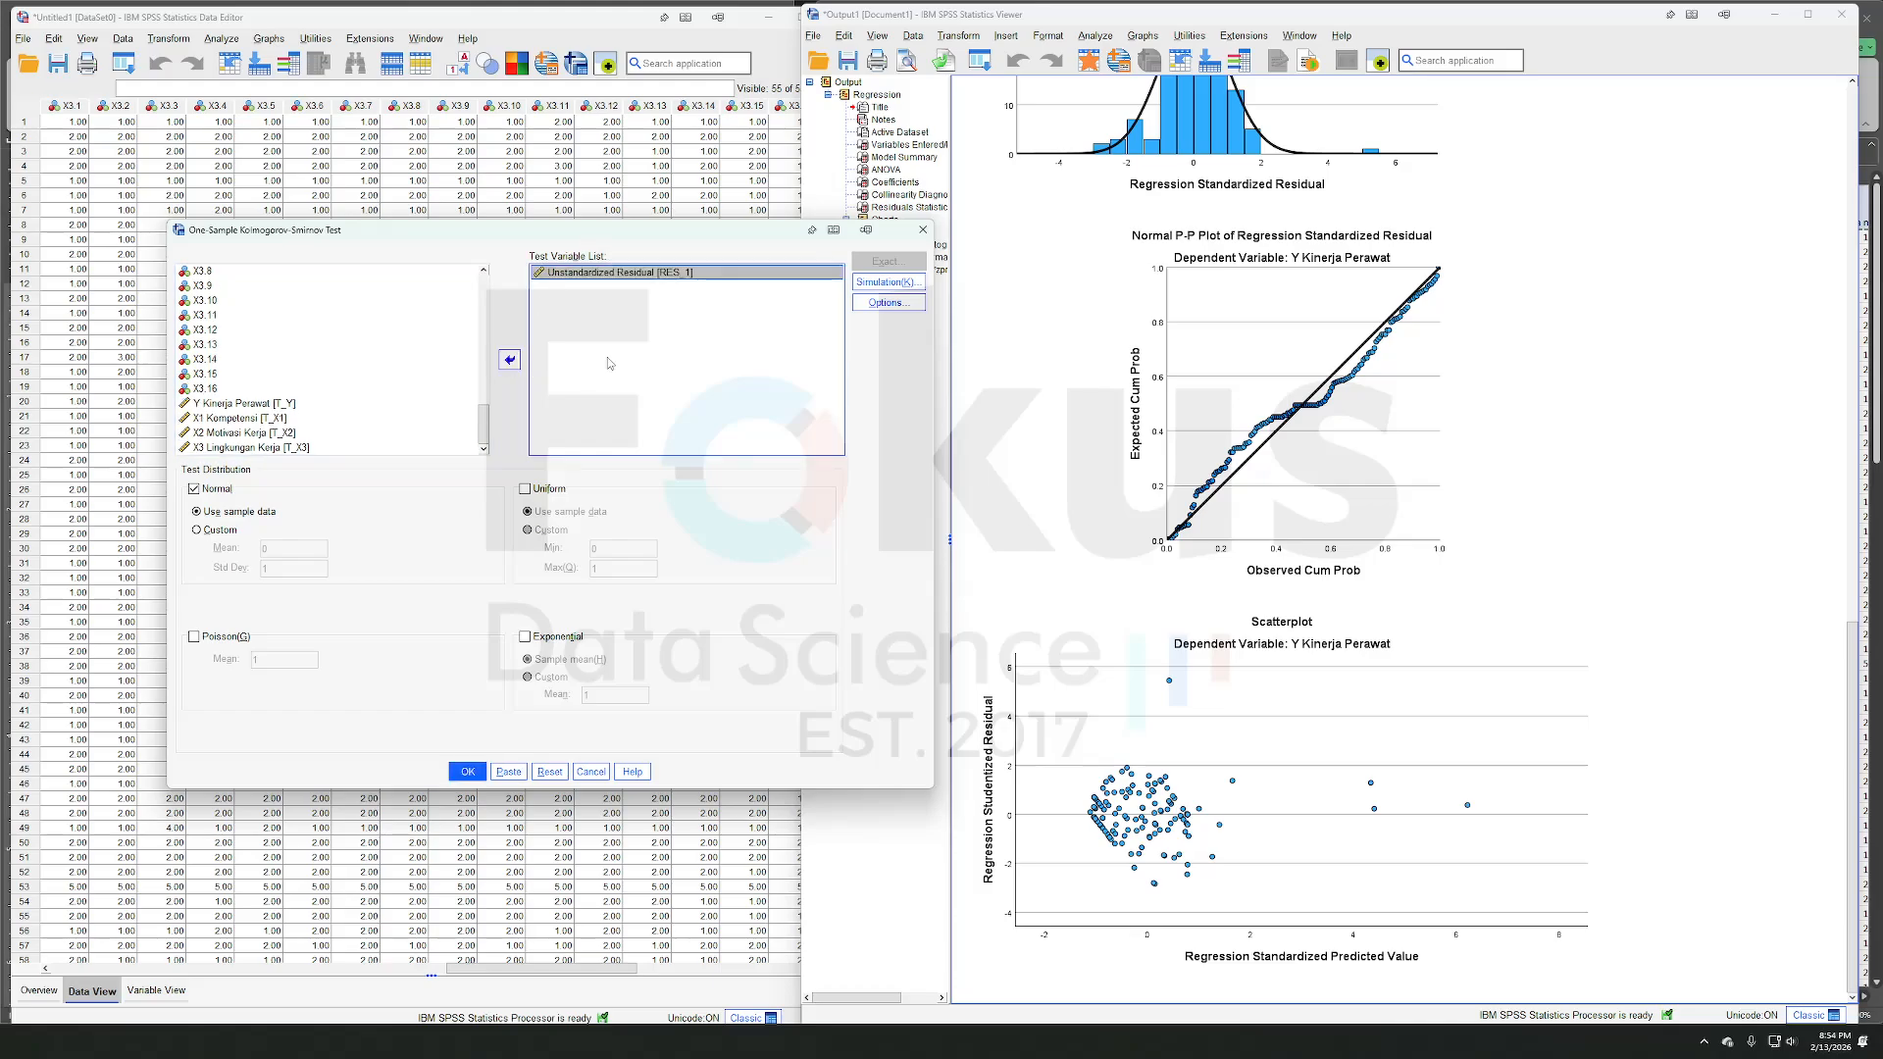
pyautogui.click(466, 771)
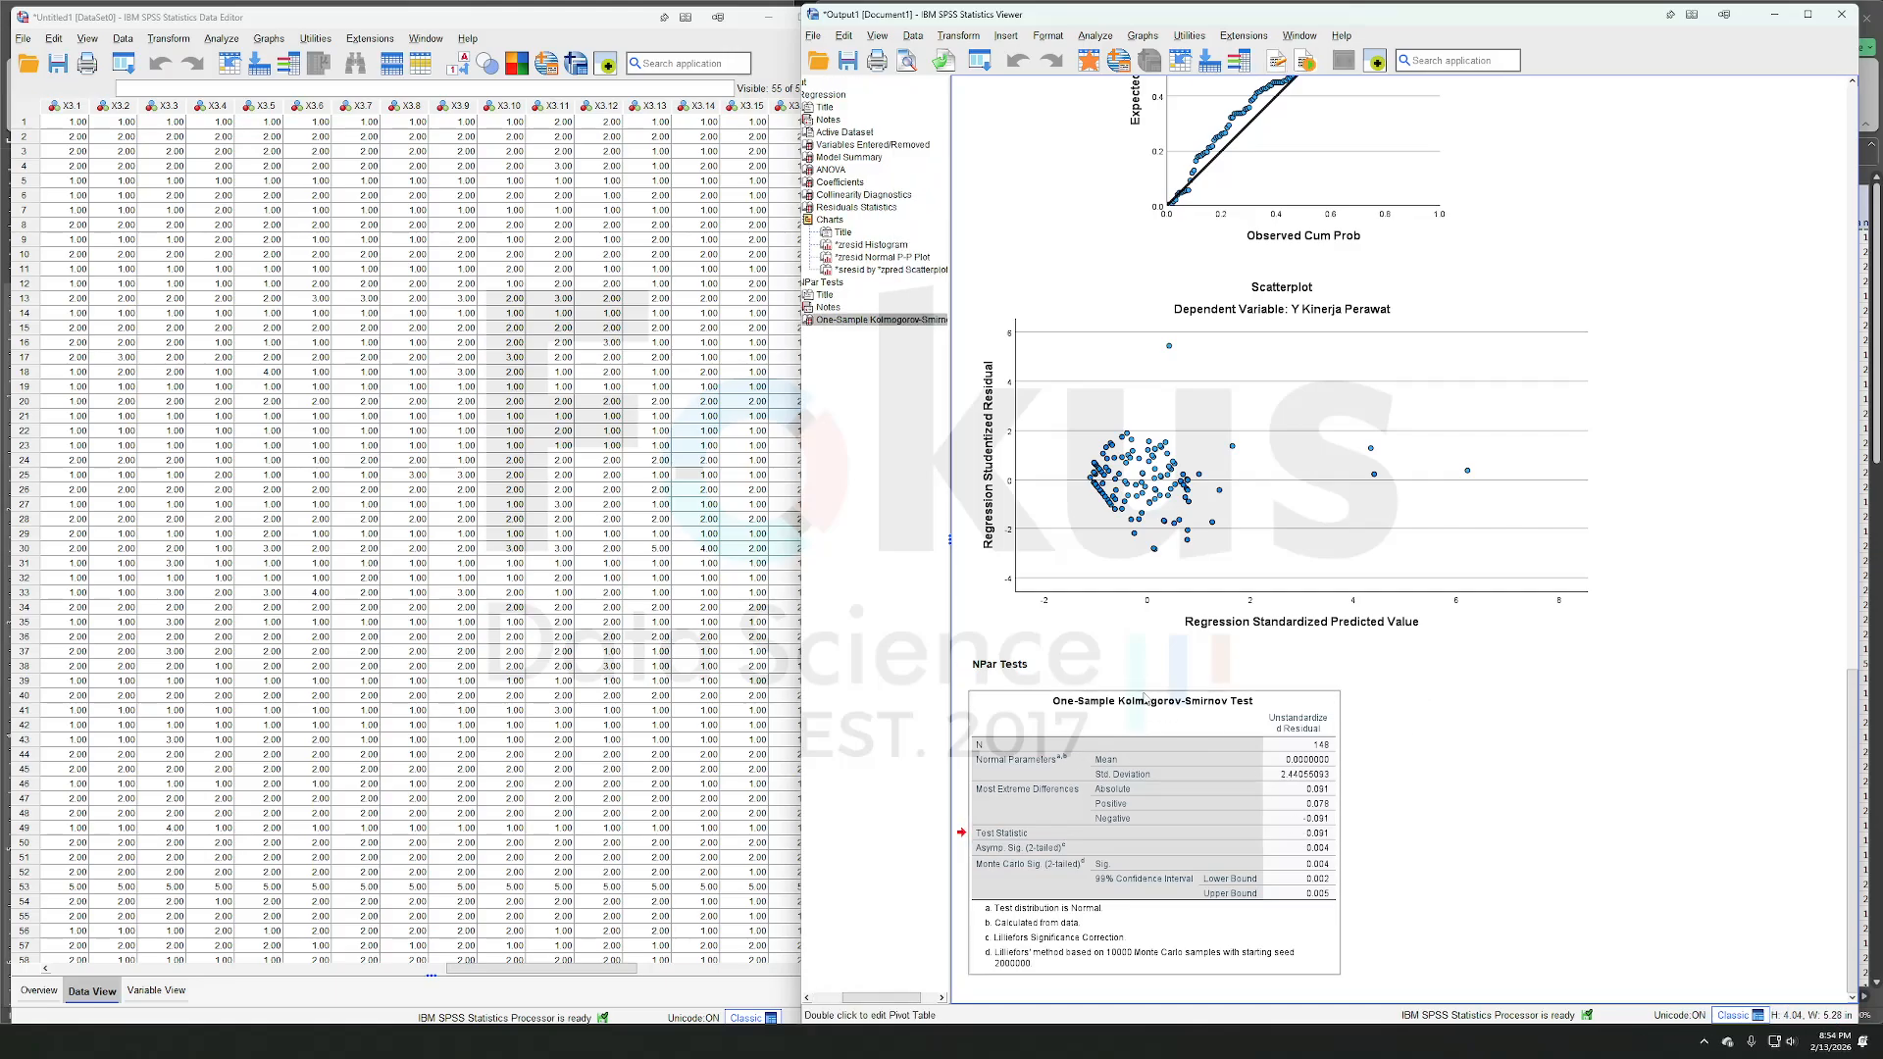
pyautogui.click(1490, 754)
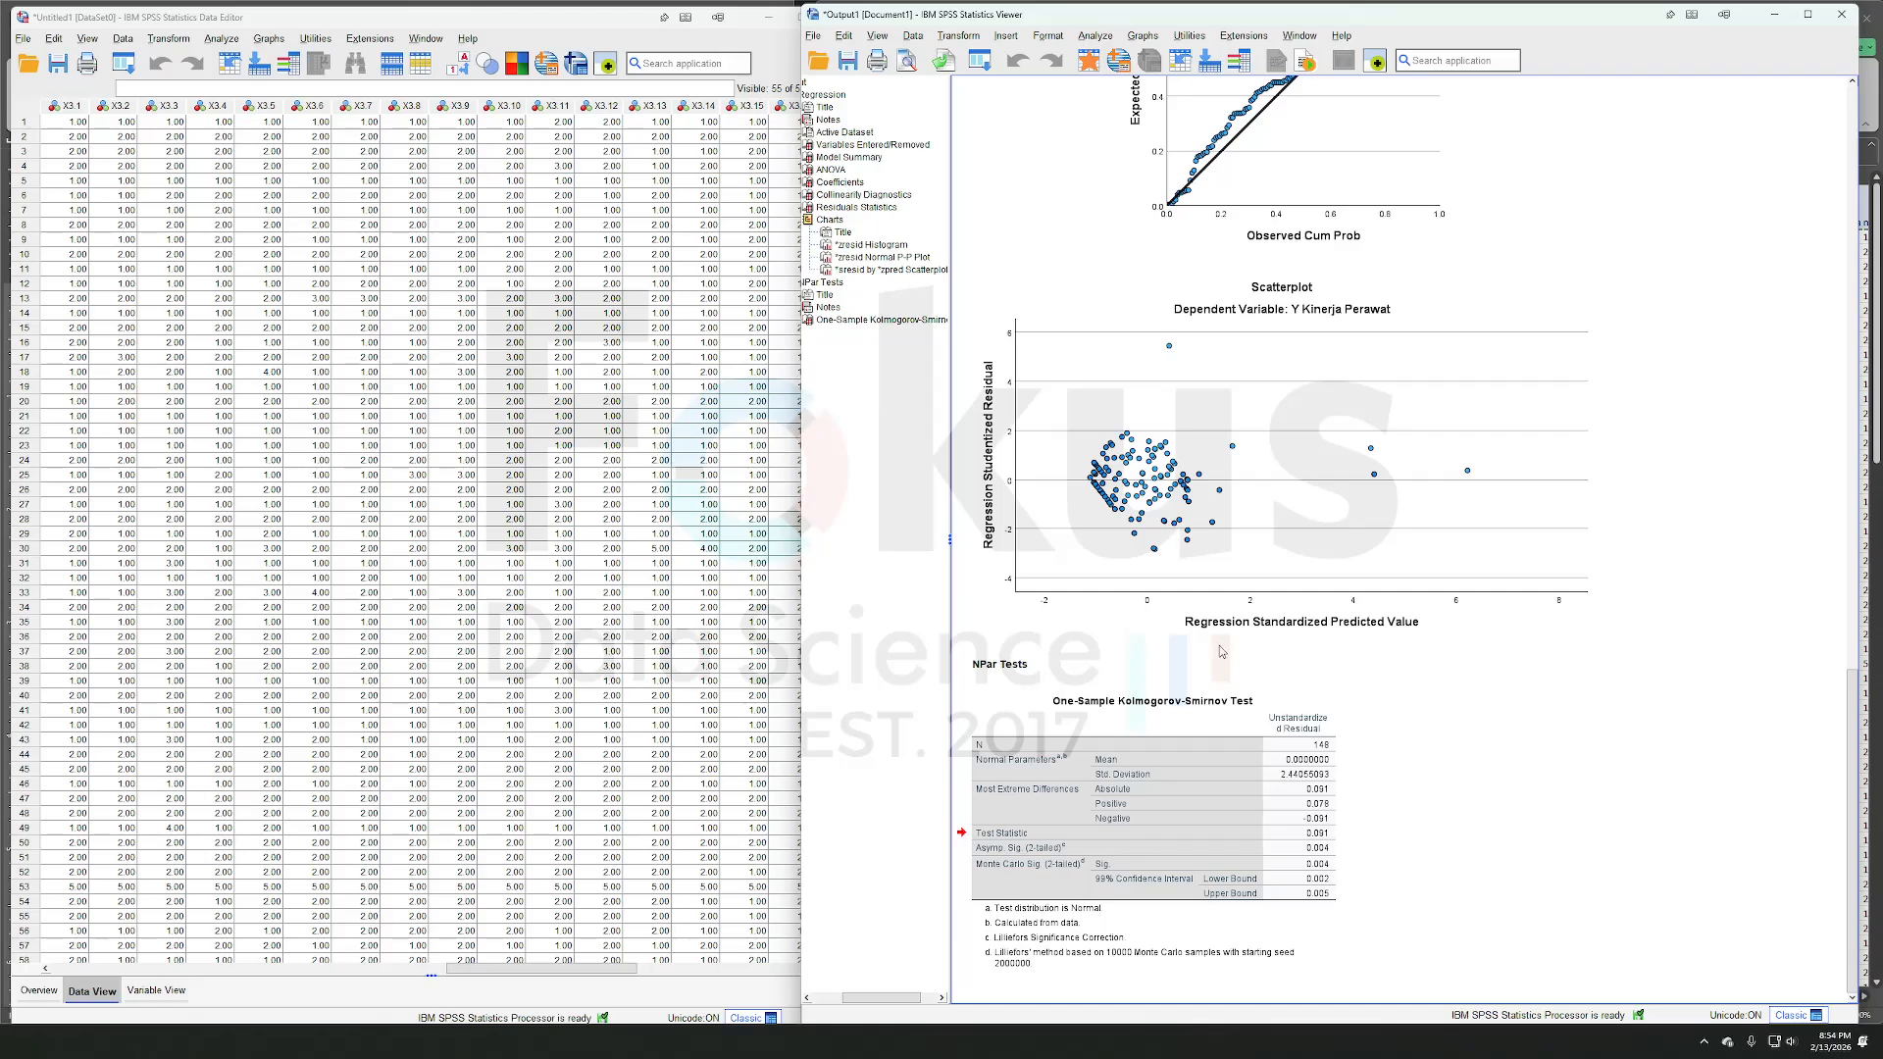
# - Compute a new variable ABS_RES from the absolute value of the residuals with the expression ABS(RES_1)
pyautogui.click(701, 624)
pyautogui.hscroll(5, 721, 260)
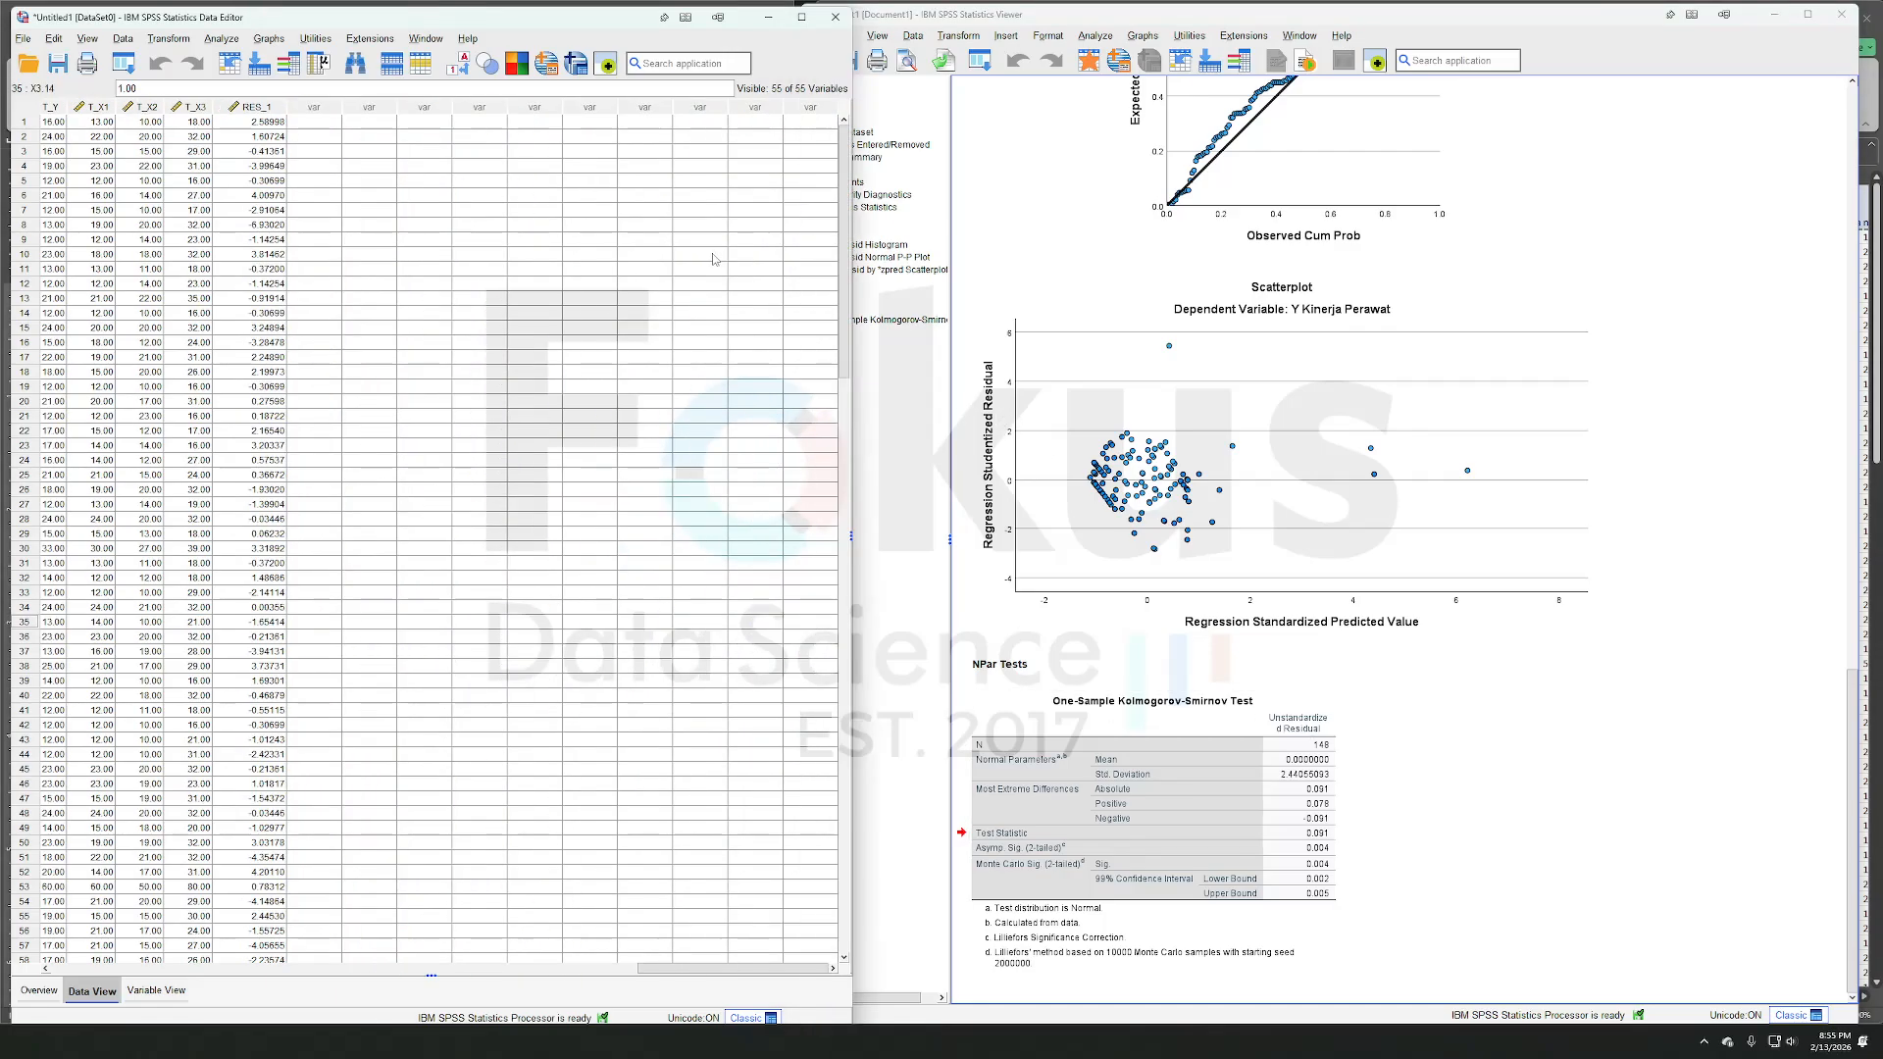
pyautogui.click(252, 110)
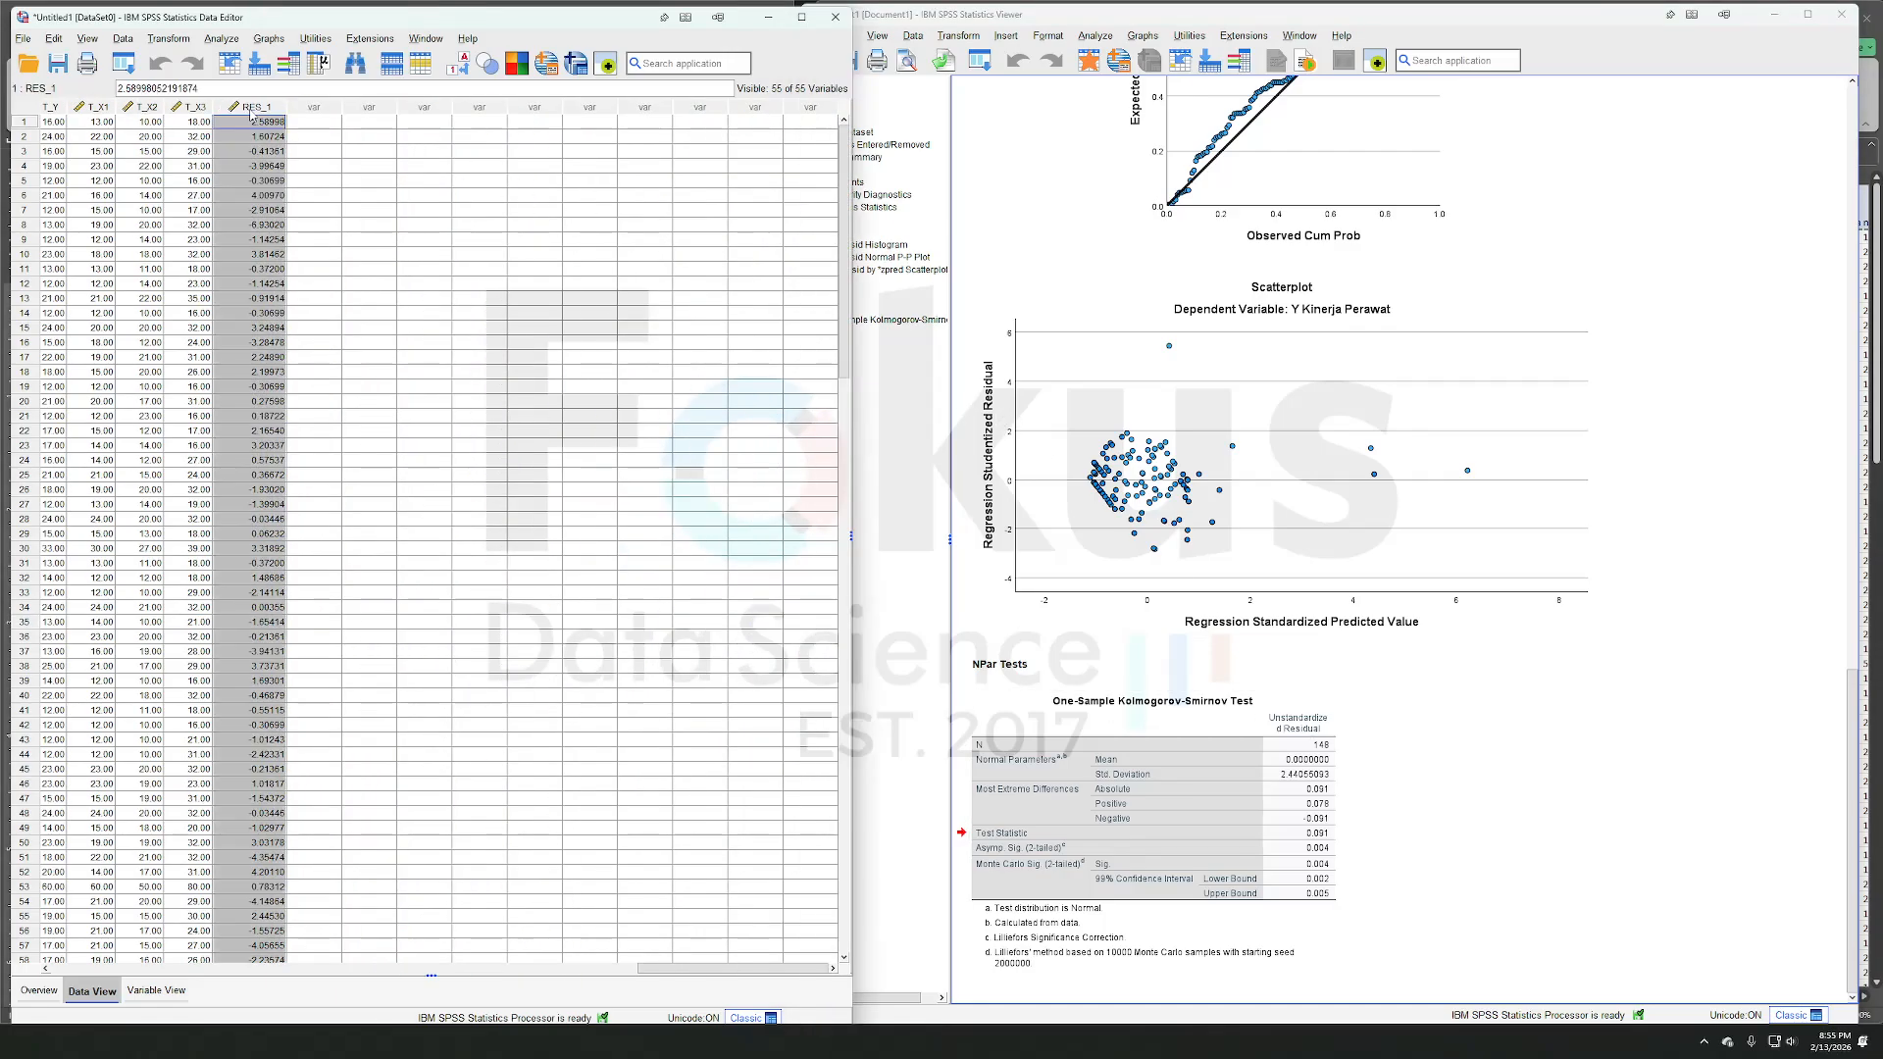
pyautogui.click(324, 111)
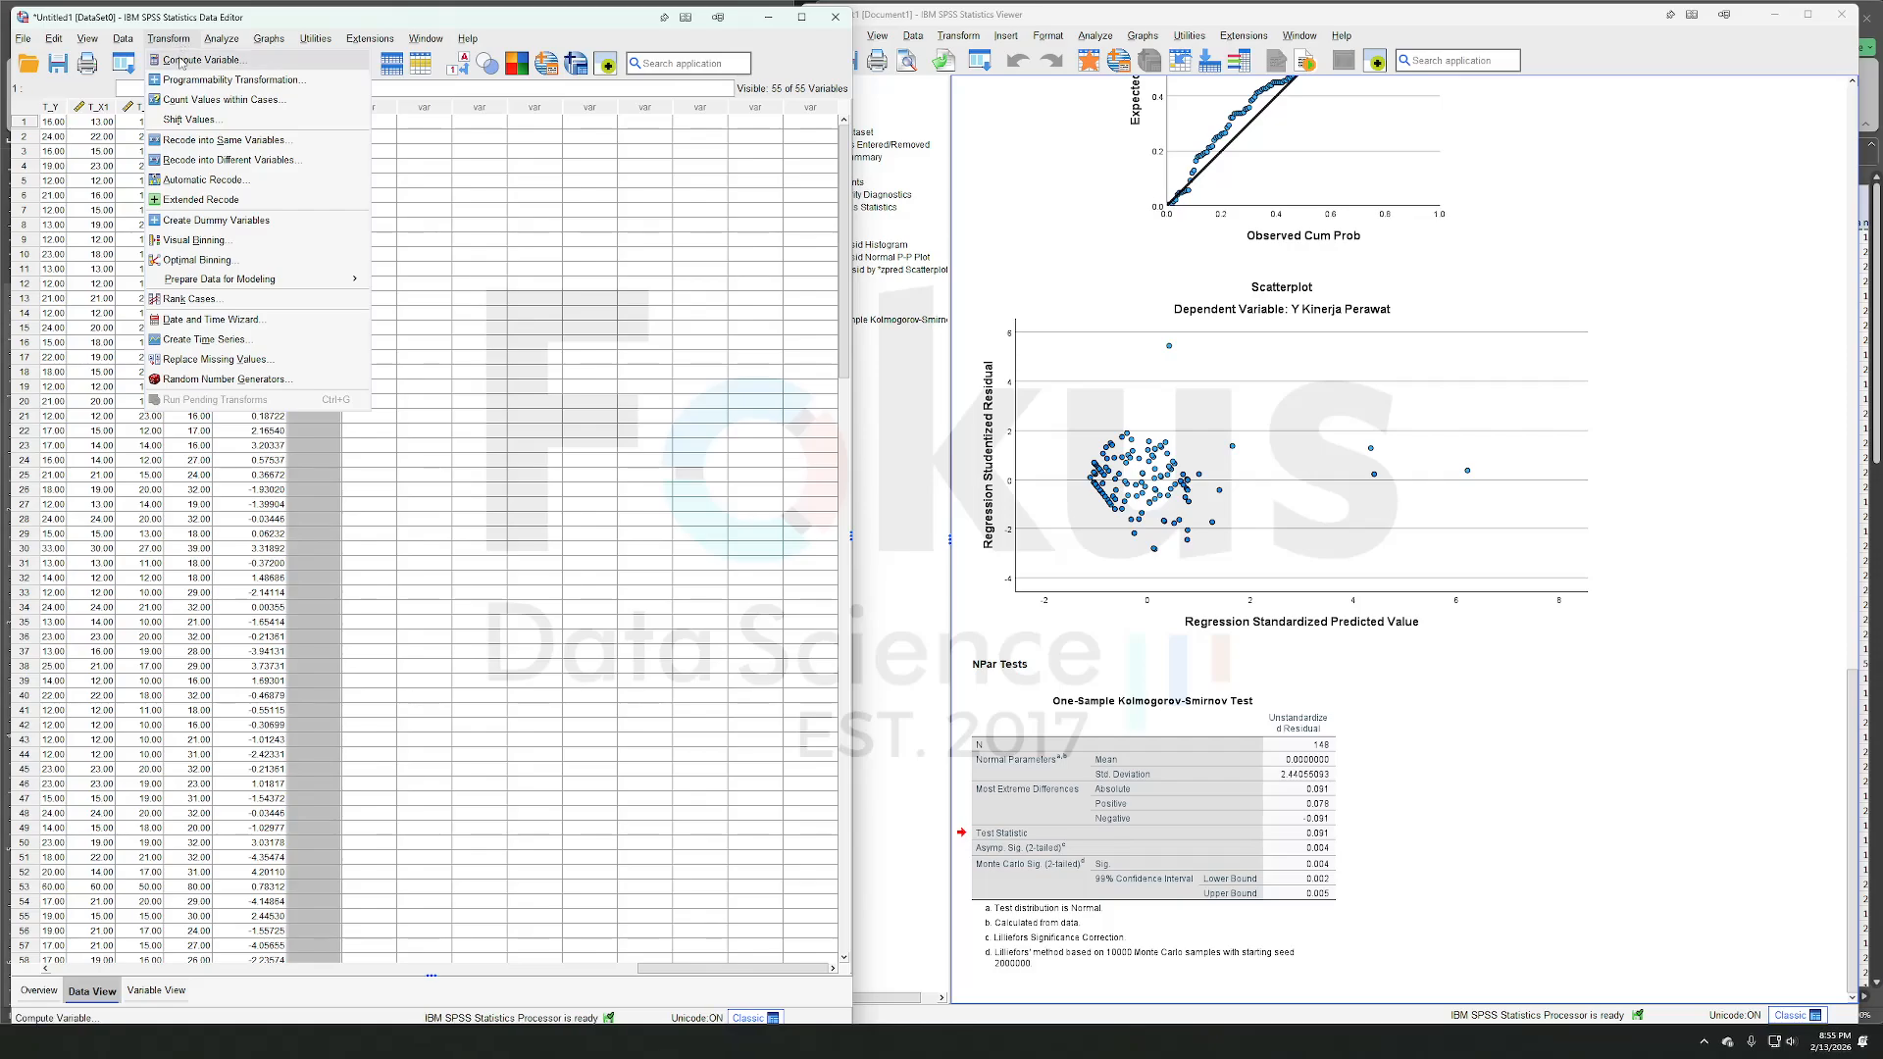
pyautogui.click(186, 61)
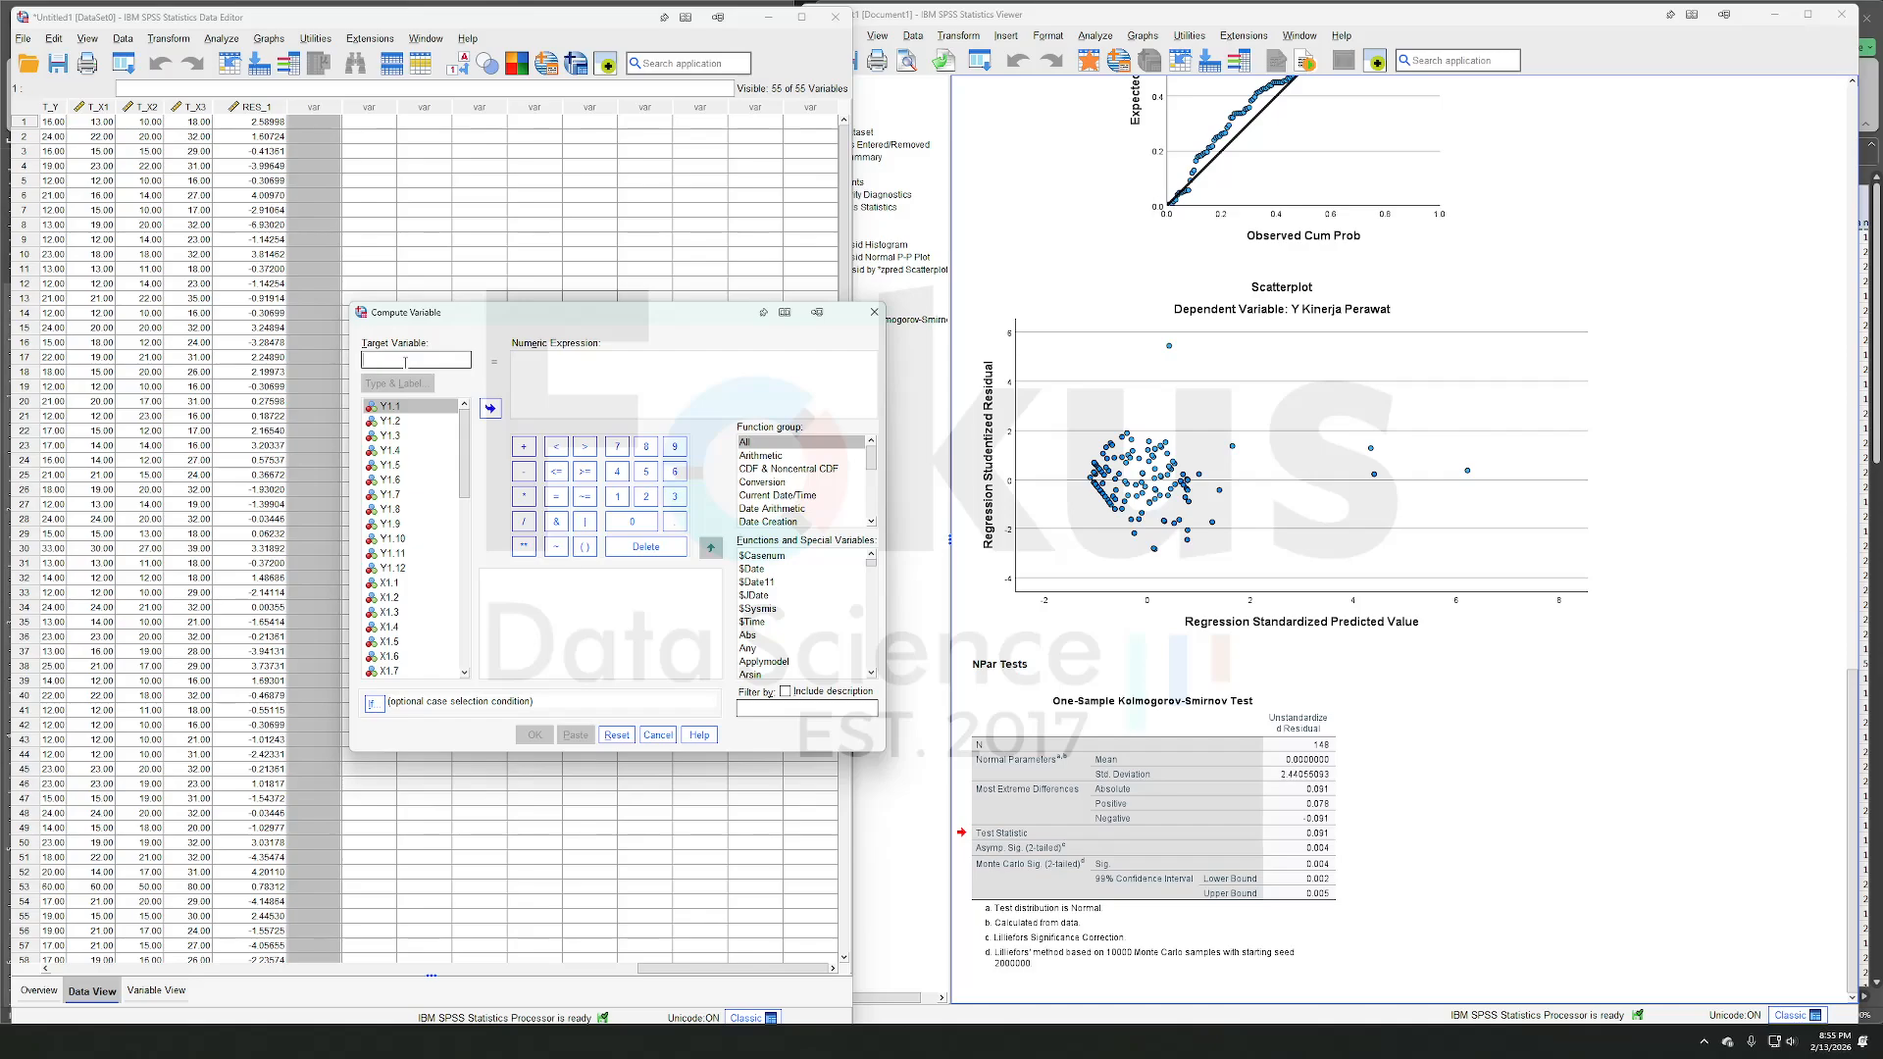
pyautogui.write('AB')
pyautogui.click(539, 365)
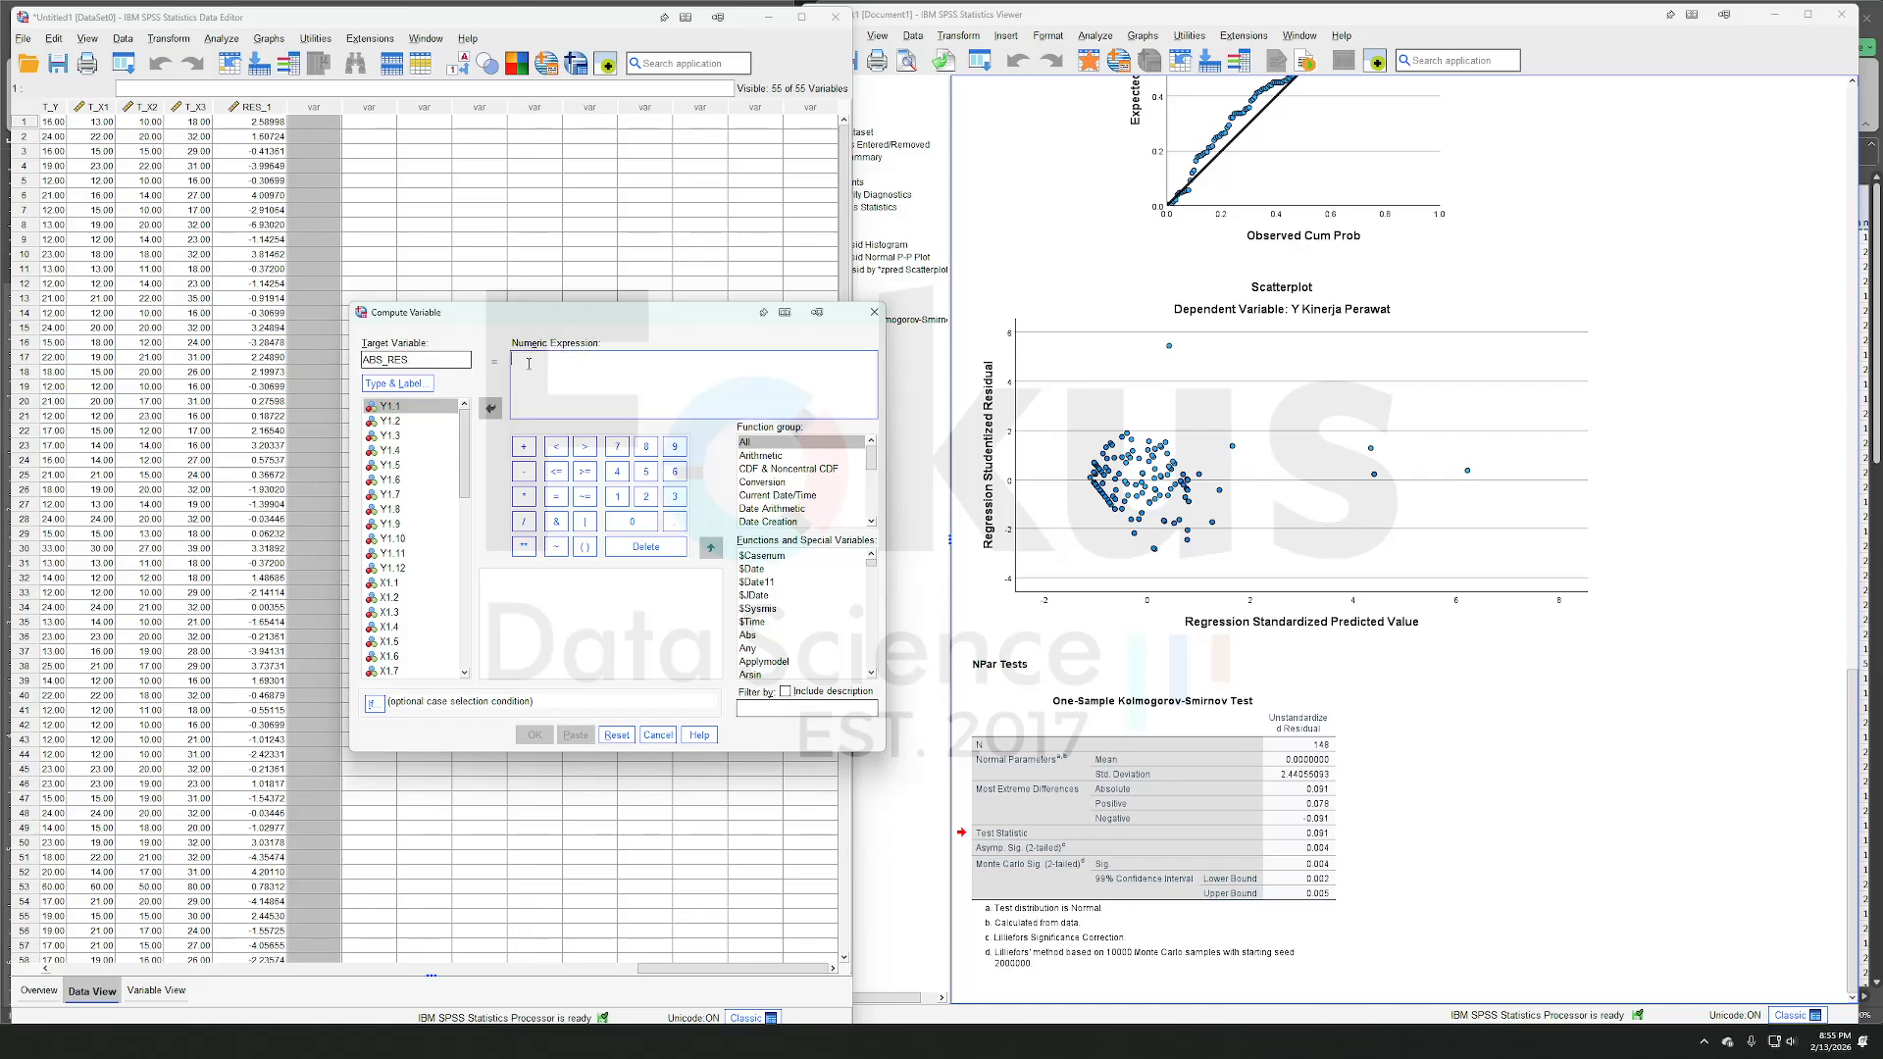
pyautogui.doubleClick(747, 635)
pyautogui.scroll(-15, 447, 632)
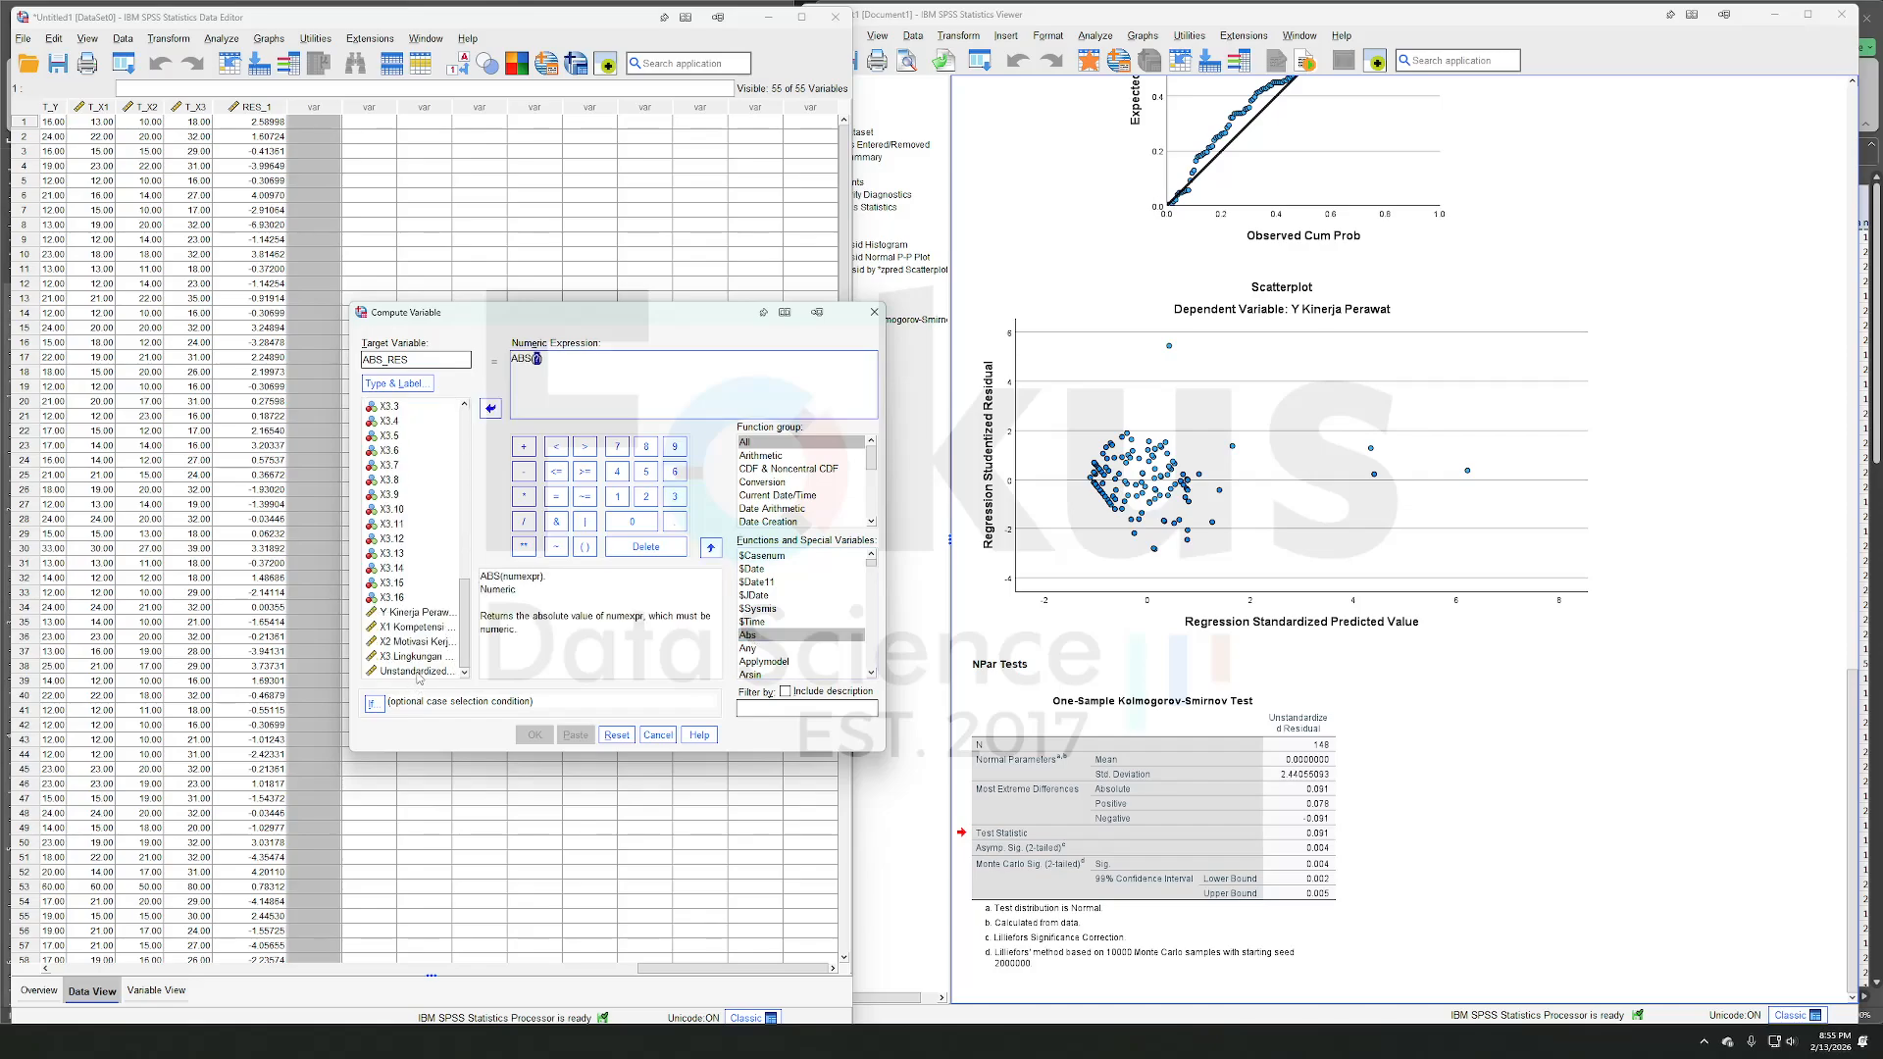
pyautogui.click(428, 670)
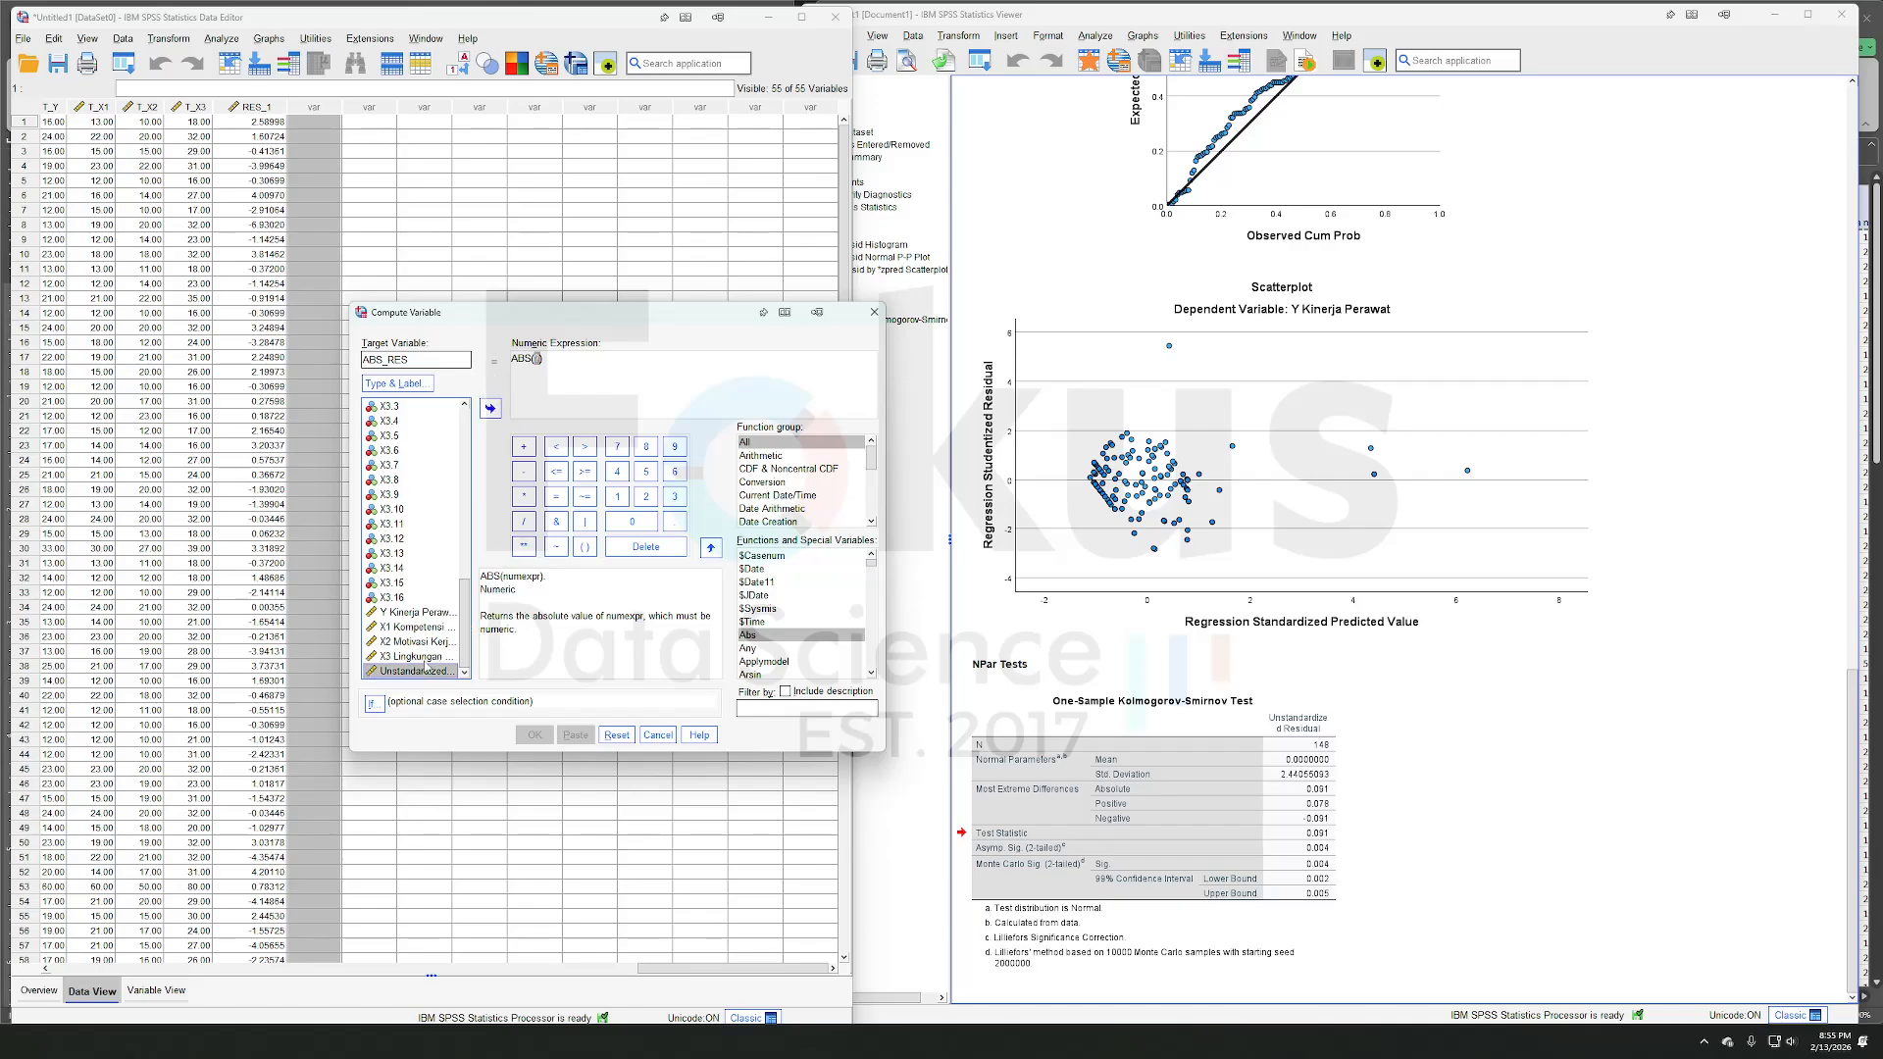
pyautogui.doubleClick(428, 670)
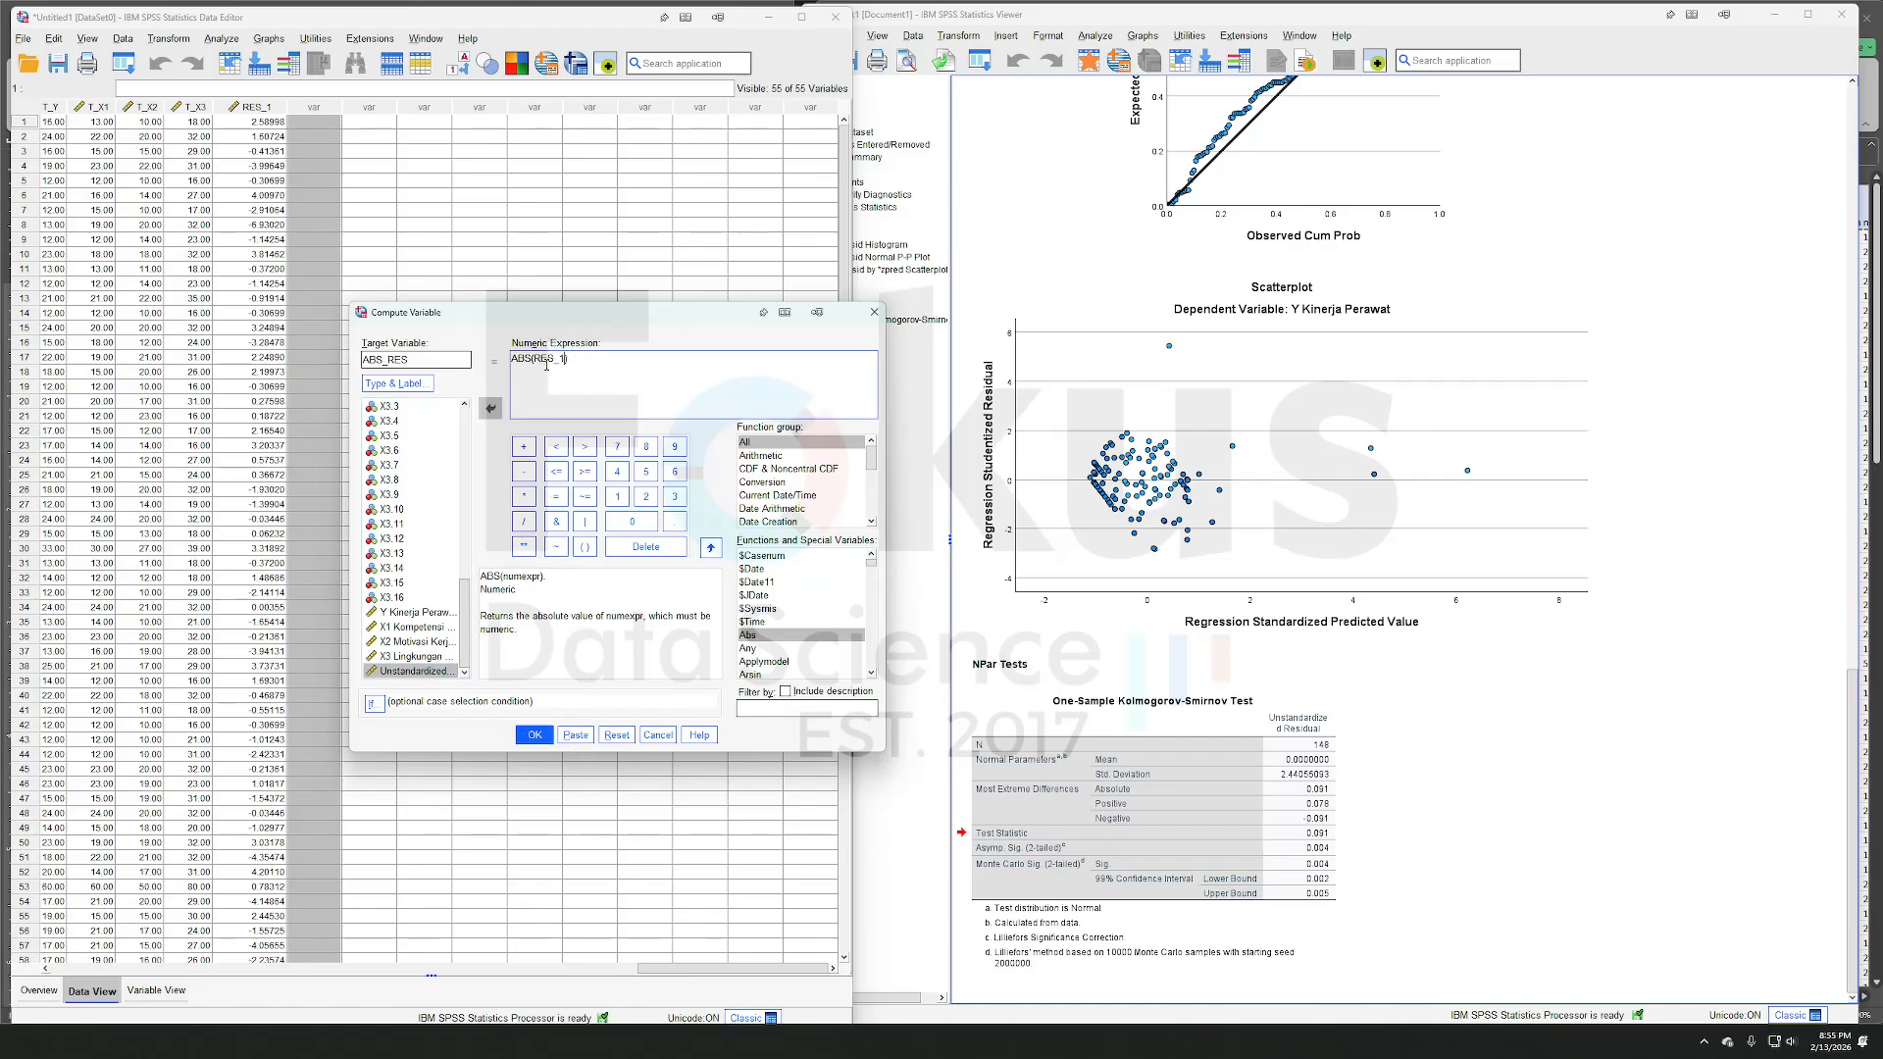
pyautogui.click(535, 735)
pyautogui.click(1334, 727)
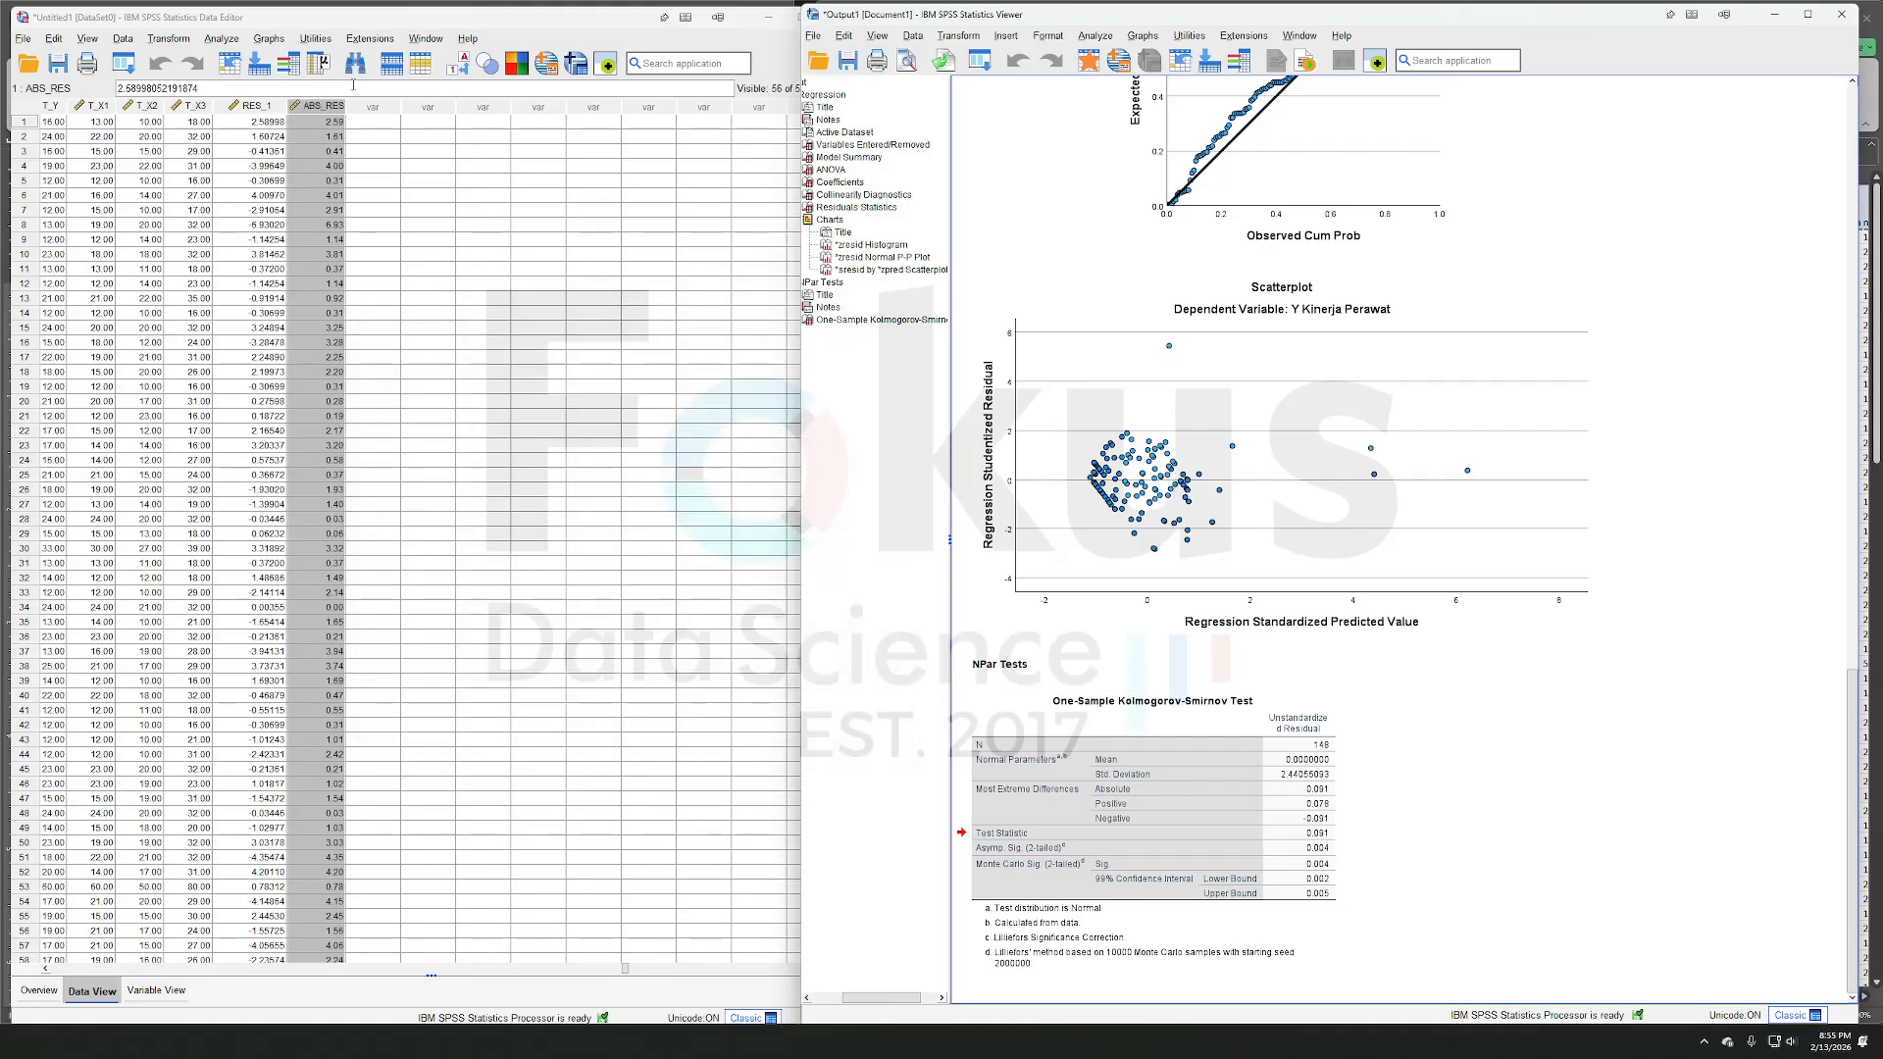
pyautogui.click(340, 108)
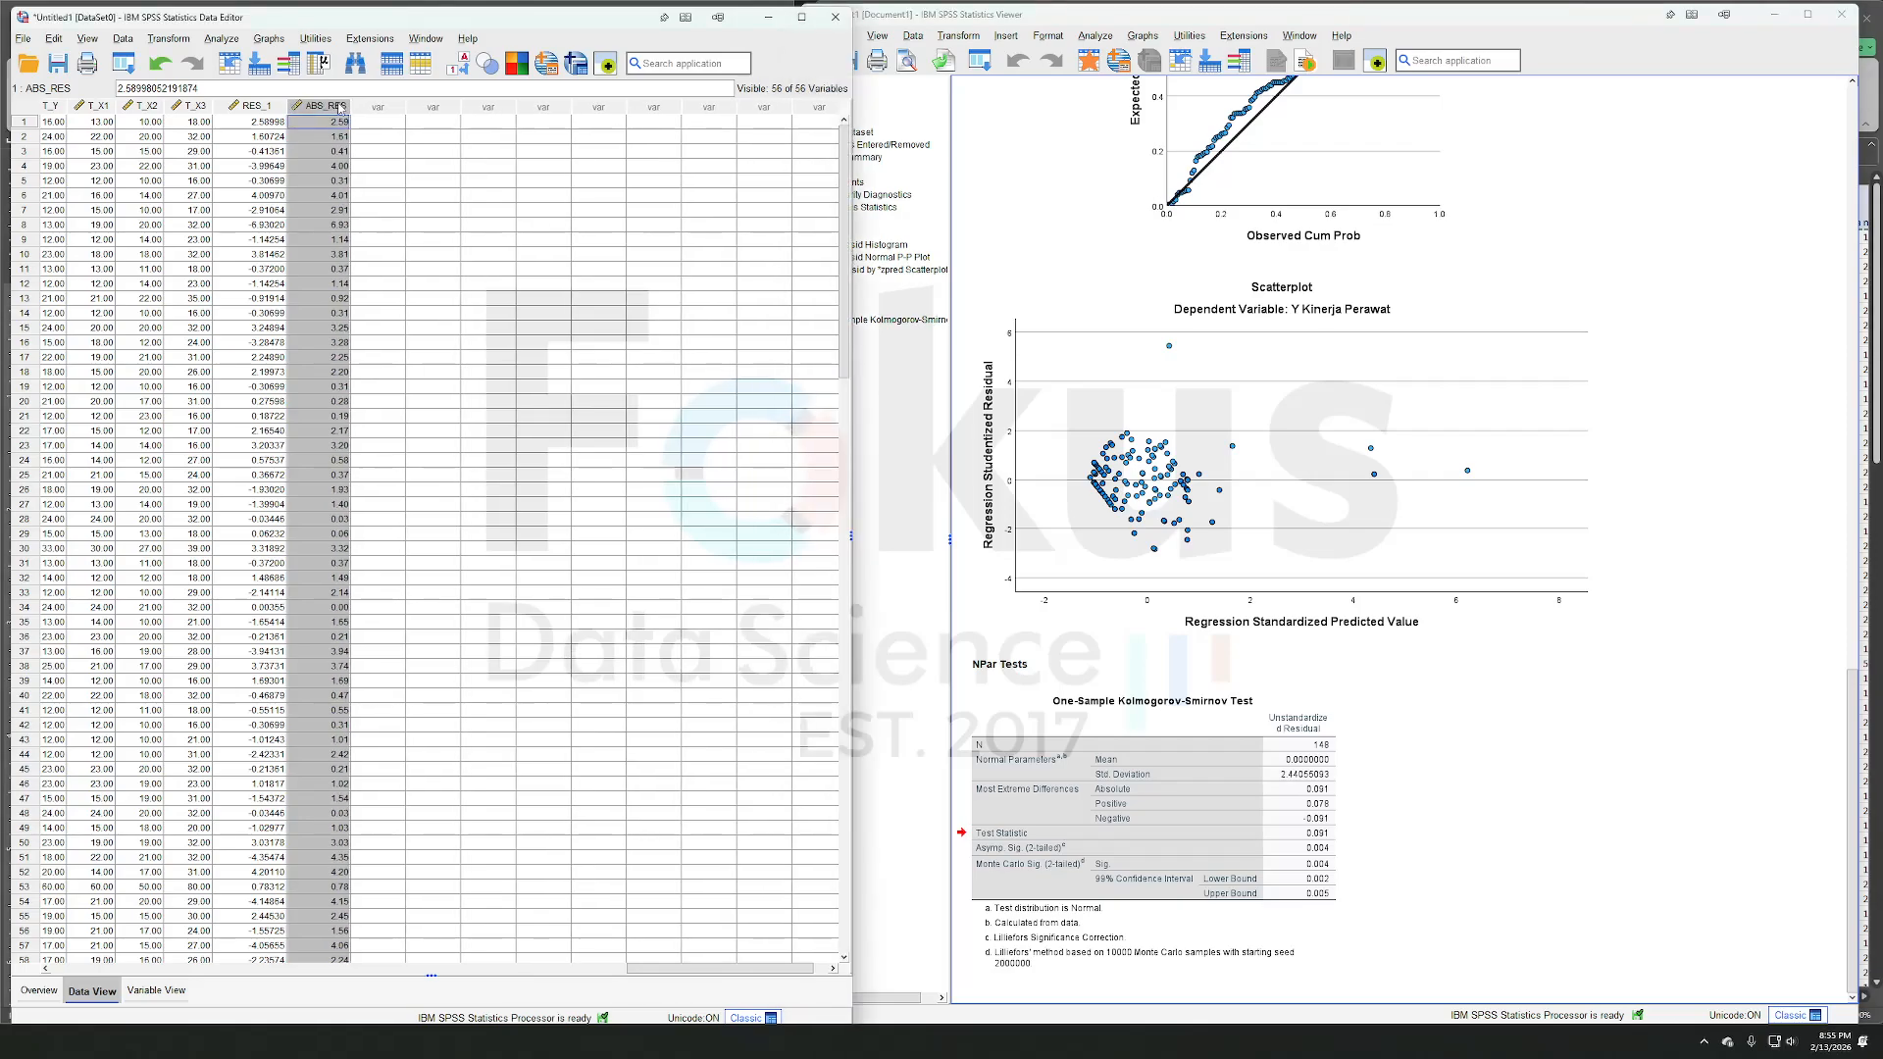
pyautogui.click(355, 123)
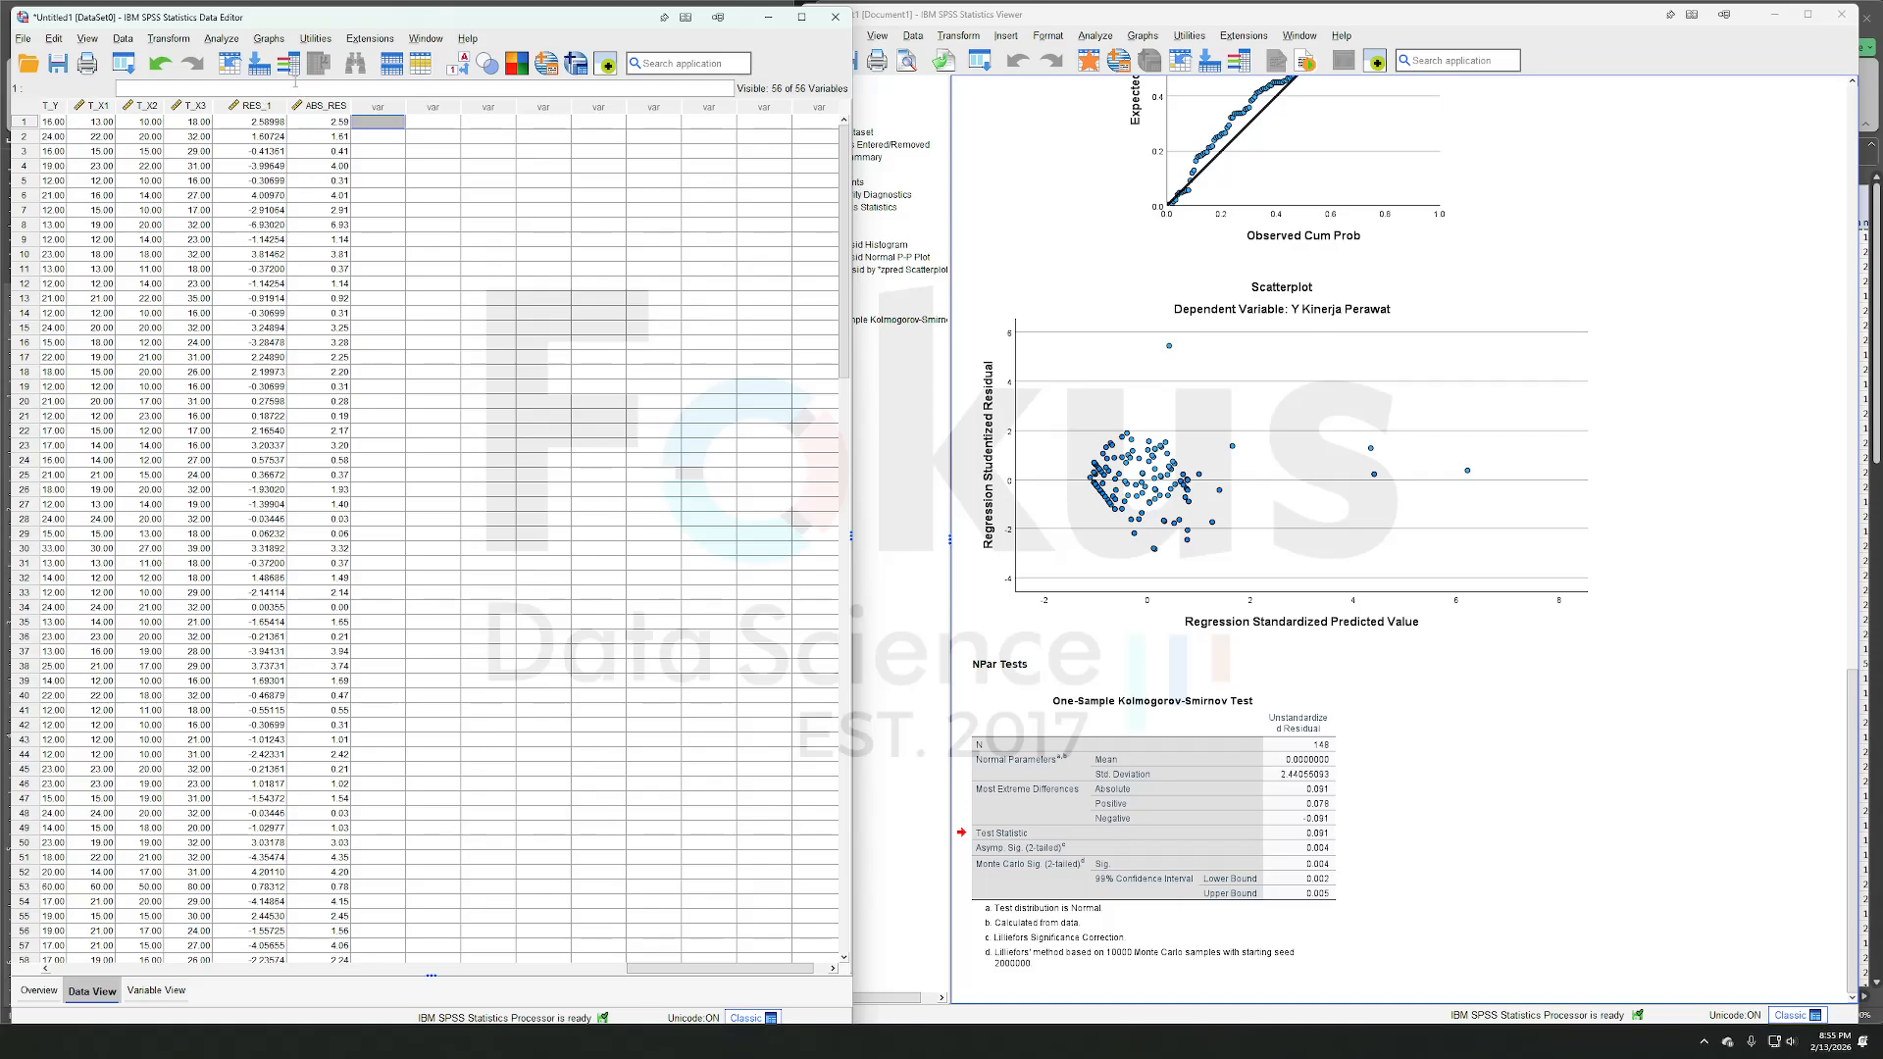
pyautogui.click(344, 106)
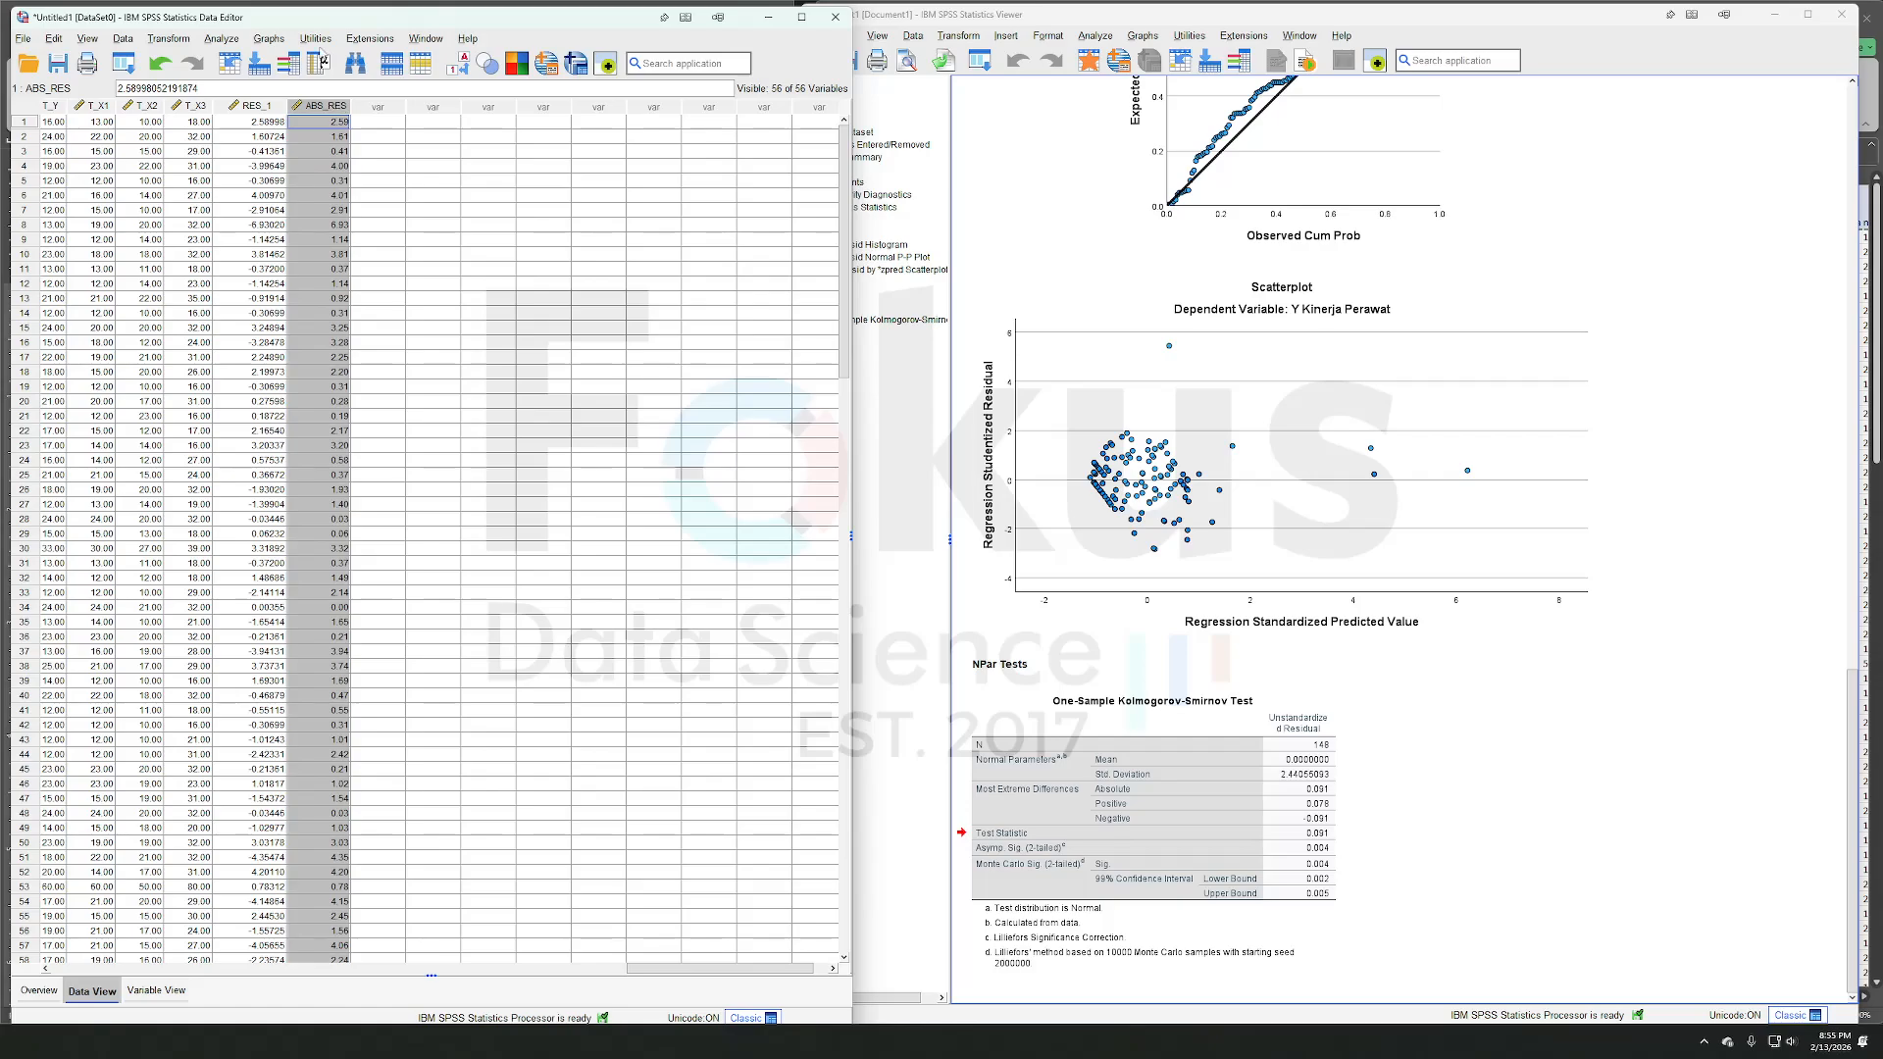
pyautogui.click(359, 108)
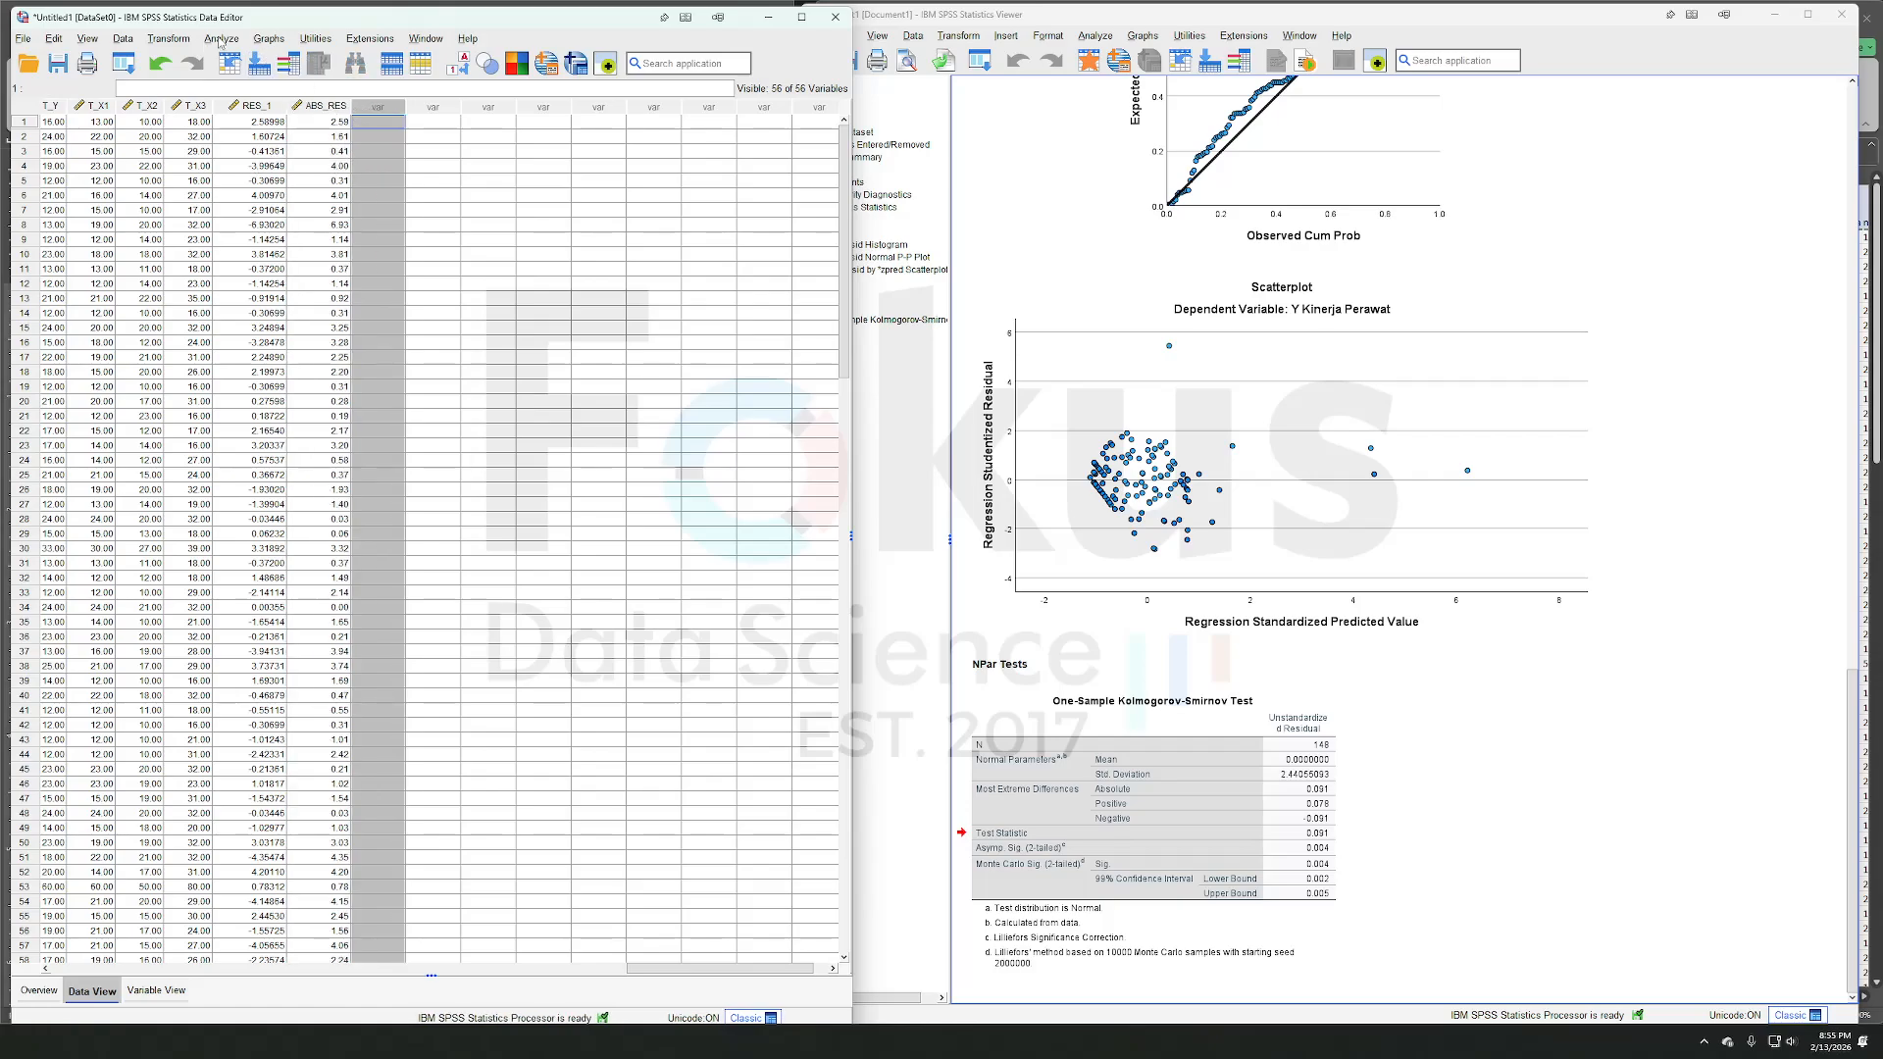
# - Start another Linear Regression analysis and reset all of its previous variables and settings
pyautogui.click(220, 39)
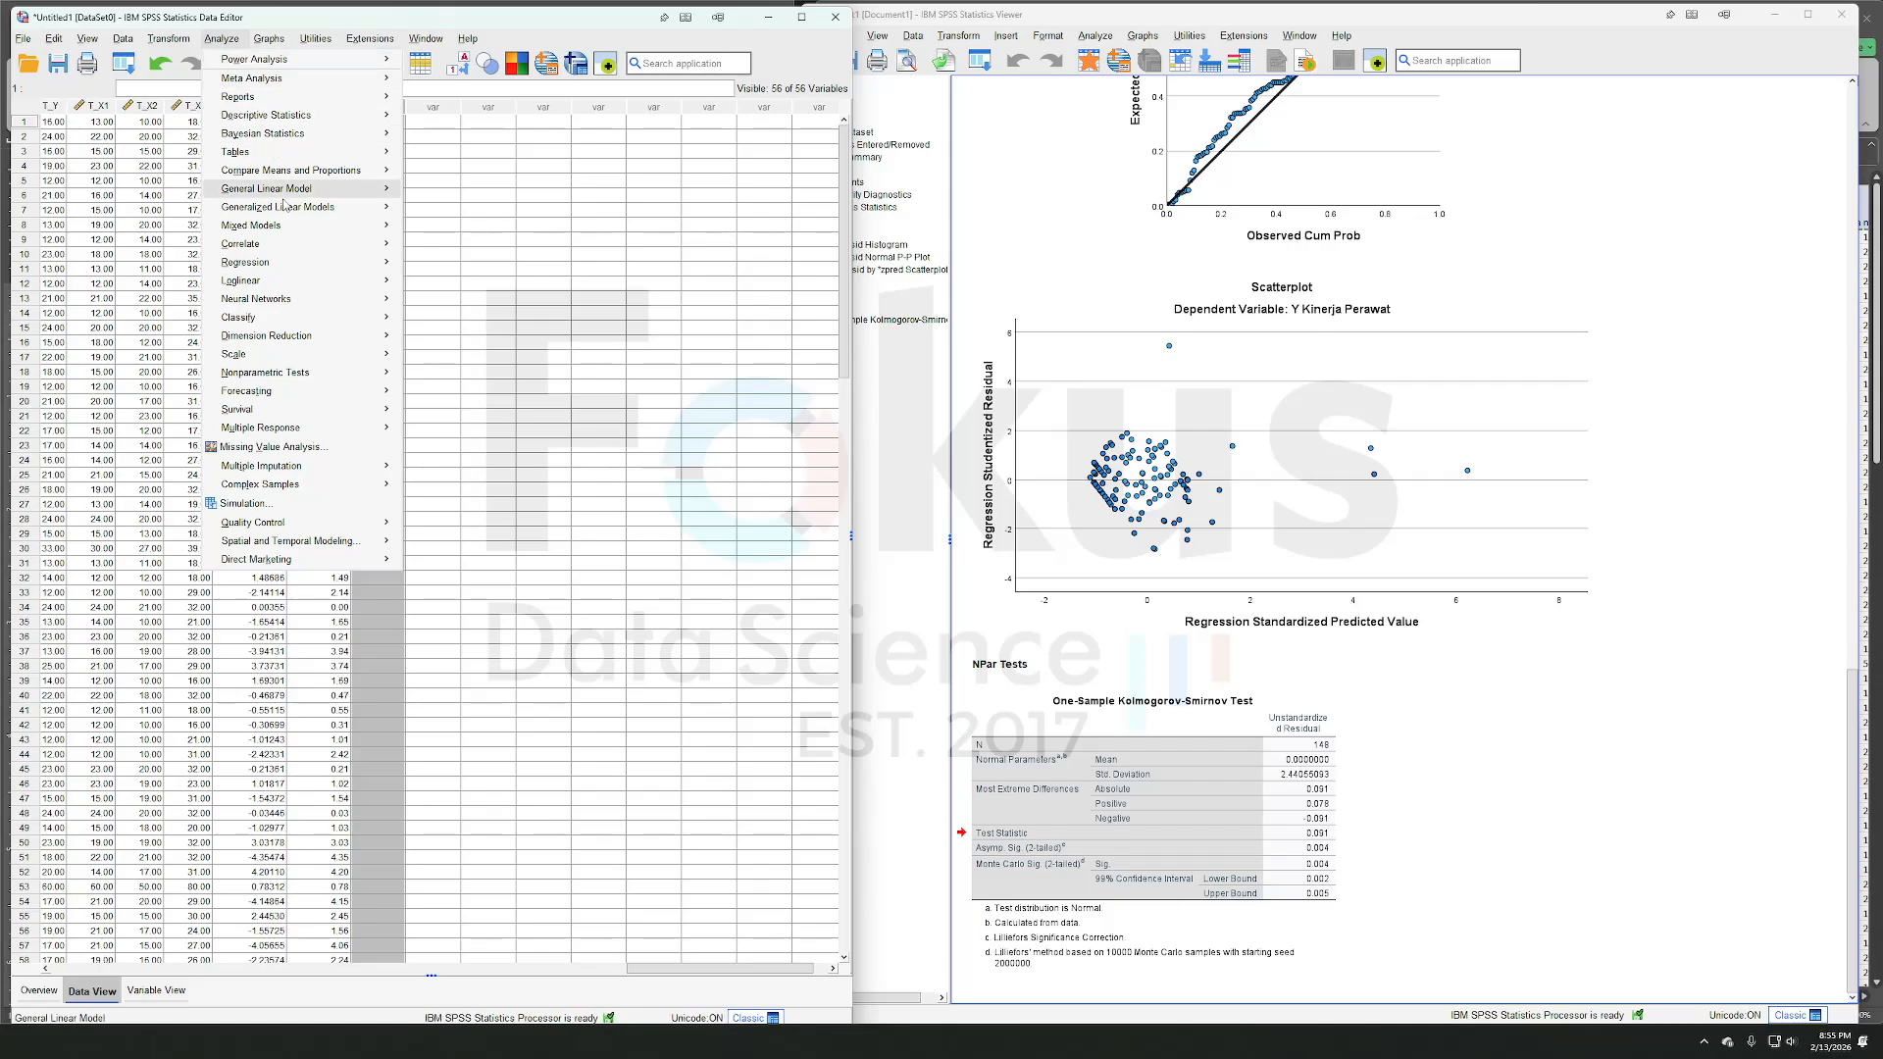
pyautogui.moveTo(284, 263)
pyautogui.click(435, 285)
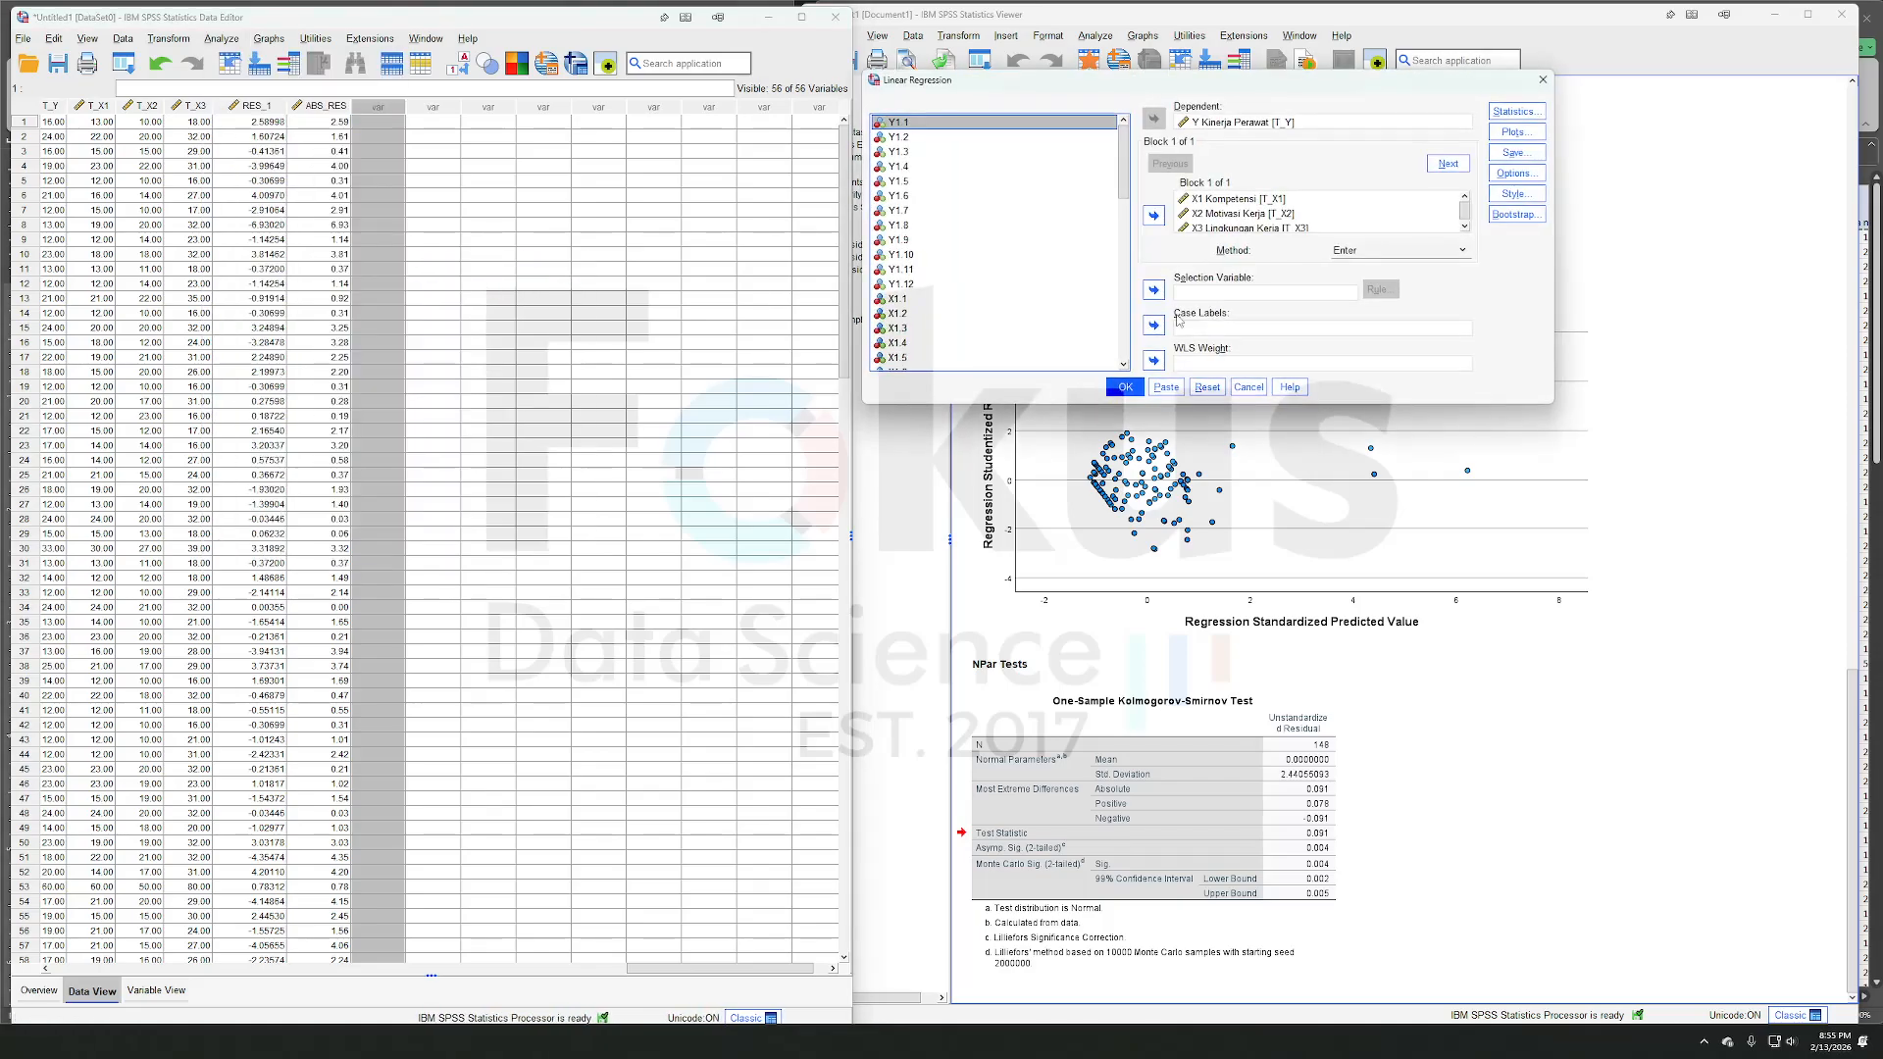
pyautogui.moveTo(1270, 80); pyautogui.dragTo(1067, 97)
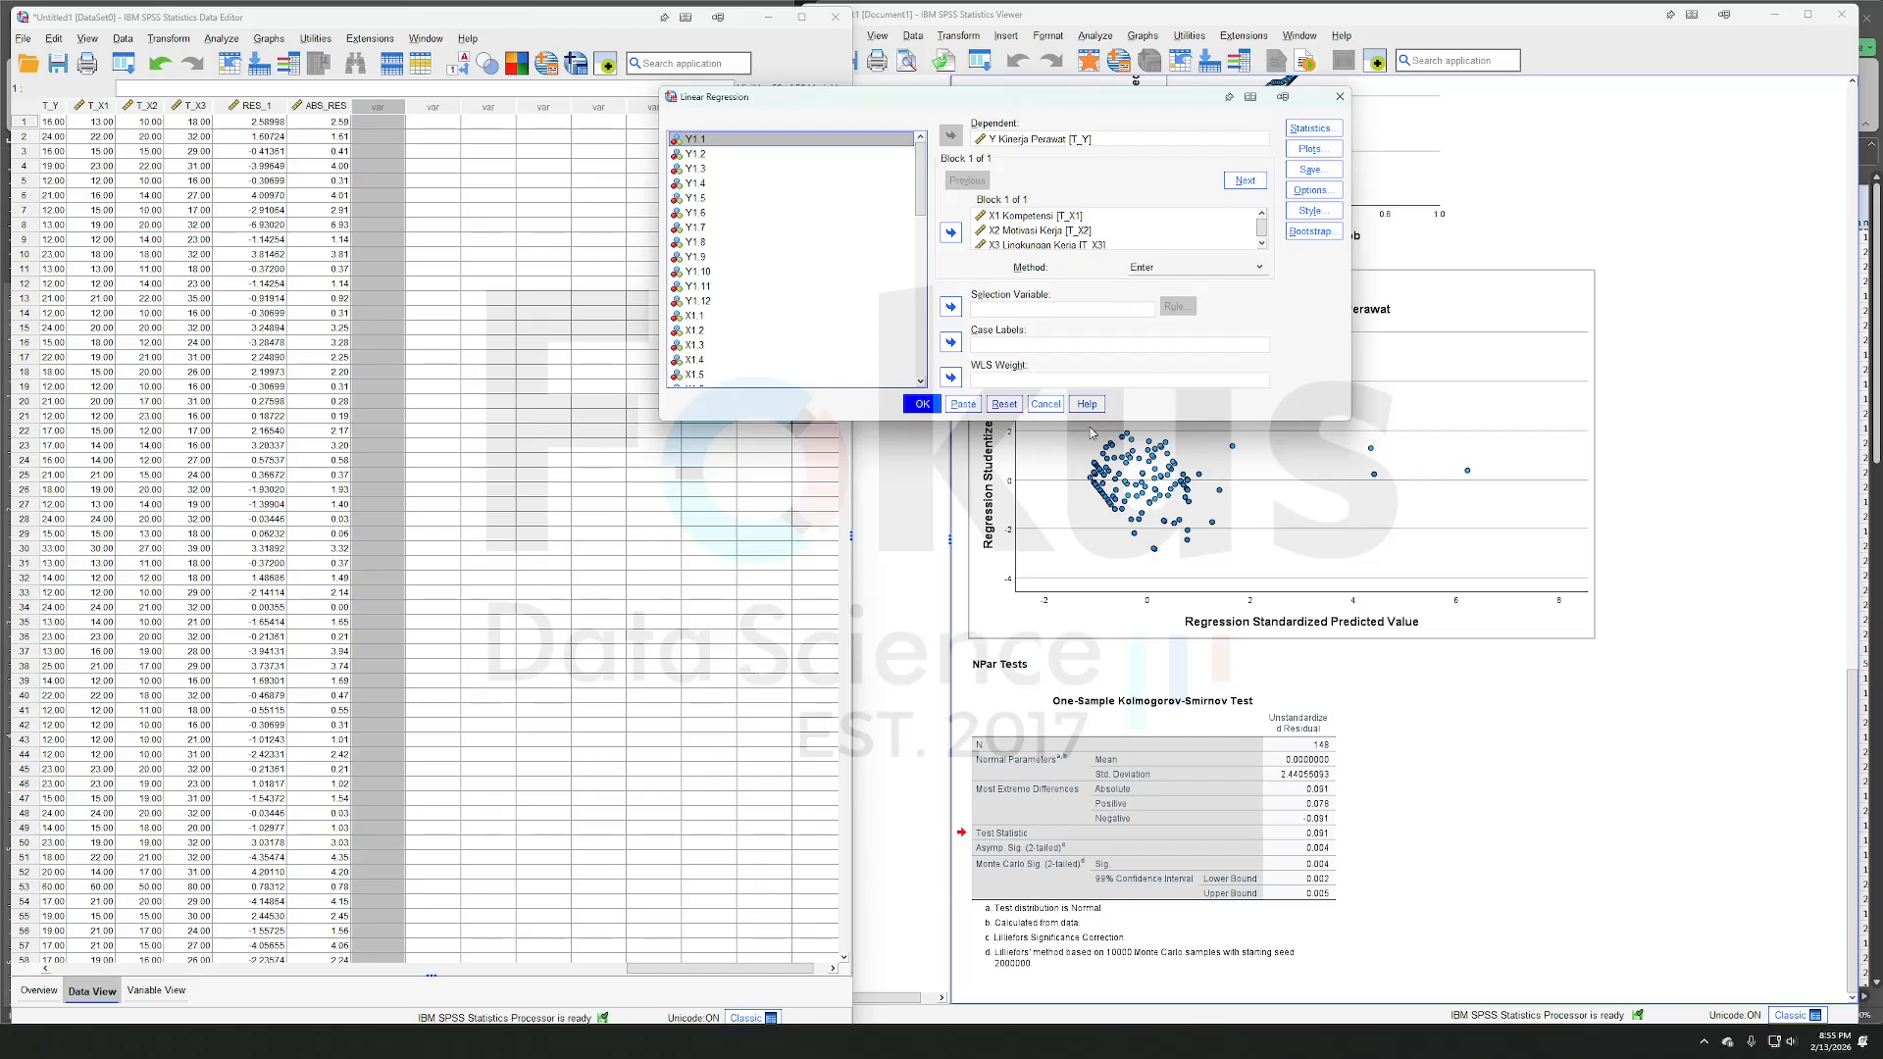
pyautogui.click(1005, 404)
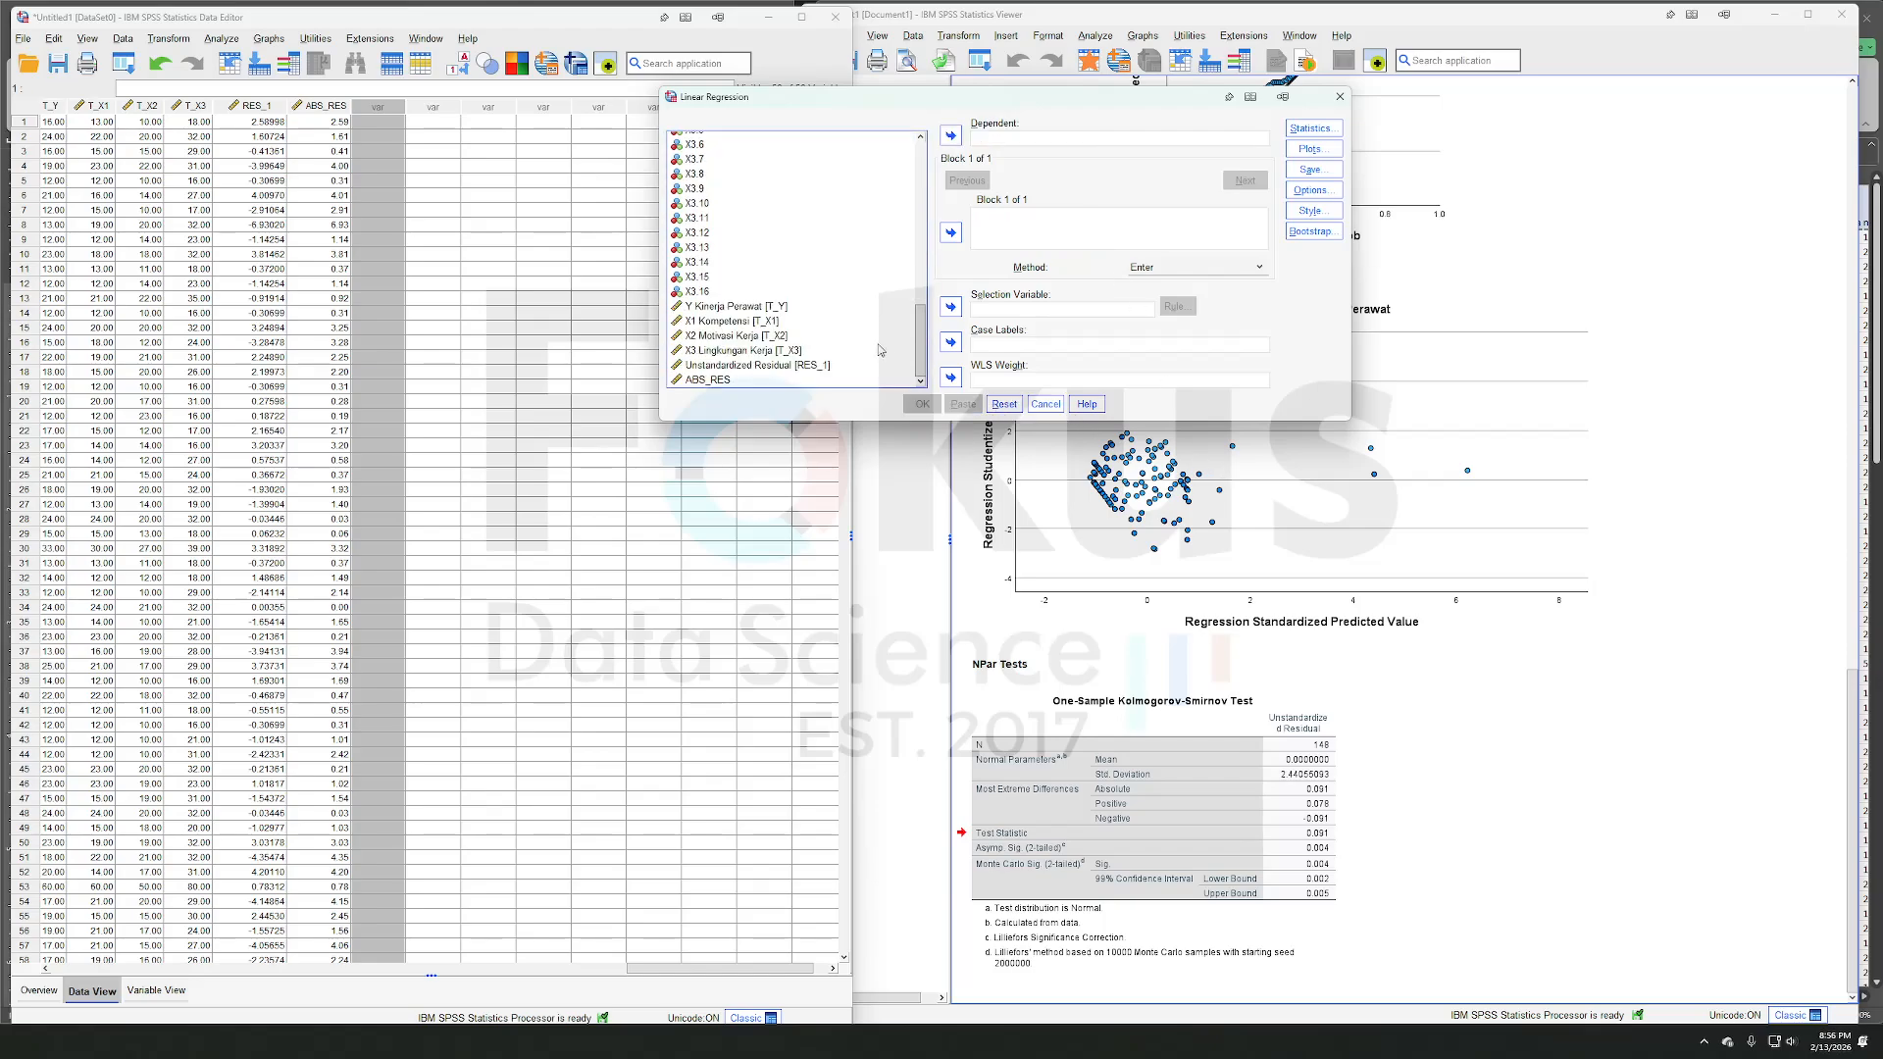
# - Run the linear regression with ABS_RES as dependent variable and X1 Kompetensi, X2 Motivasi Kerja and X3 Lingkungan Kerja as independents
pyautogui.click(690, 381)
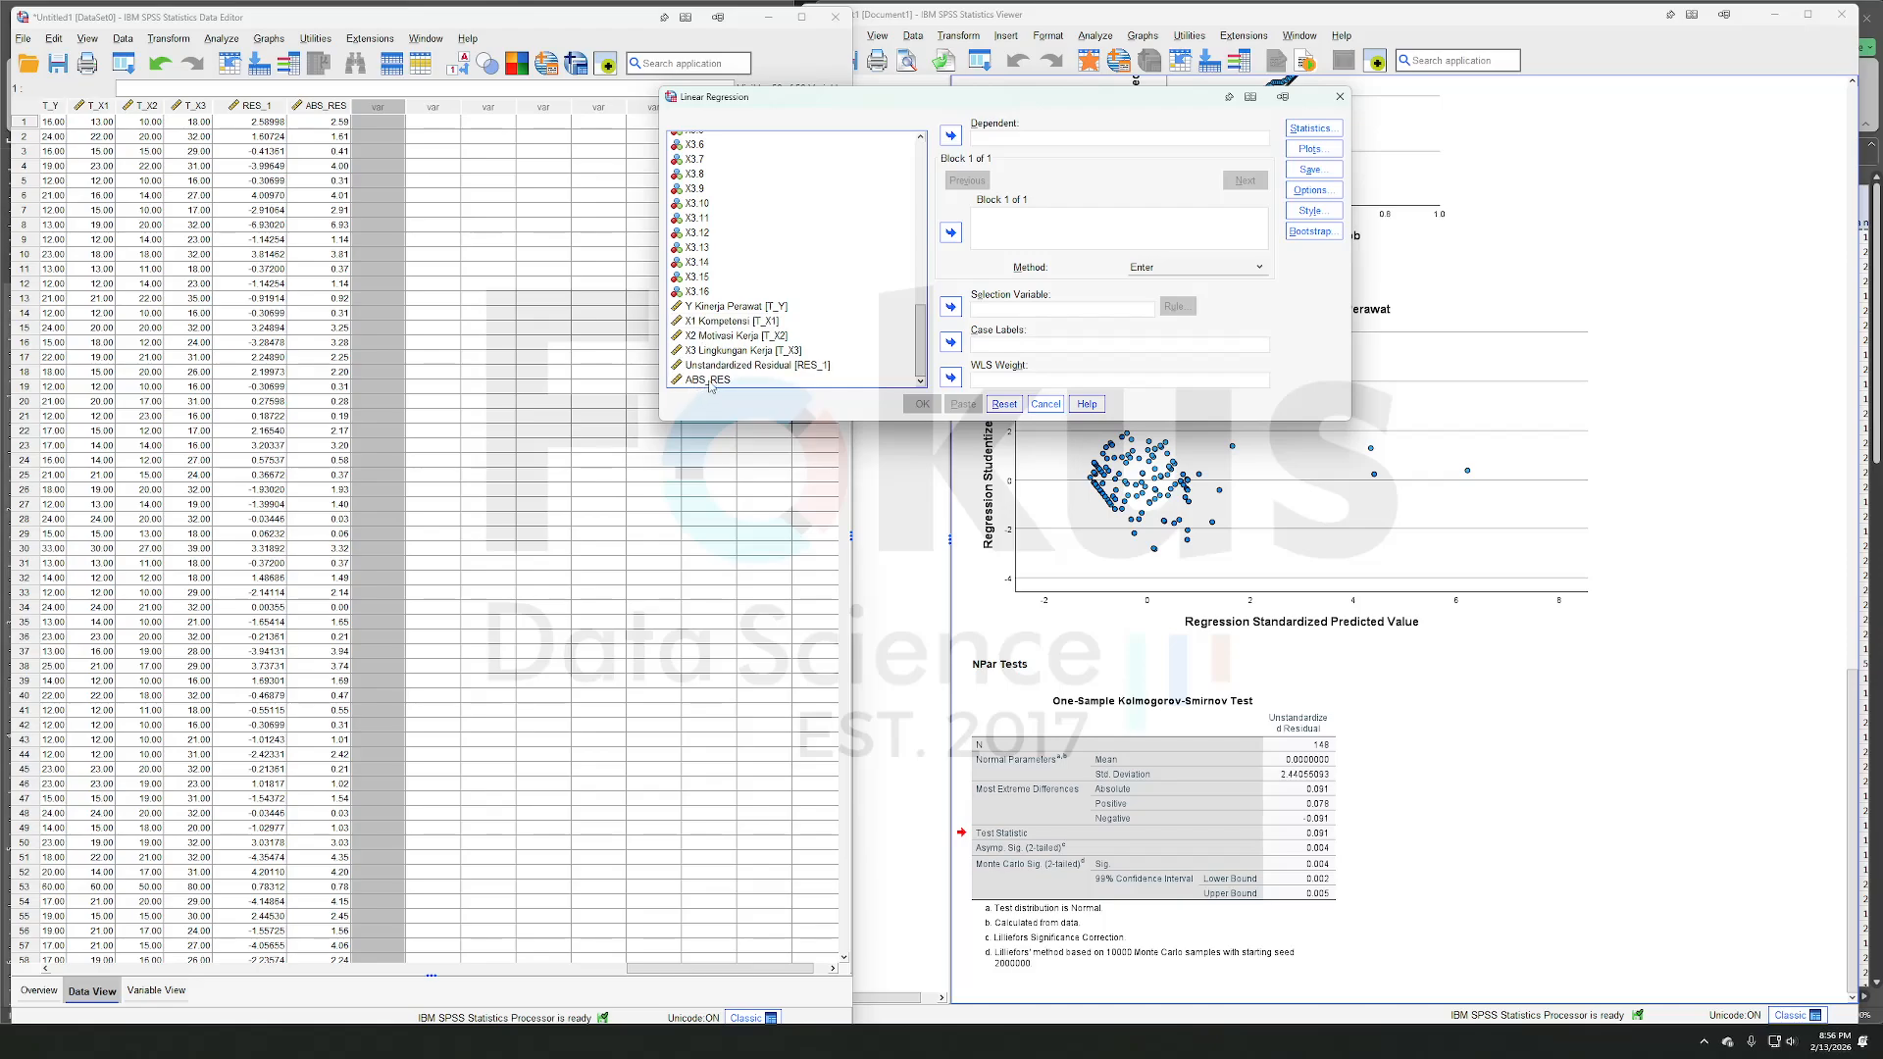
pyautogui.click(951, 136)
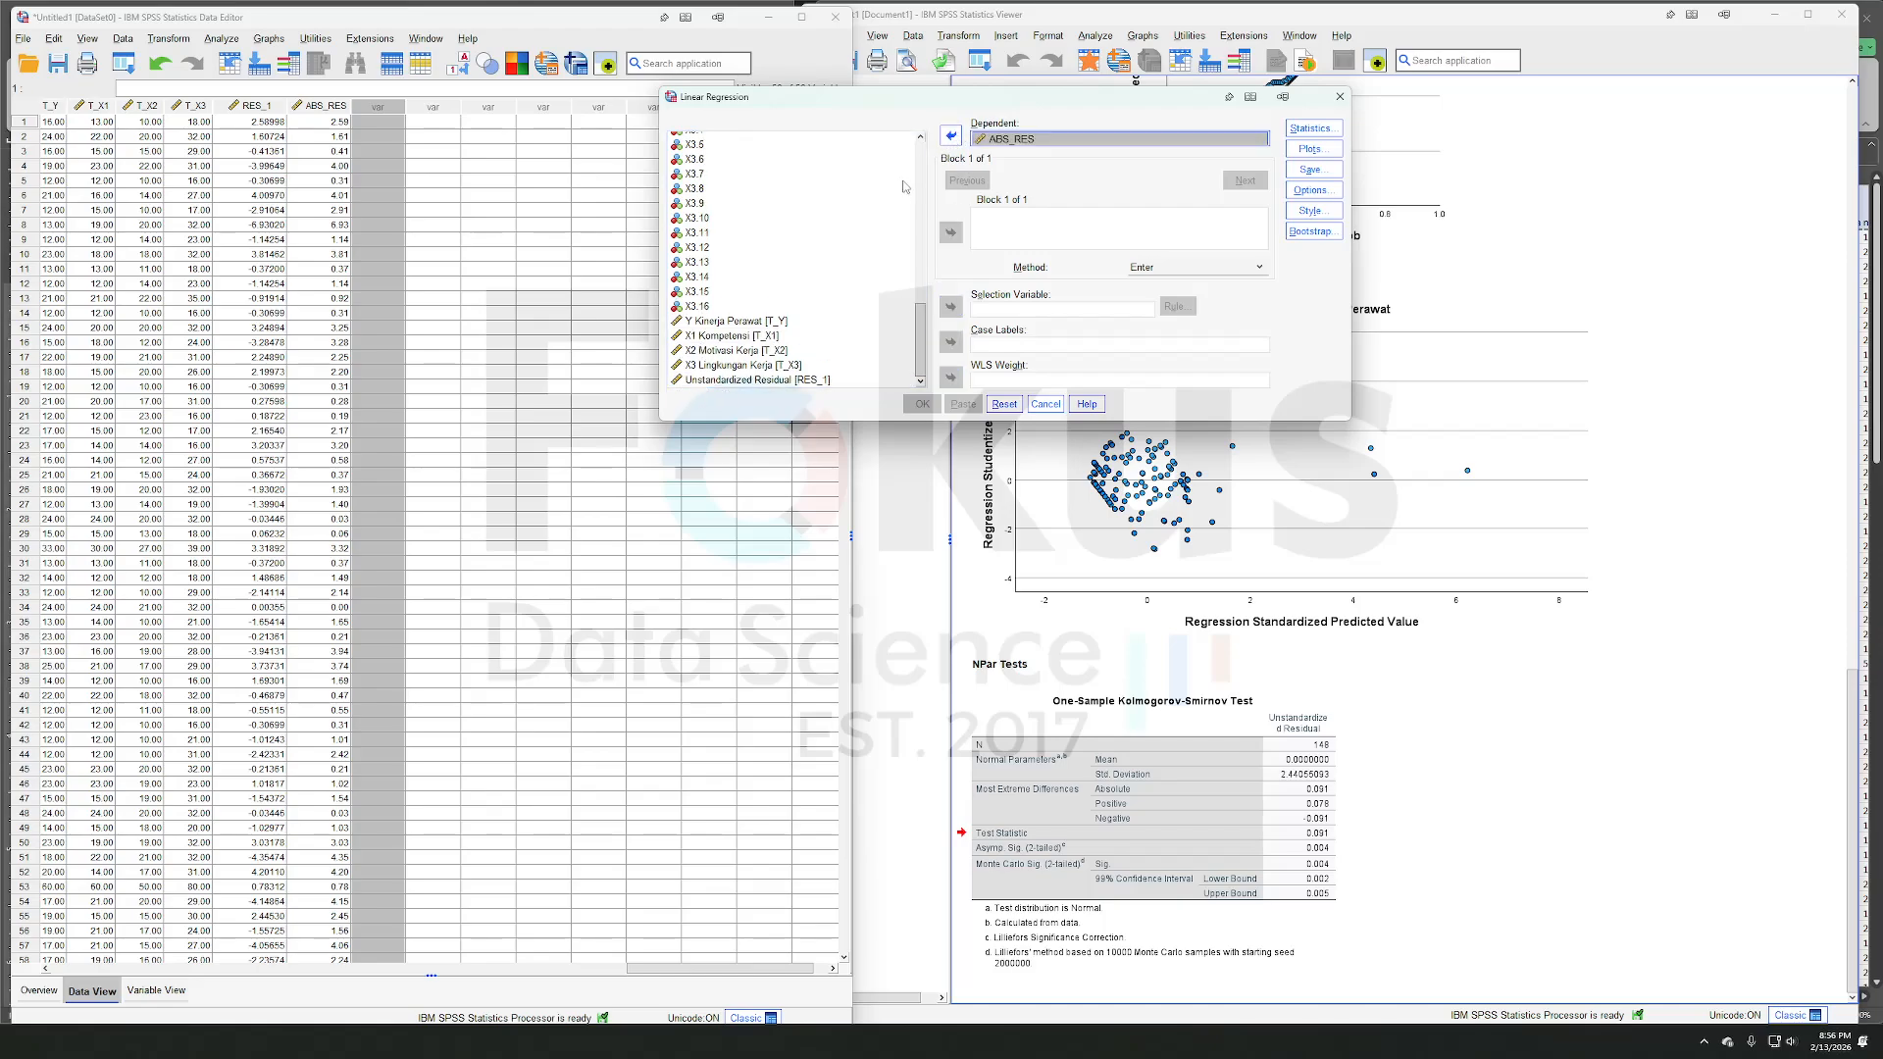
pyautogui.click(731, 335)
pyautogui.keyDown('shift'); pyautogui.click(746, 365); pyautogui.keyUp('shift')
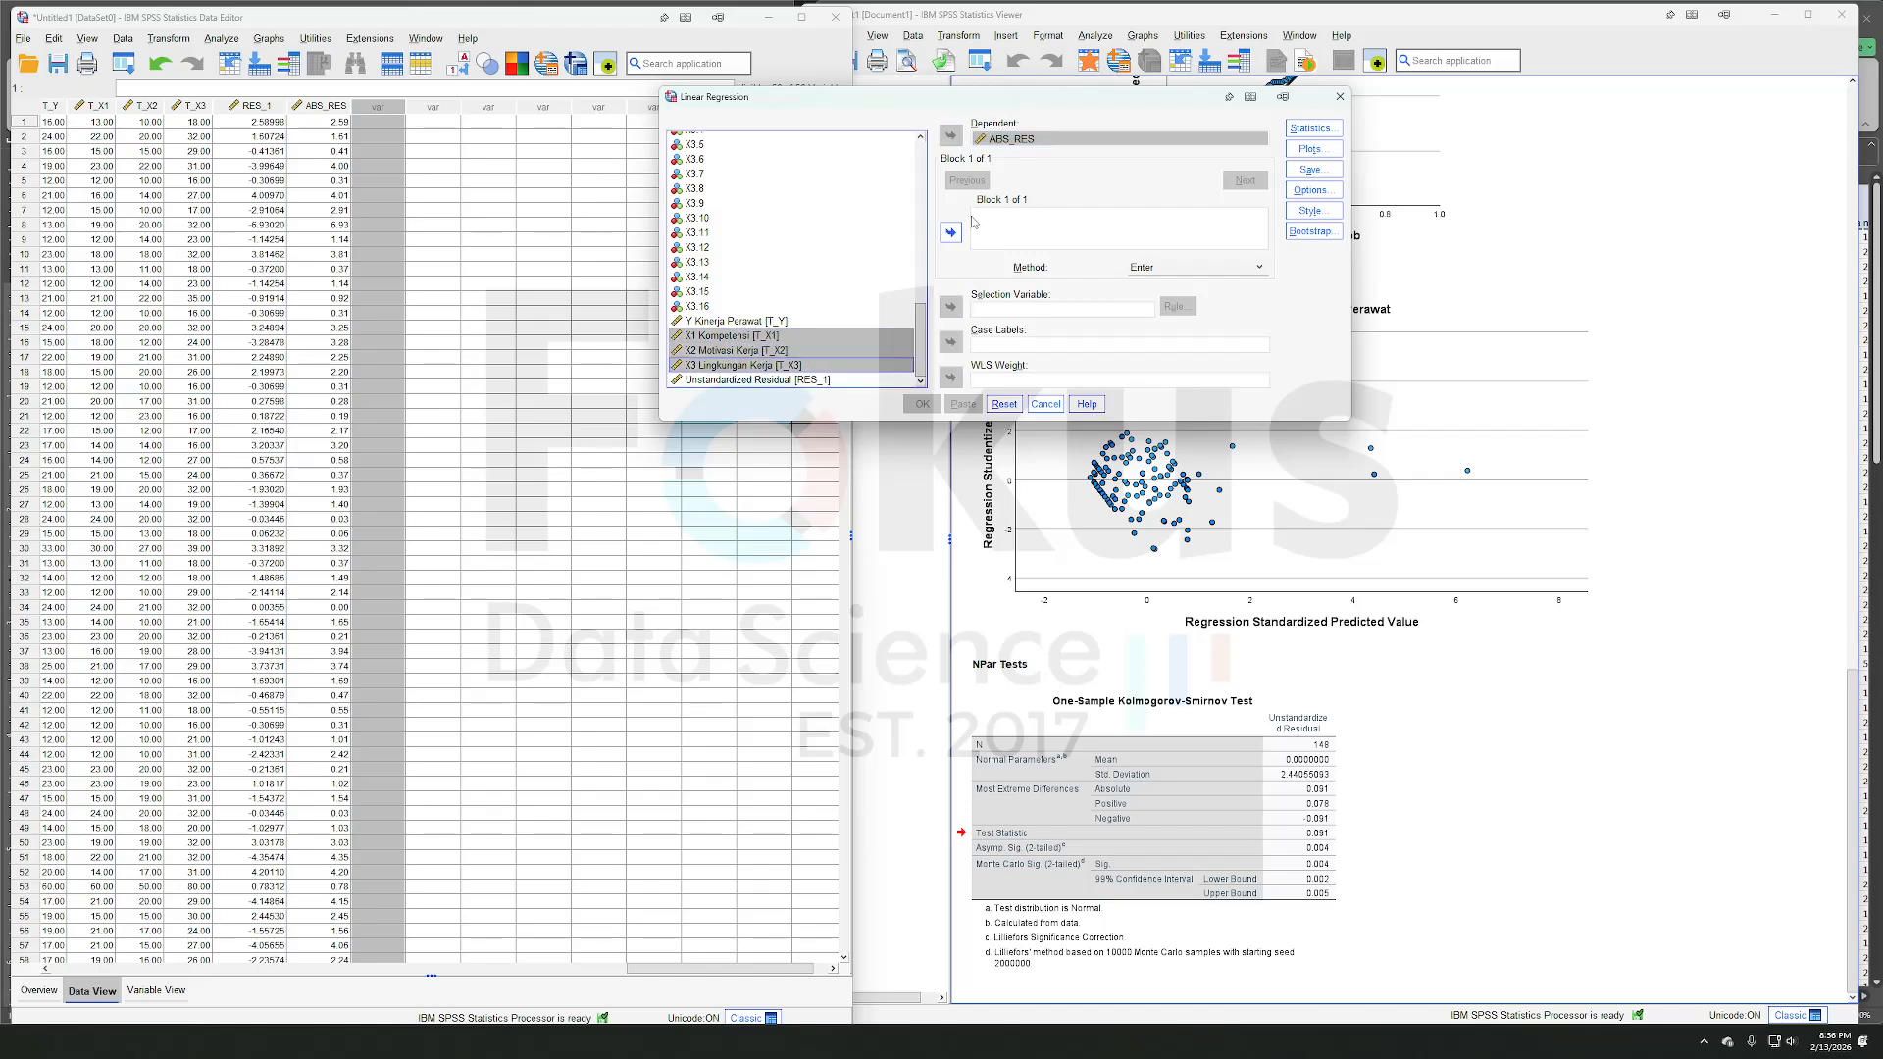
pyautogui.click(950, 233)
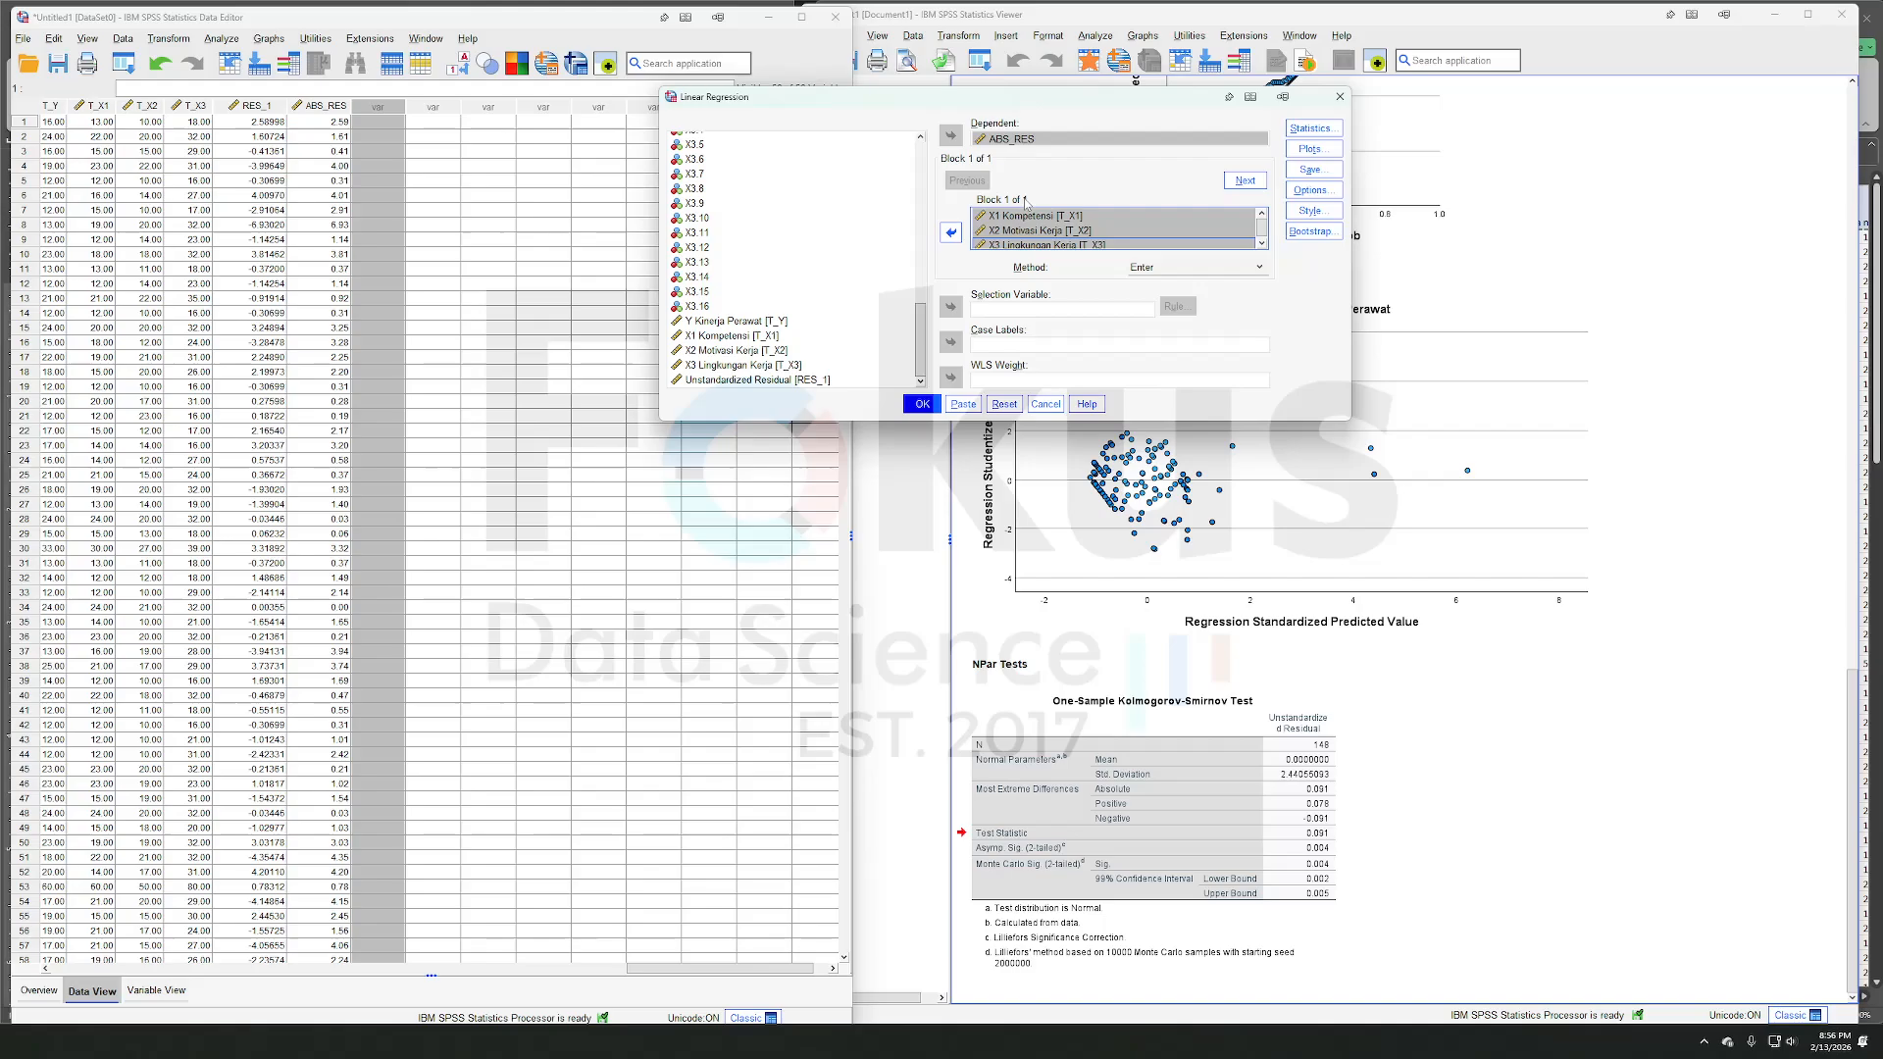
pyautogui.click(922, 403)
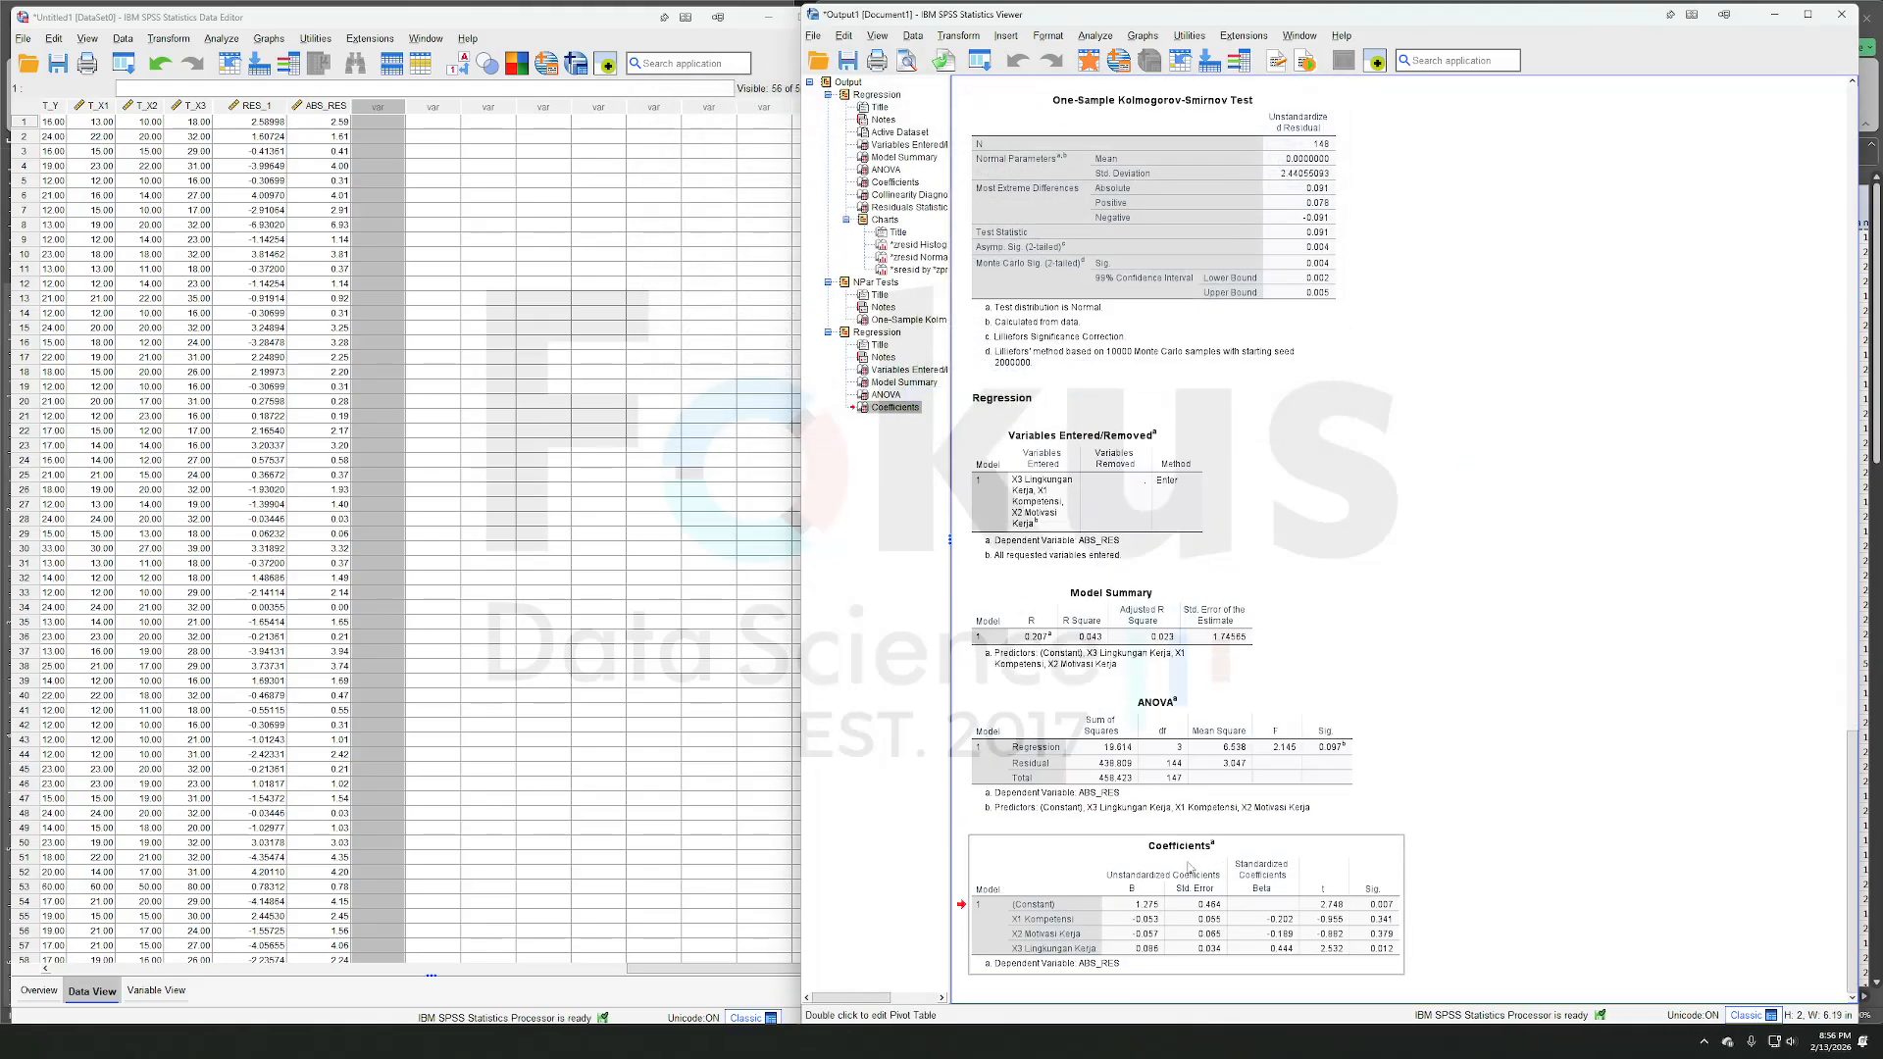
# - Retitle the new regression's Coefficients table as "Heteroskedastistias" and close the pivot table editor
pyautogui.doubleClick(1199, 849)
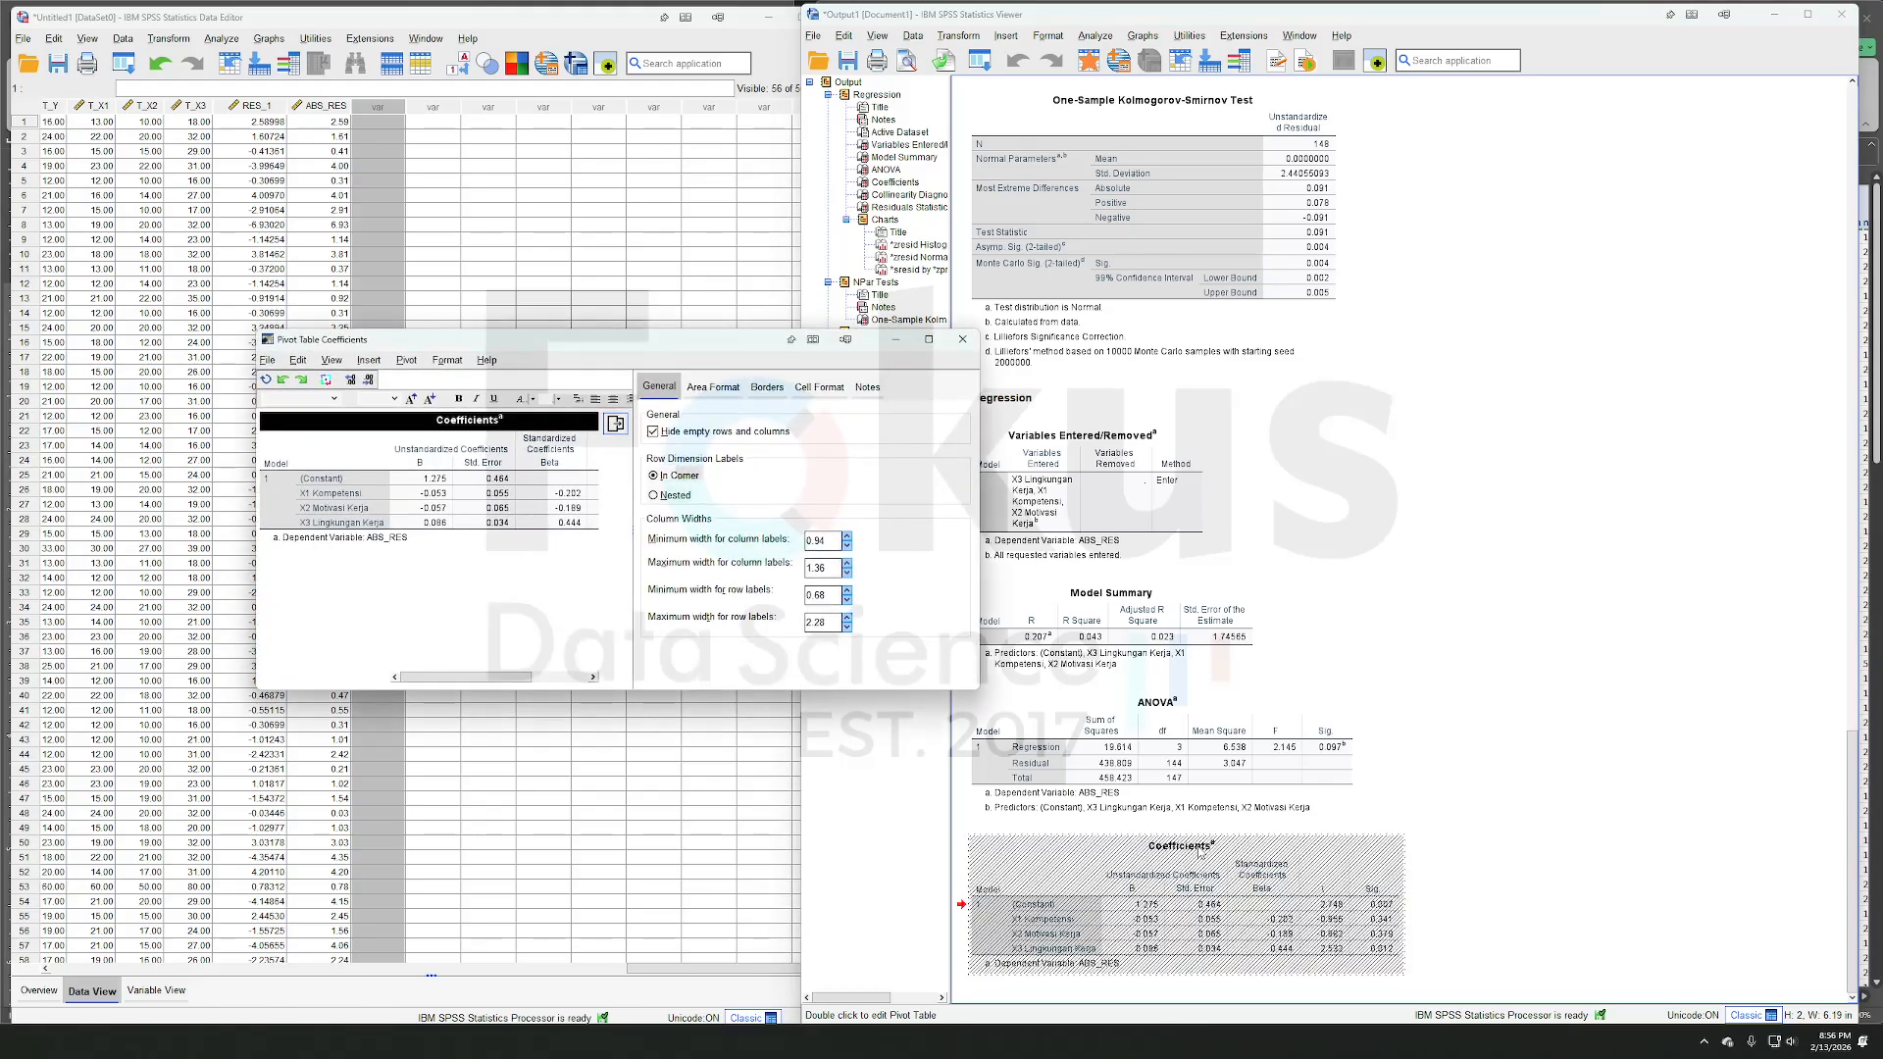
pyautogui.doubleClick(488, 426)
pyautogui.press('BackSpace')
pyautogui.write('Heteroskedas')
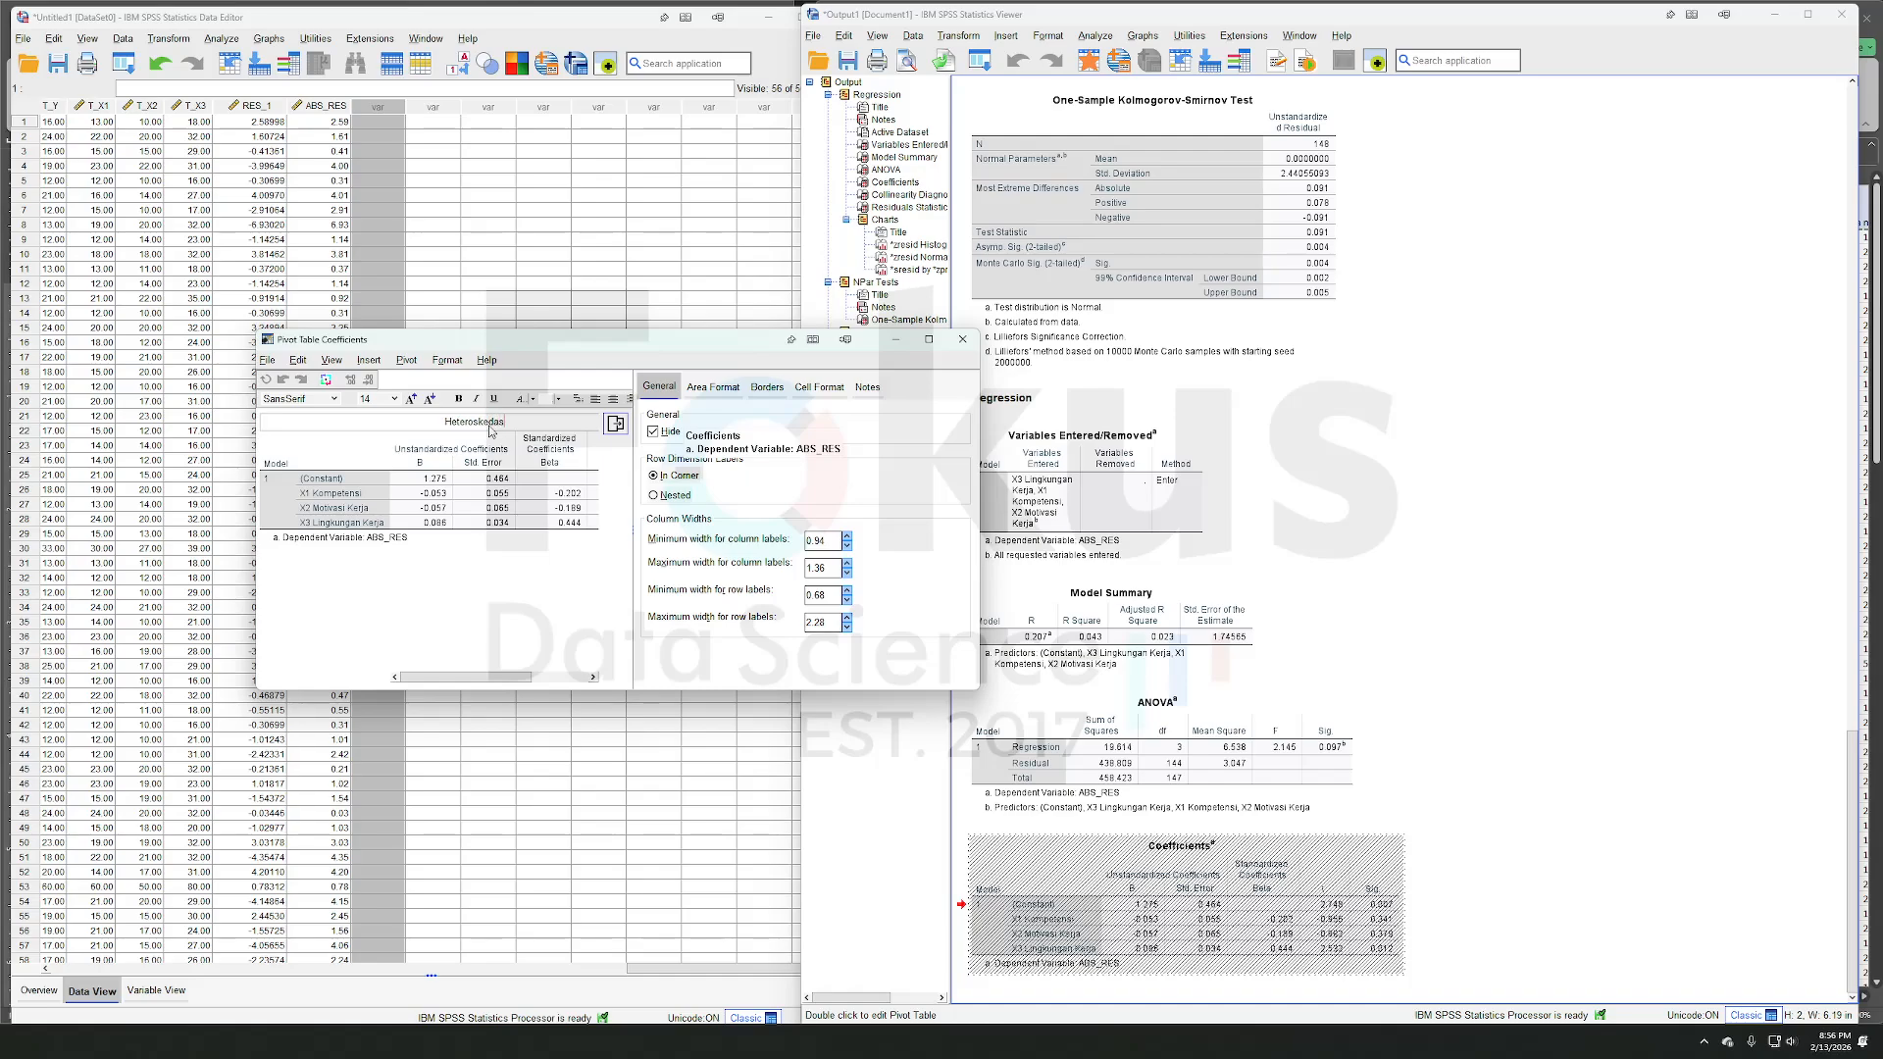
pyautogui.write('tistias')
pyautogui.press('Return')
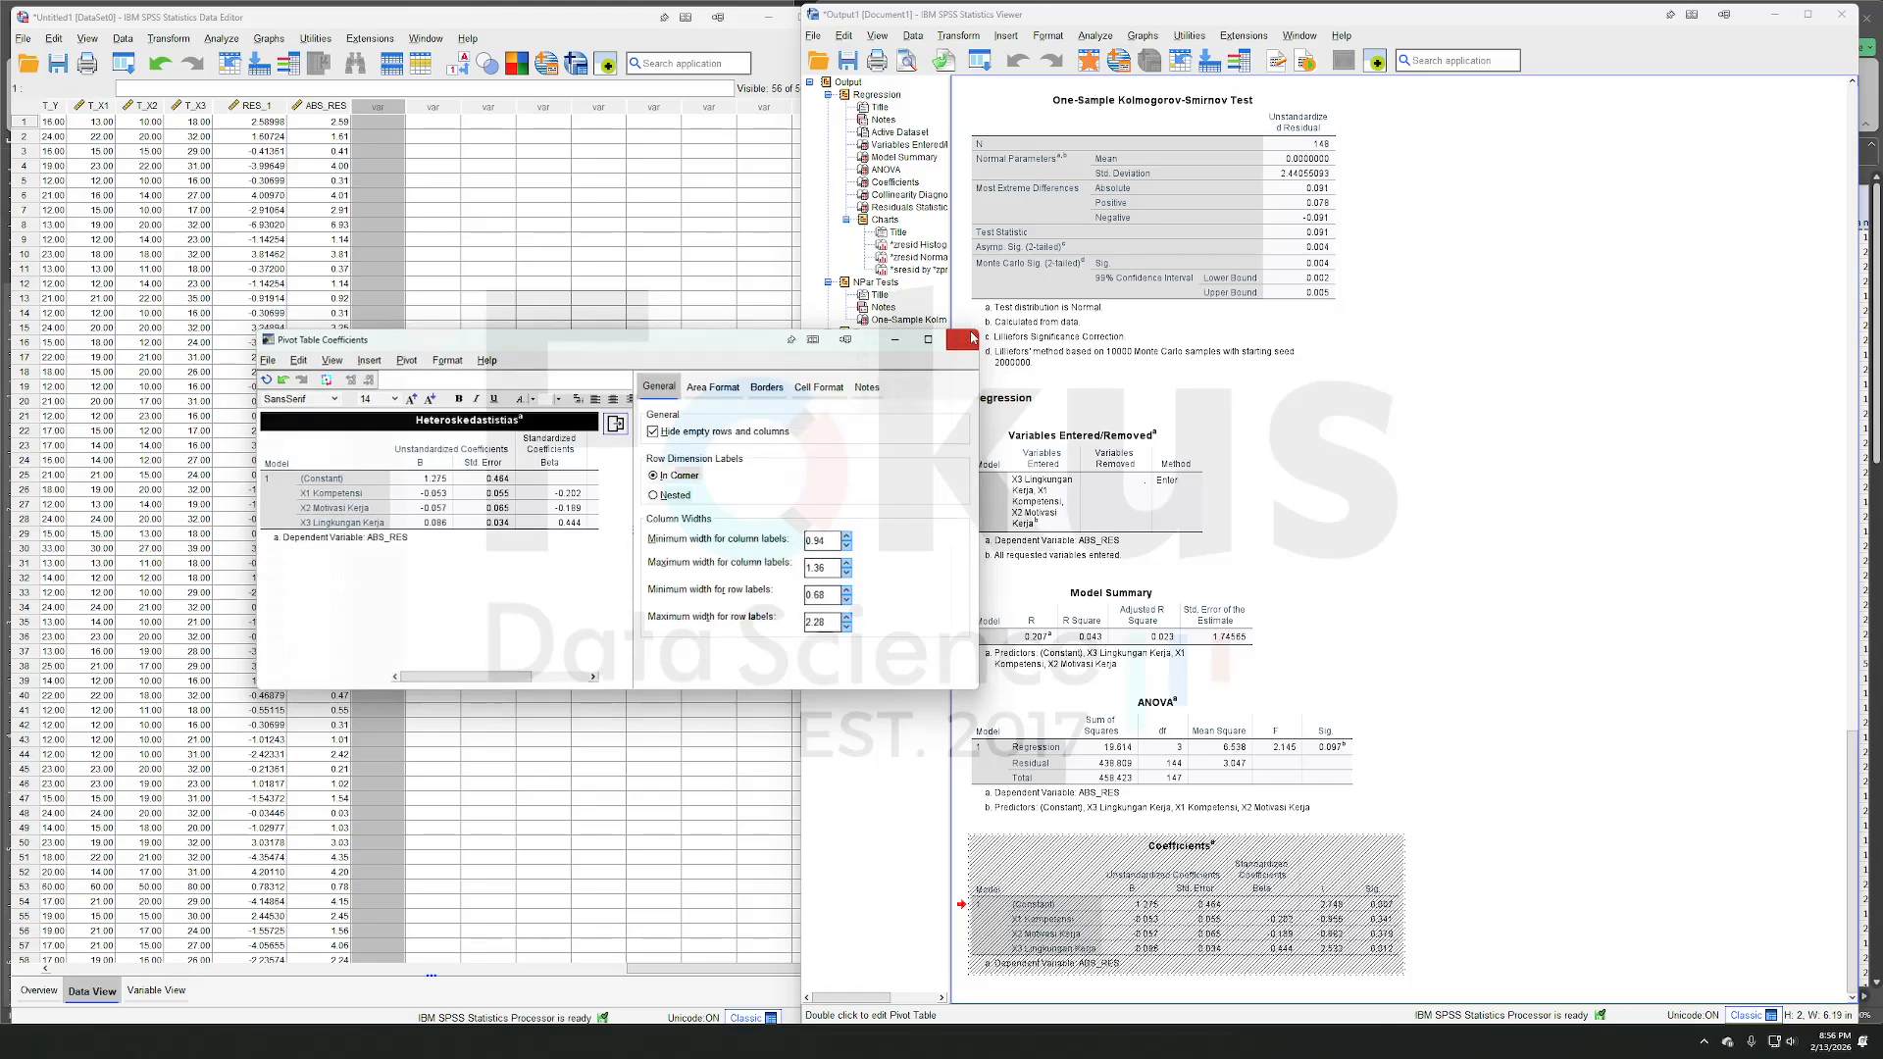
pyautogui.click(962, 339)
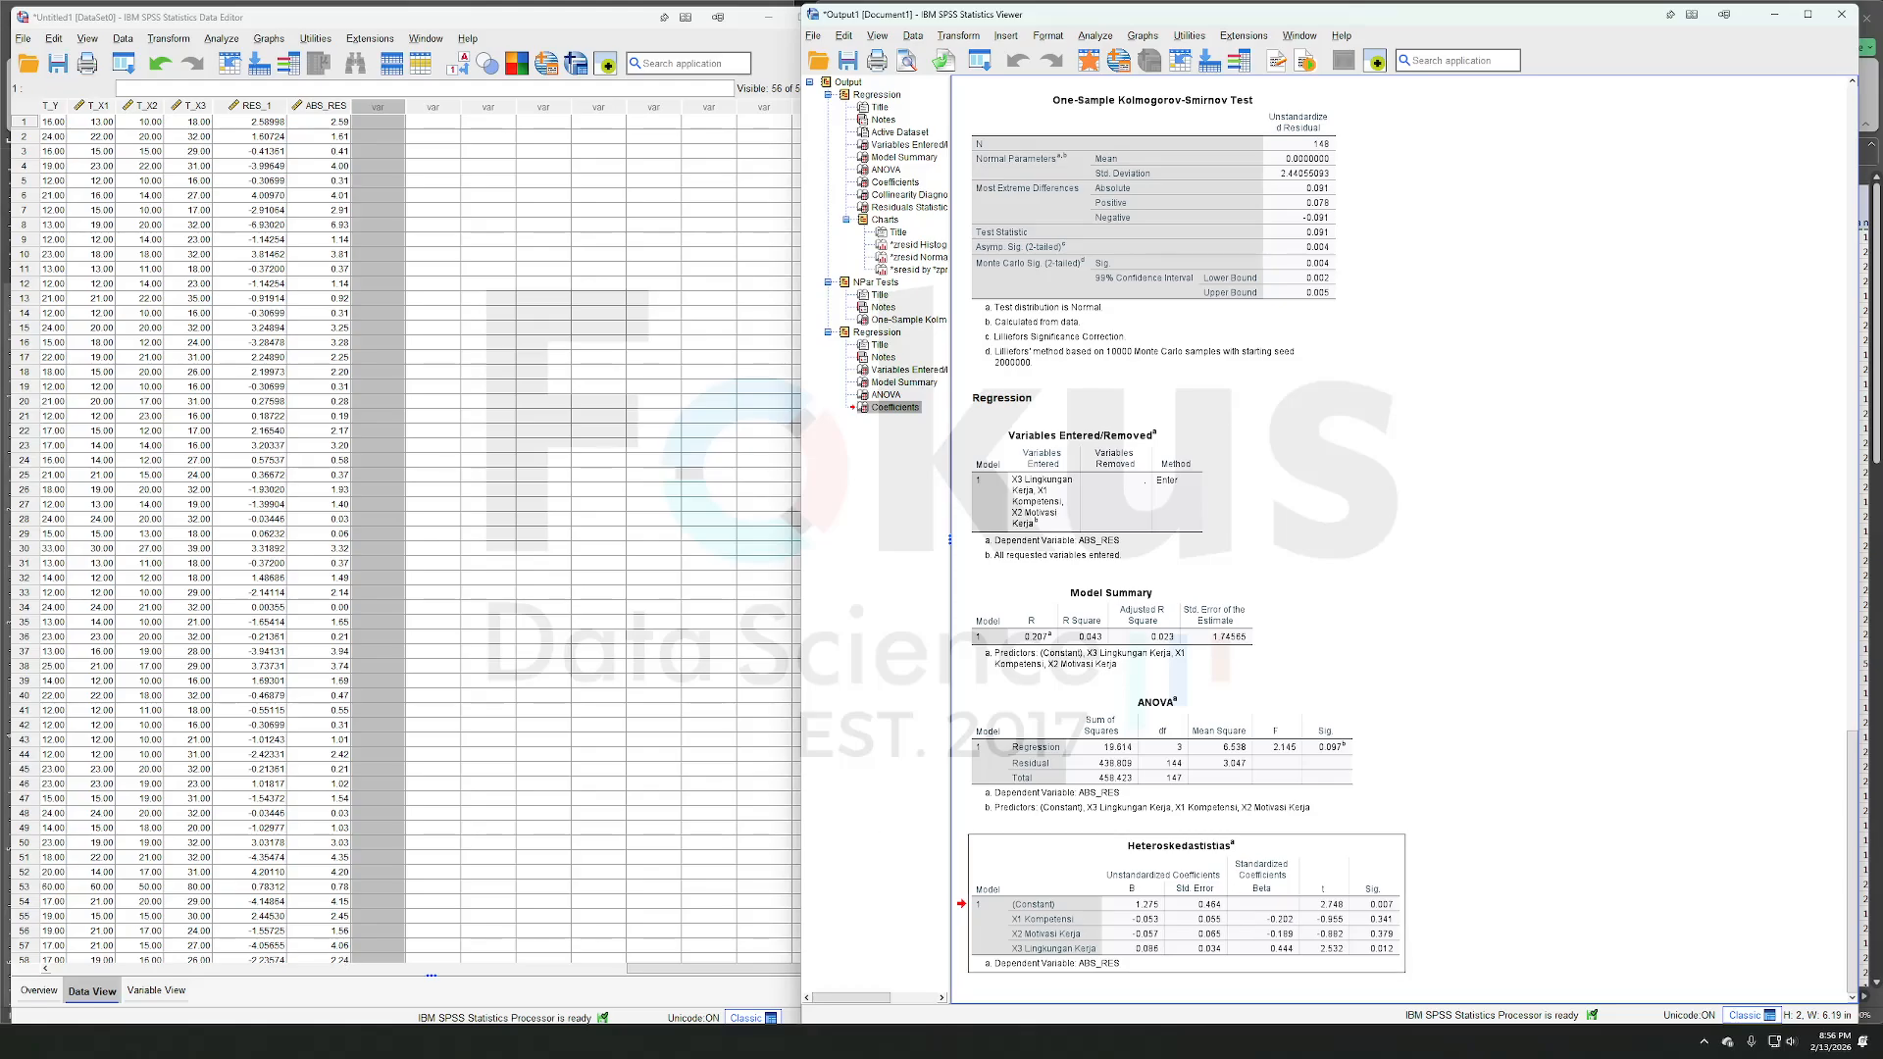
# - Switch to the Word report's Uji Normalitas section and bring up the One-Sample Kolmogorov-Smirnov Test output for comparison
pyautogui.click(610, 1042)
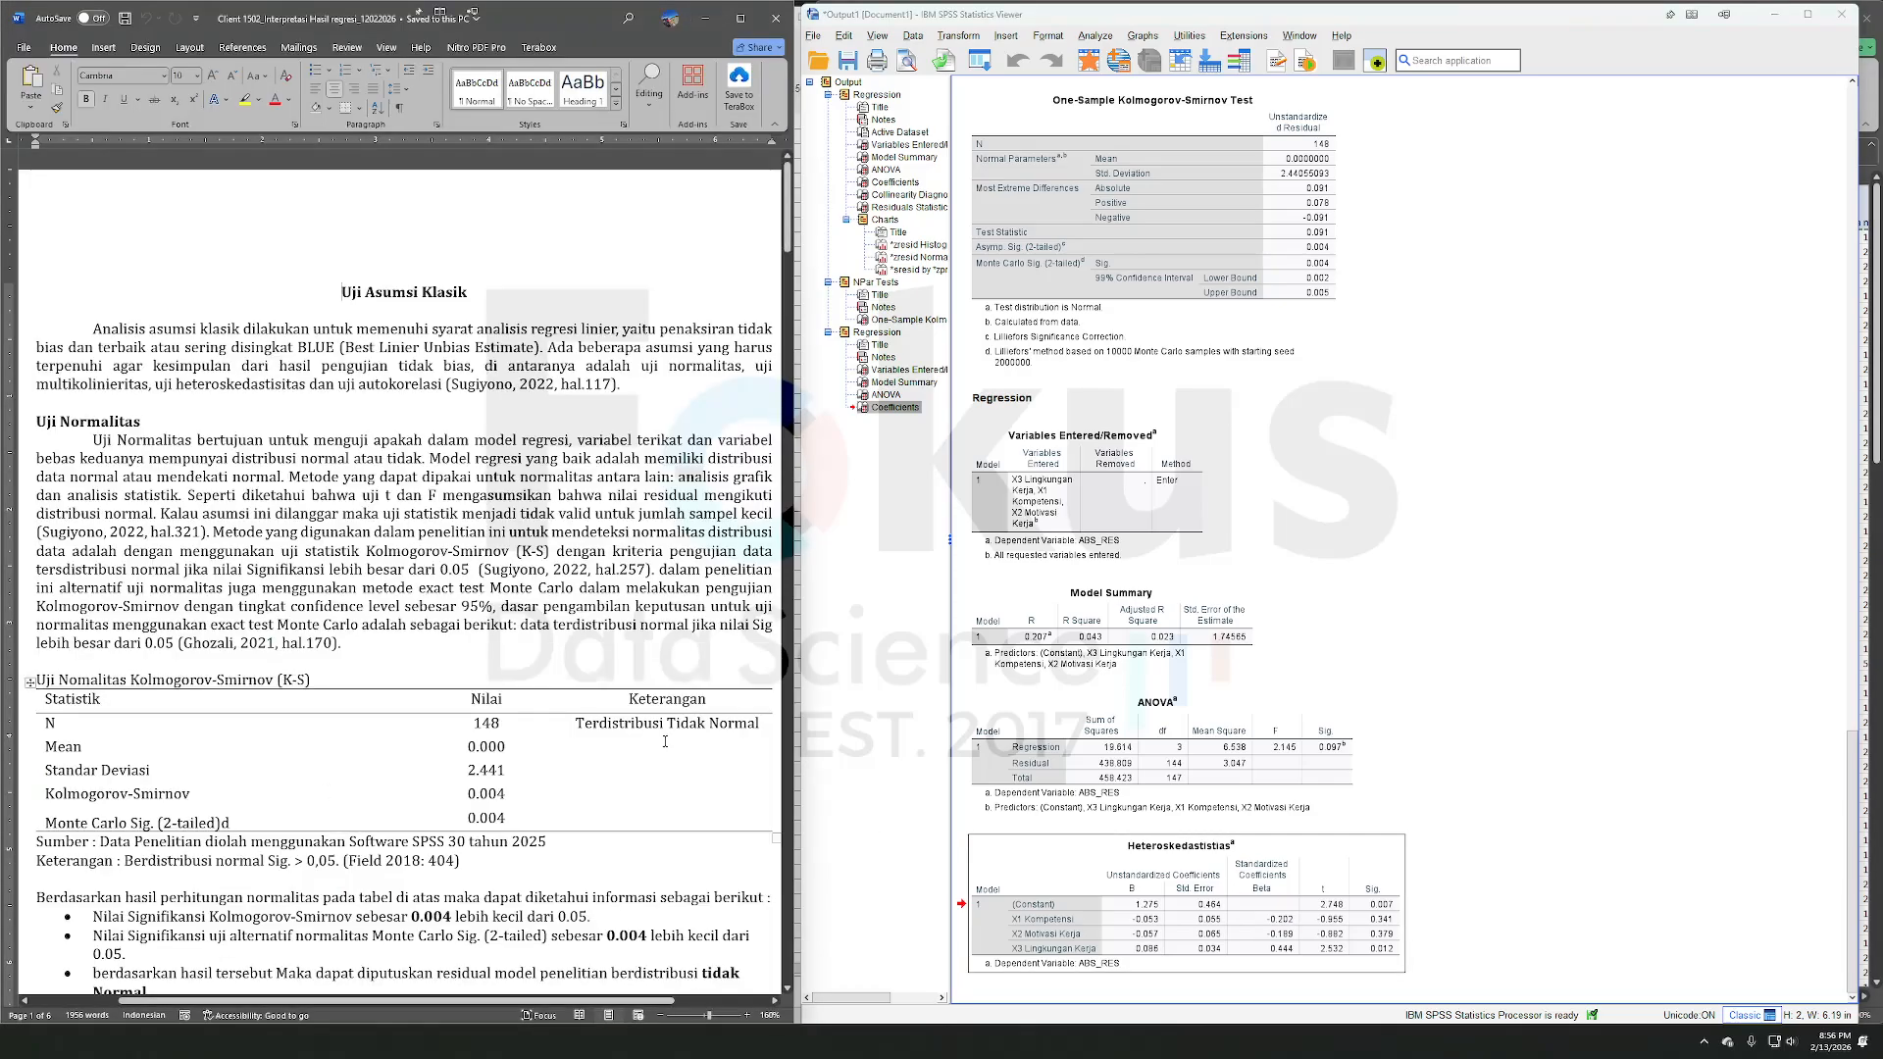
pyautogui.scroll(-5, 692, 700)
pyautogui.scroll(5, 690, 687)
pyautogui.scroll(-3, 681, 475)
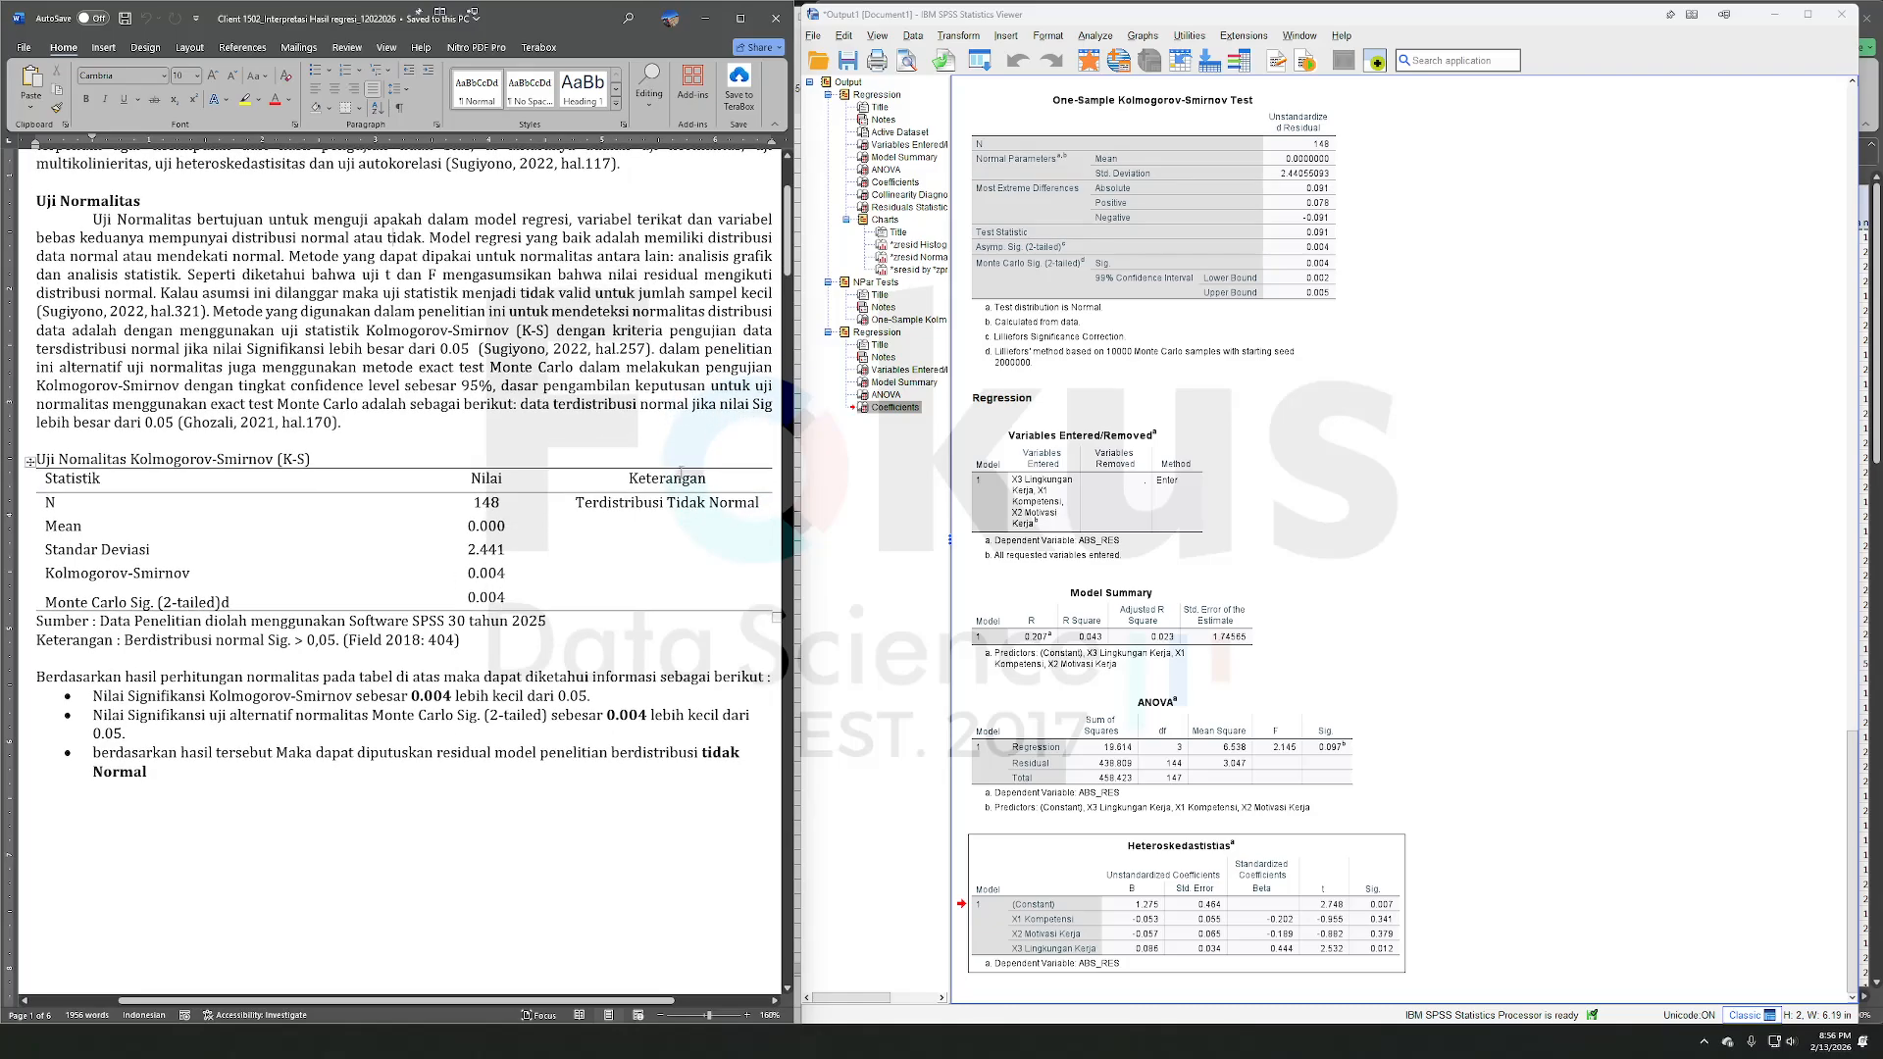
pyautogui.click(627, 504)
pyautogui.click(908, 320)
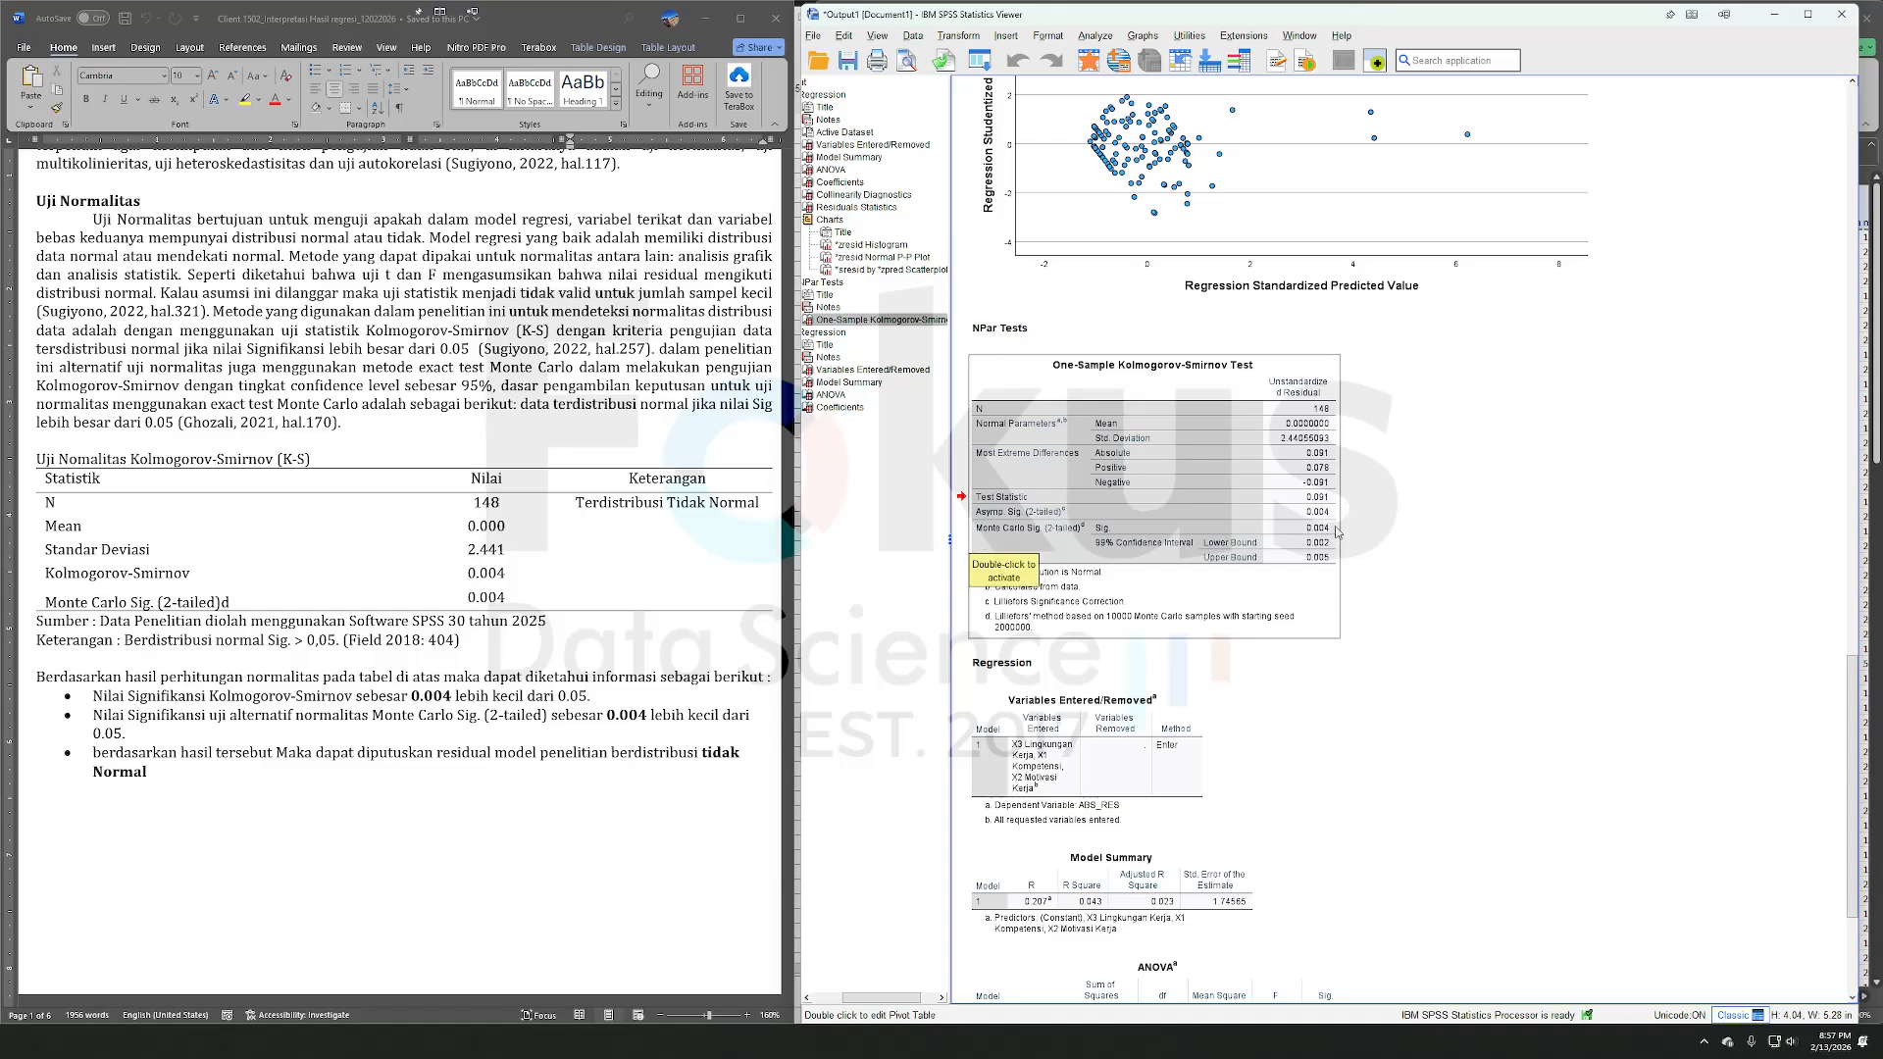
# - Review the report's Kolmogorov-Smirnov and Monte Carlo significance values along with the normality criteria and written interpretation
pyautogui.click(470, 660)
pyautogui.moveTo(513, 594); pyautogui.dragTo(471, 582)
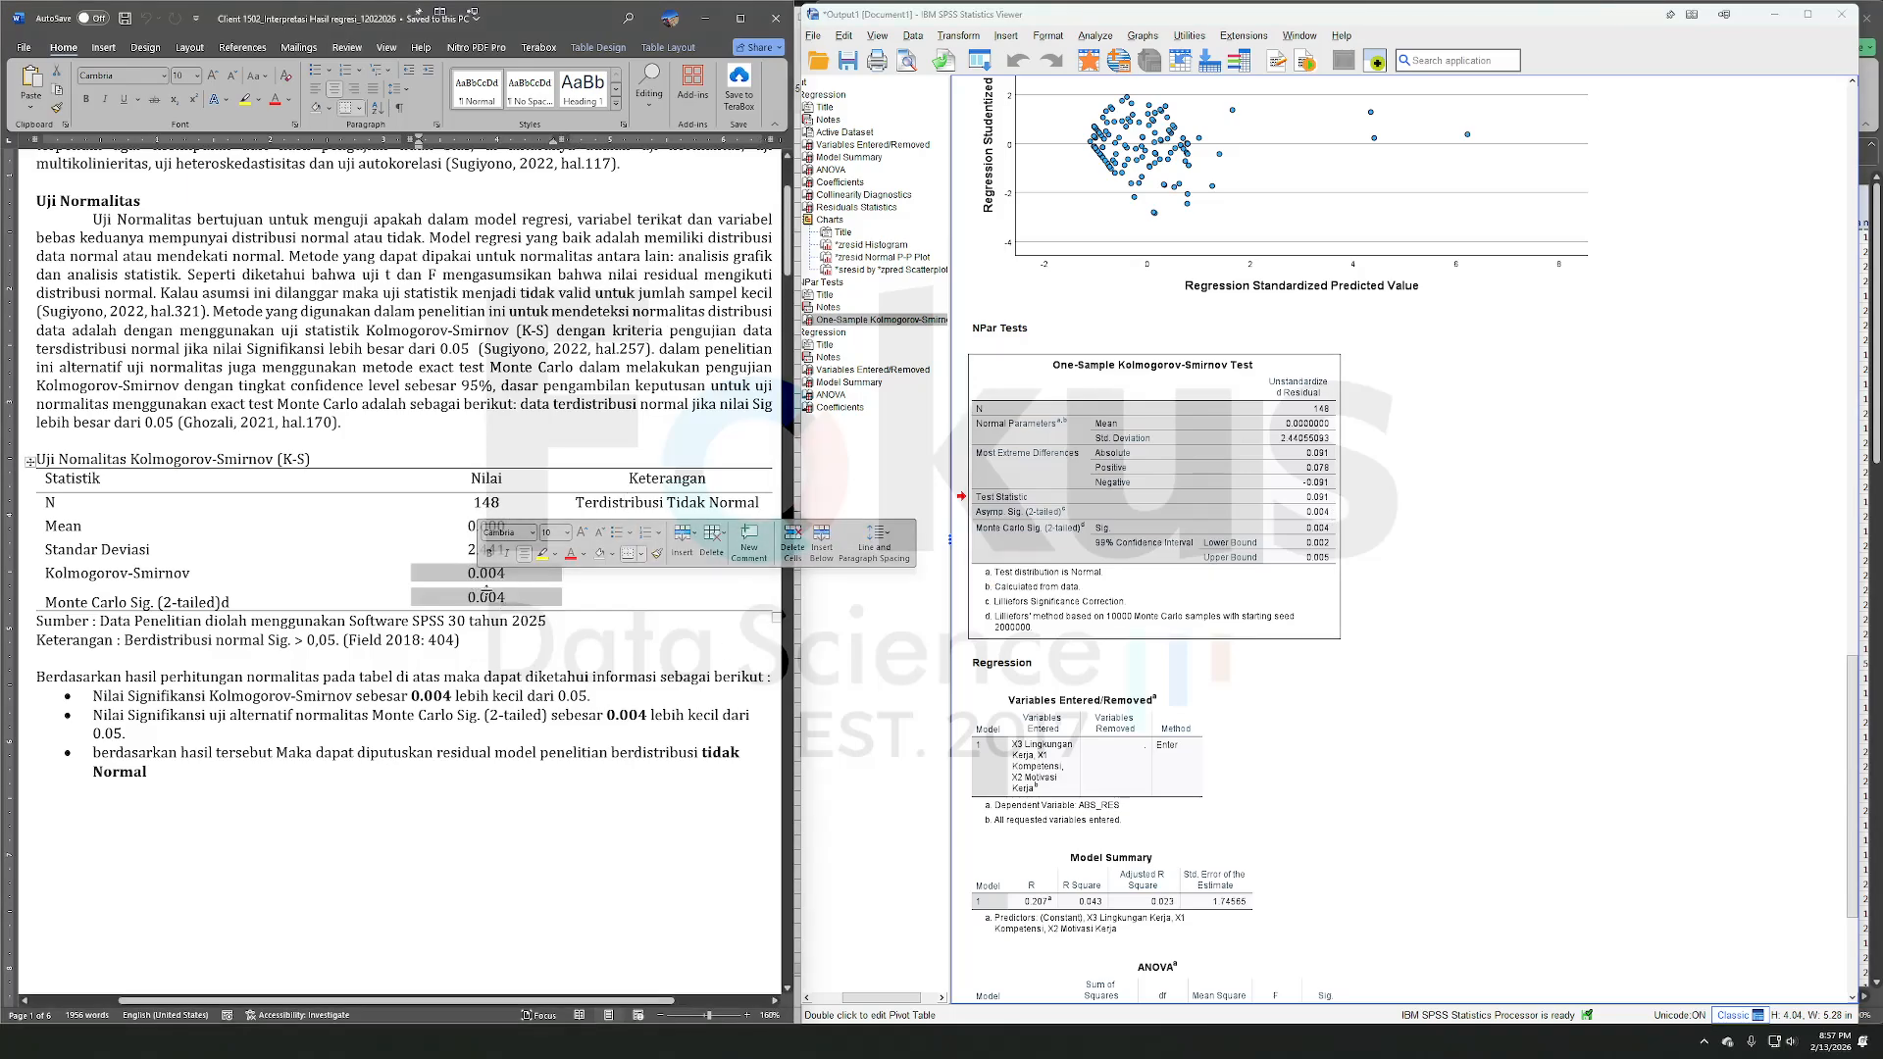
pyautogui.click(499, 574)
pyautogui.click(478, 716)
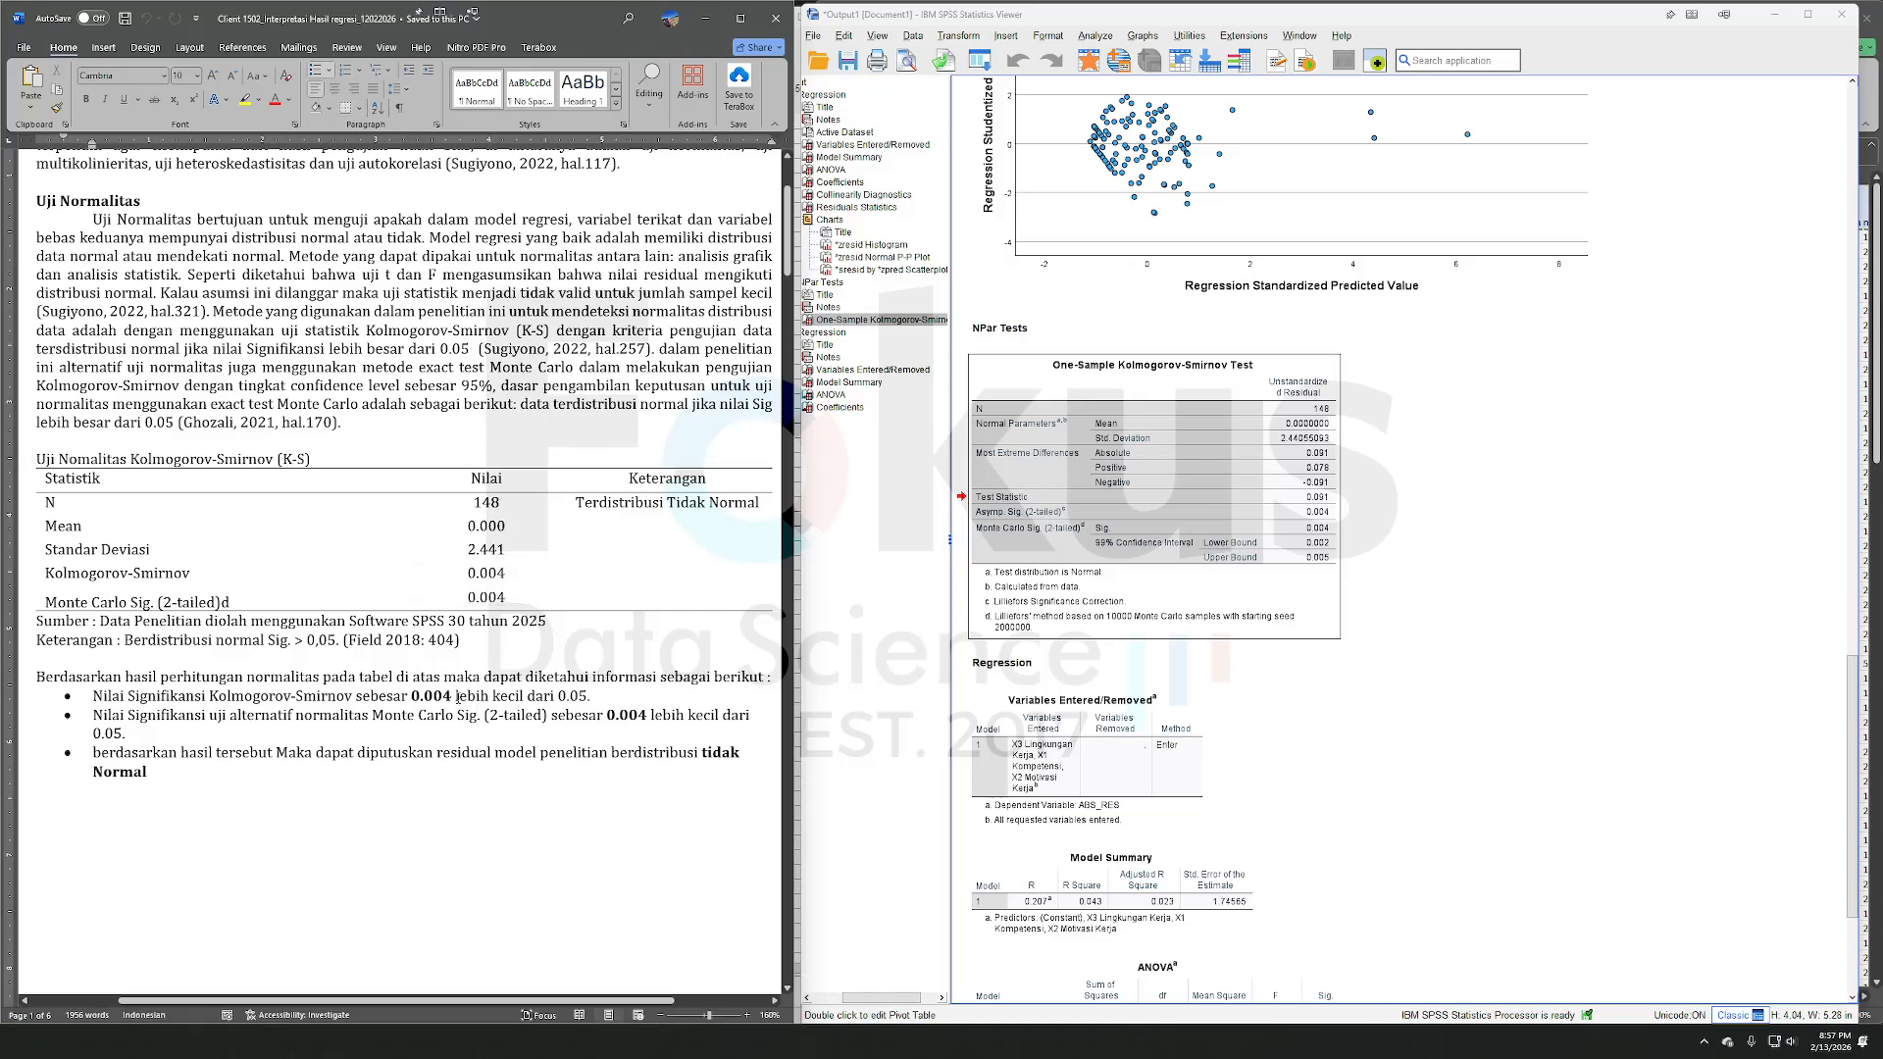
pyautogui.scroll(3, 429, 693)
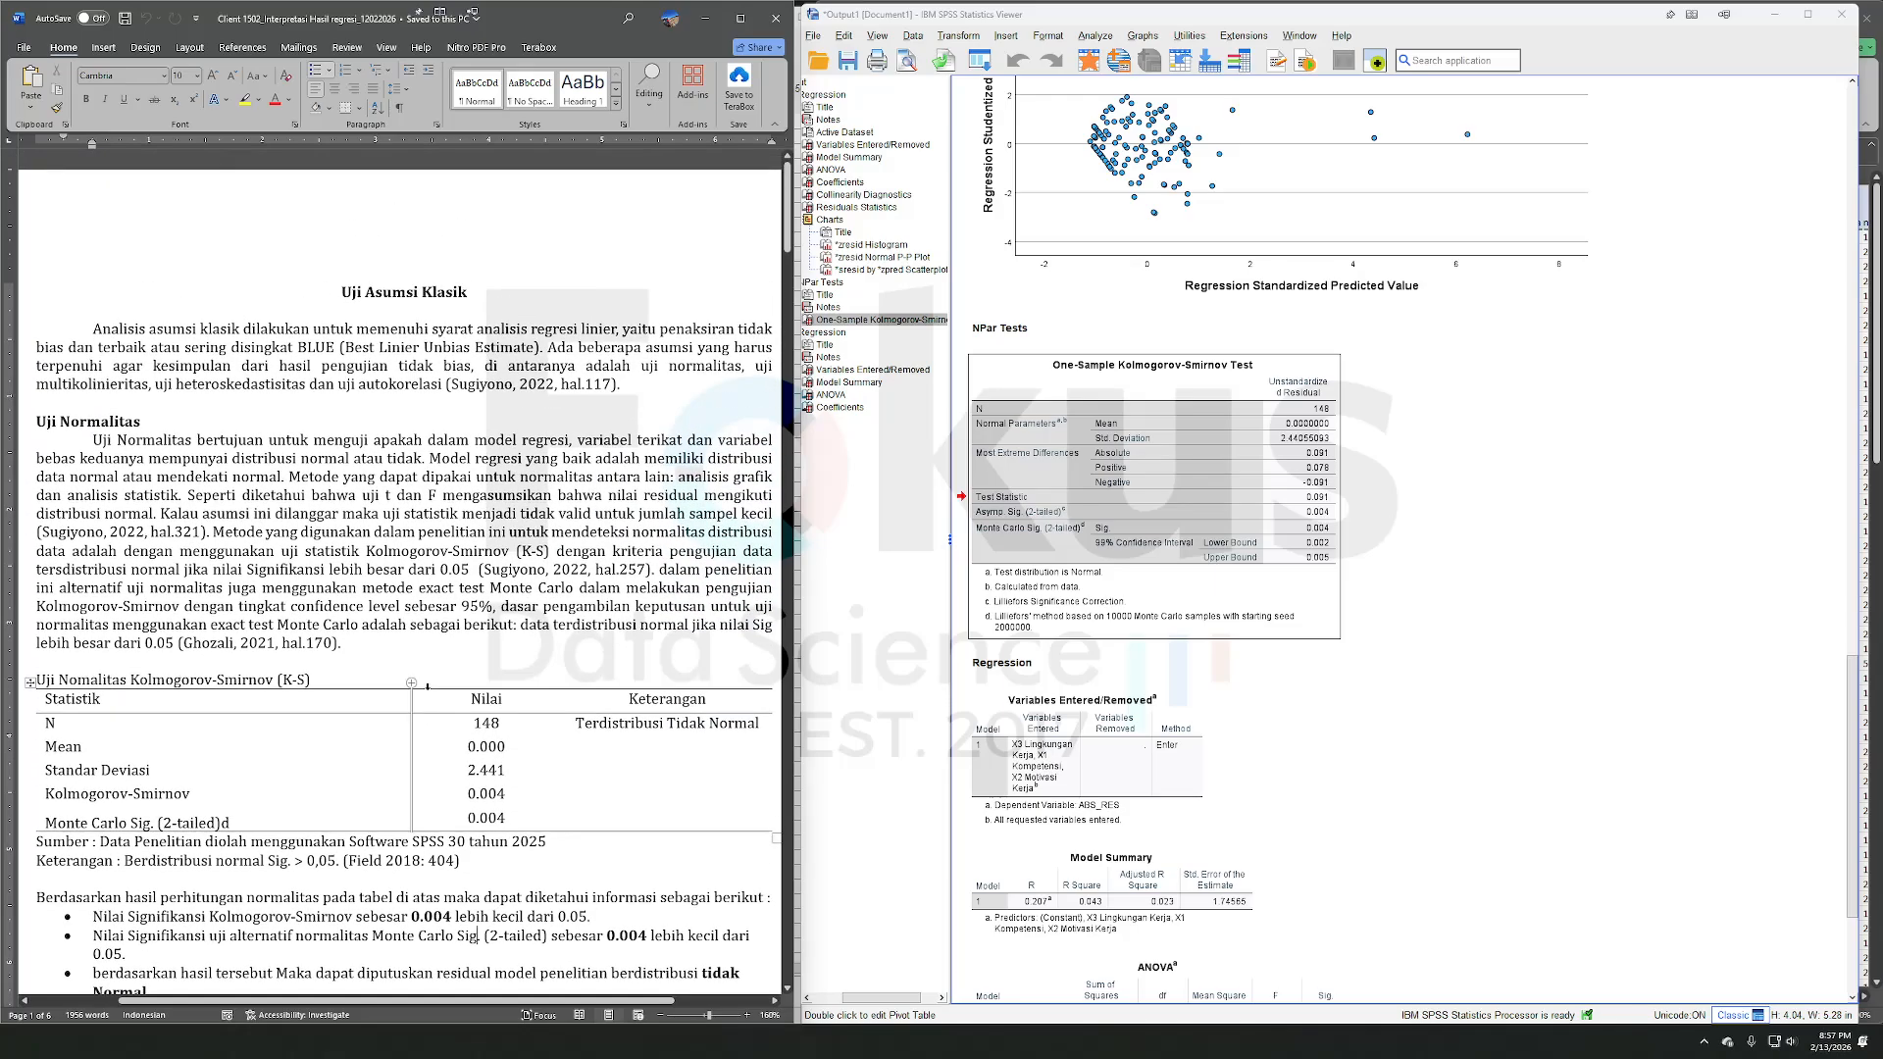
pyautogui.click(388, 660)
pyautogui.click(158, 403)
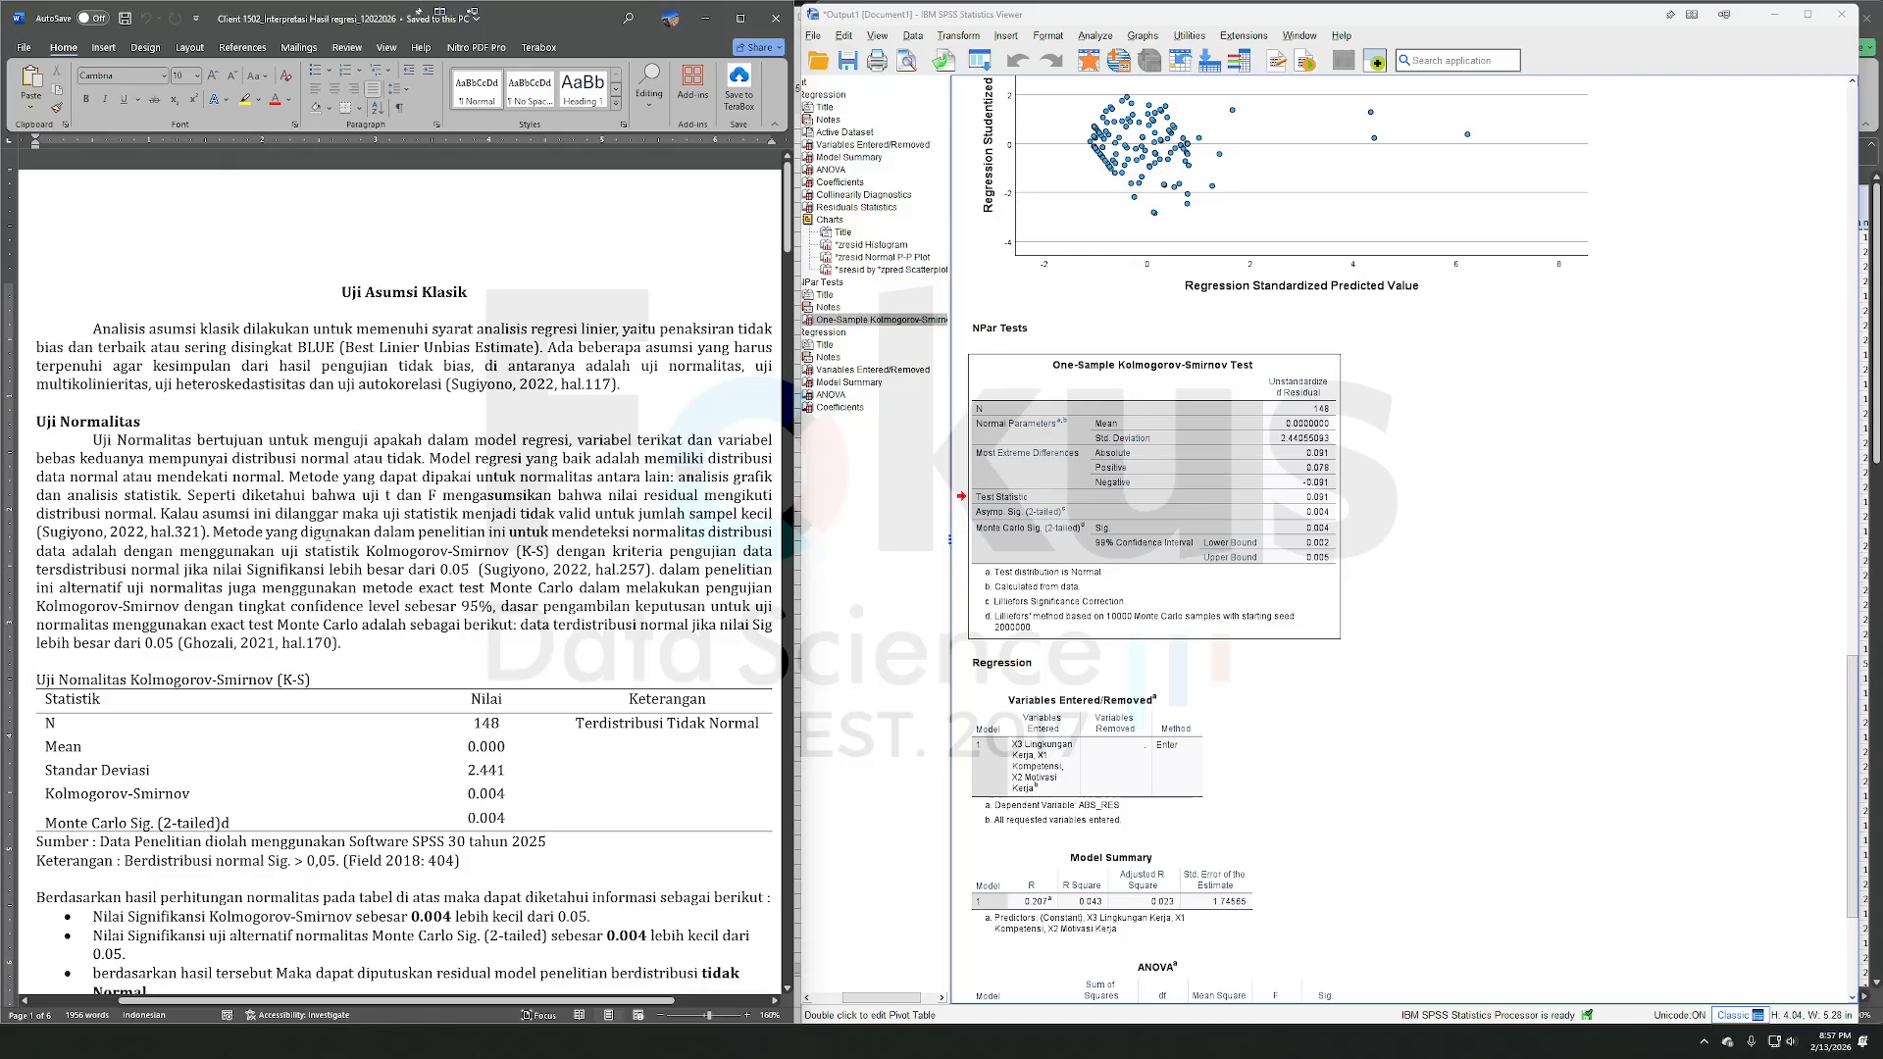
pyautogui.scroll(-5, 310, 577)
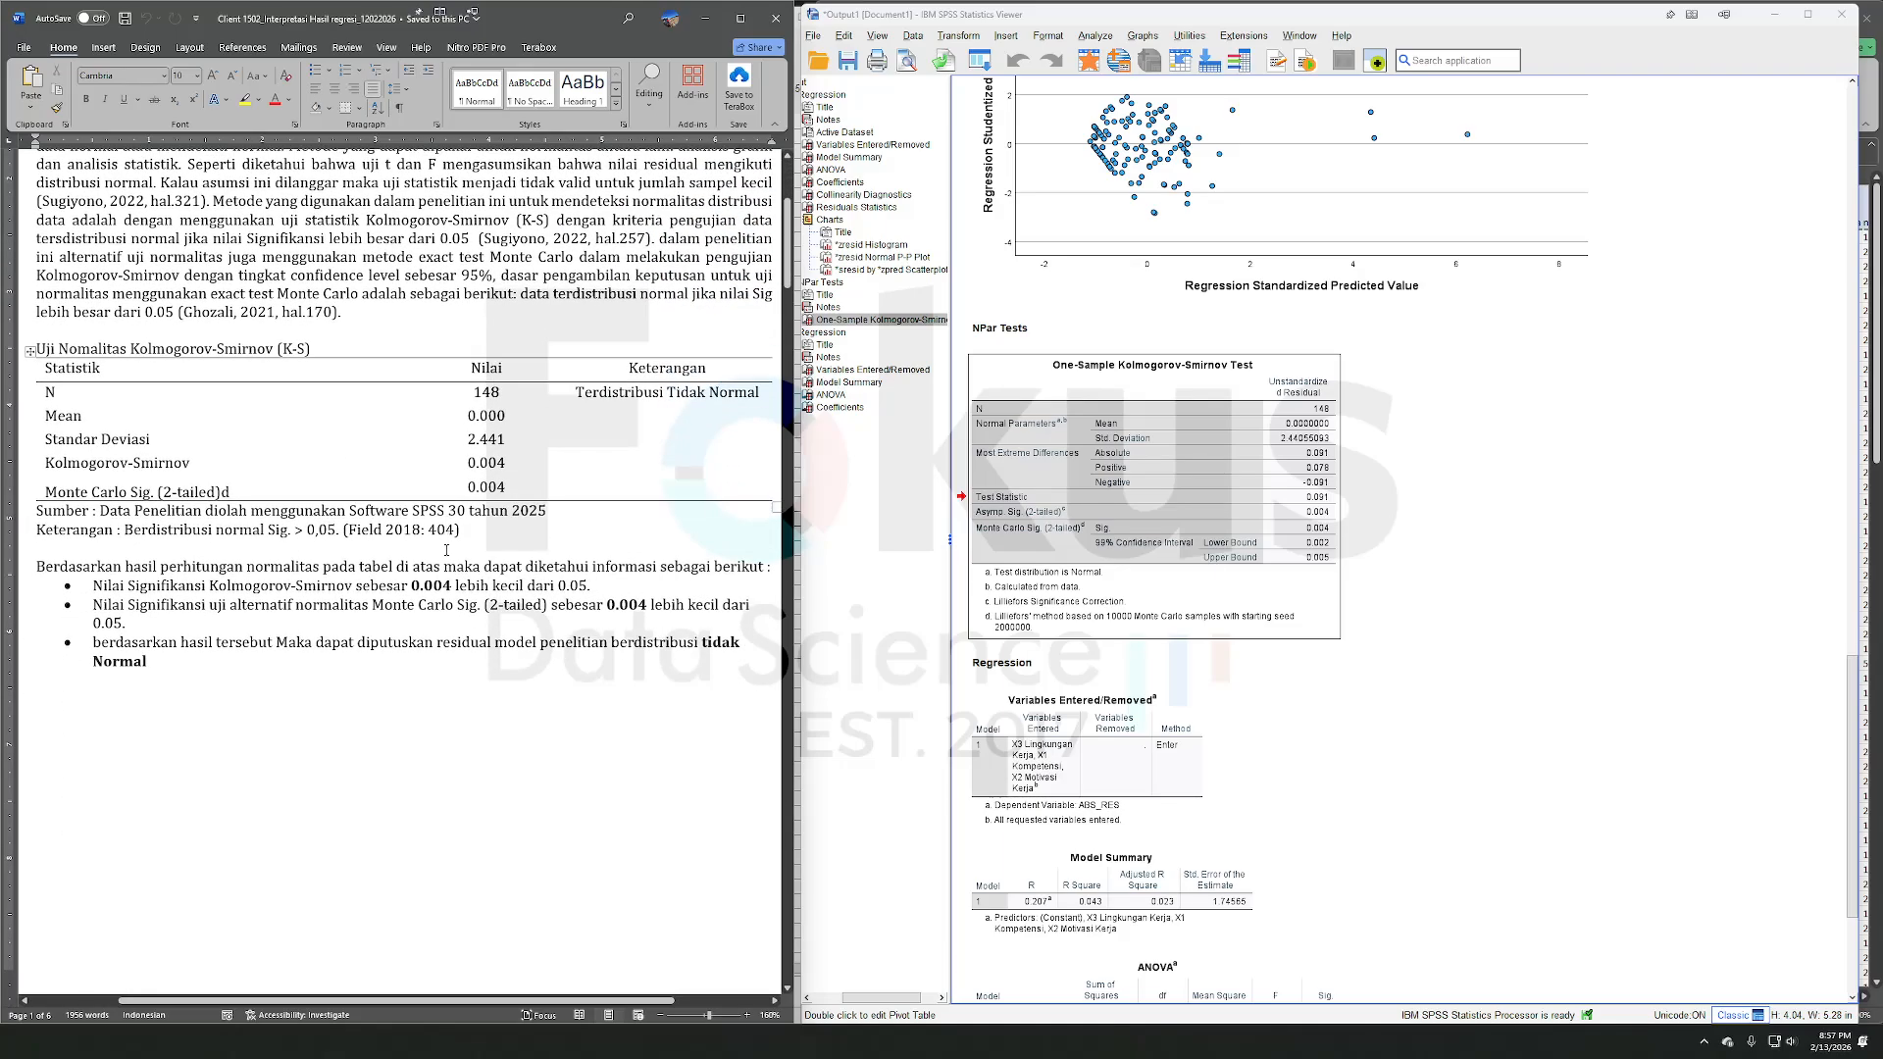
pyautogui.click(437, 589)
# - Compare the report's Uji Autokorelasi section with the Durbin-Watson value in the SPSS Model Summary of the first regression
pyautogui.scroll(6, 381, 511)
pyautogui.scroll(-12, 359, 731)
pyautogui.scroll(-10, 359, 731)
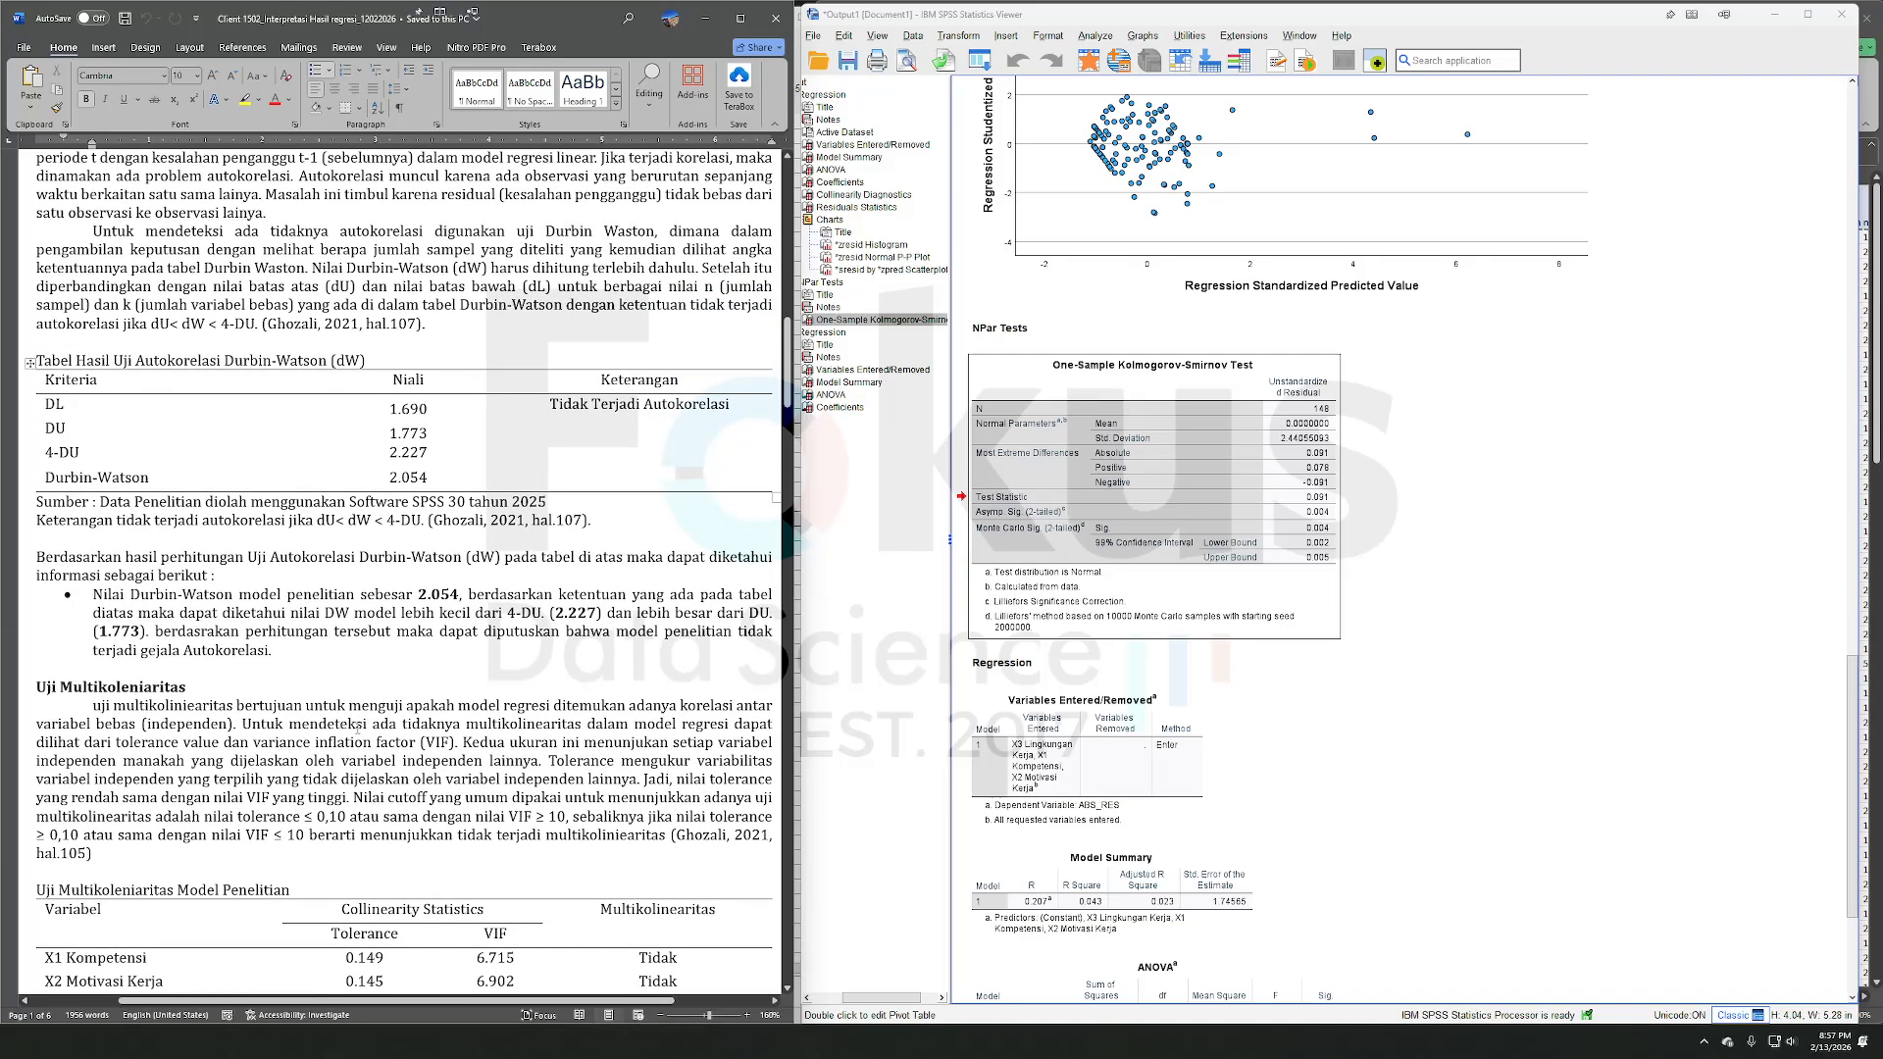
pyautogui.scroll(2, 130, 326)
pyautogui.moveTo(67, 232); pyautogui.dragTo(93, 232)
pyautogui.click(1487, 593)
pyautogui.scroll(3, 1487, 595)
pyautogui.scroll(10, 1486, 593)
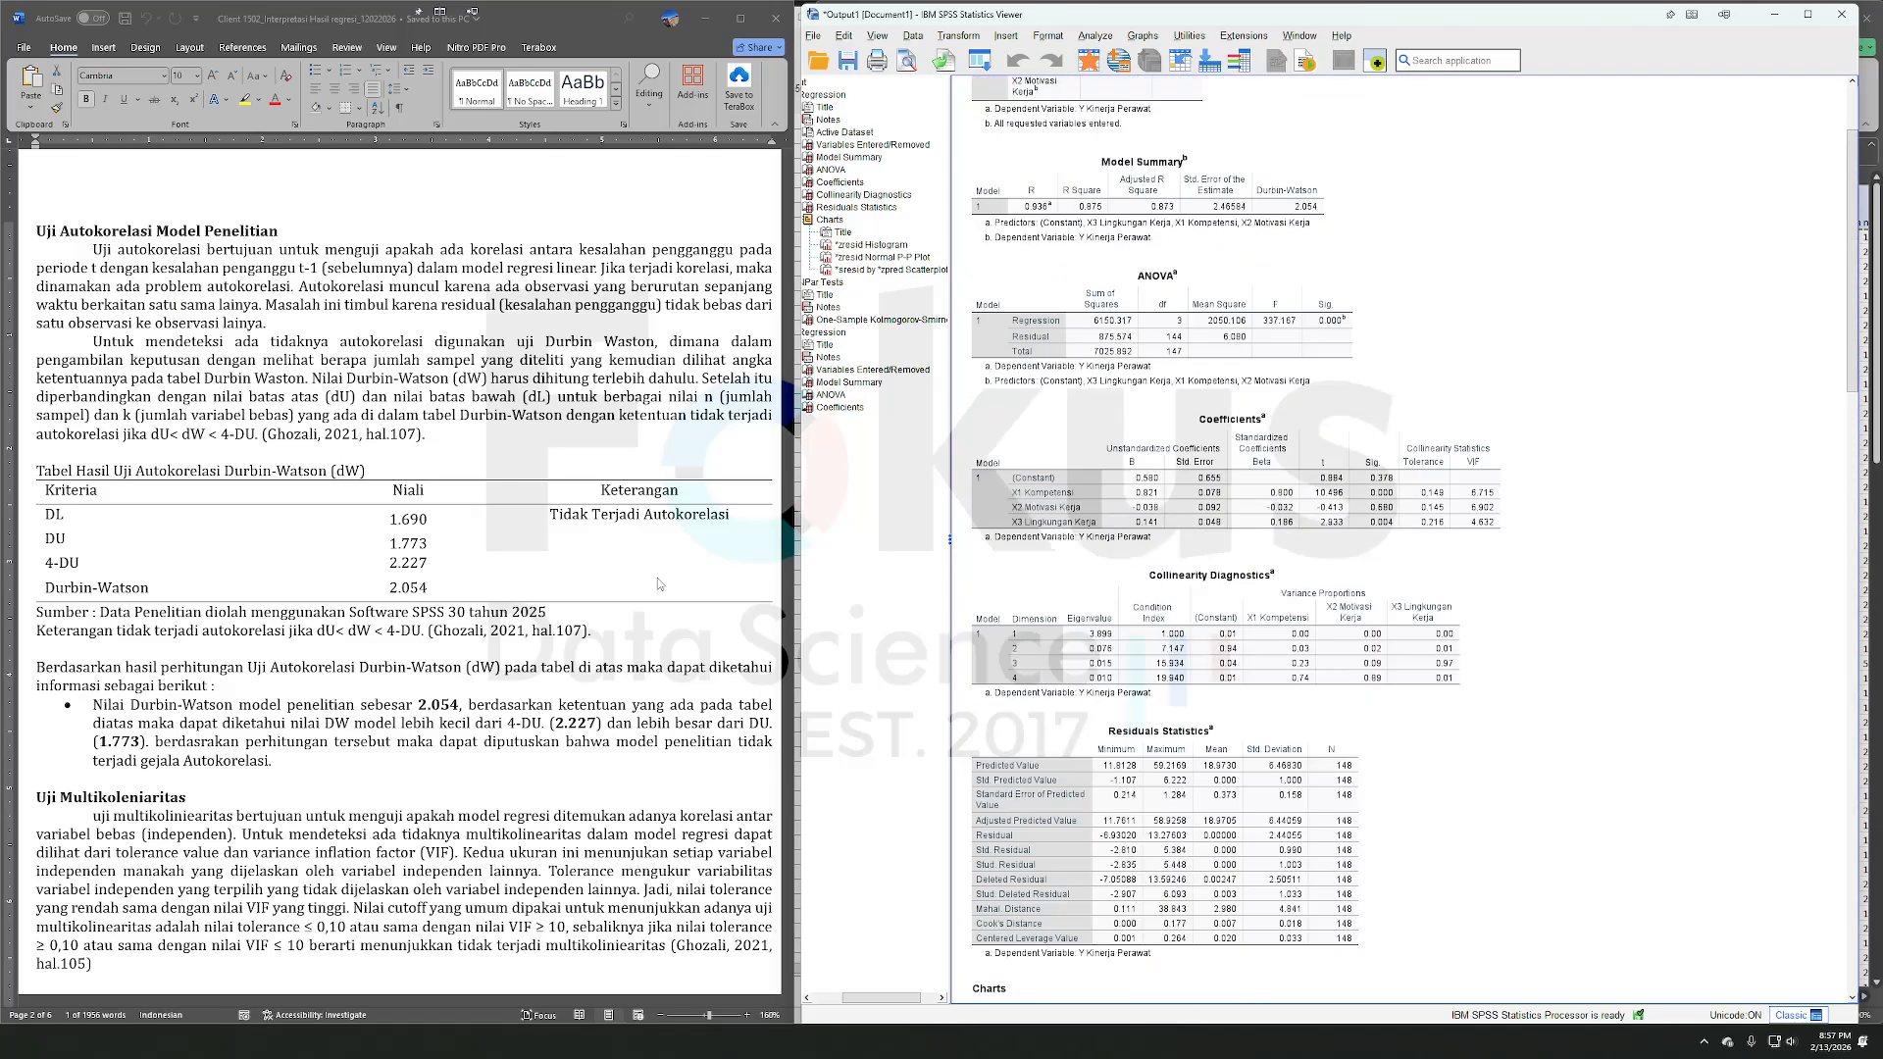
pyautogui.scroll(3, 1275, 392)
pyautogui.click(1294, 337)
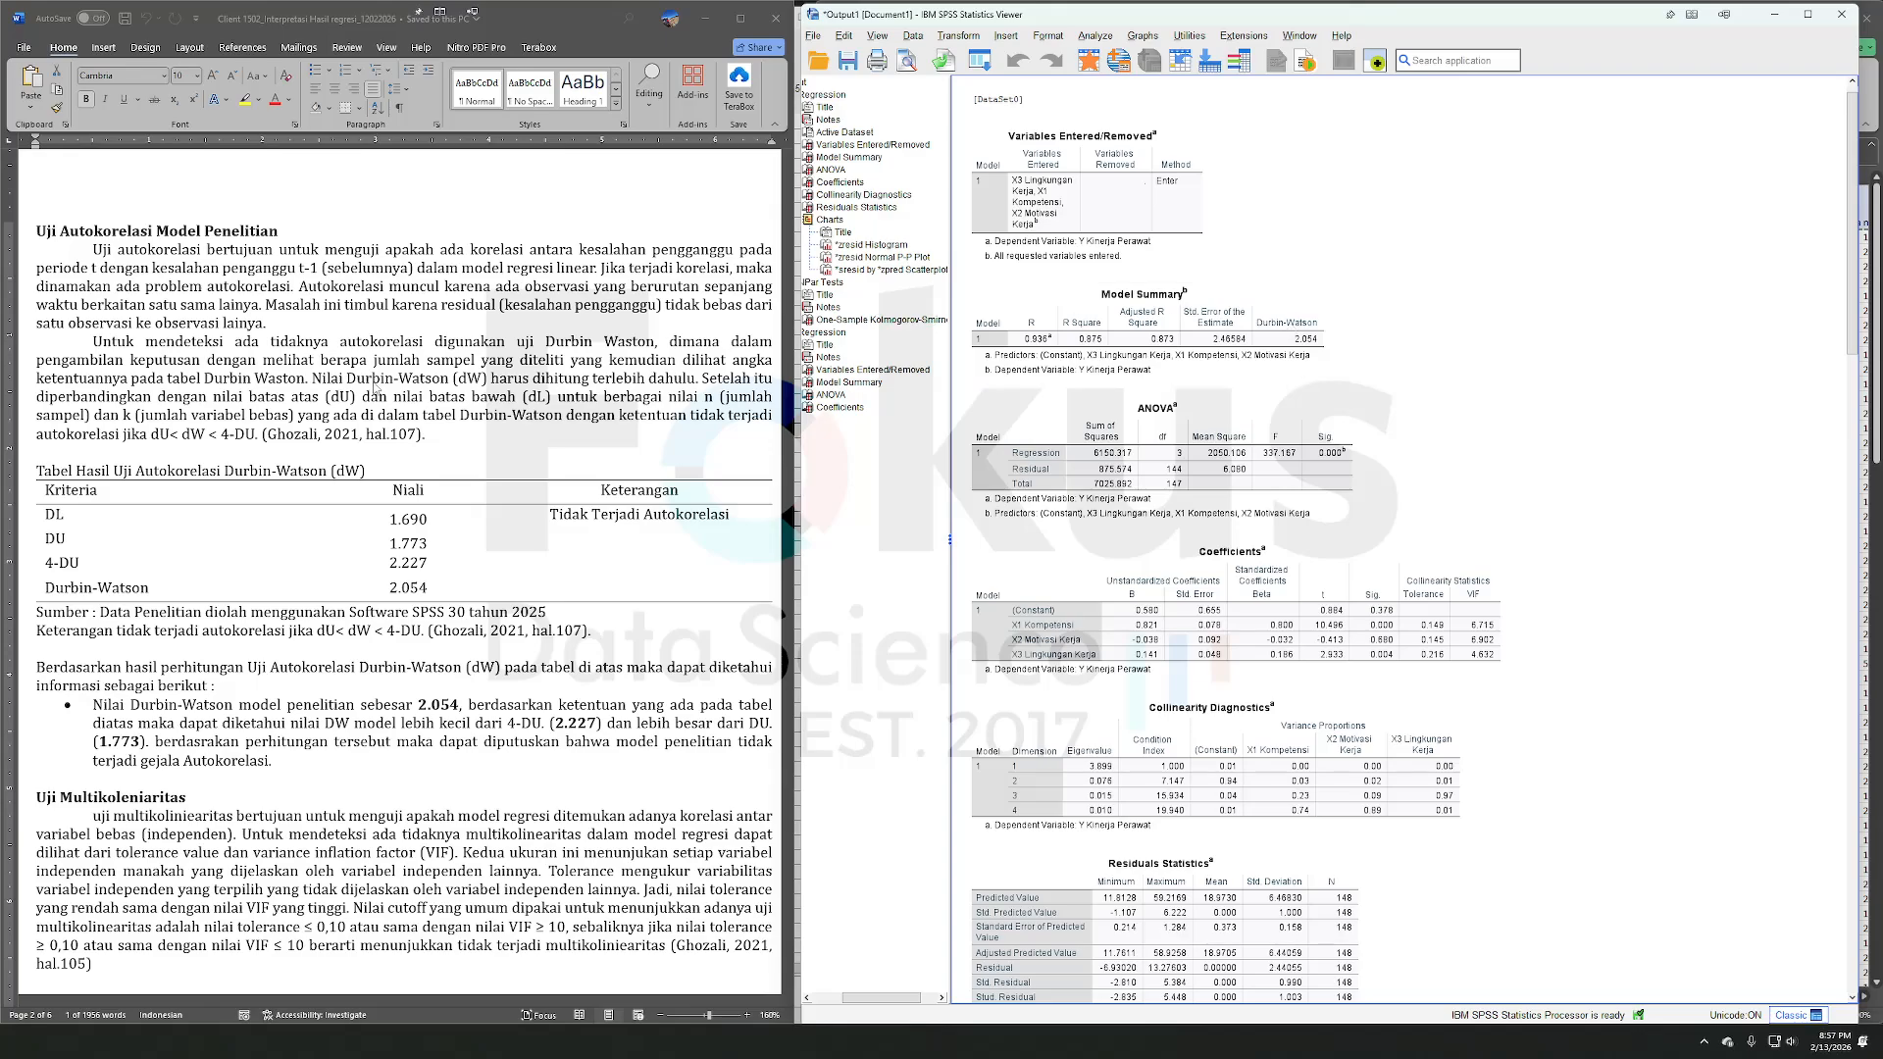
# - Check the dU < dW < 4-DU criterion, then look up dL and dU for n=148, k=3 in Excel's Asumsi & Regresi sheet
pyautogui.click(291, 441)
pyautogui.moveTo(145, 433); pyautogui.dragTo(227, 435)
pyautogui.hotkey('alt', 'Tab')
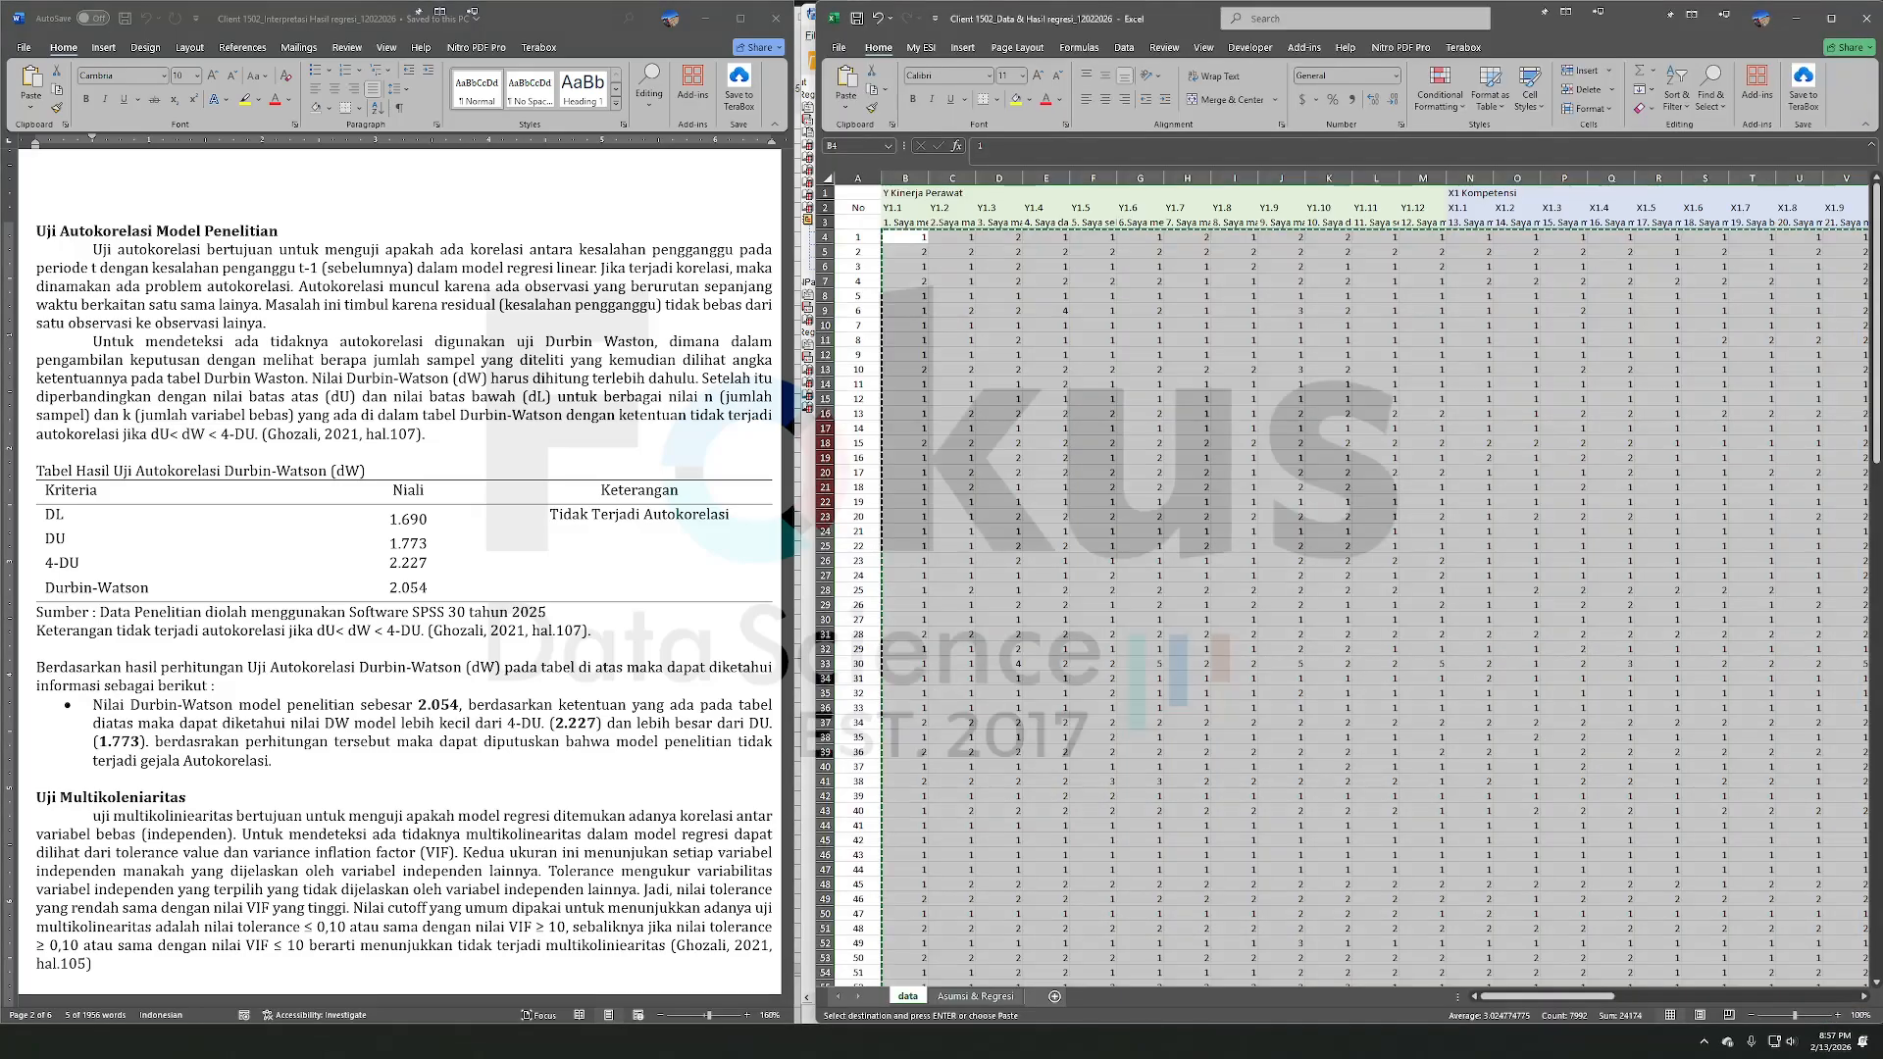
pyautogui.click(978, 995)
pyautogui.hscroll(6, 1471, 579)
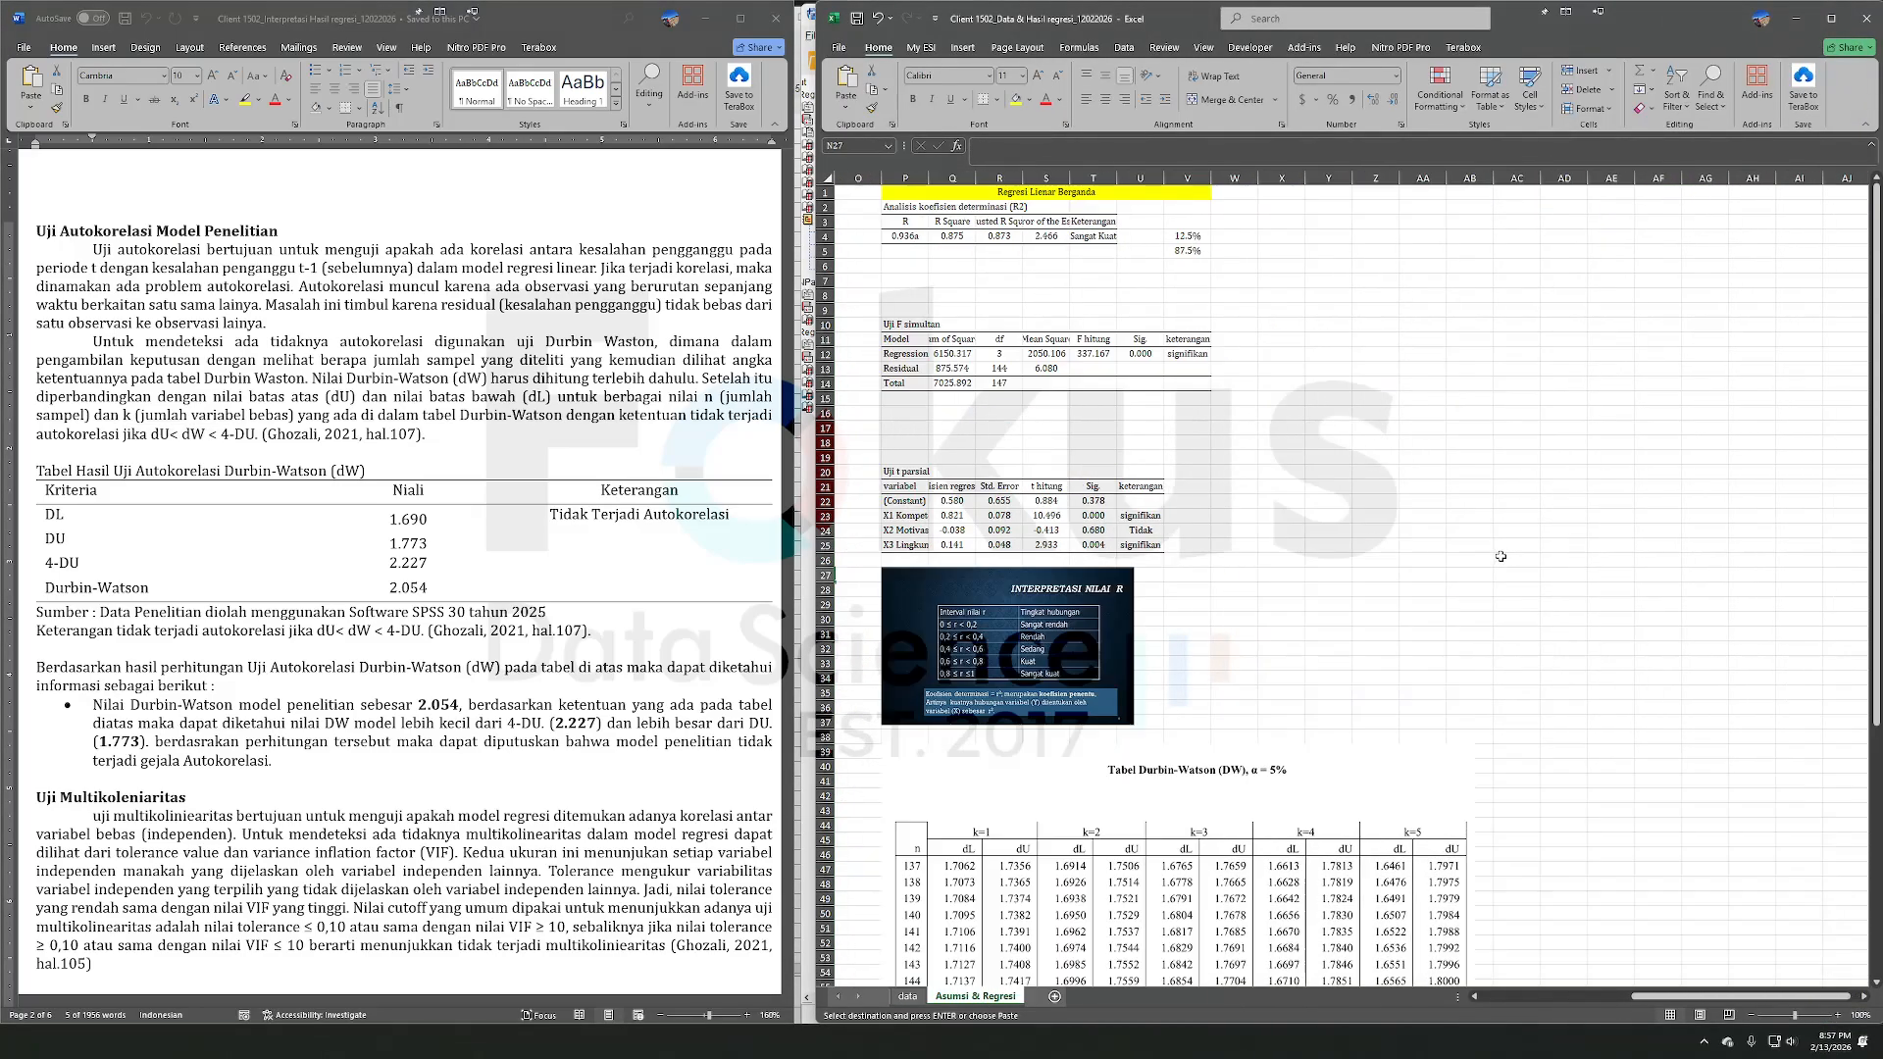
pyautogui.scroll(-6, 1336, 614)
pyautogui.scroll(-2, 1335, 614)
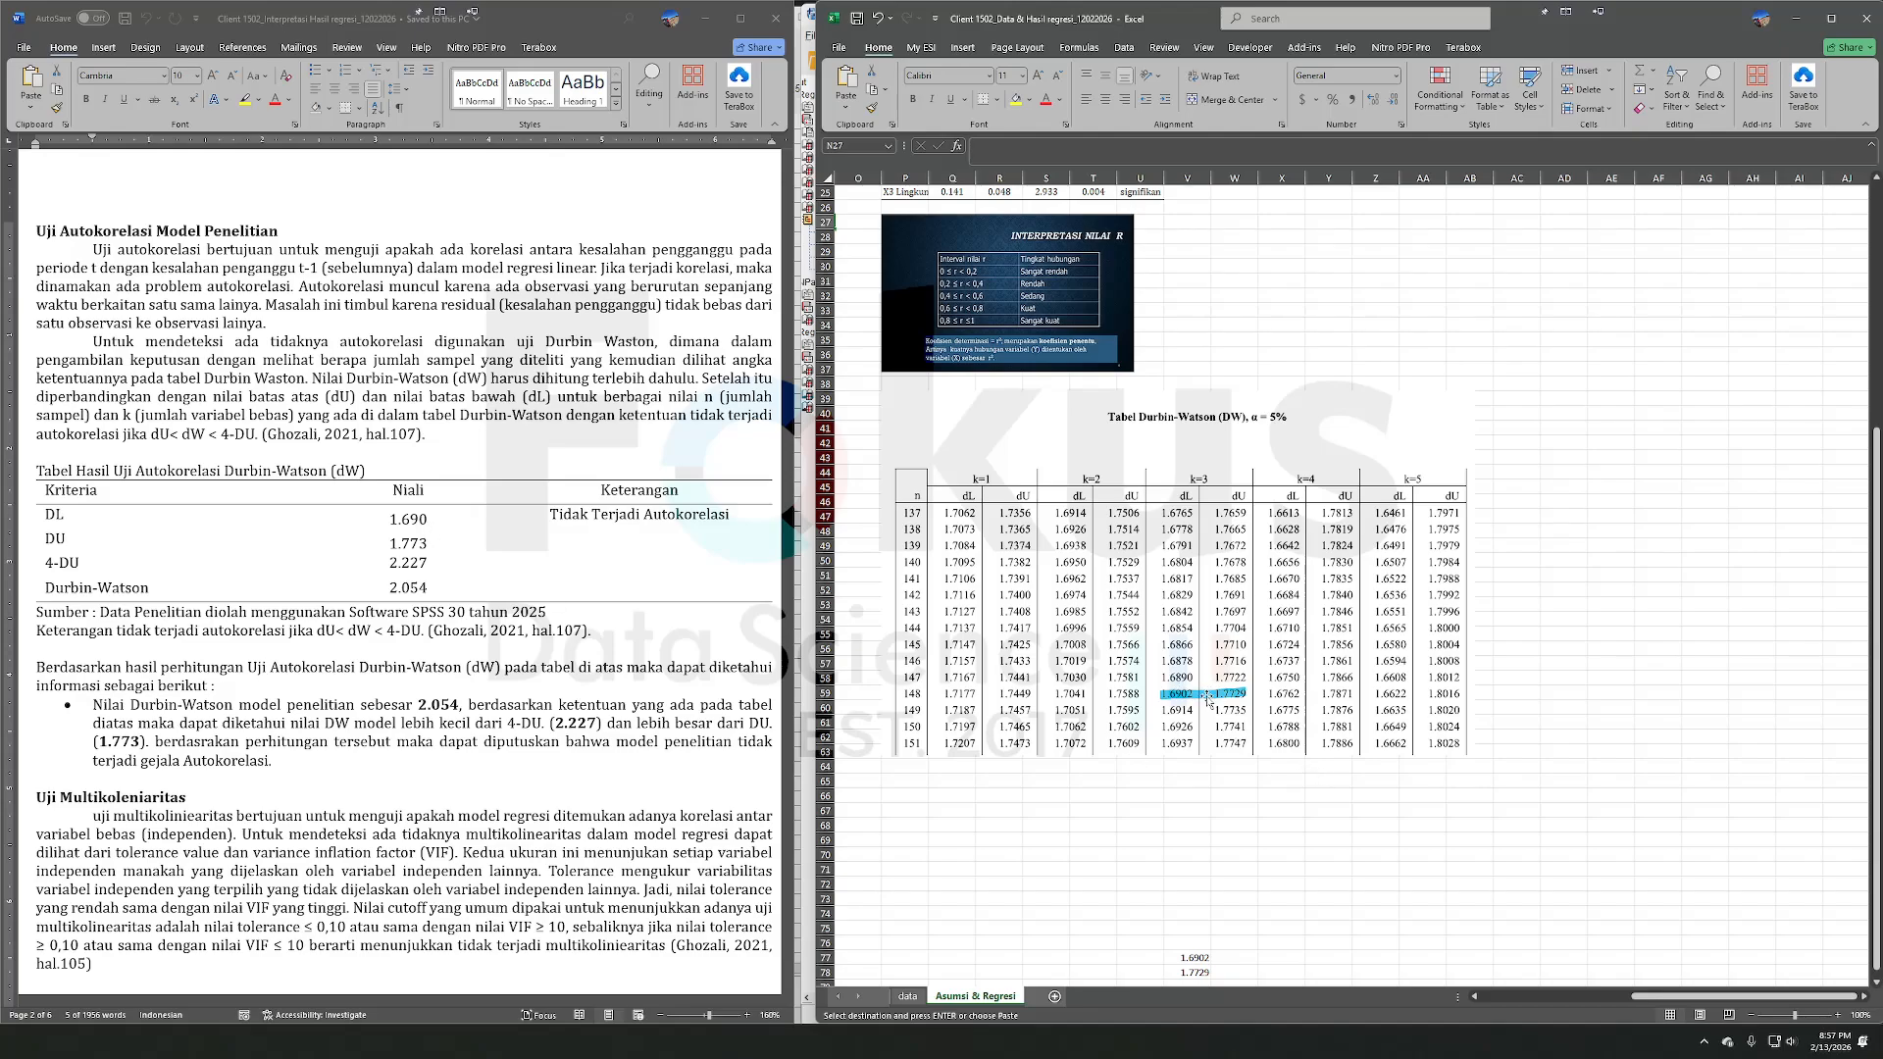
# - Examine the DU, 4-DU and Durbin-Watson values in the Word autocorrelation table against the written conclusion below it
pyautogui.click(416, 562)
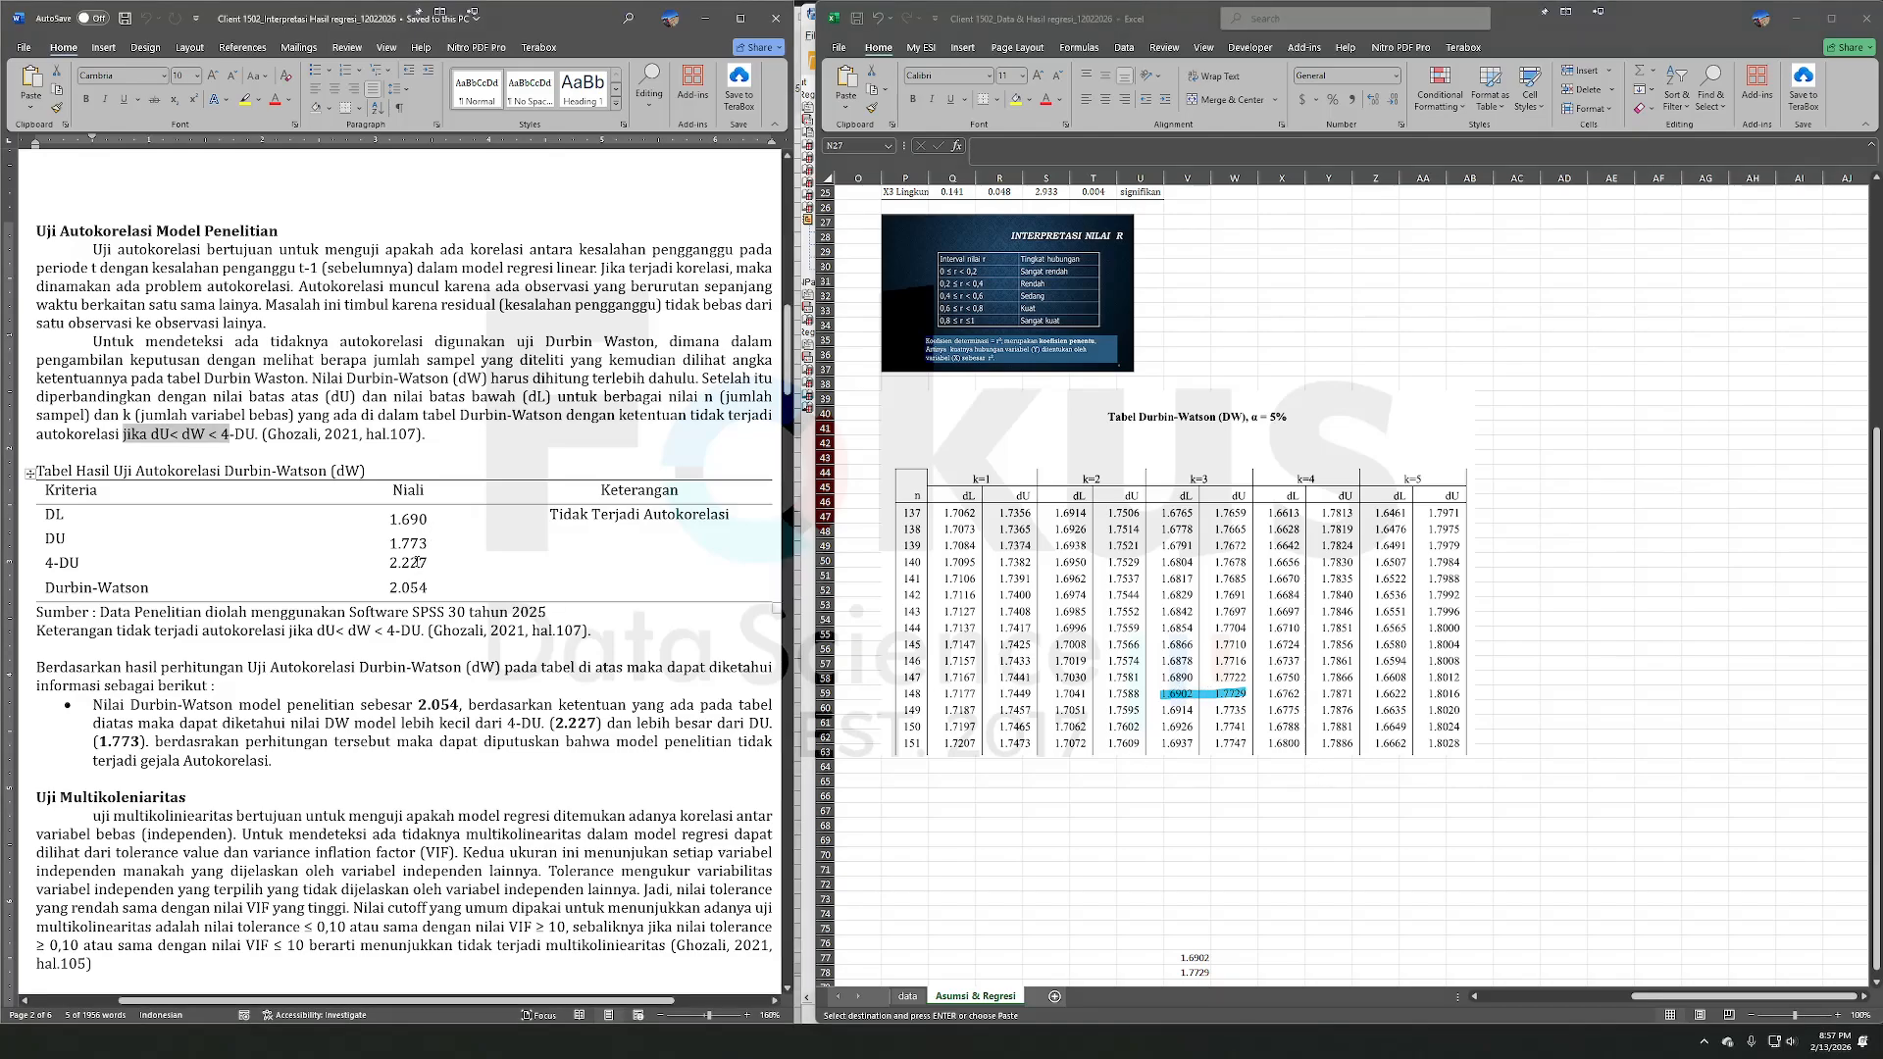
pyautogui.doubleClick(436, 569)
pyautogui.click(270, 761)
pyautogui.scroll(-4, 242, 588)
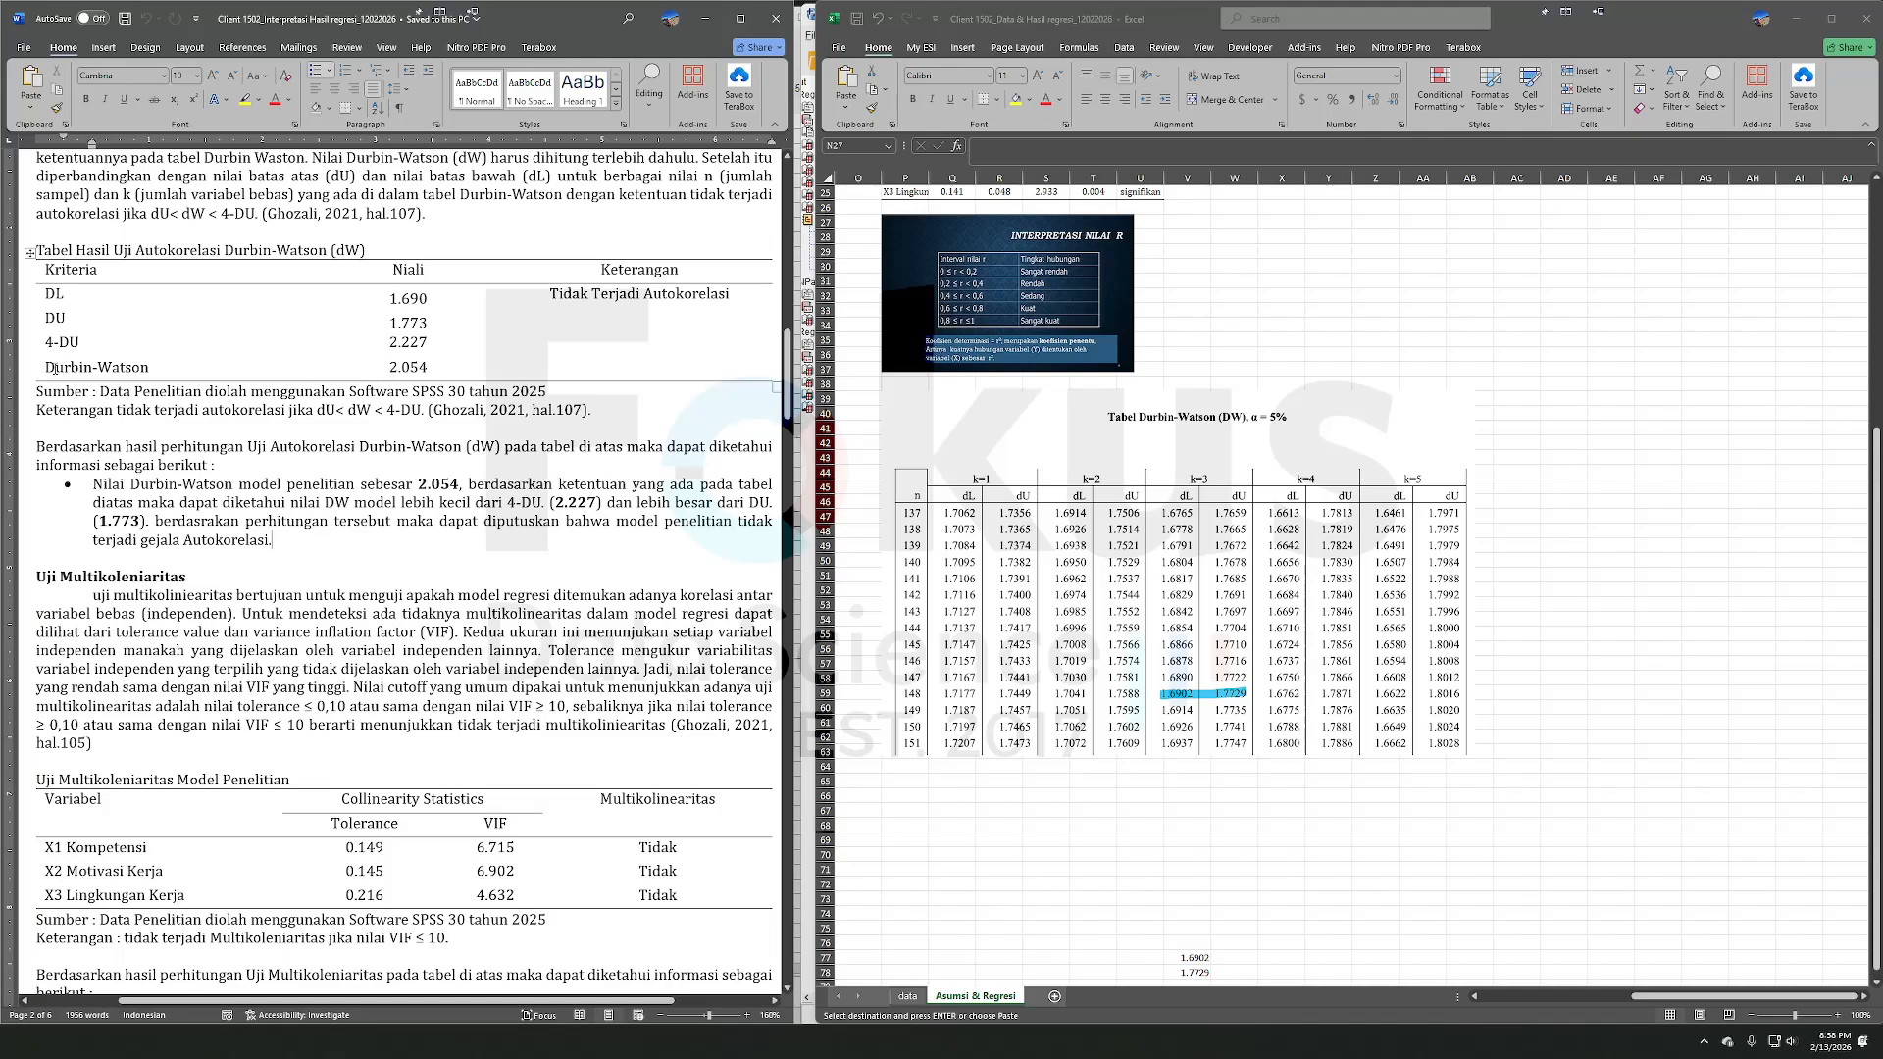
pyautogui.moveTo(54, 368); pyautogui.dragTo(471, 370)
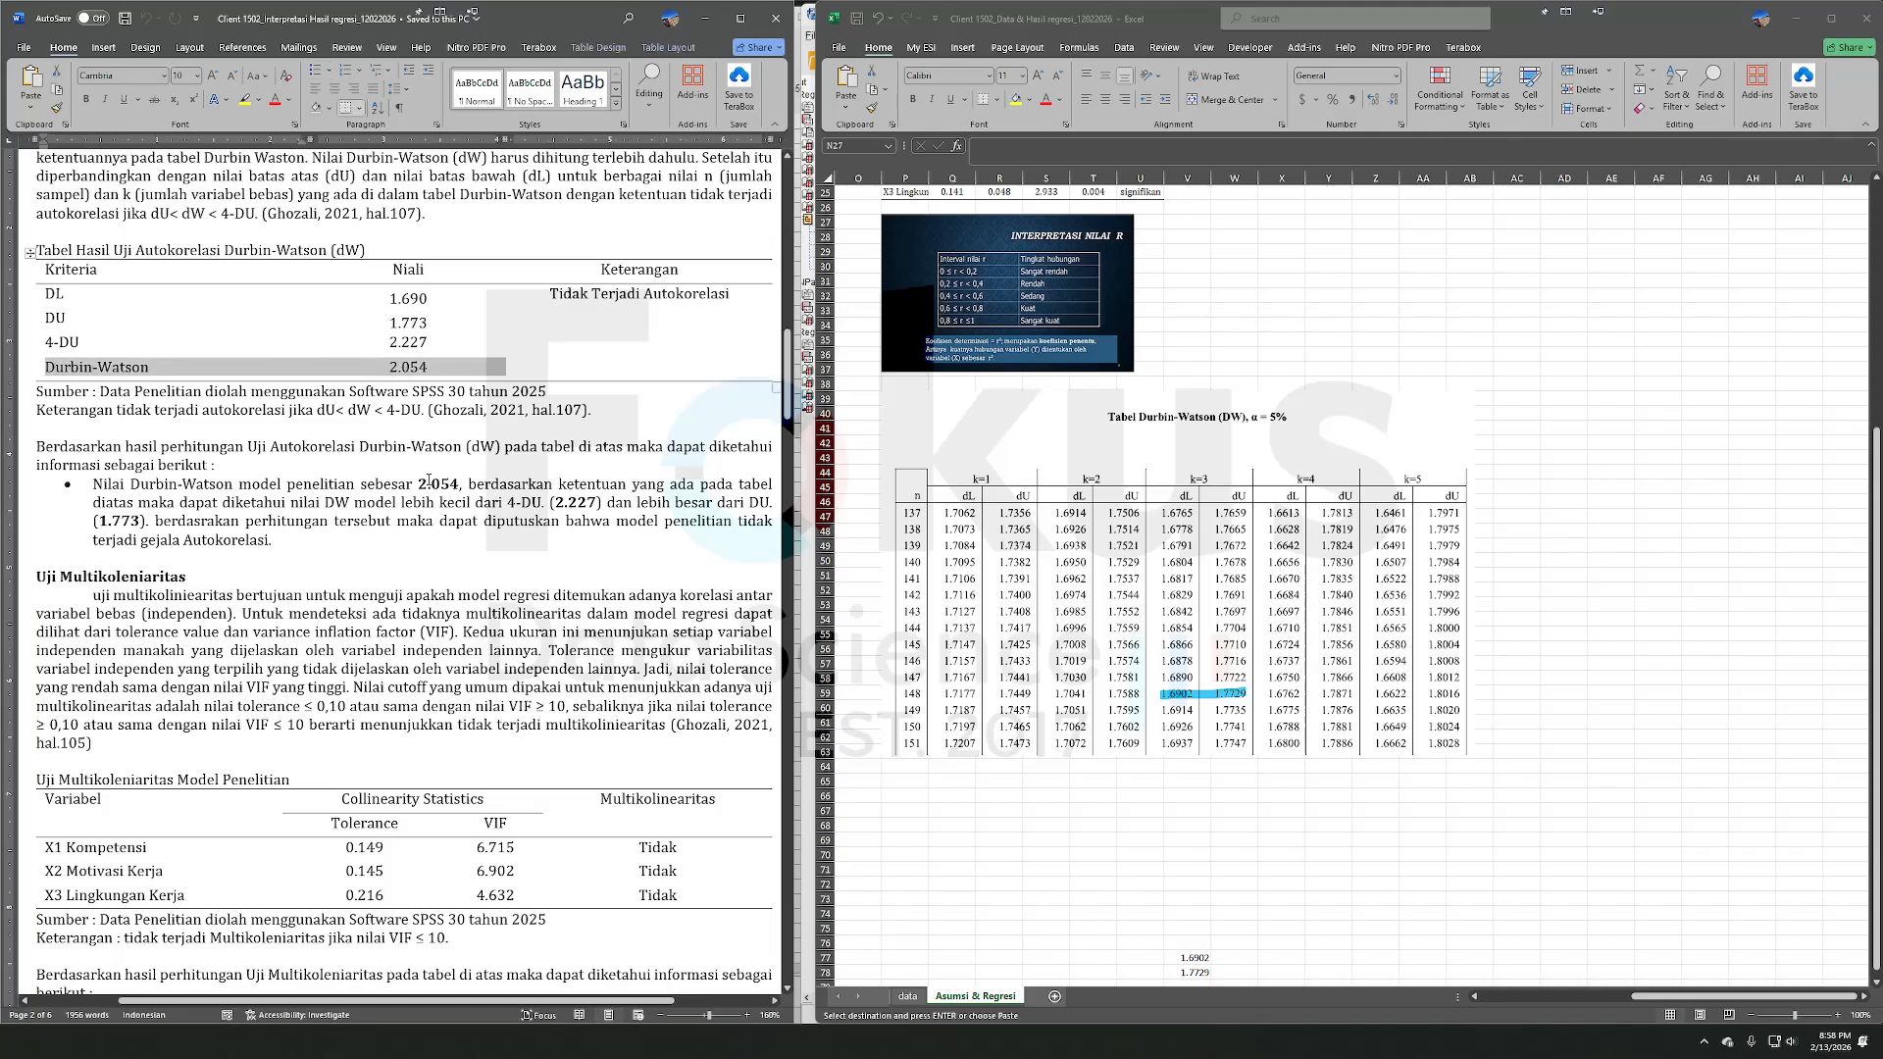
pyautogui.click(423, 483)
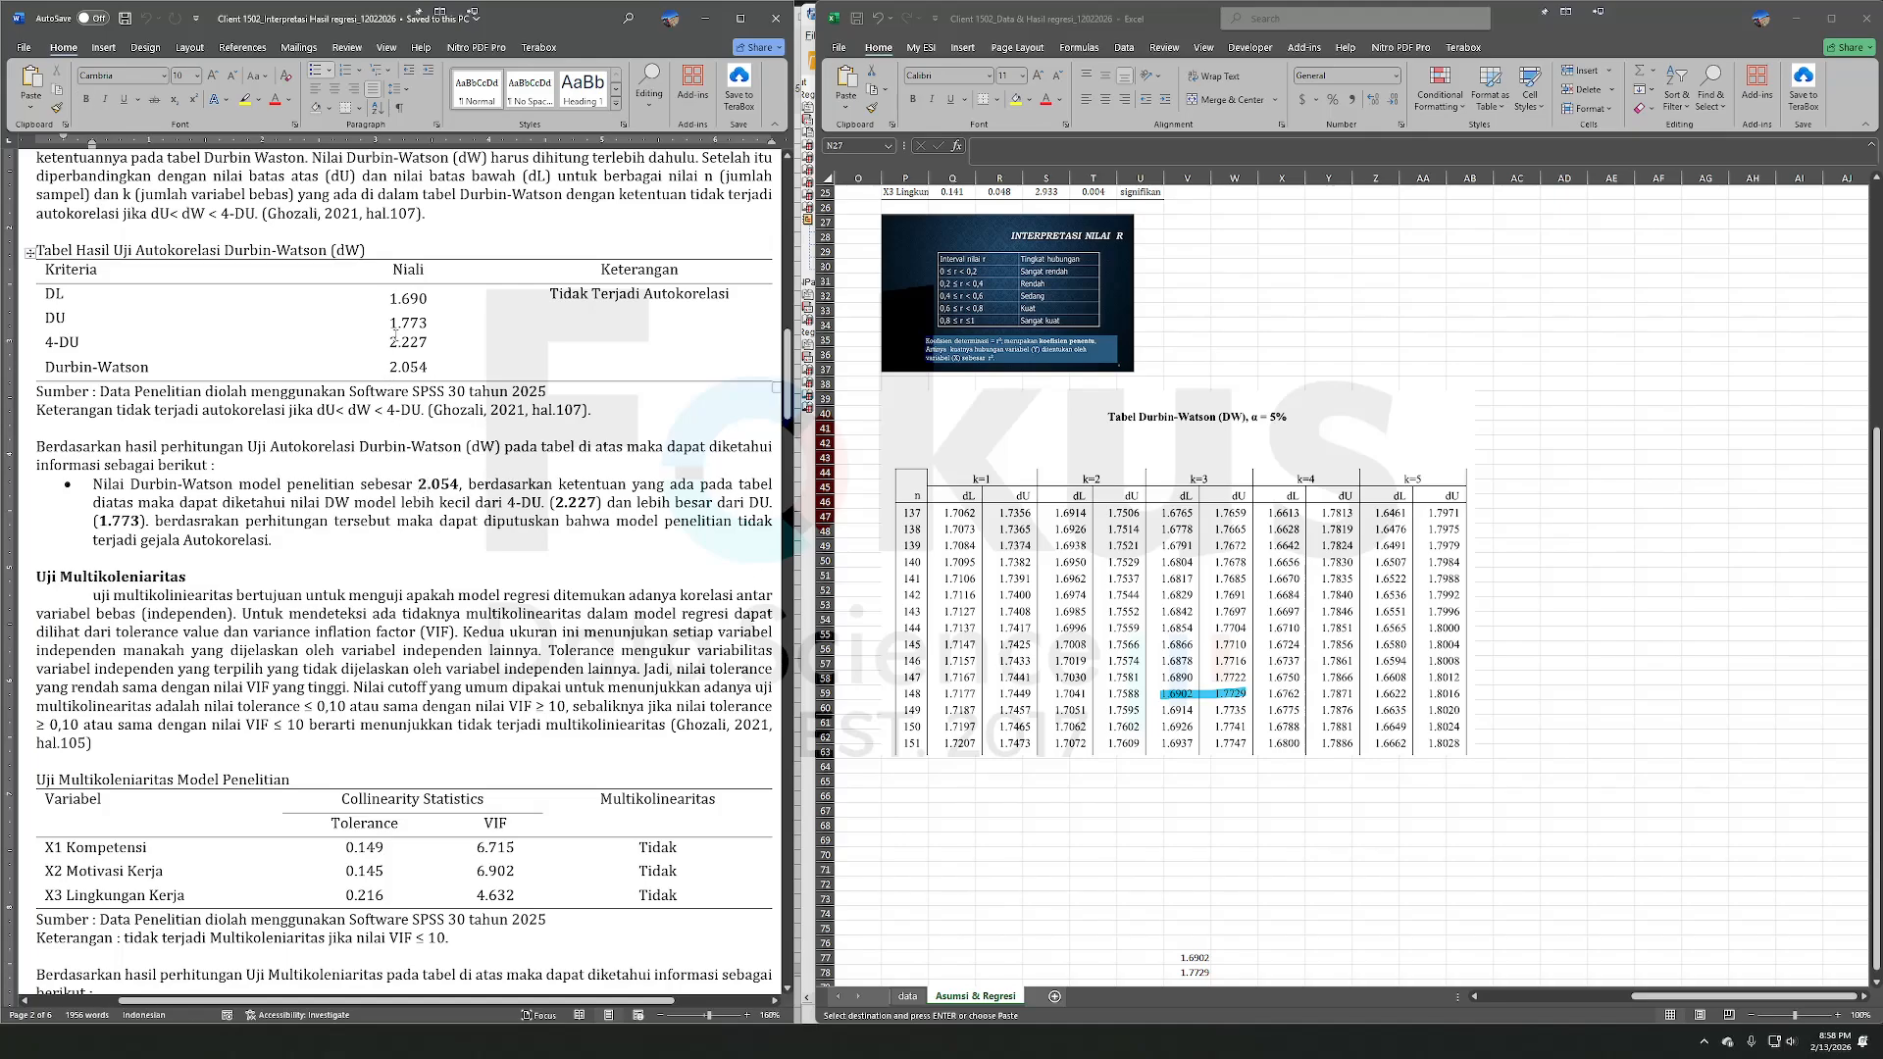
pyautogui.moveTo(384, 323)
pyautogui.mouseDown()
pyautogui.moveTo(408, 343)
pyautogui.moveTo(395, 323)
pyautogui.moveTo(399, 368)
pyautogui.moveTo(427, 341)
pyautogui.moveTo(416, 323)
pyautogui.mouseUp()
pyautogui.click(418, 368)
pyautogui.click(424, 447)
# - Compare the VIF values in the report's Uji Multikoleniaritas table with the Collinearity Statistics in the SPSS Coefficients table
pyautogui.scroll(-5, 584, 343)
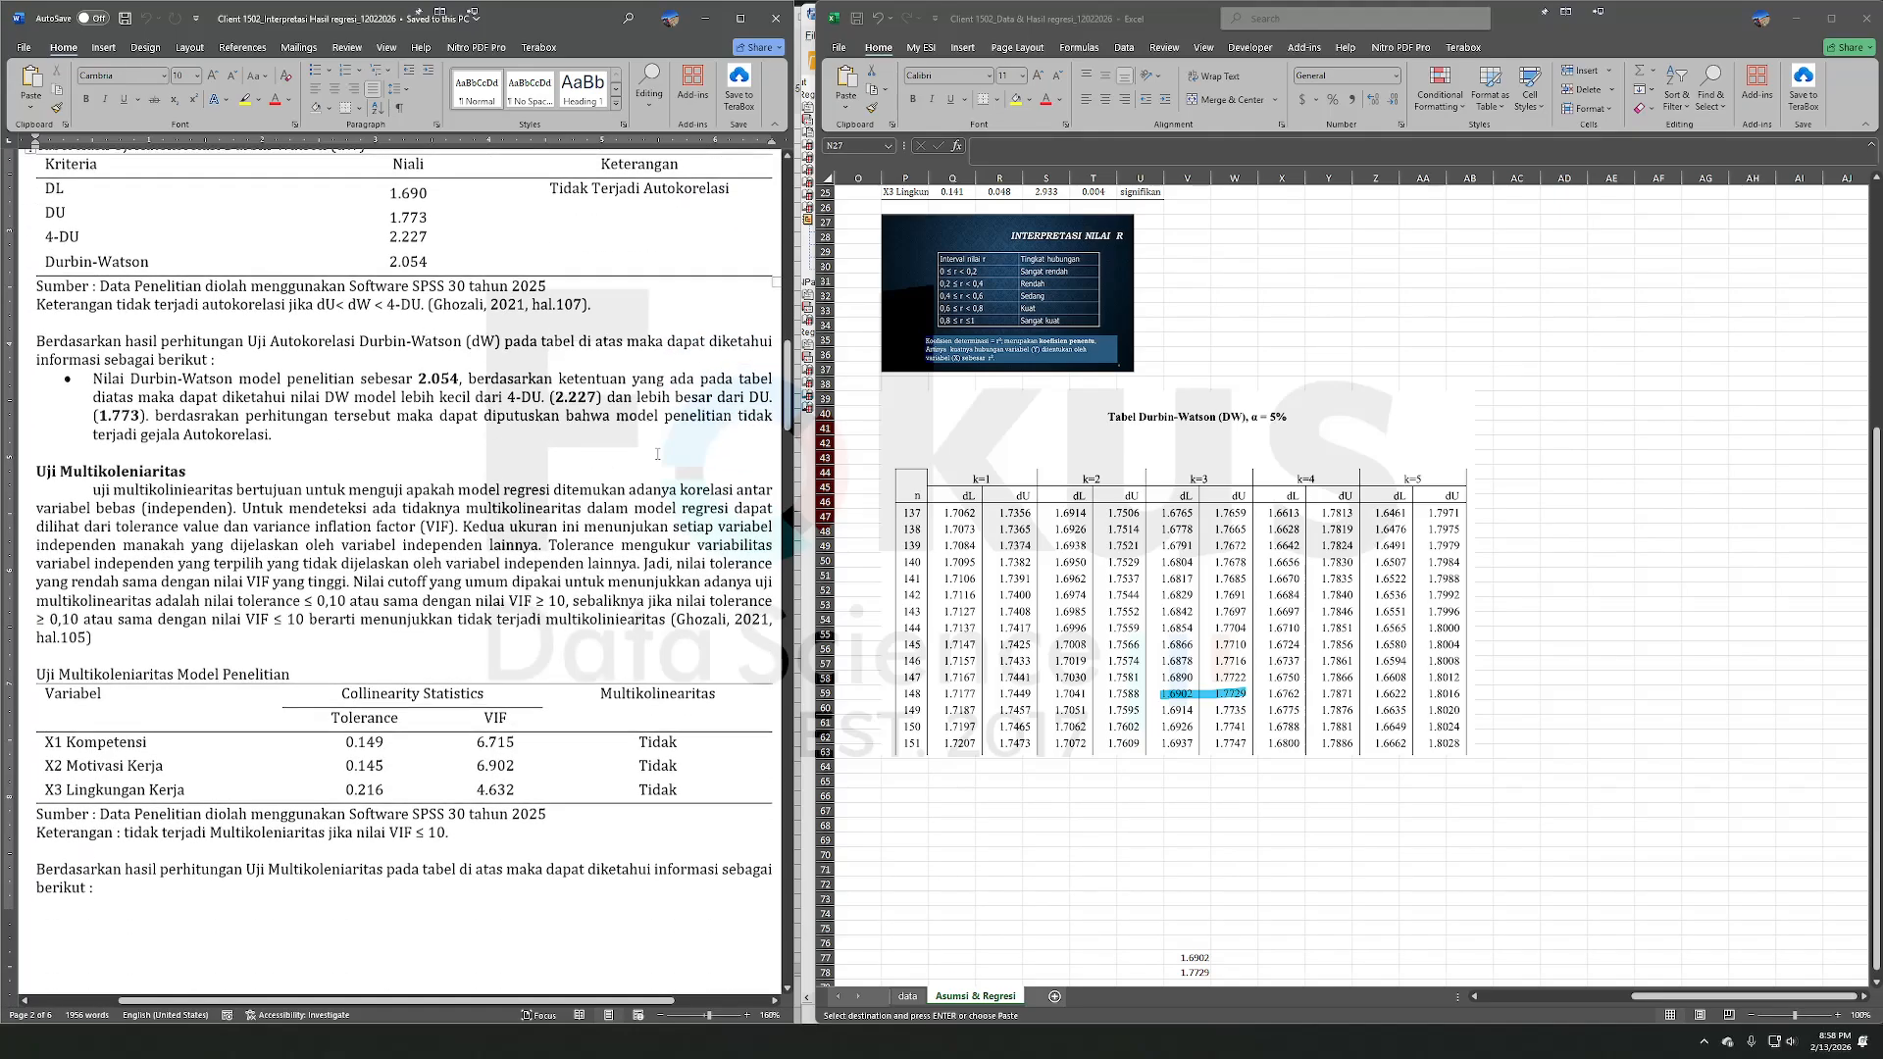
pyautogui.scroll(-3, 658, 454)
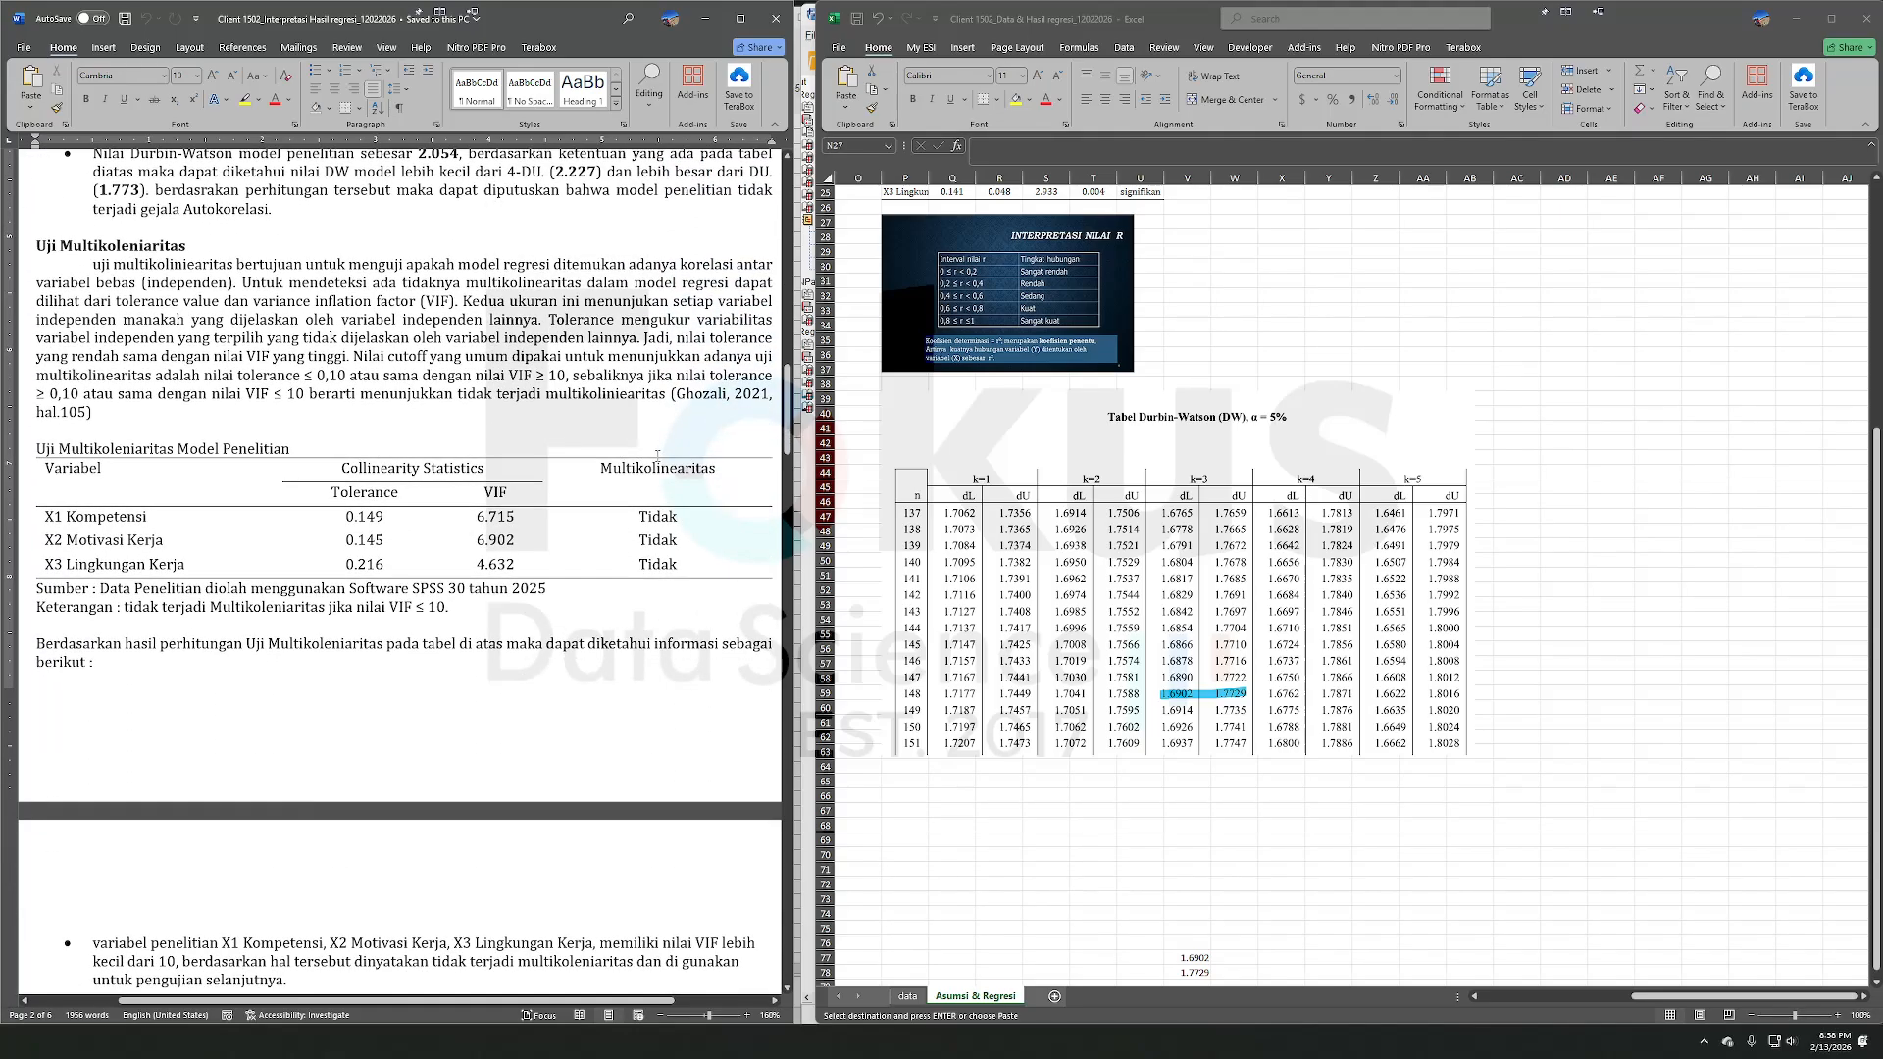
pyautogui.click(454, 399)
pyautogui.scroll(-9, 471, 343)
pyautogui.scroll(4, 482, 302)
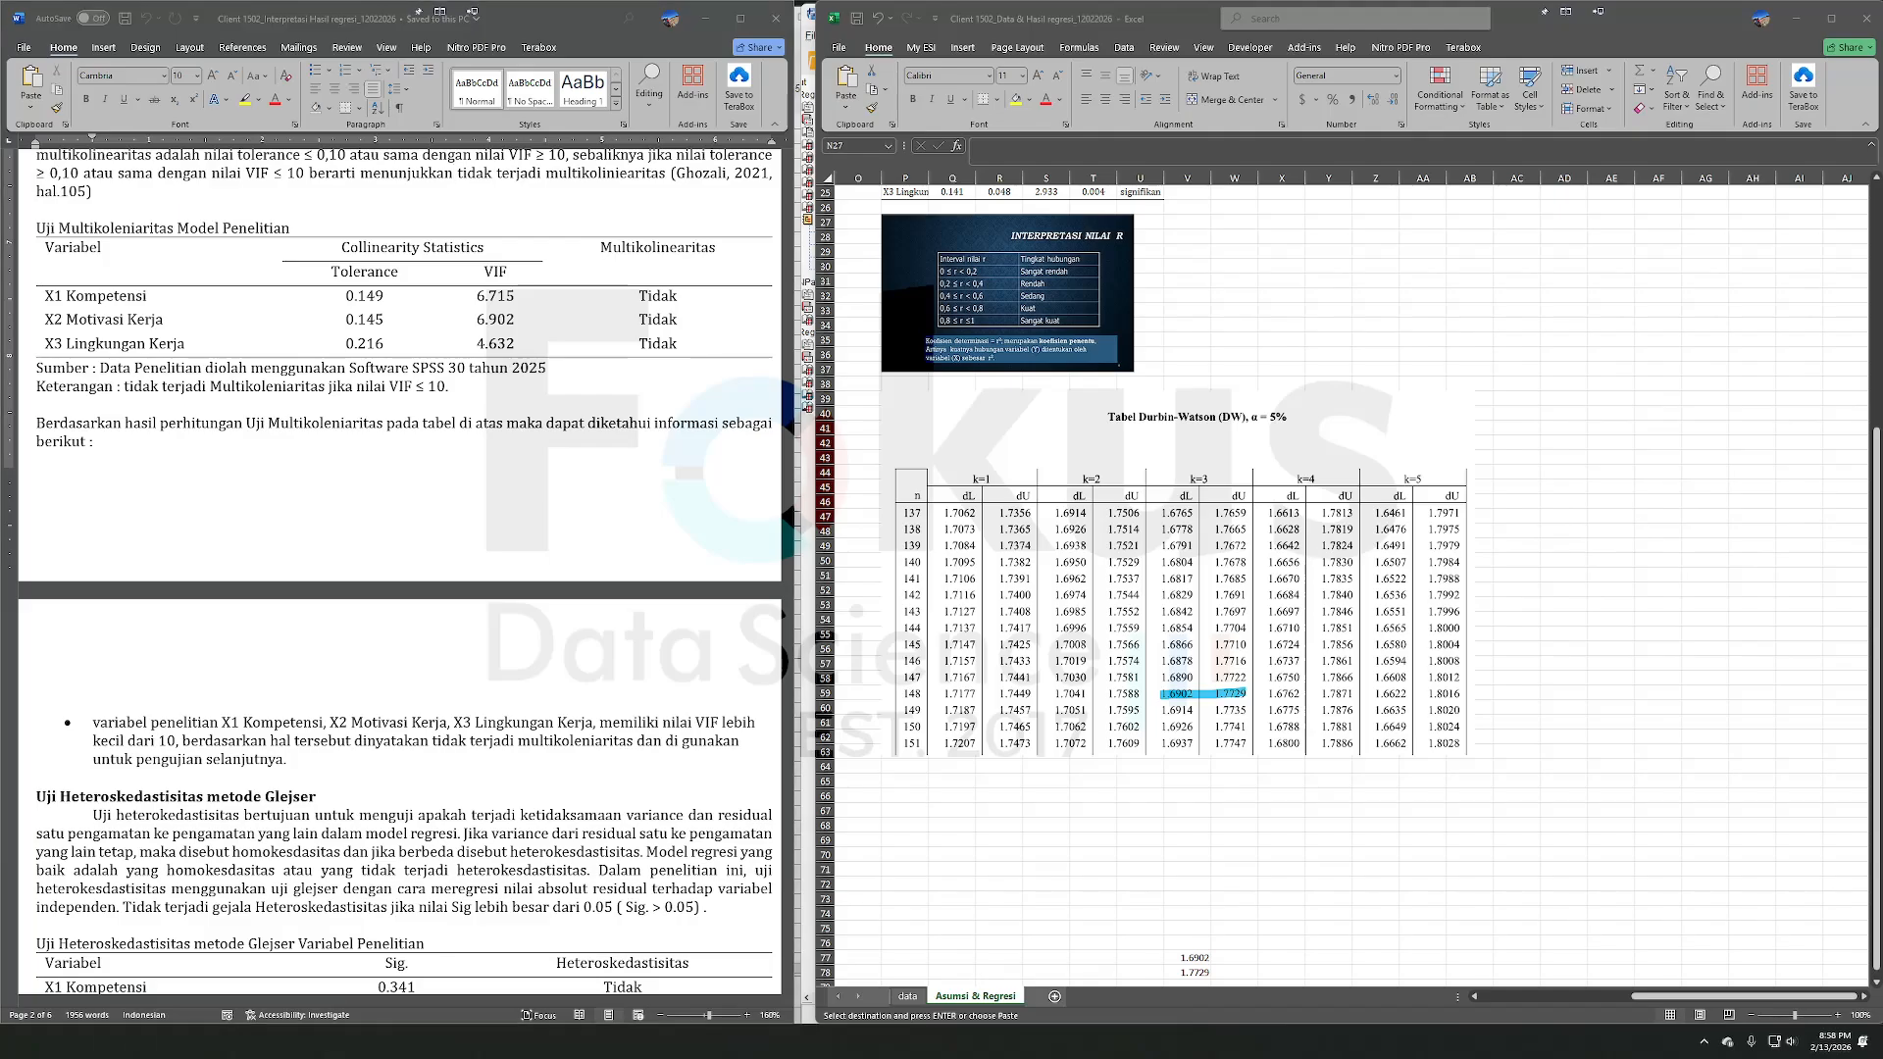
pyautogui.hotkey('alt', 'Tab')
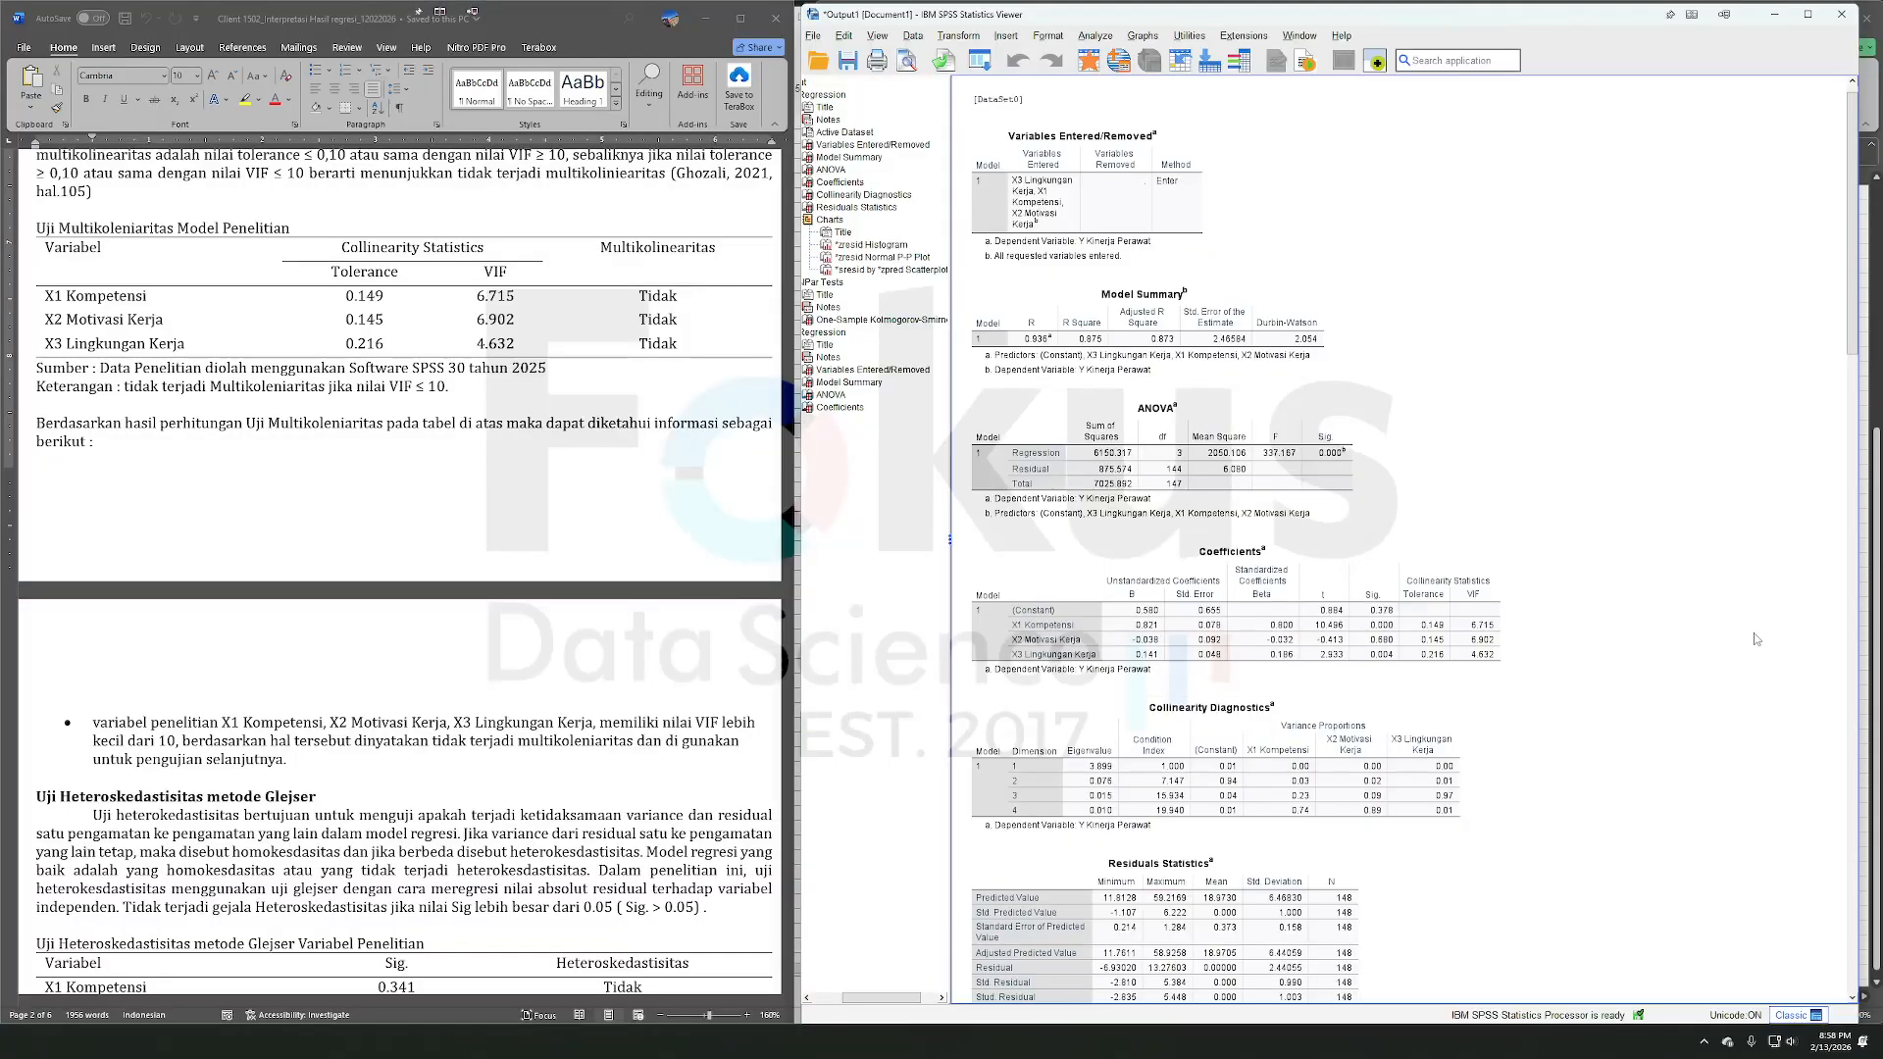
pyautogui.scroll(-3, 1401, 723)
pyautogui.click(1379, 322)
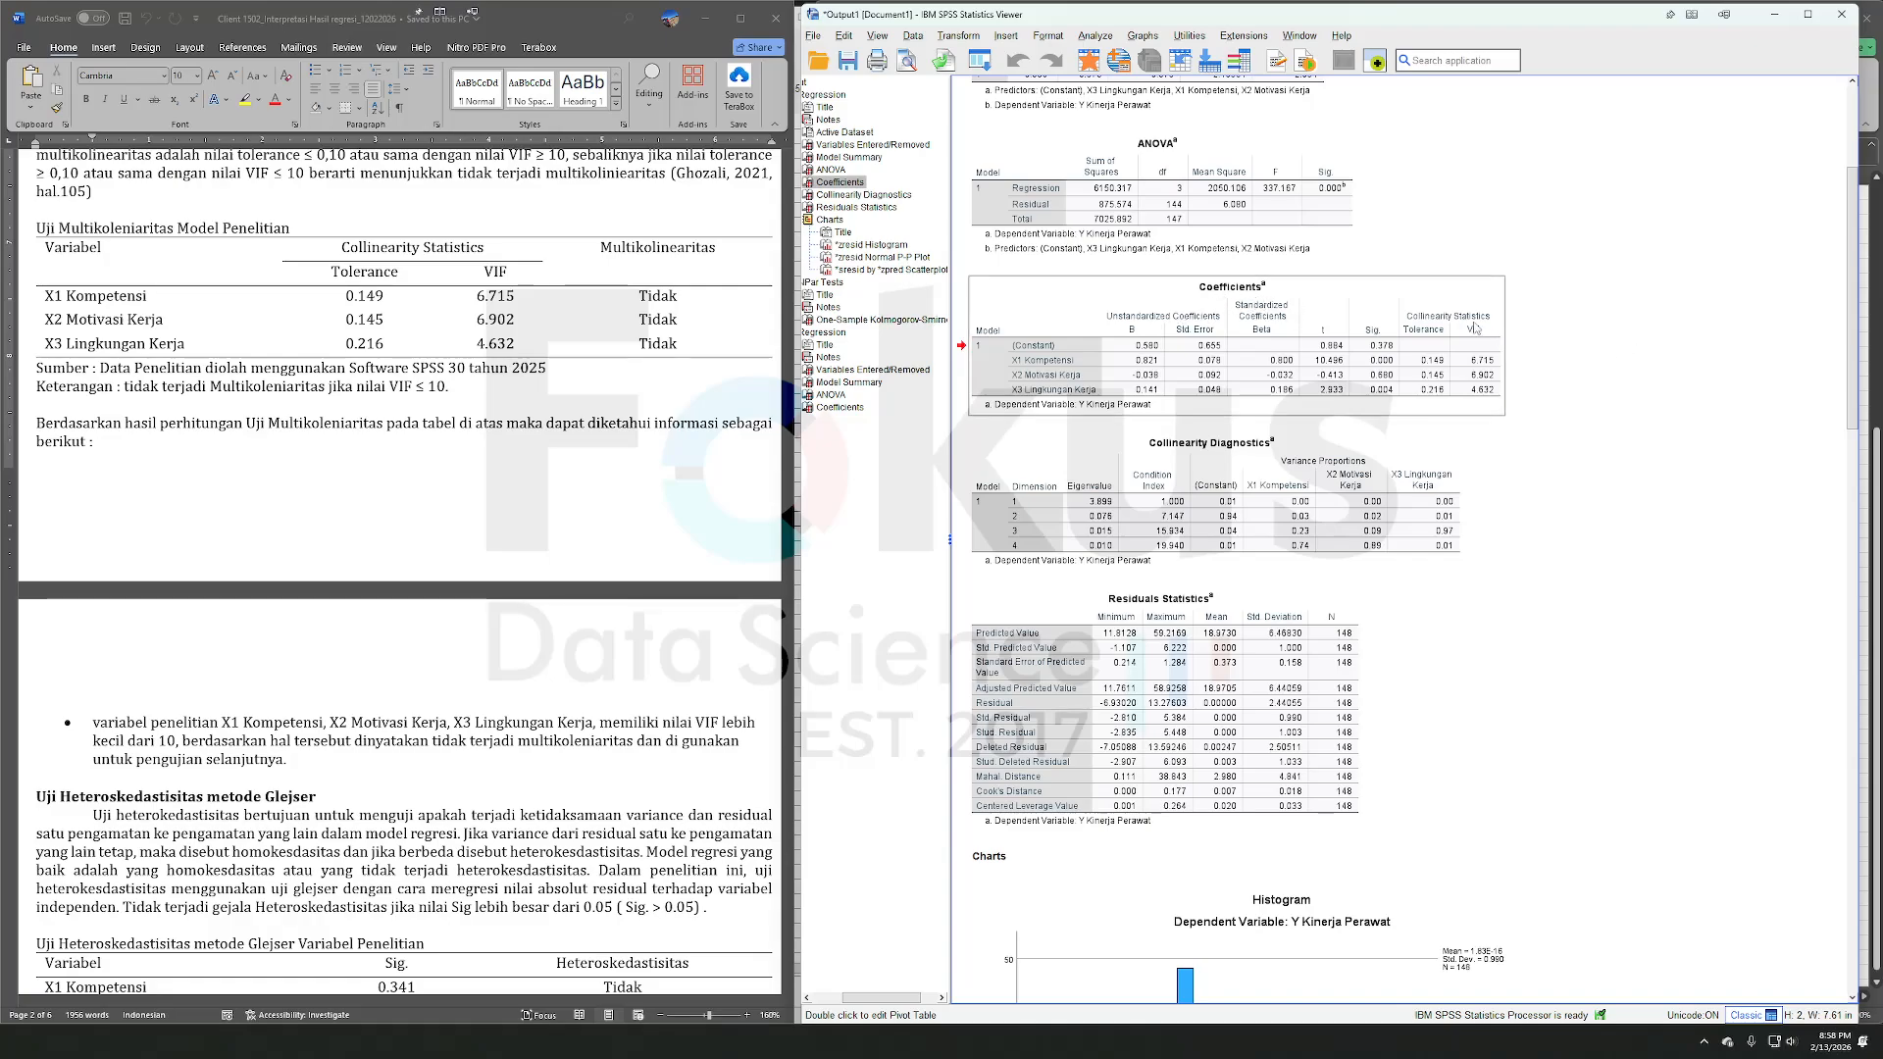
pyautogui.click(455, 316)
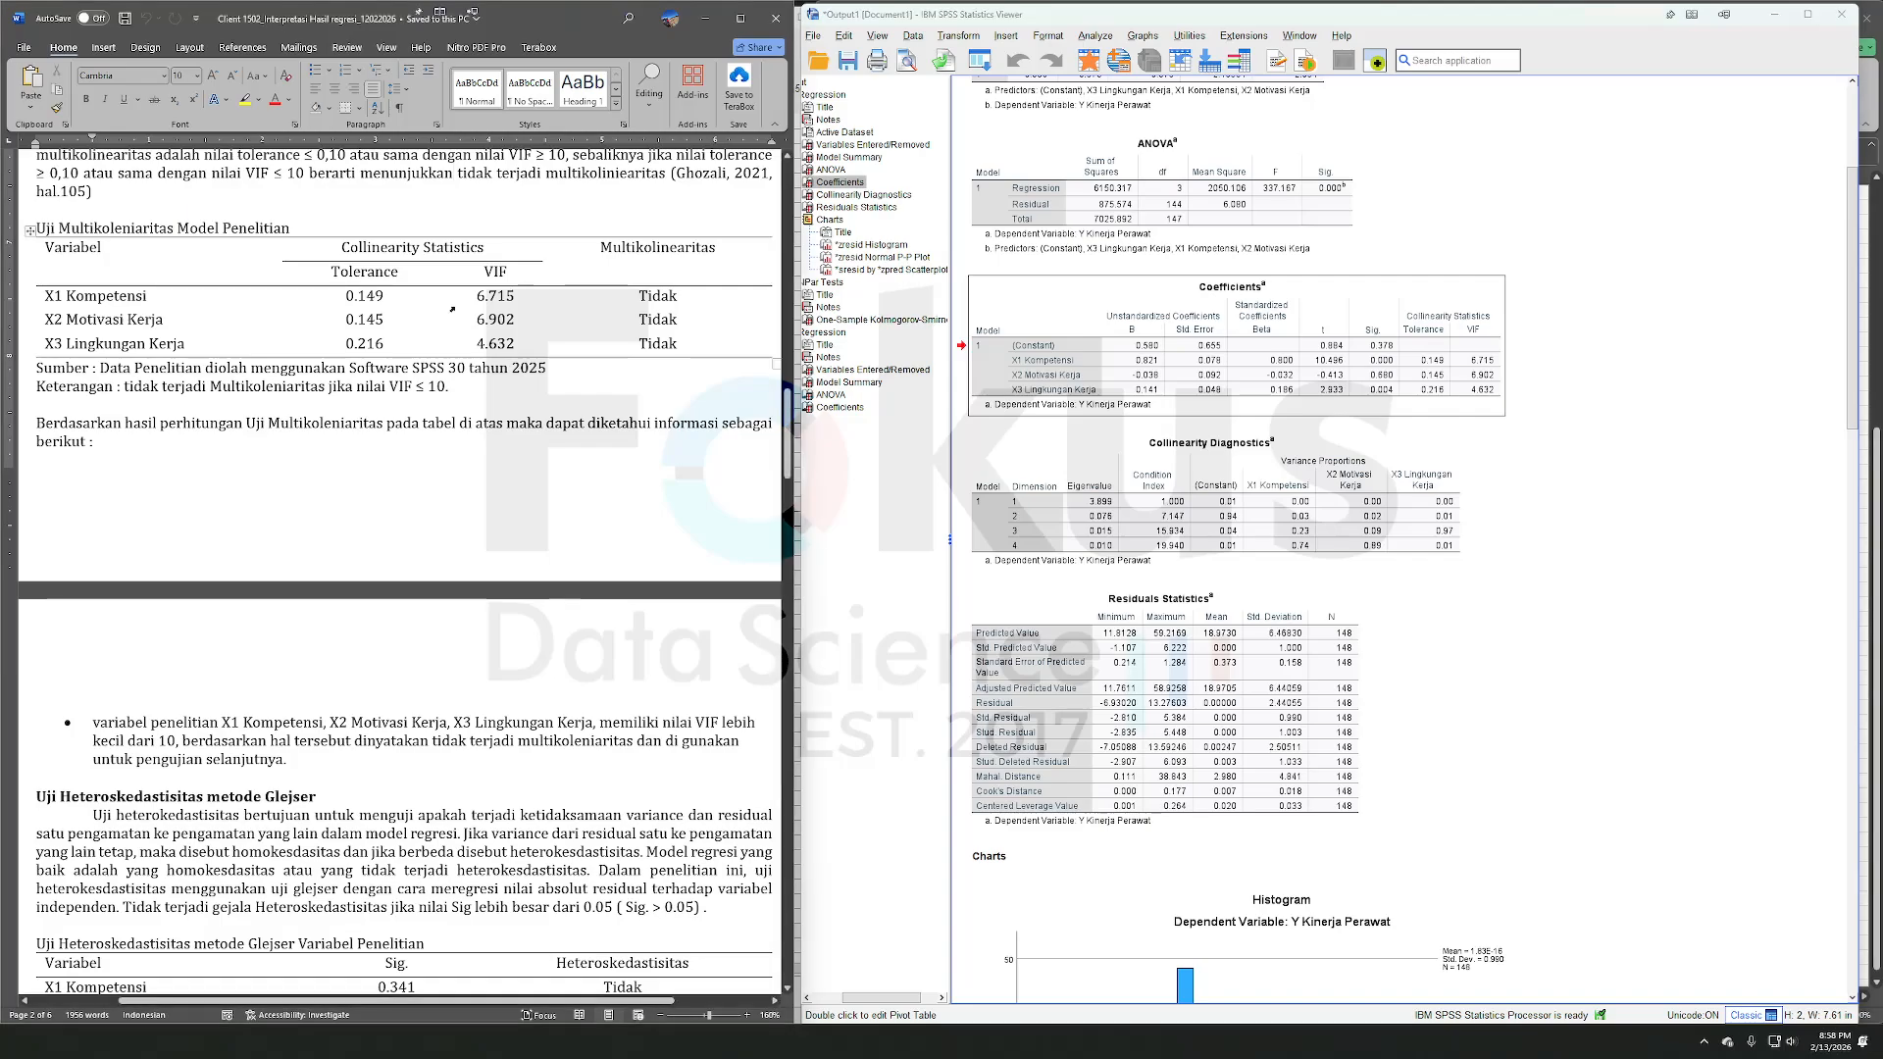
pyautogui.moveTo(476, 294); pyautogui.dragTo(495, 344)
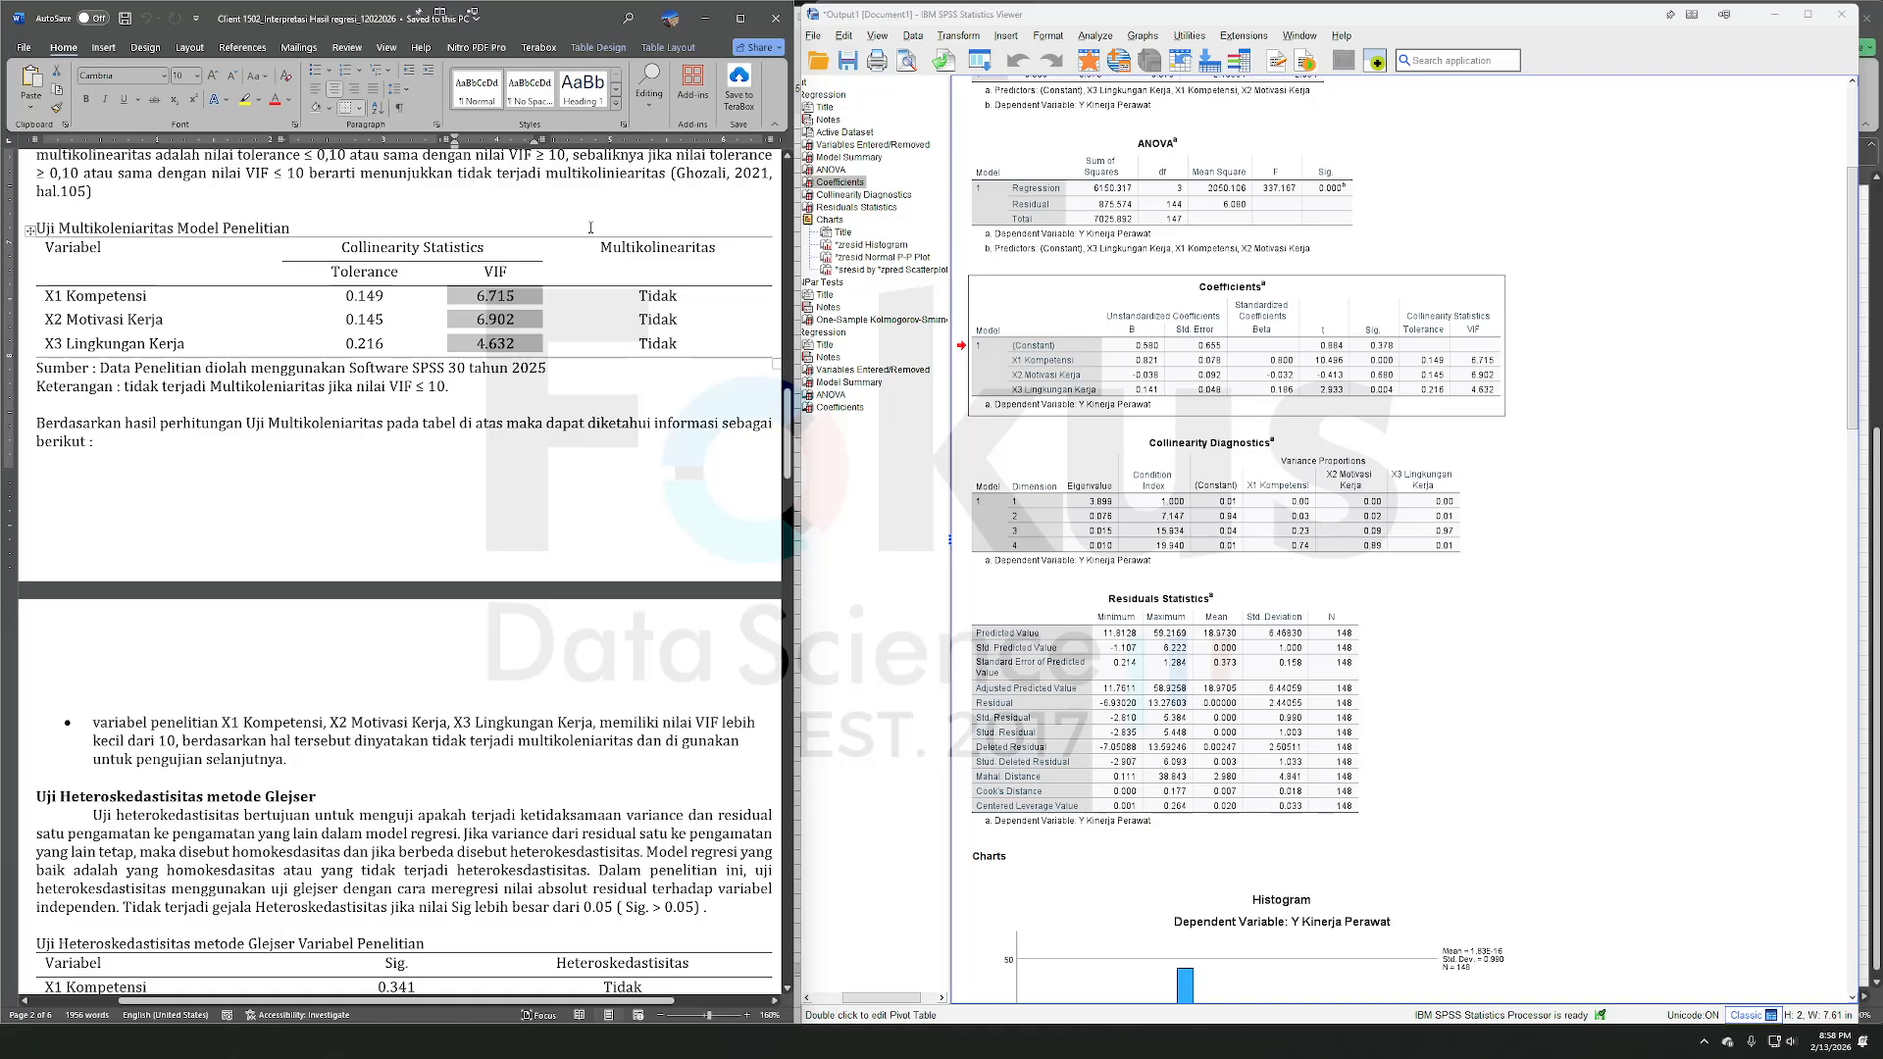
pyautogui.scroll(-8, 626, 232)
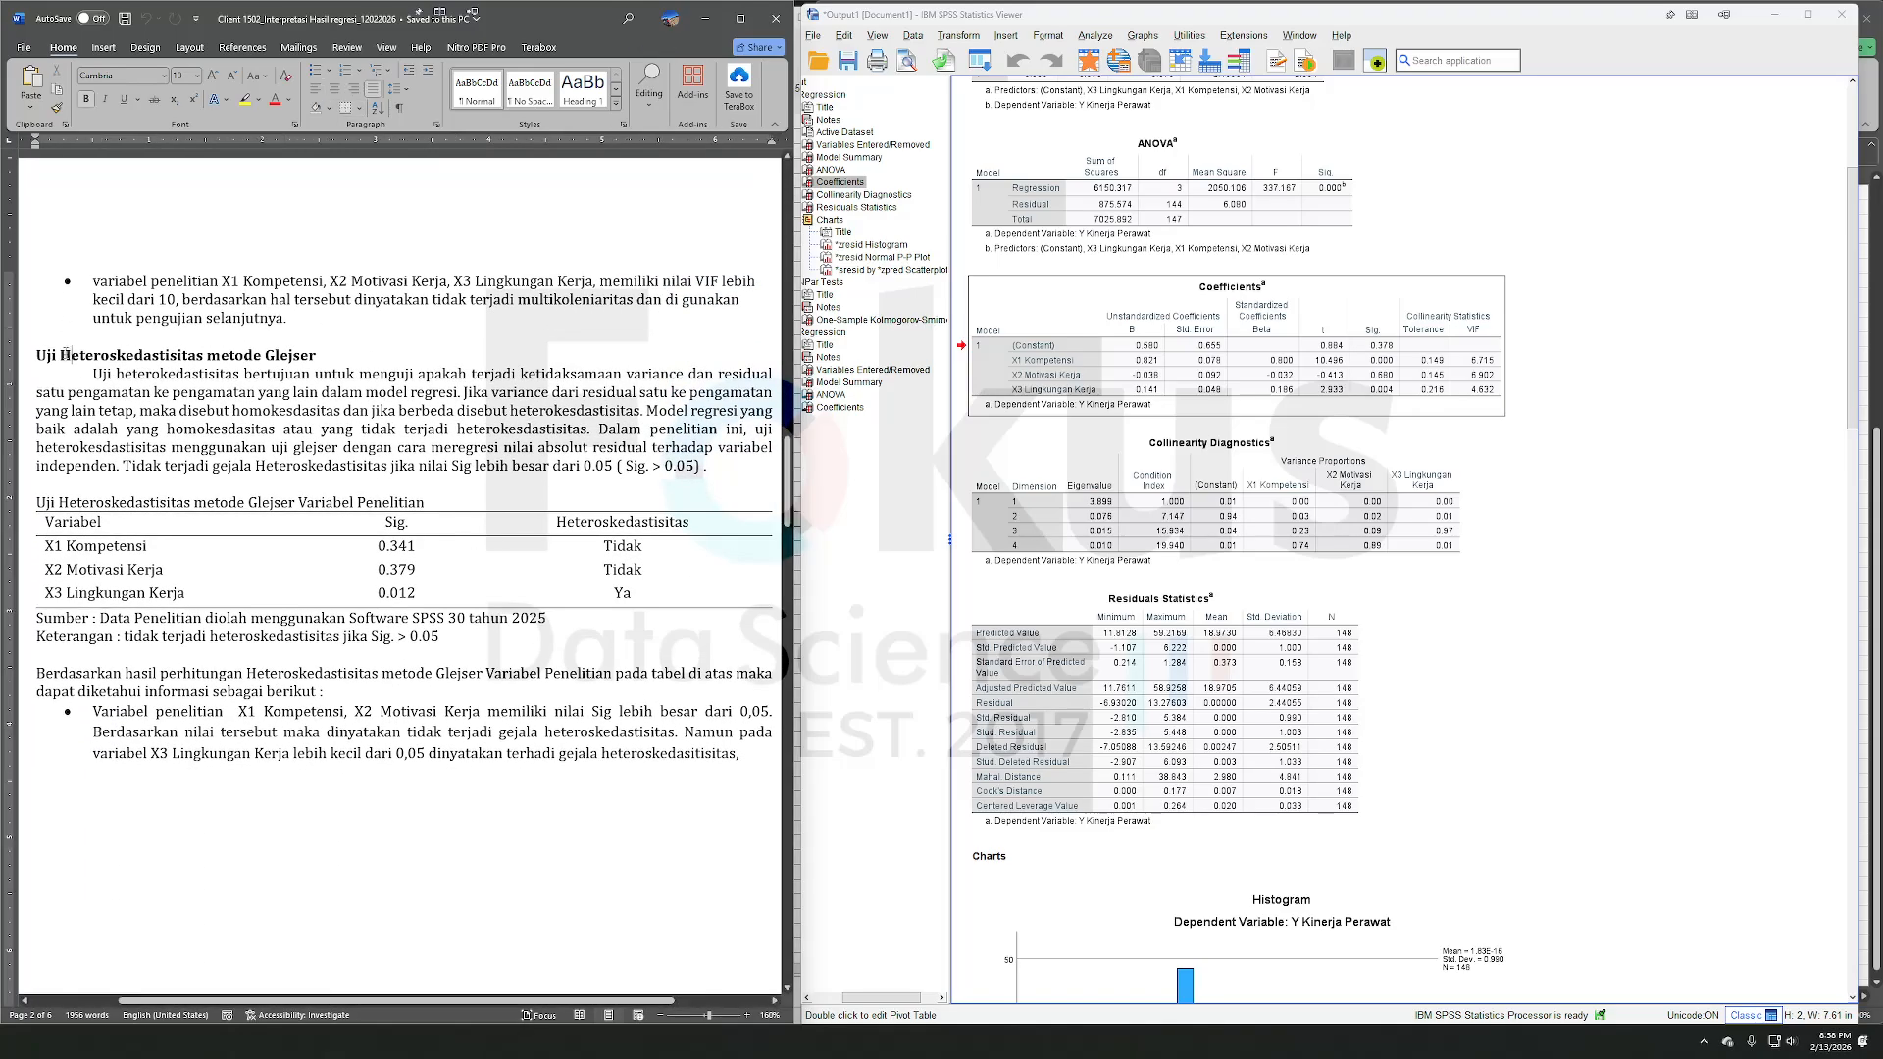
# - Compare the report's Uji Heteroskedastisitas metode Glejser table with the Heteroskedastistias coefficients table of the second regression in the SPSS output
pyautogui.moveTo(60, 355); pyautogui.dragTo(263, 355)
pyautogui.click(269, 393)
pyautogui.scroll(-15, 1381, 609)
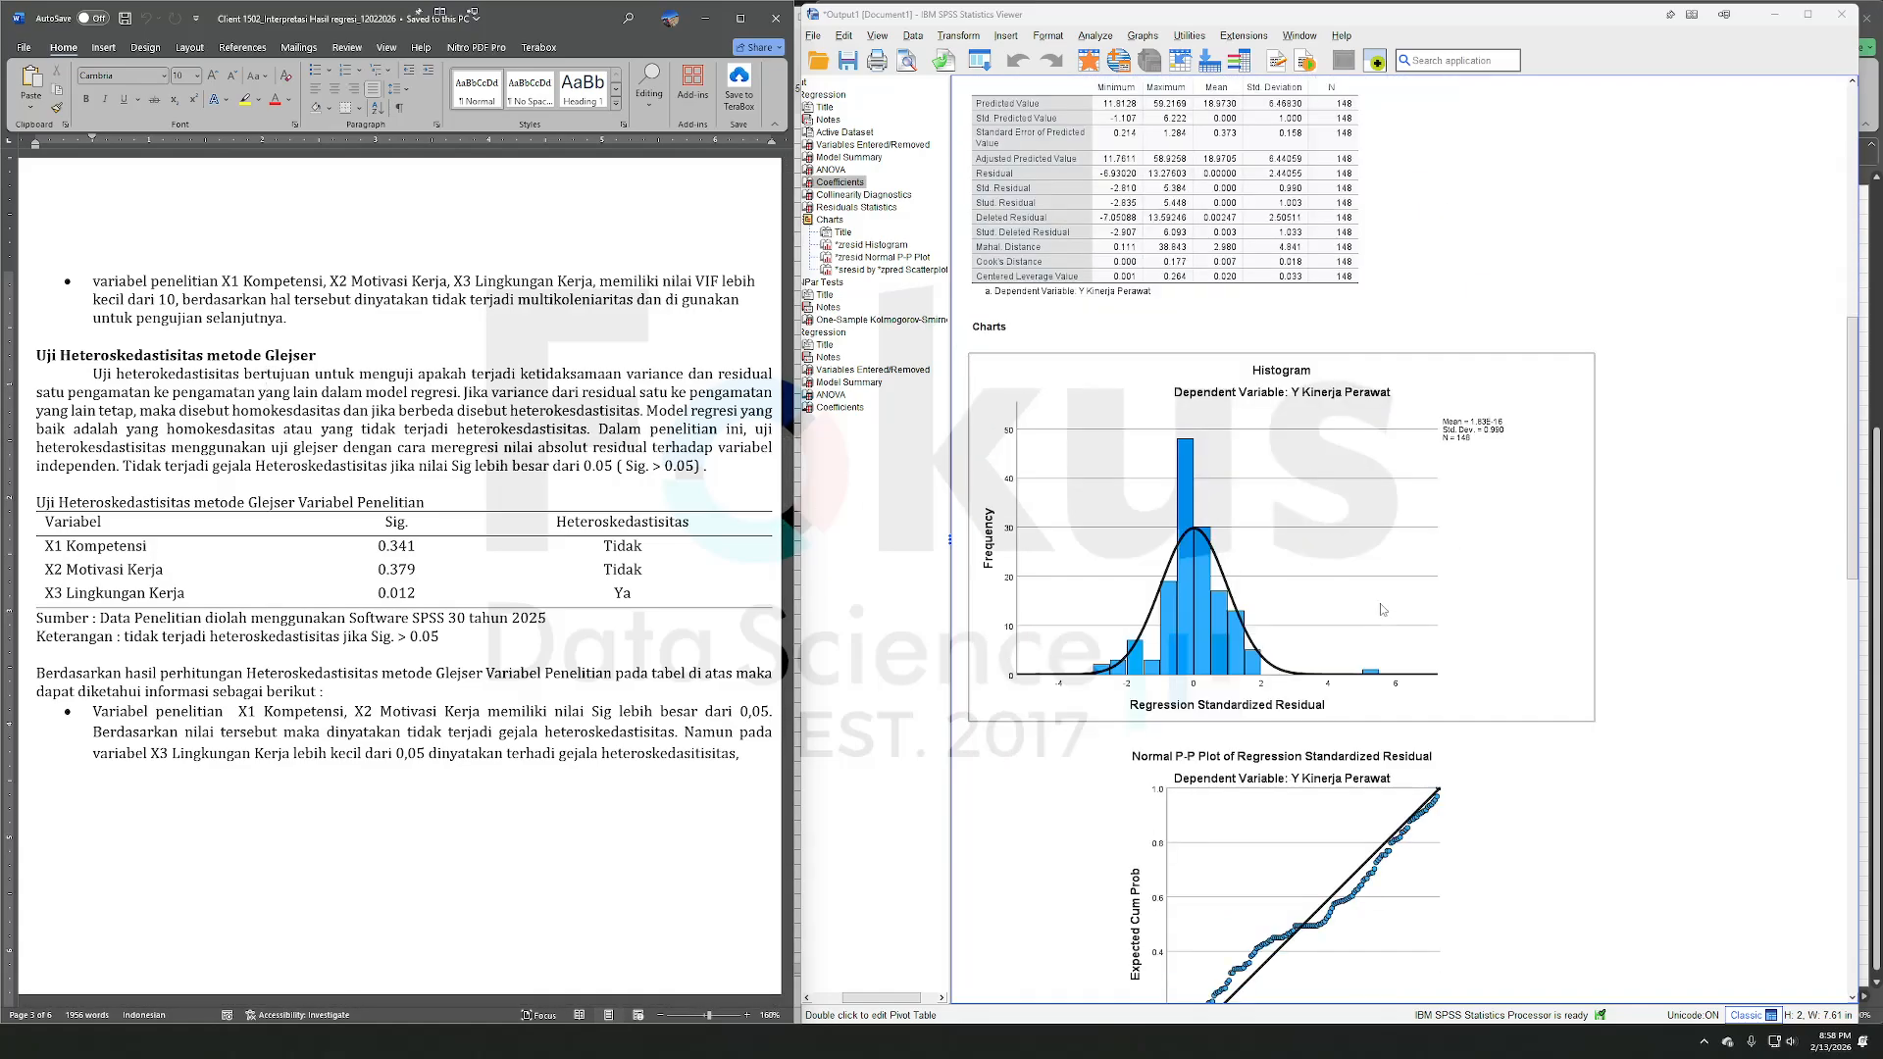
pyautogui.scroll(-5, 1381, 609)
pyautogui.click(1256, 861)
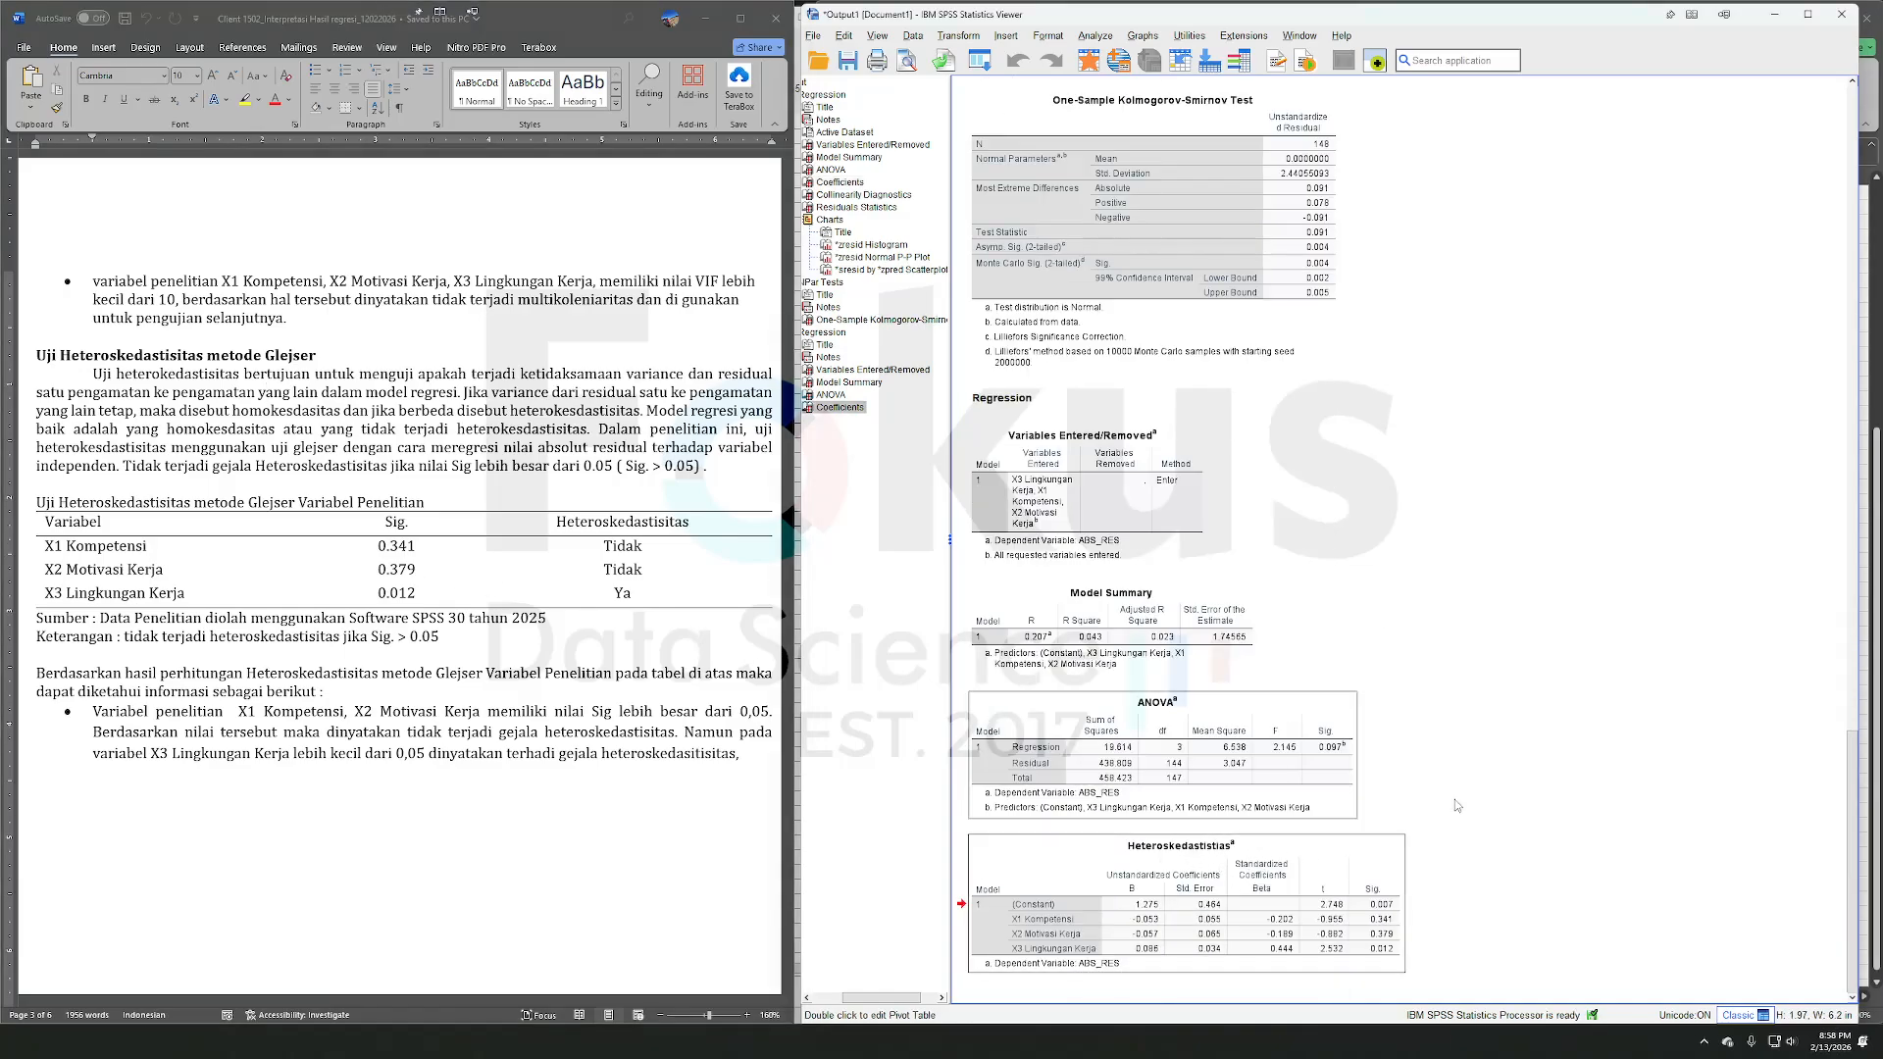
pyautogui.click(412, 549)
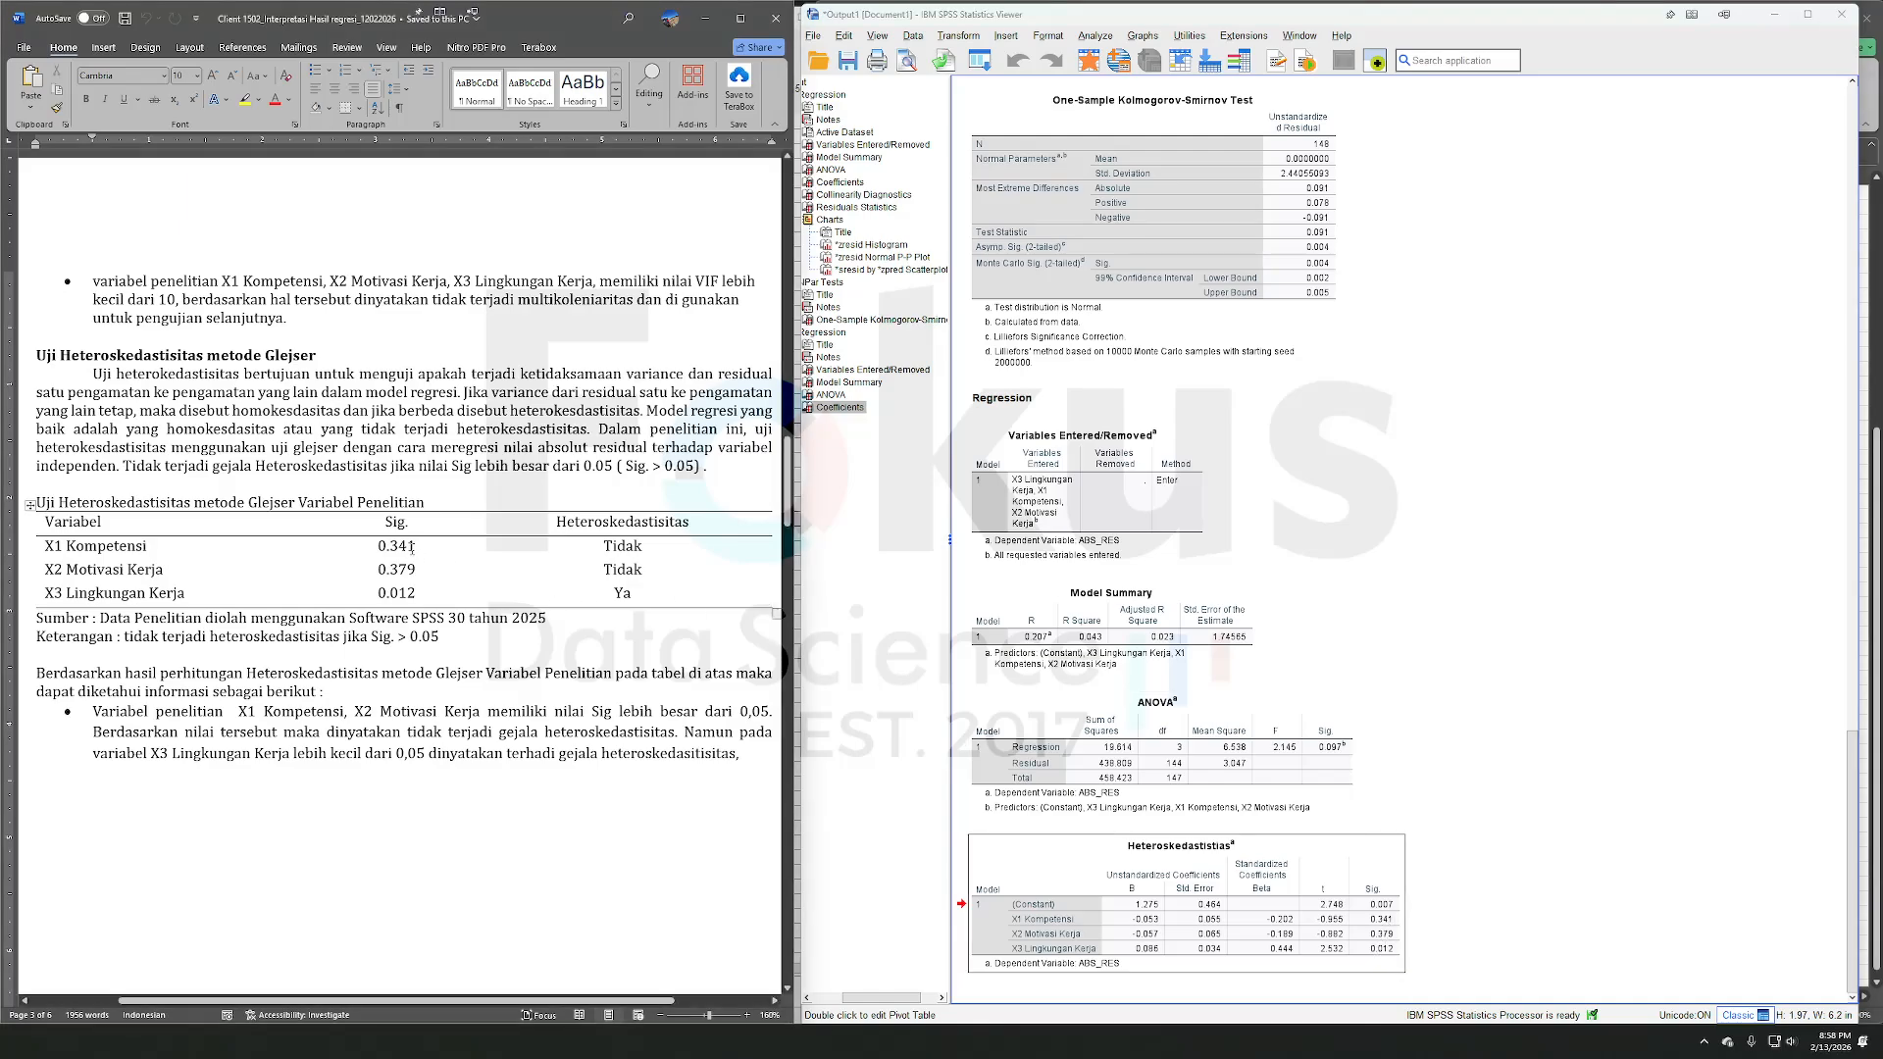
# - Examine the Sig. and Heteroskedastisitas columns of the Word Glejser table, including the X3 Lingkungan Kerja row, against the written conclusion
pyautogui.moveTo(354, 522); pyautogui.dragTo(398, 579)
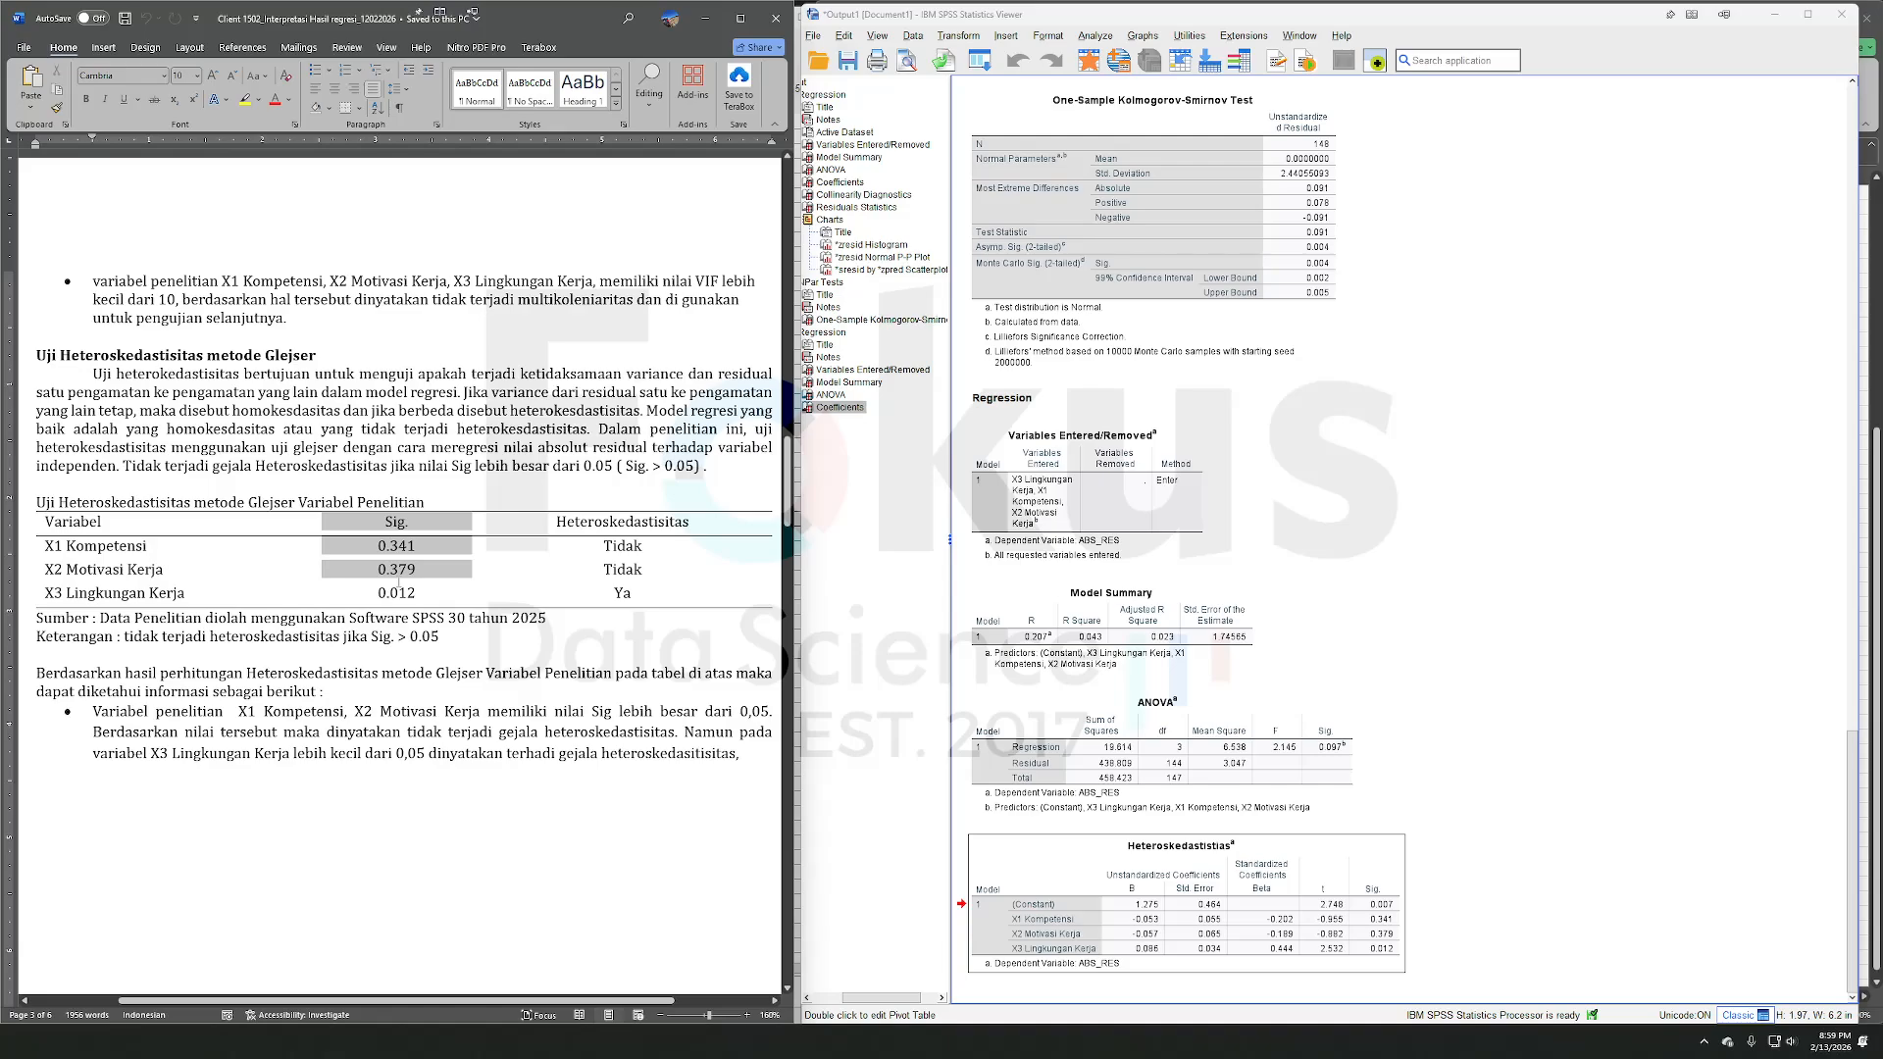
pyautogui.moveTo(399, 579); pyautogui.dragTo(628, 574)
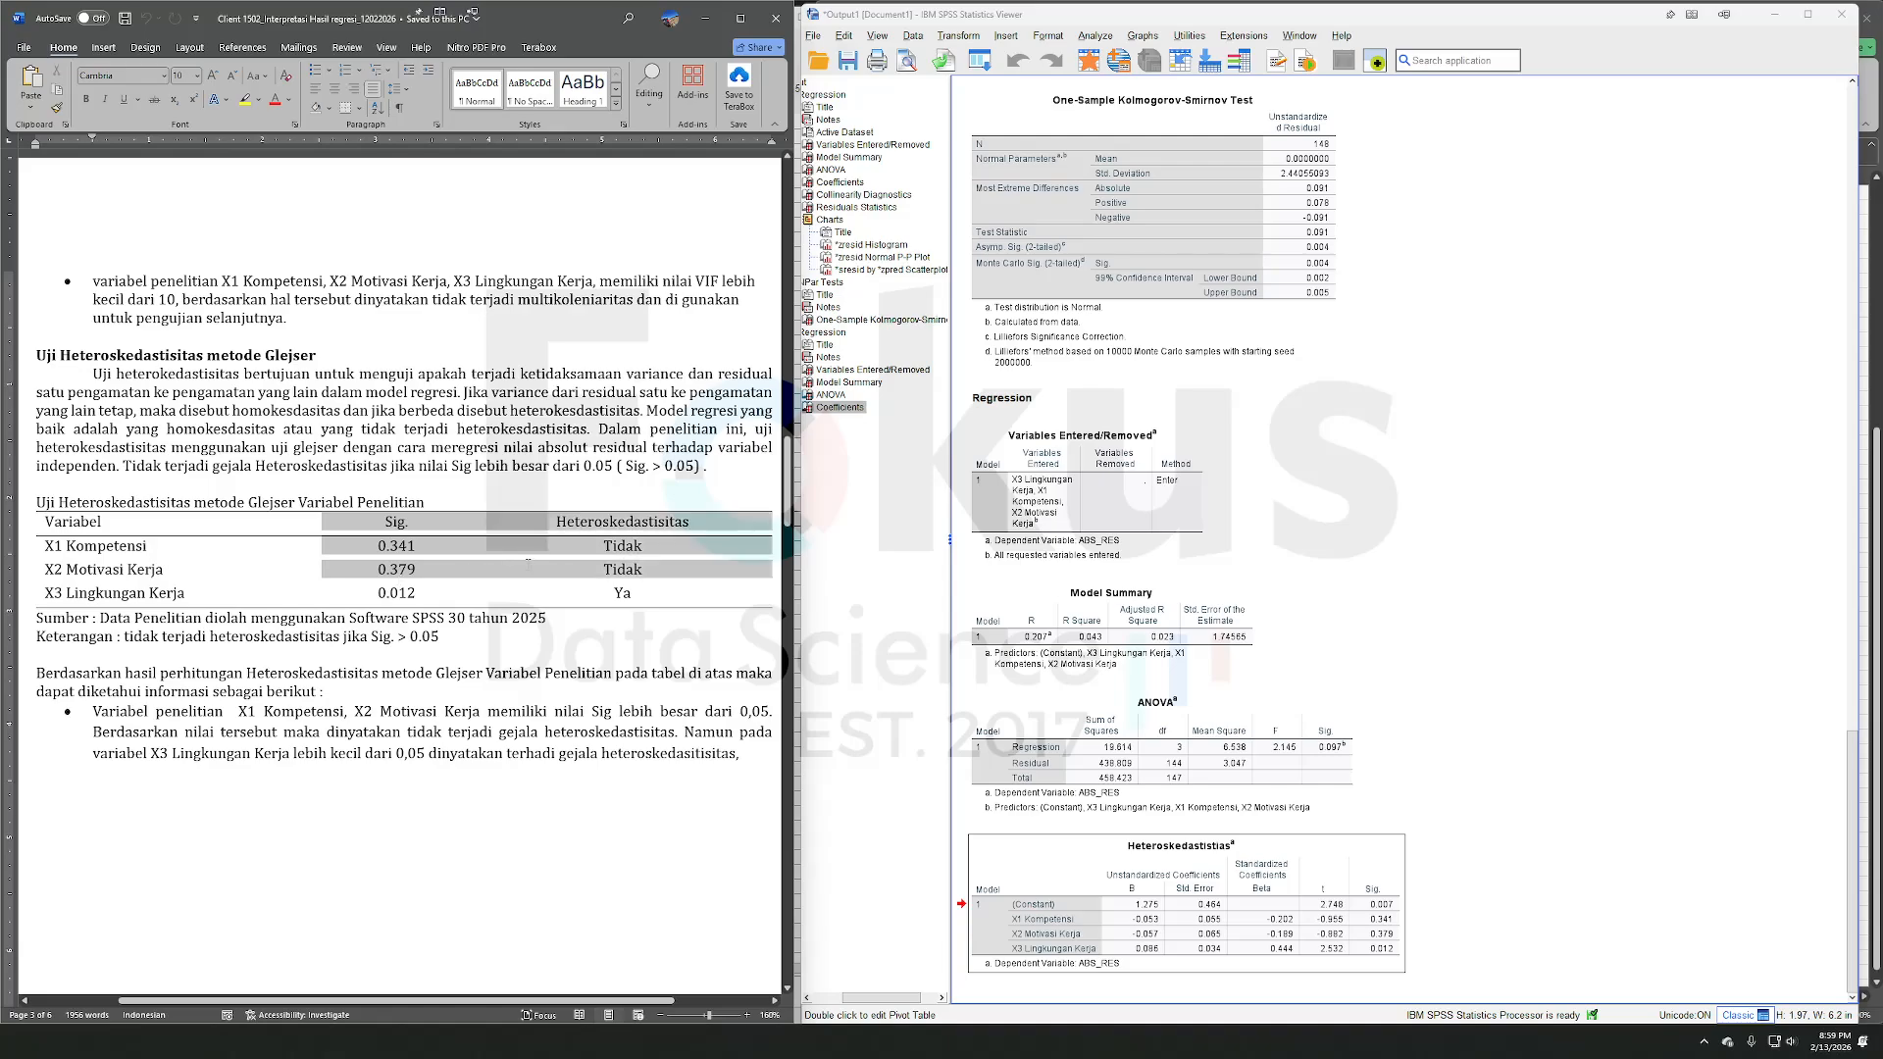
pyautogui.click(582, 512)
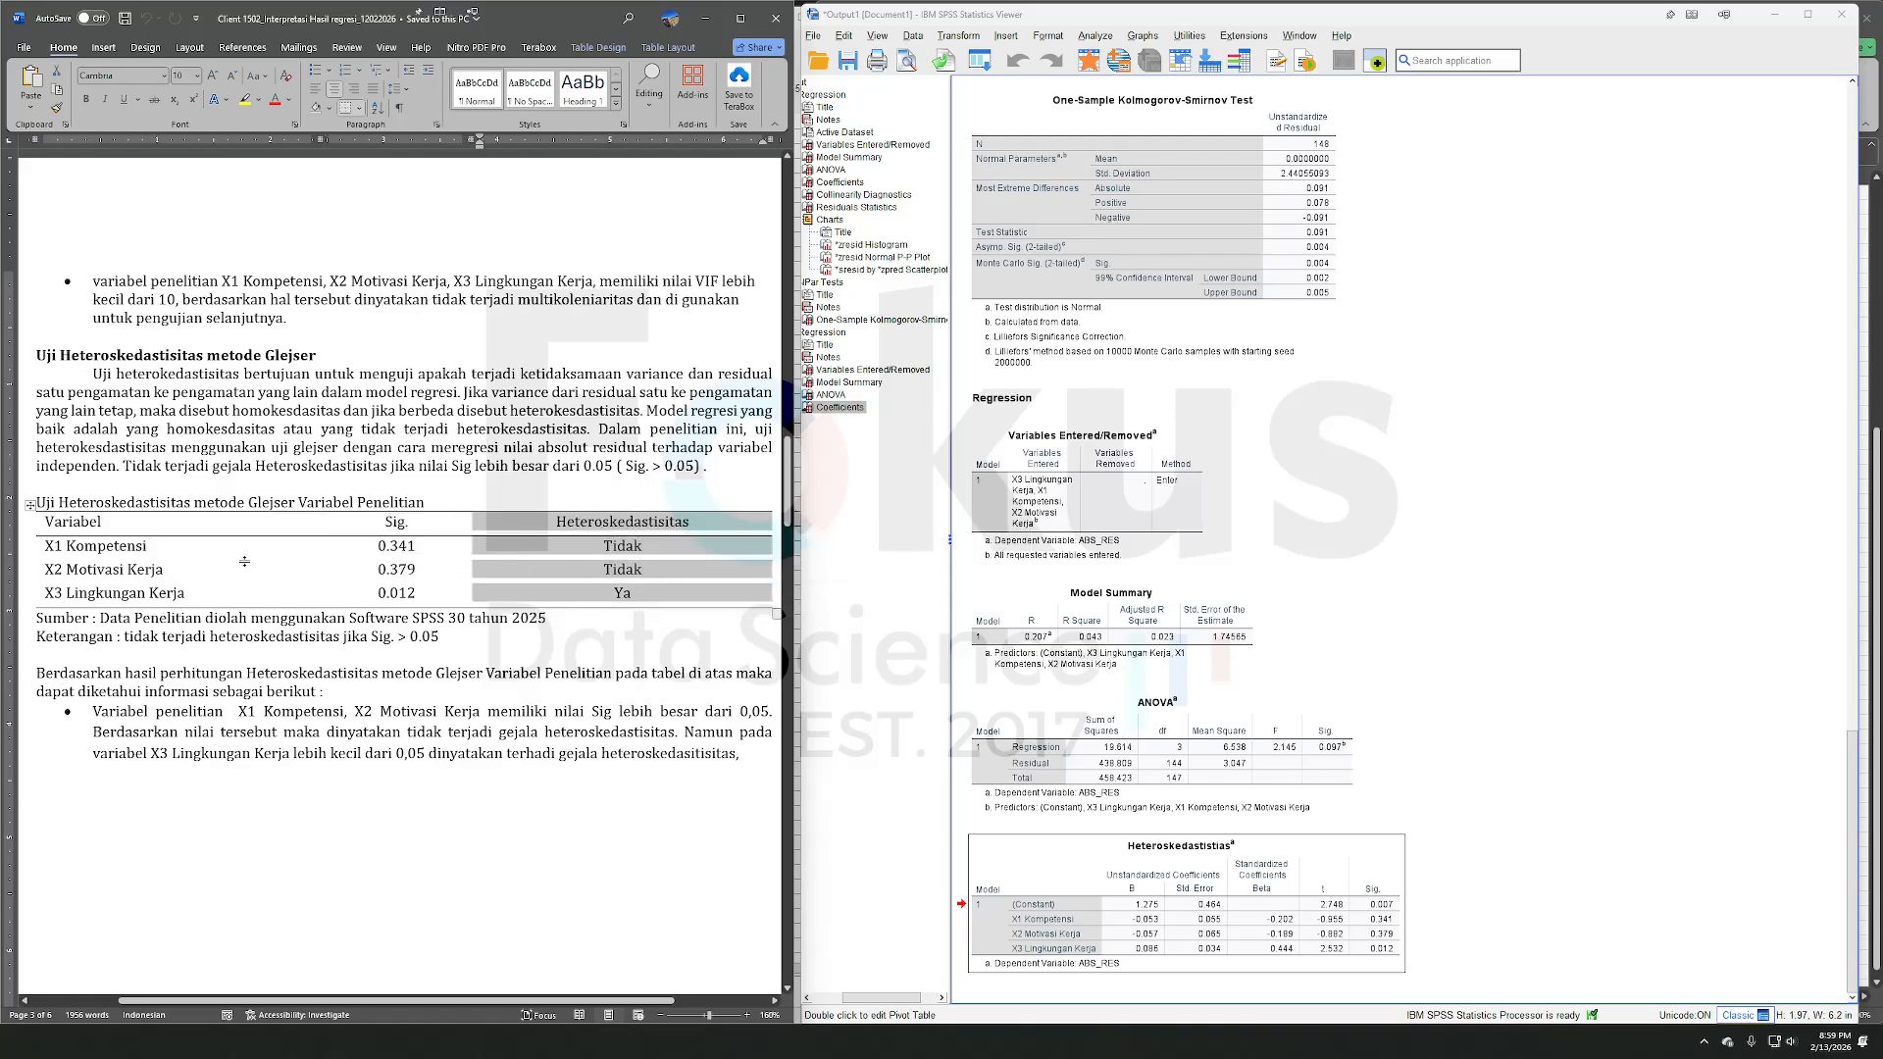
pyautogui.click(195, 571)
pyautogui.moveTo(422, 568)
pyautogui.mouseDown()
pyautogui.moveTo(88, 545)
pyautogui.moveTo(79, 594)
pyautogui.moveTo(412, 570)
pyautogui.moveTo(485, 596)
pyautogui.moveTo(481, 612)
pyautogui.mouseUp()
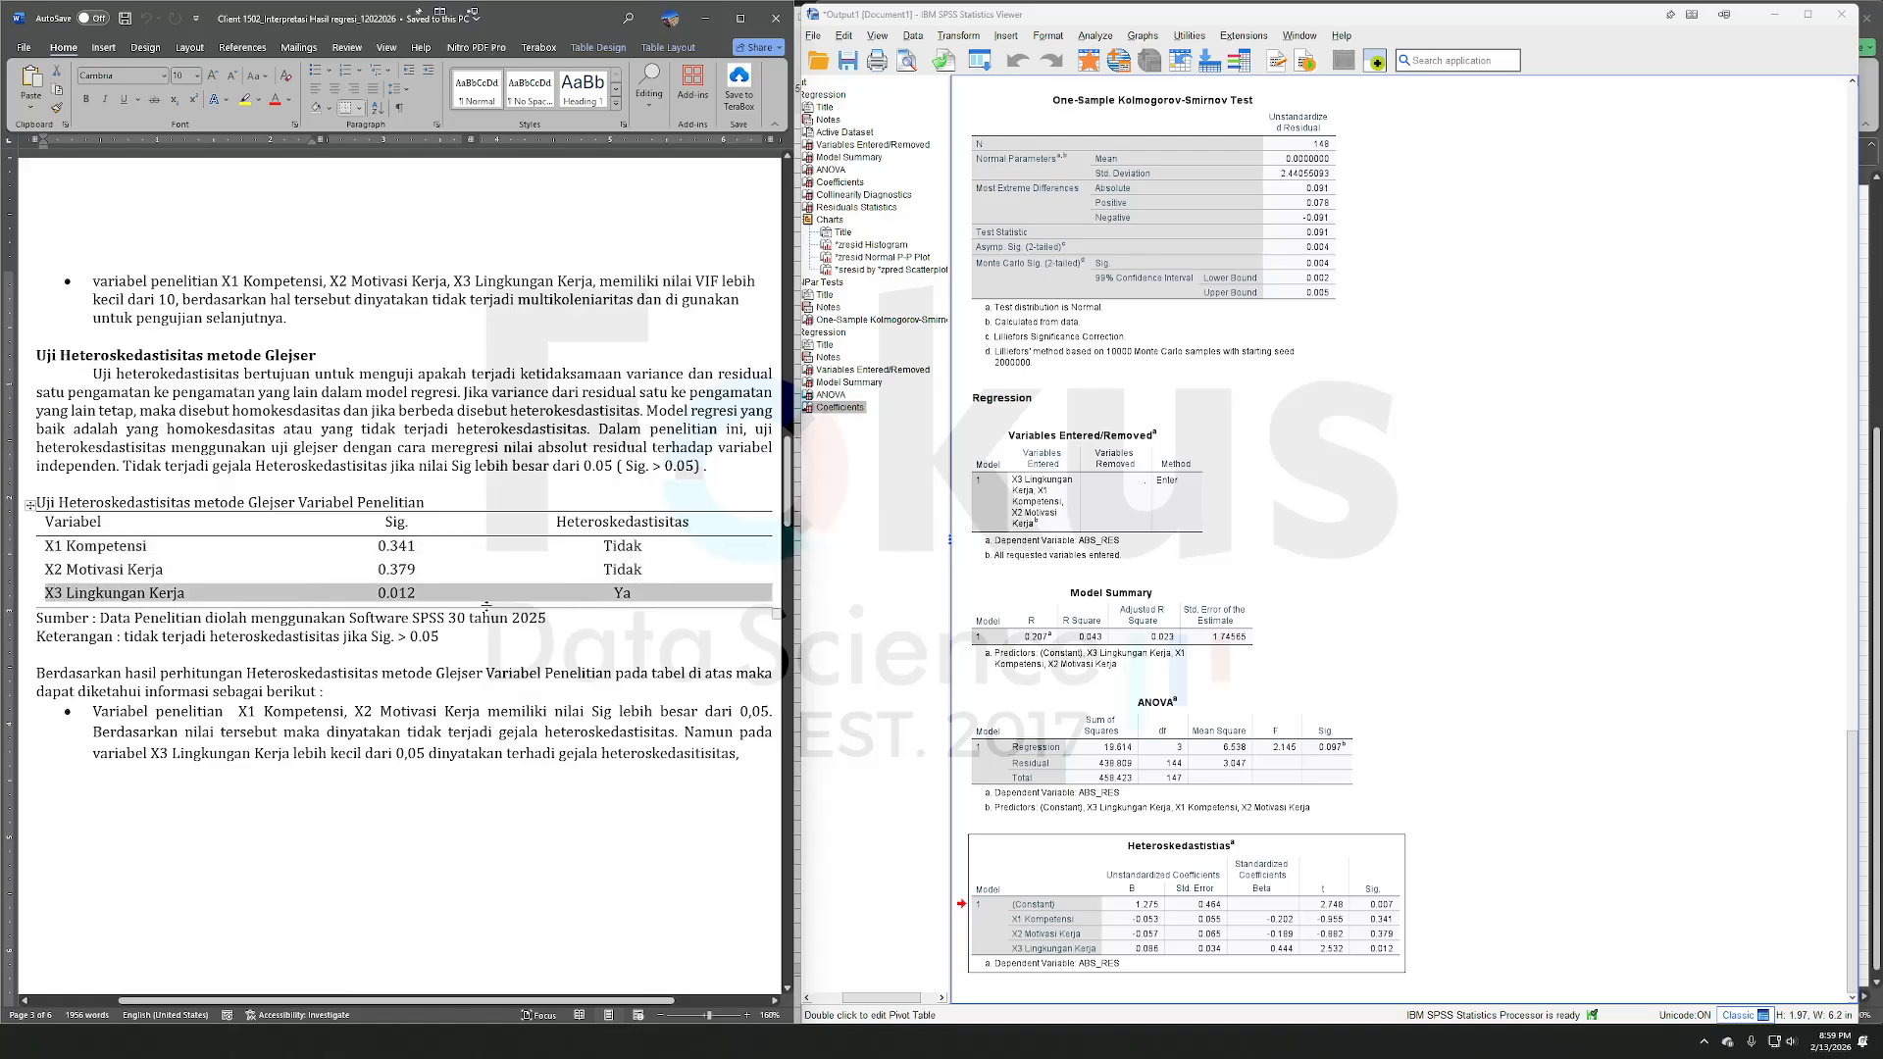
pyautogui.click(316, 710)
# - Read the report's Analisis Regresi Linier Berganda introduction and the Analisis koefisien determinasi (R2) section
pyautogui.scroll(-5, 319, 692)
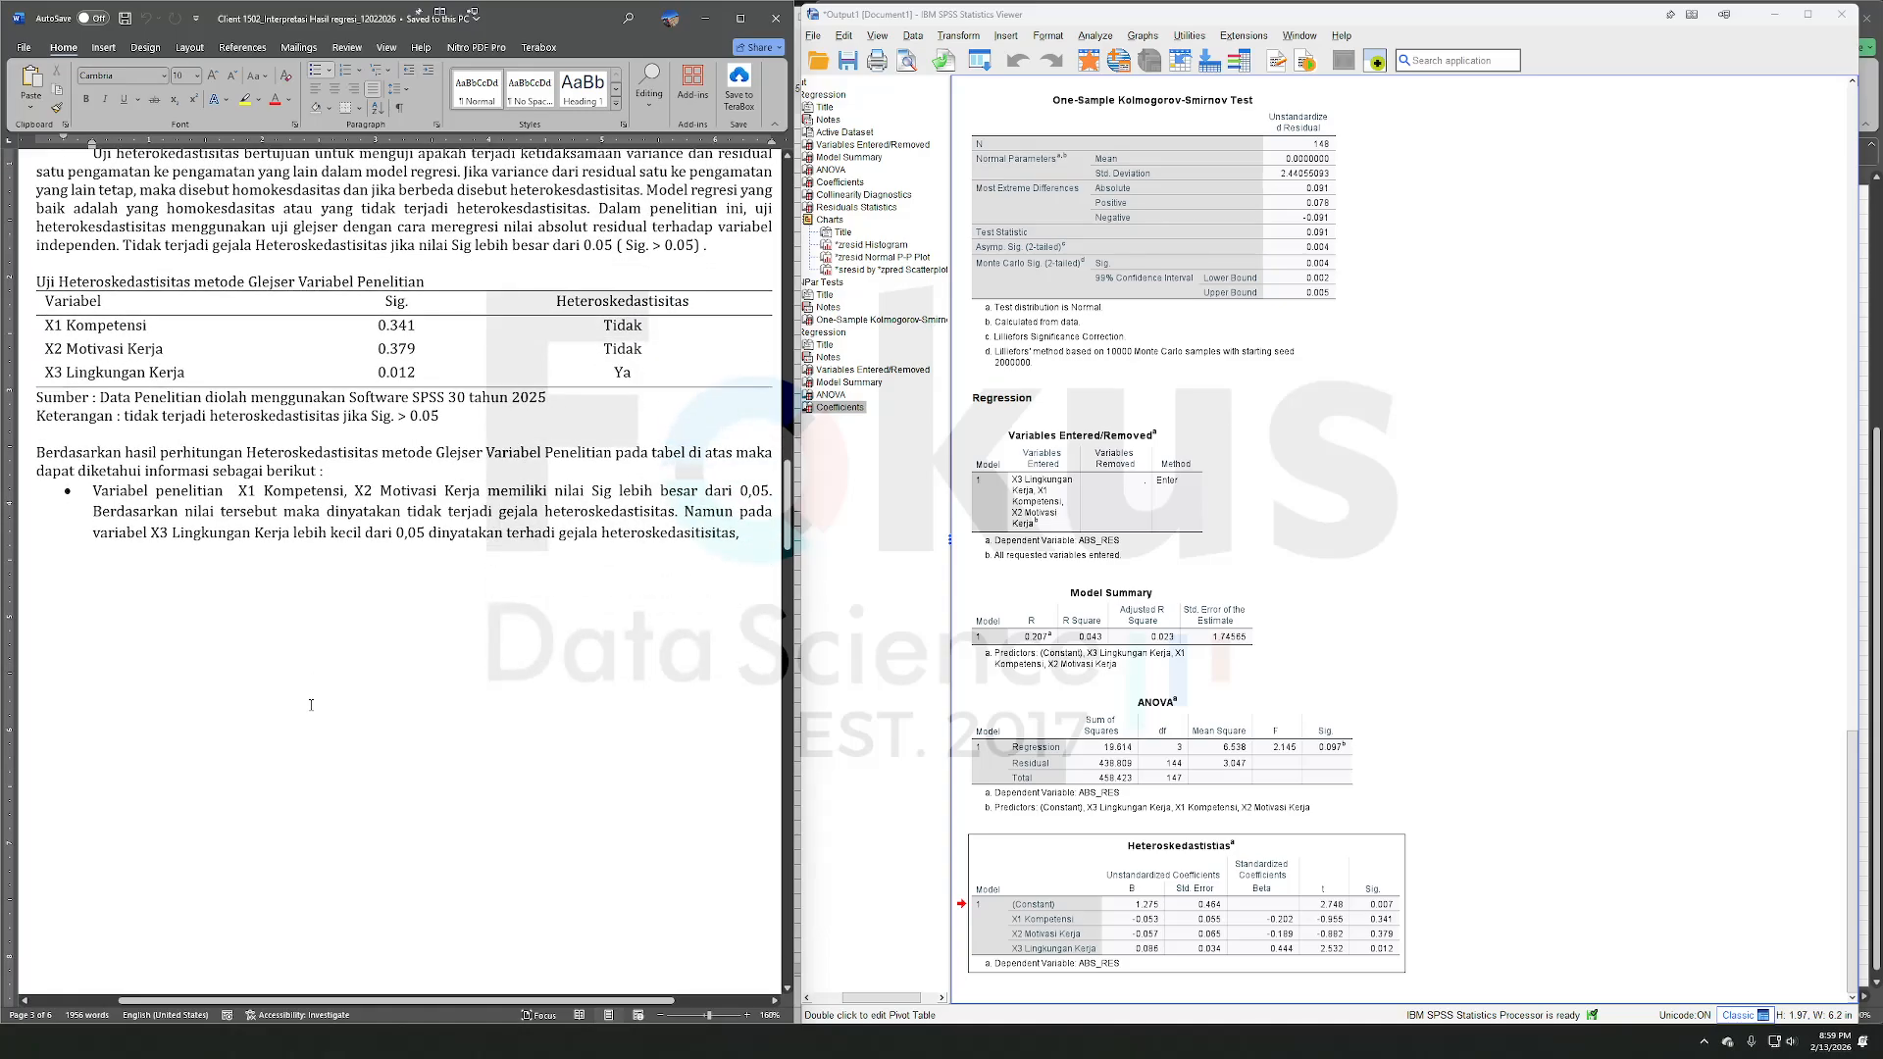
pyautogui.scroll(-5, 318, 693)
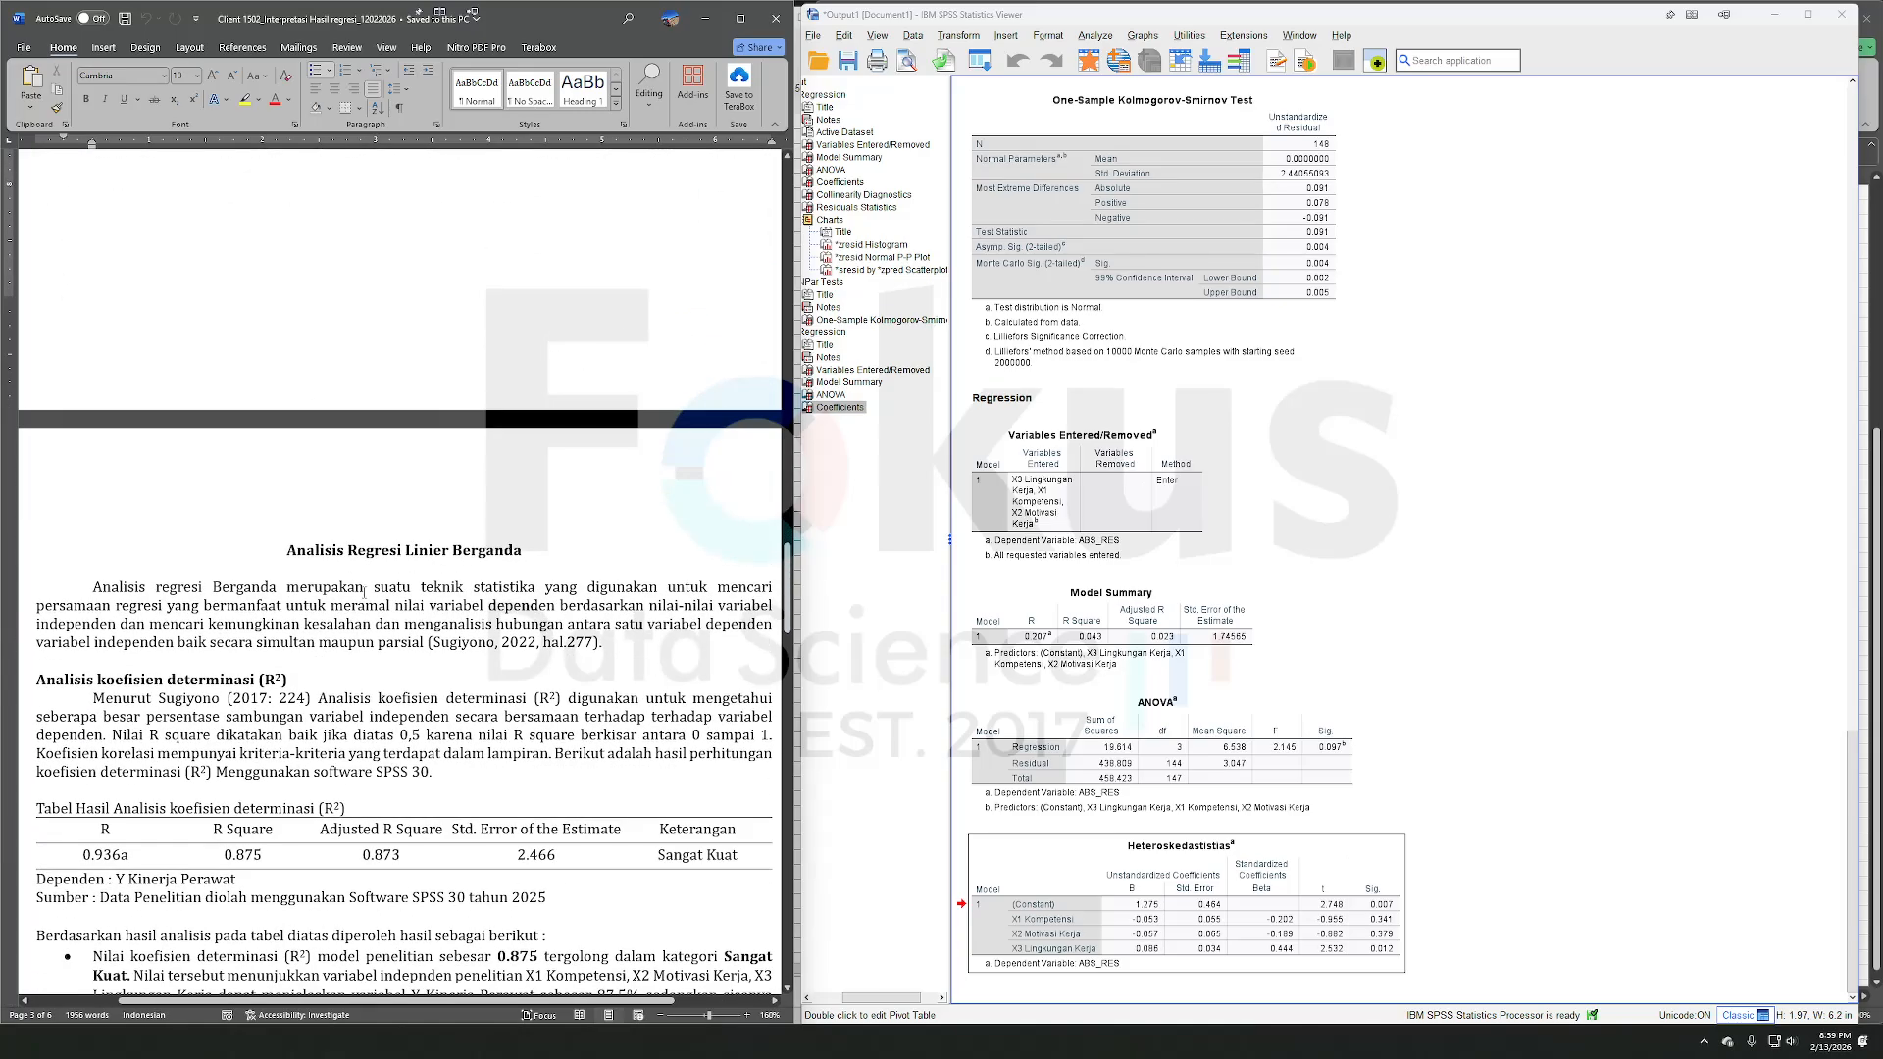
pyautogui.scroll(-3, 365, 592)
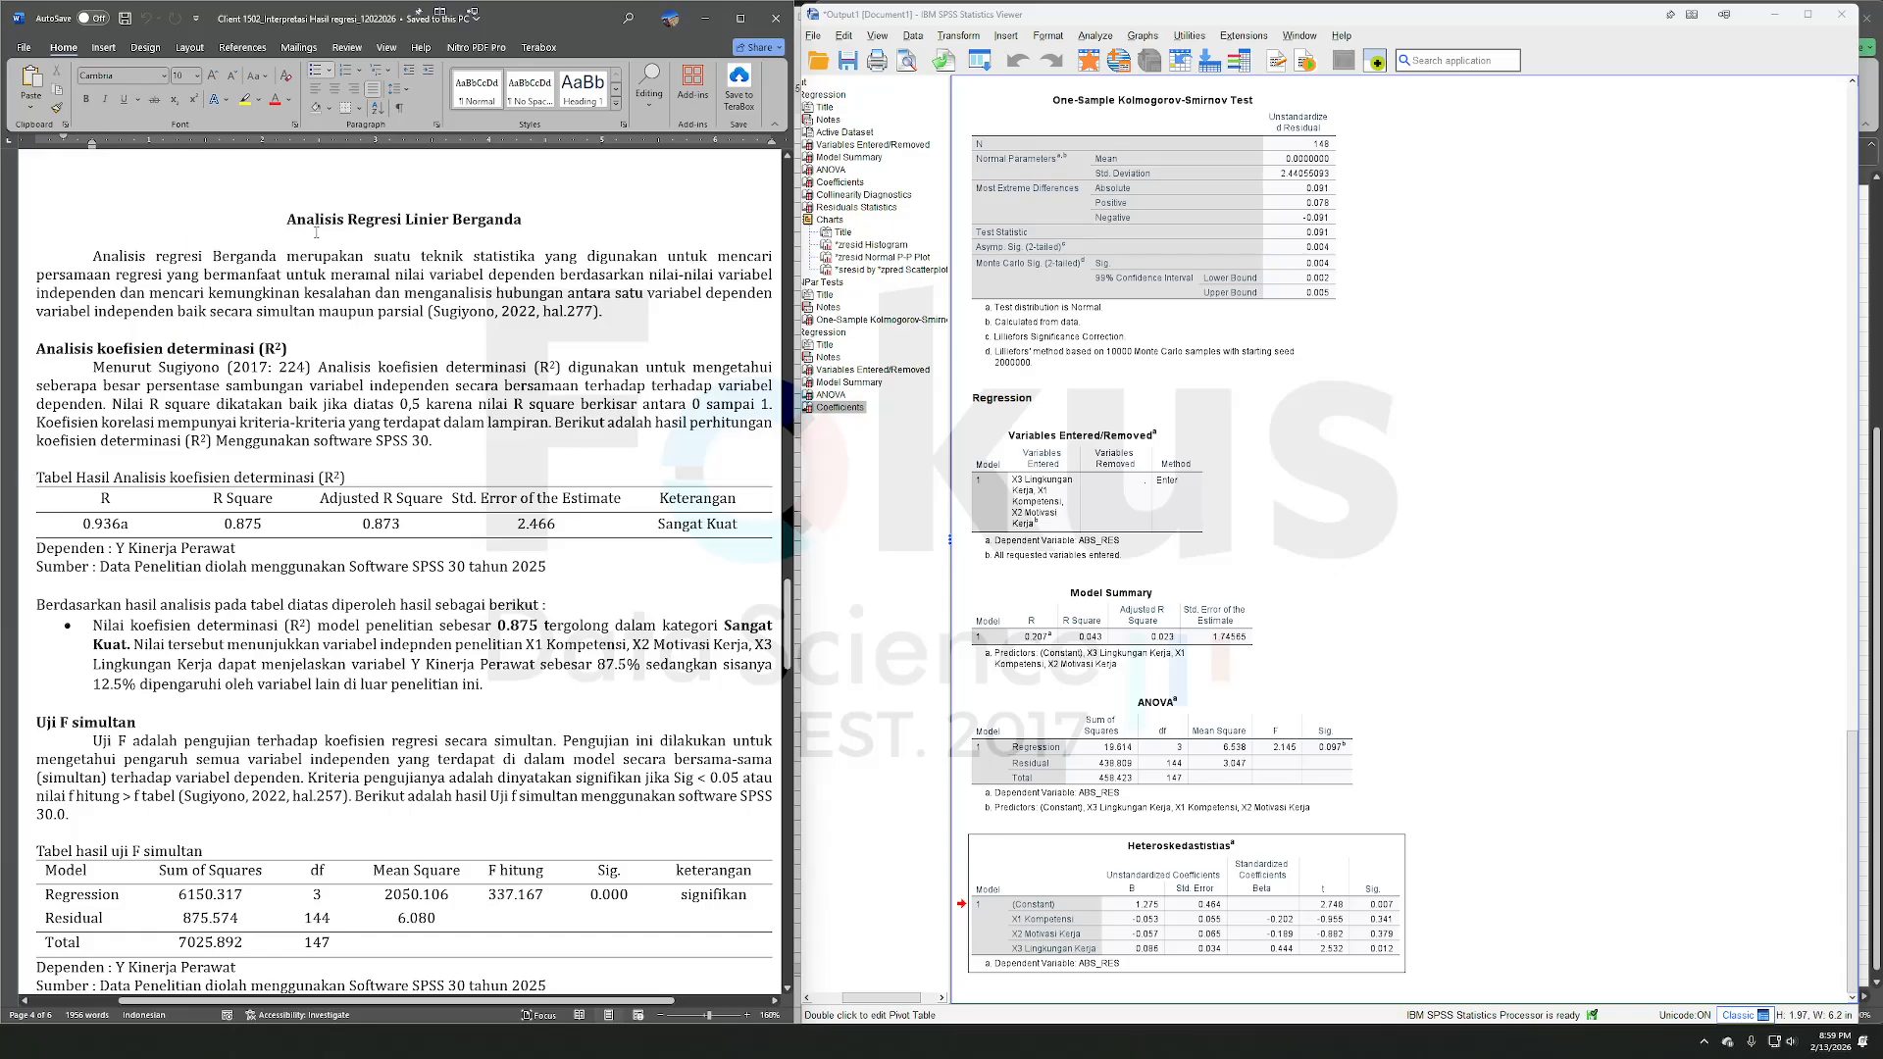
pyautogui.moveTo(332, 235); pyautogui.dragTo(602, 312)
pyautogui.click(345, 385)
pyautogui.scroll(-2, 345, 384)
pyautogui.scroll(2, 196, 353)
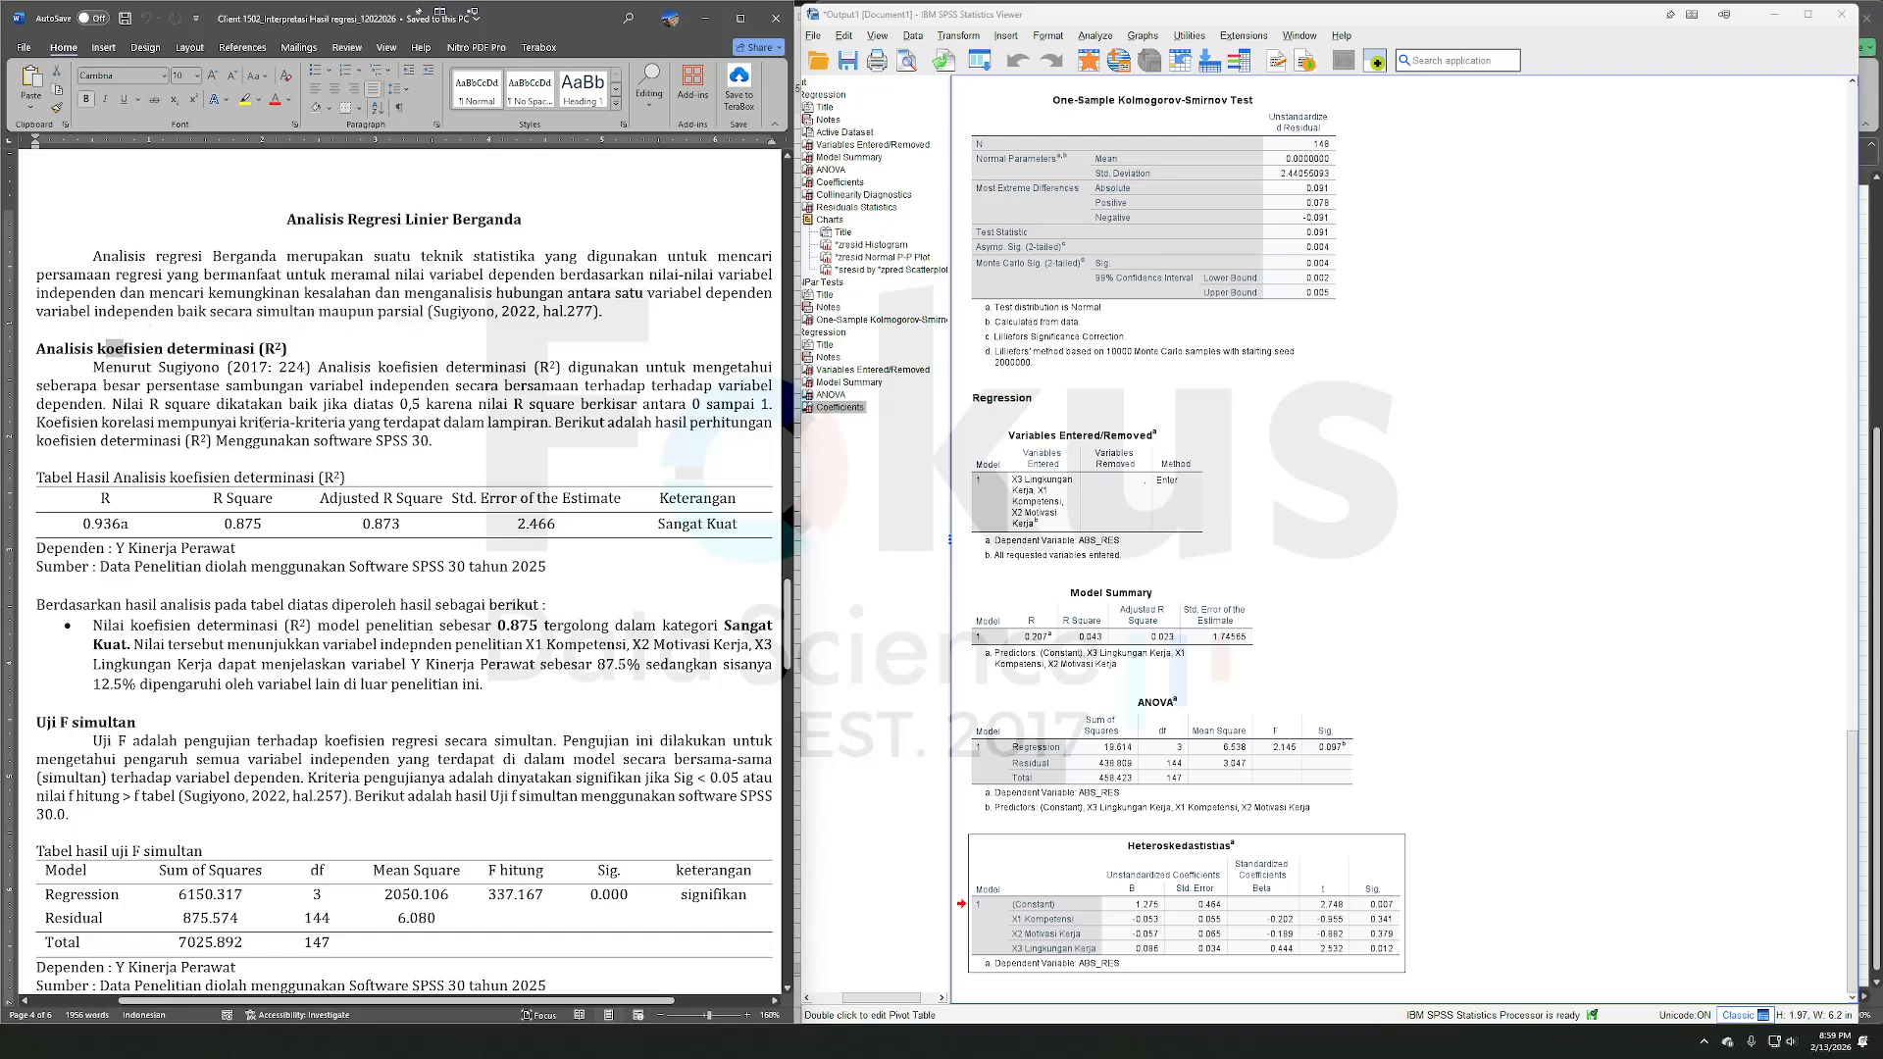
# - Find the Model Summary of the first regression, with dependent variable Y Kinerja Perawat, in the SPSS output
pyautogui.scroll(5, 1601, 665)
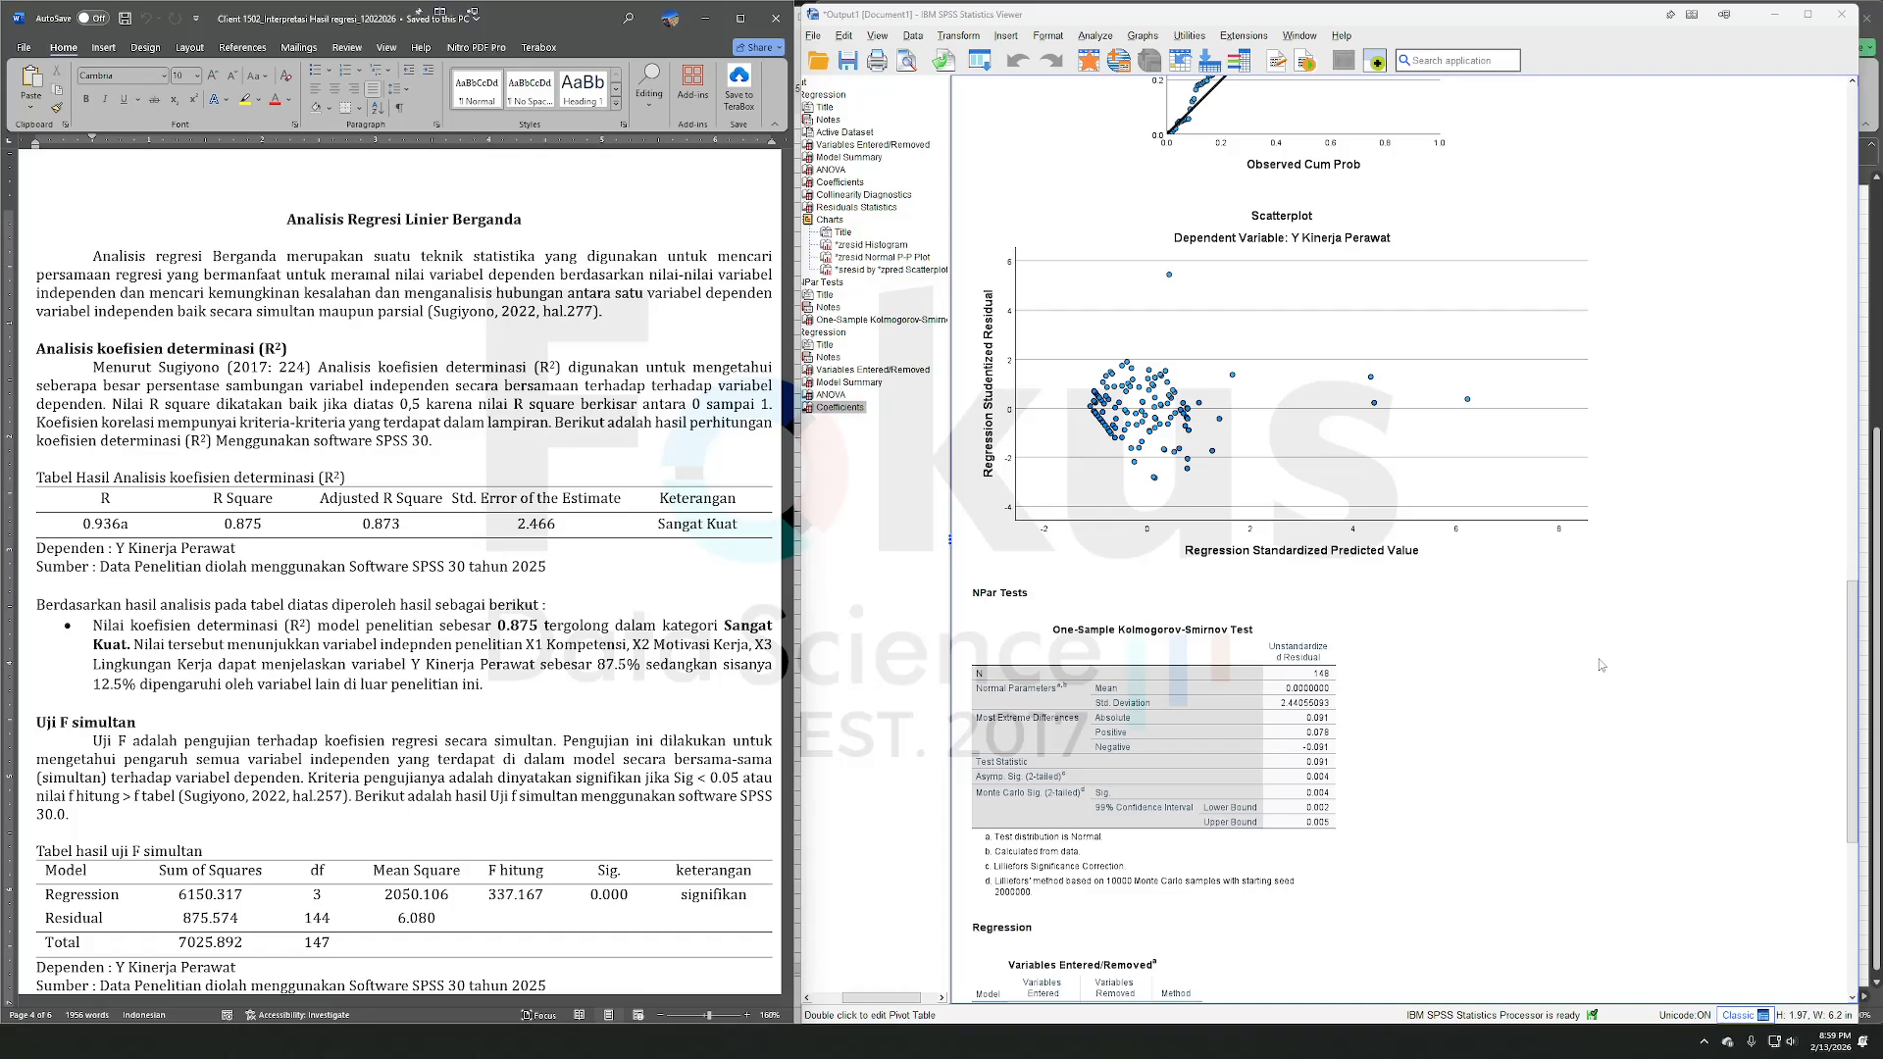
pyautogui.scroll(-5, 1601, 665)
pyautogui.click(1248, 601)
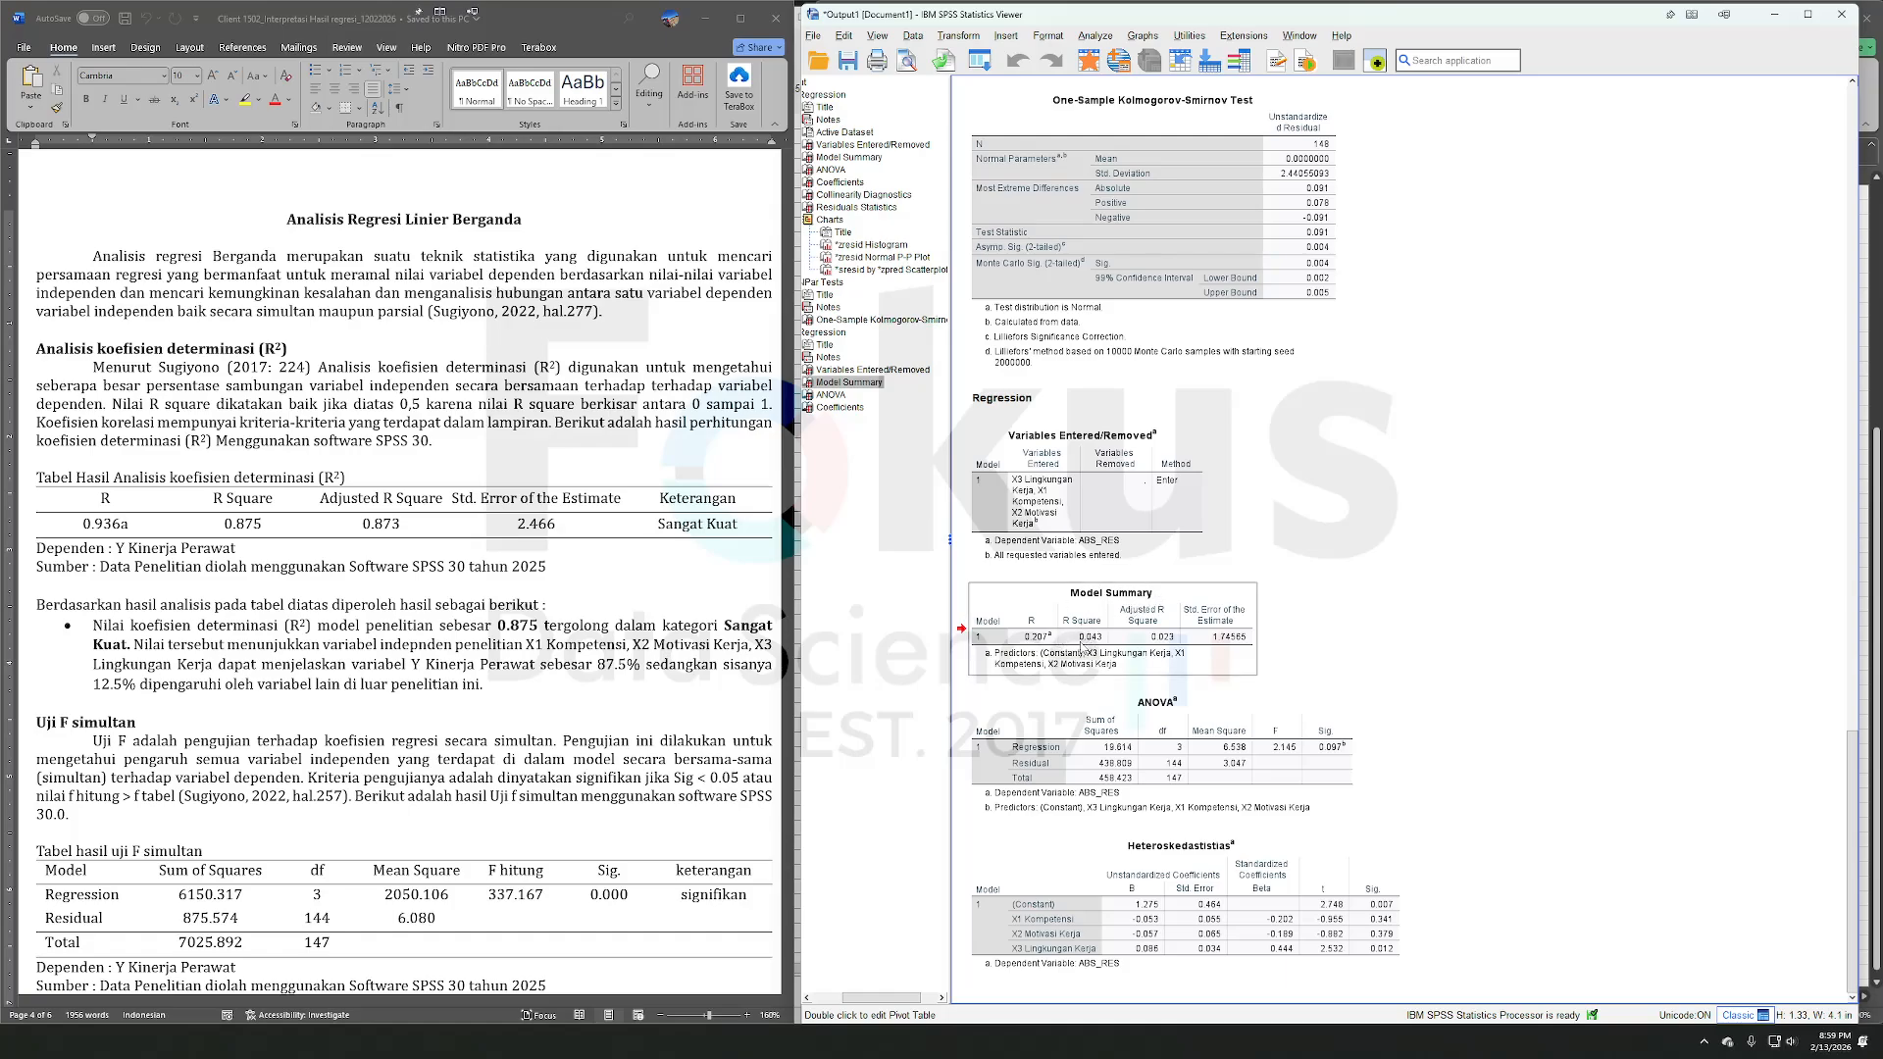
pyautogui.scroll(5, 1319, 533)
pyautogui.scroll(15, 1319, 532)
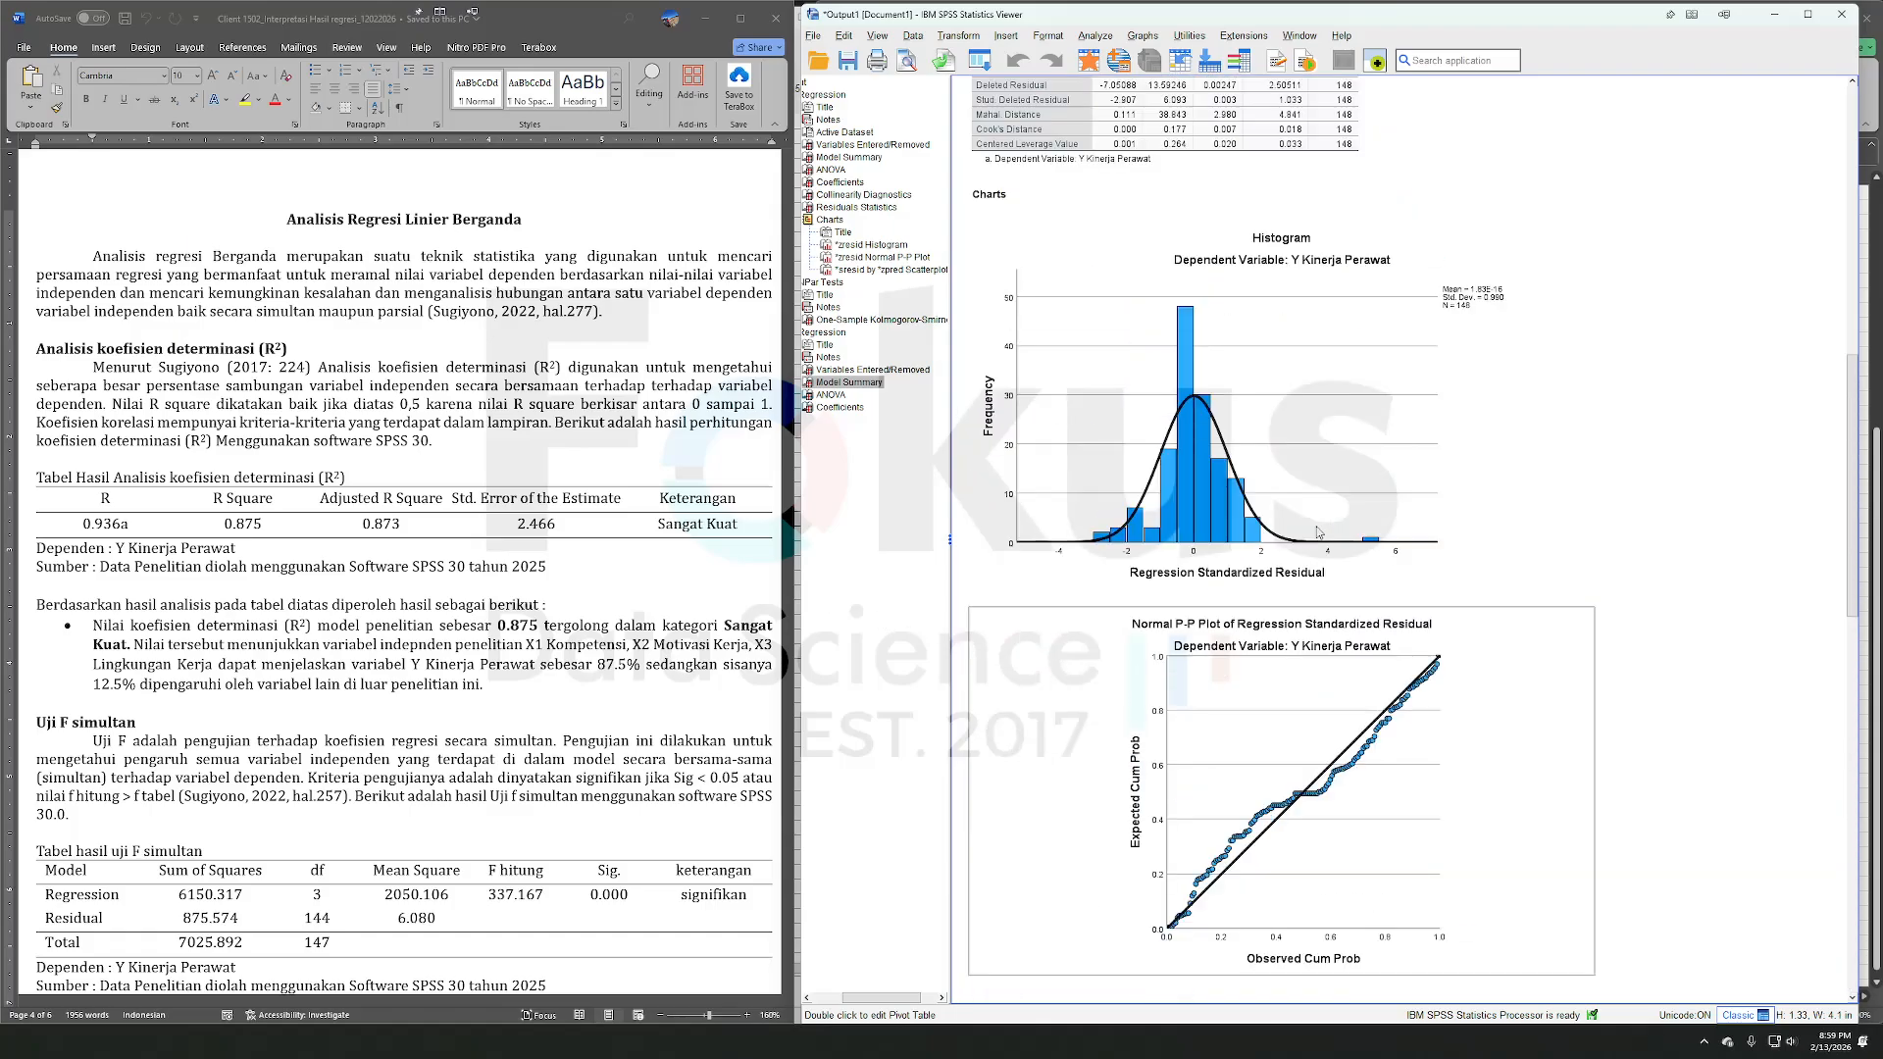
pyautogui.click(1192, 455)
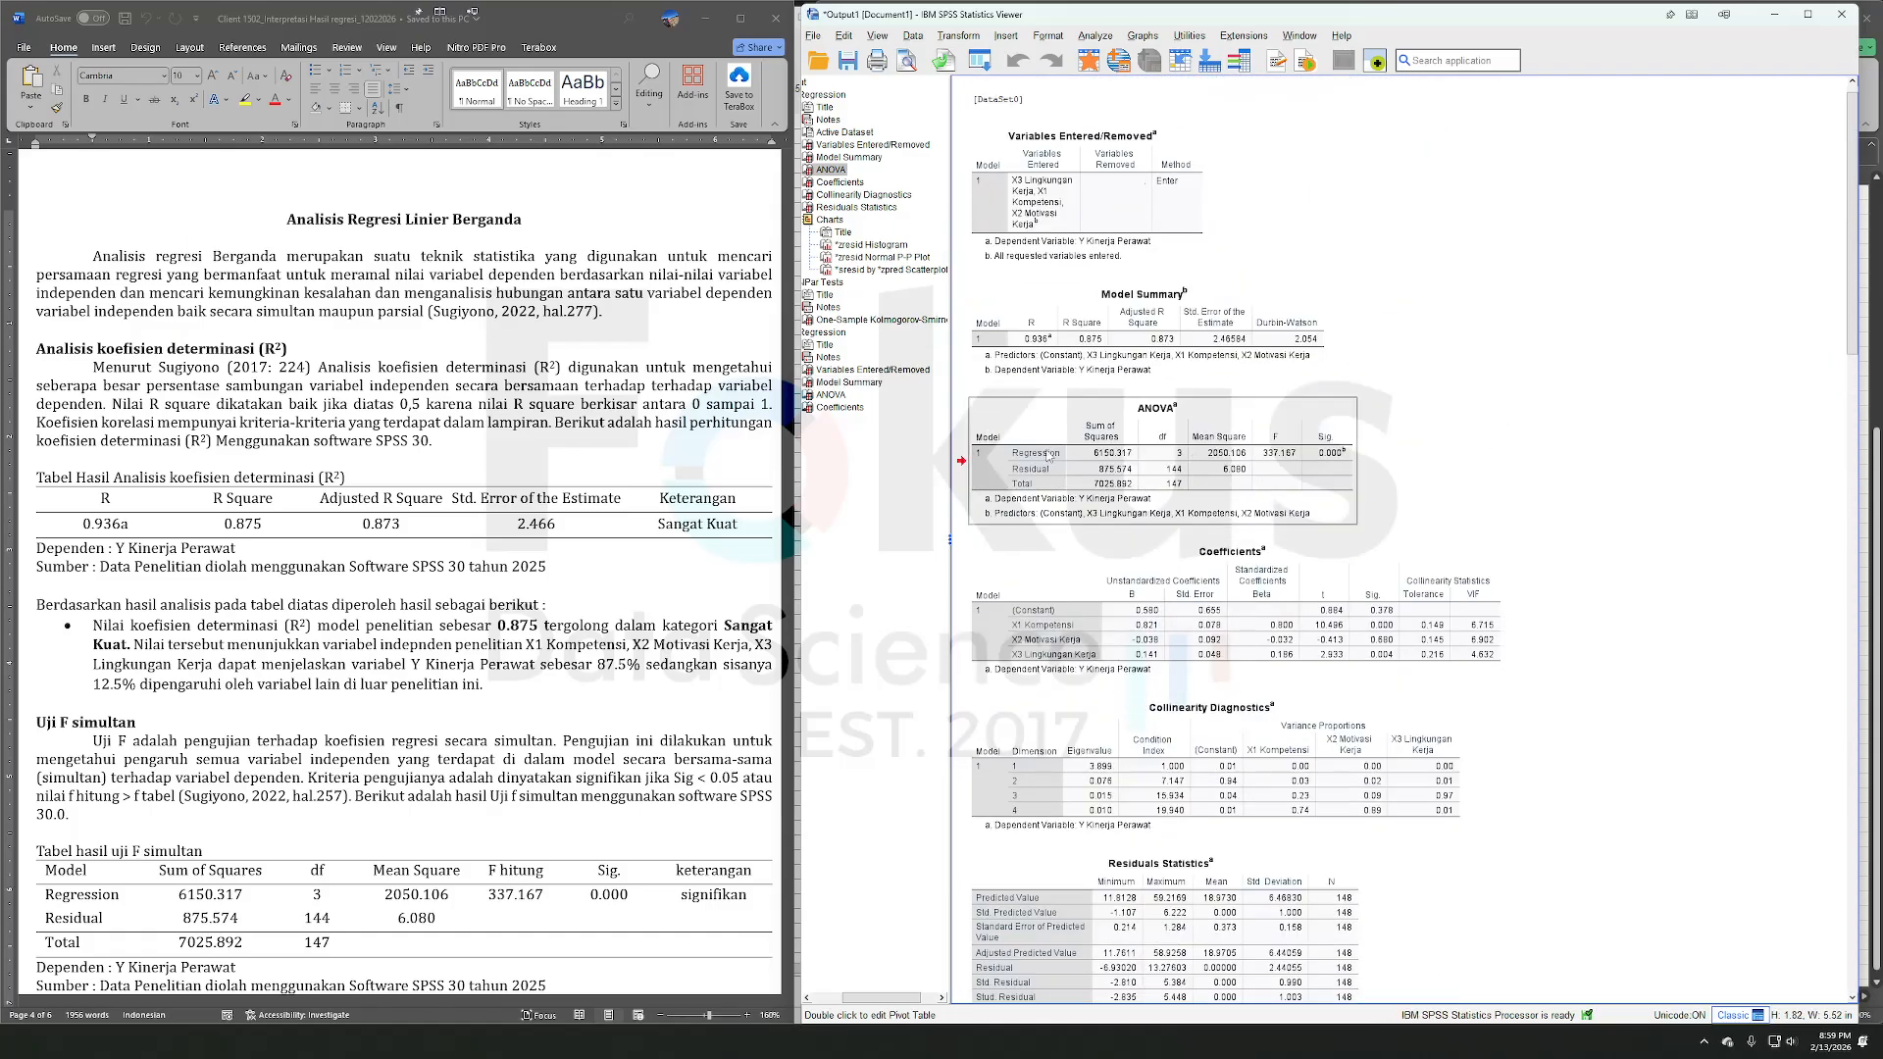
pyautogui.click(1138, 307)
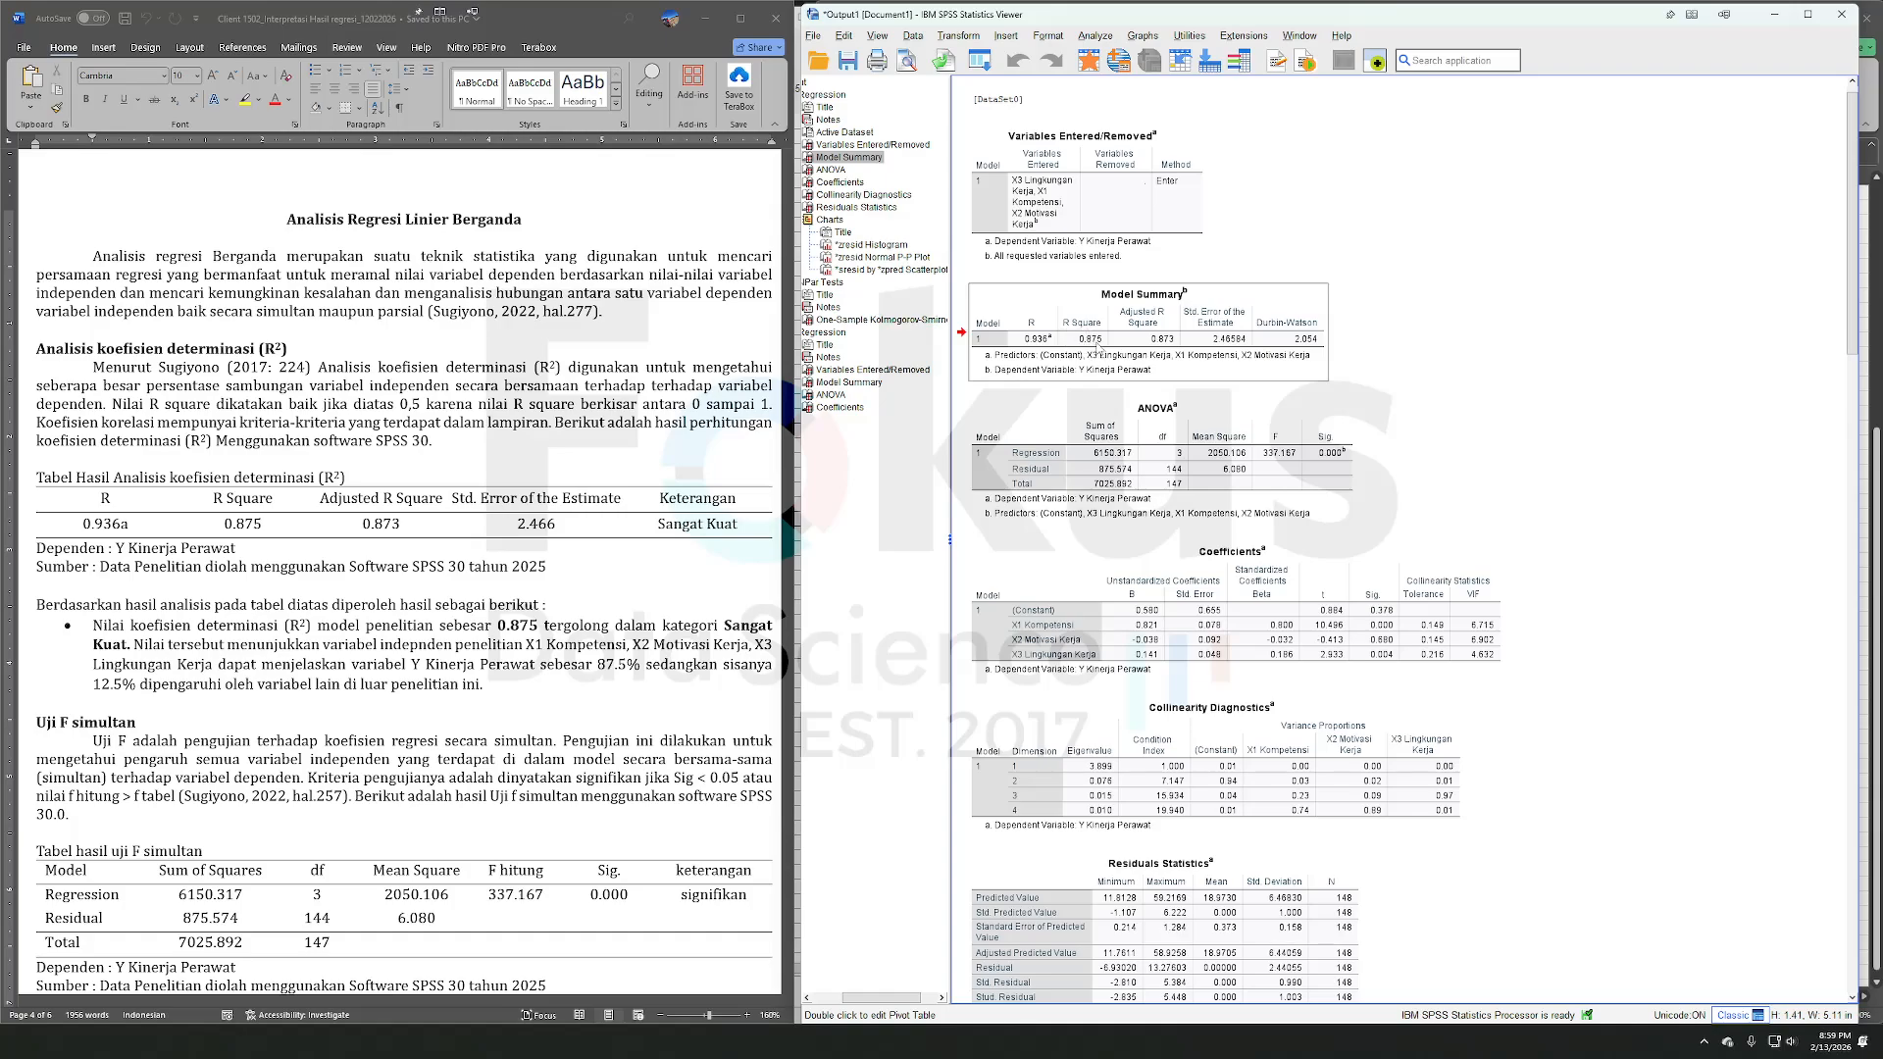
# - Check the R Square value in the report's determination table against the explained and unexplained percentages in its interpretation
pyautogui.click(259, 421)
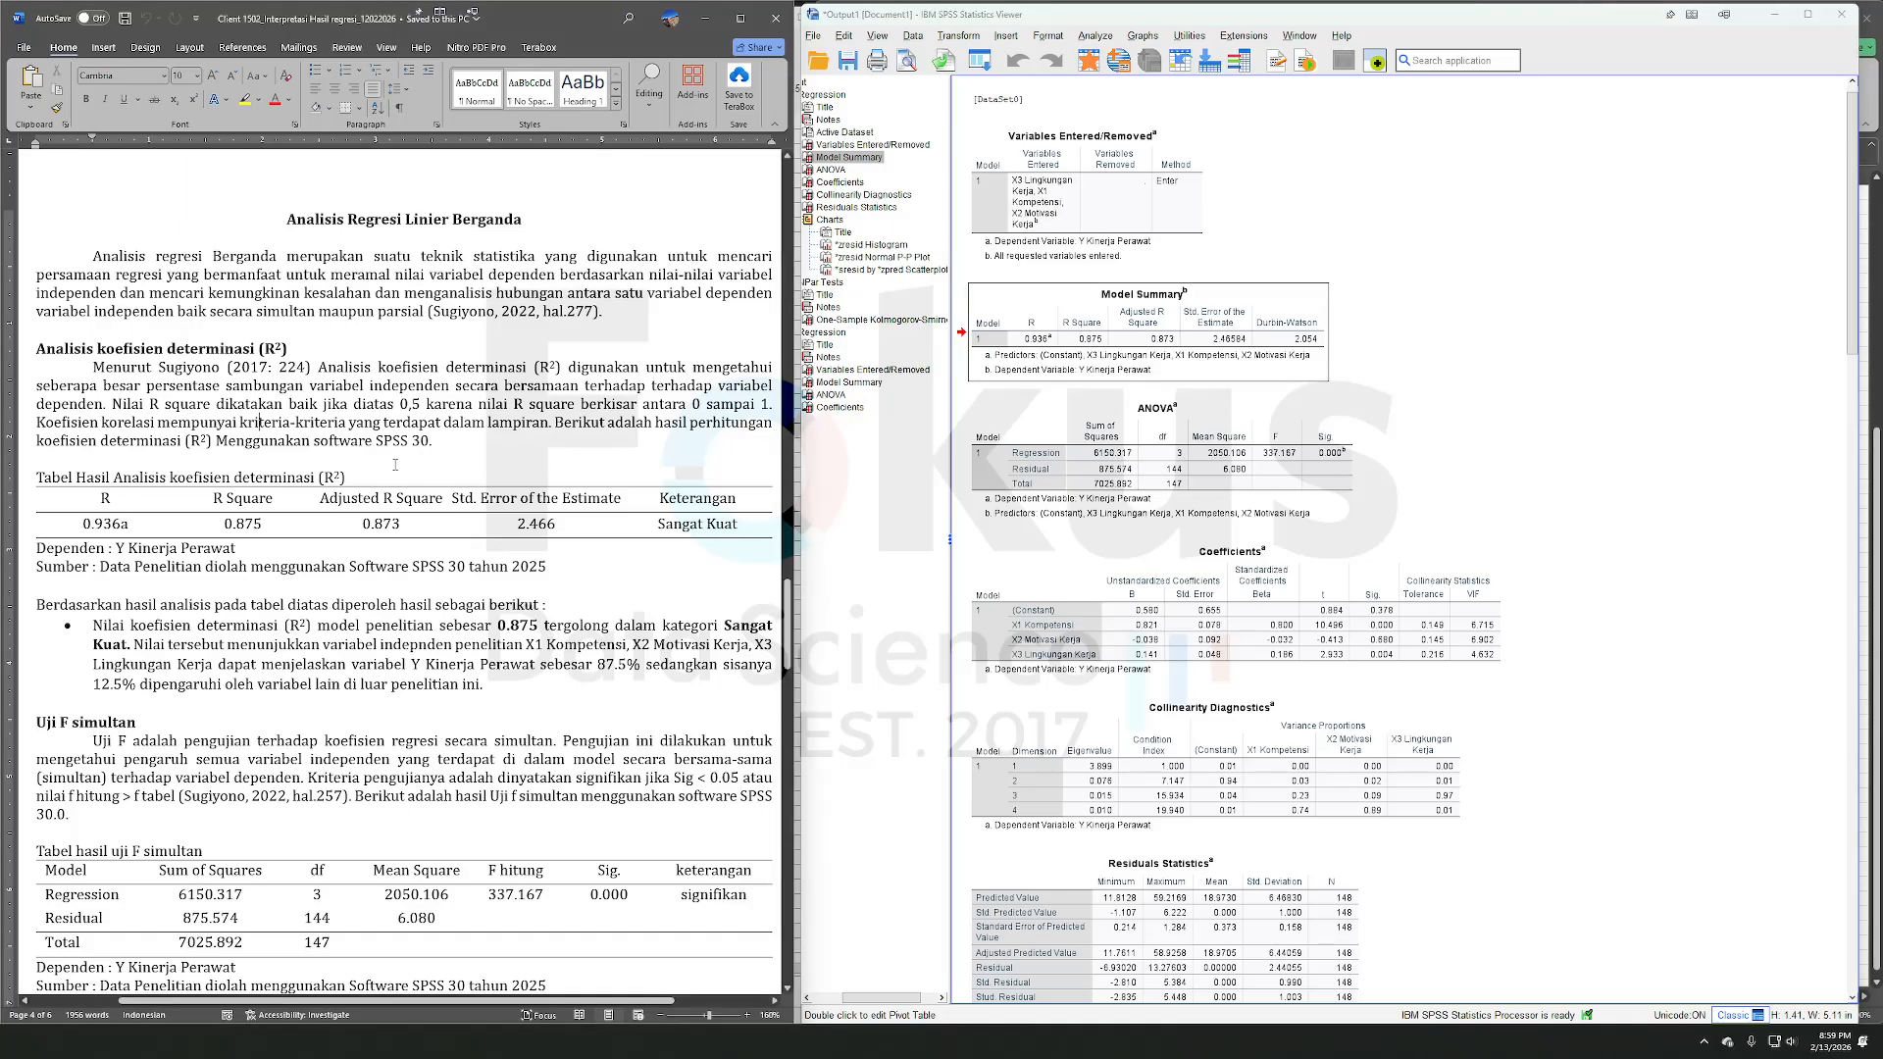
pyautogui.scroll(-2, 501, 625)
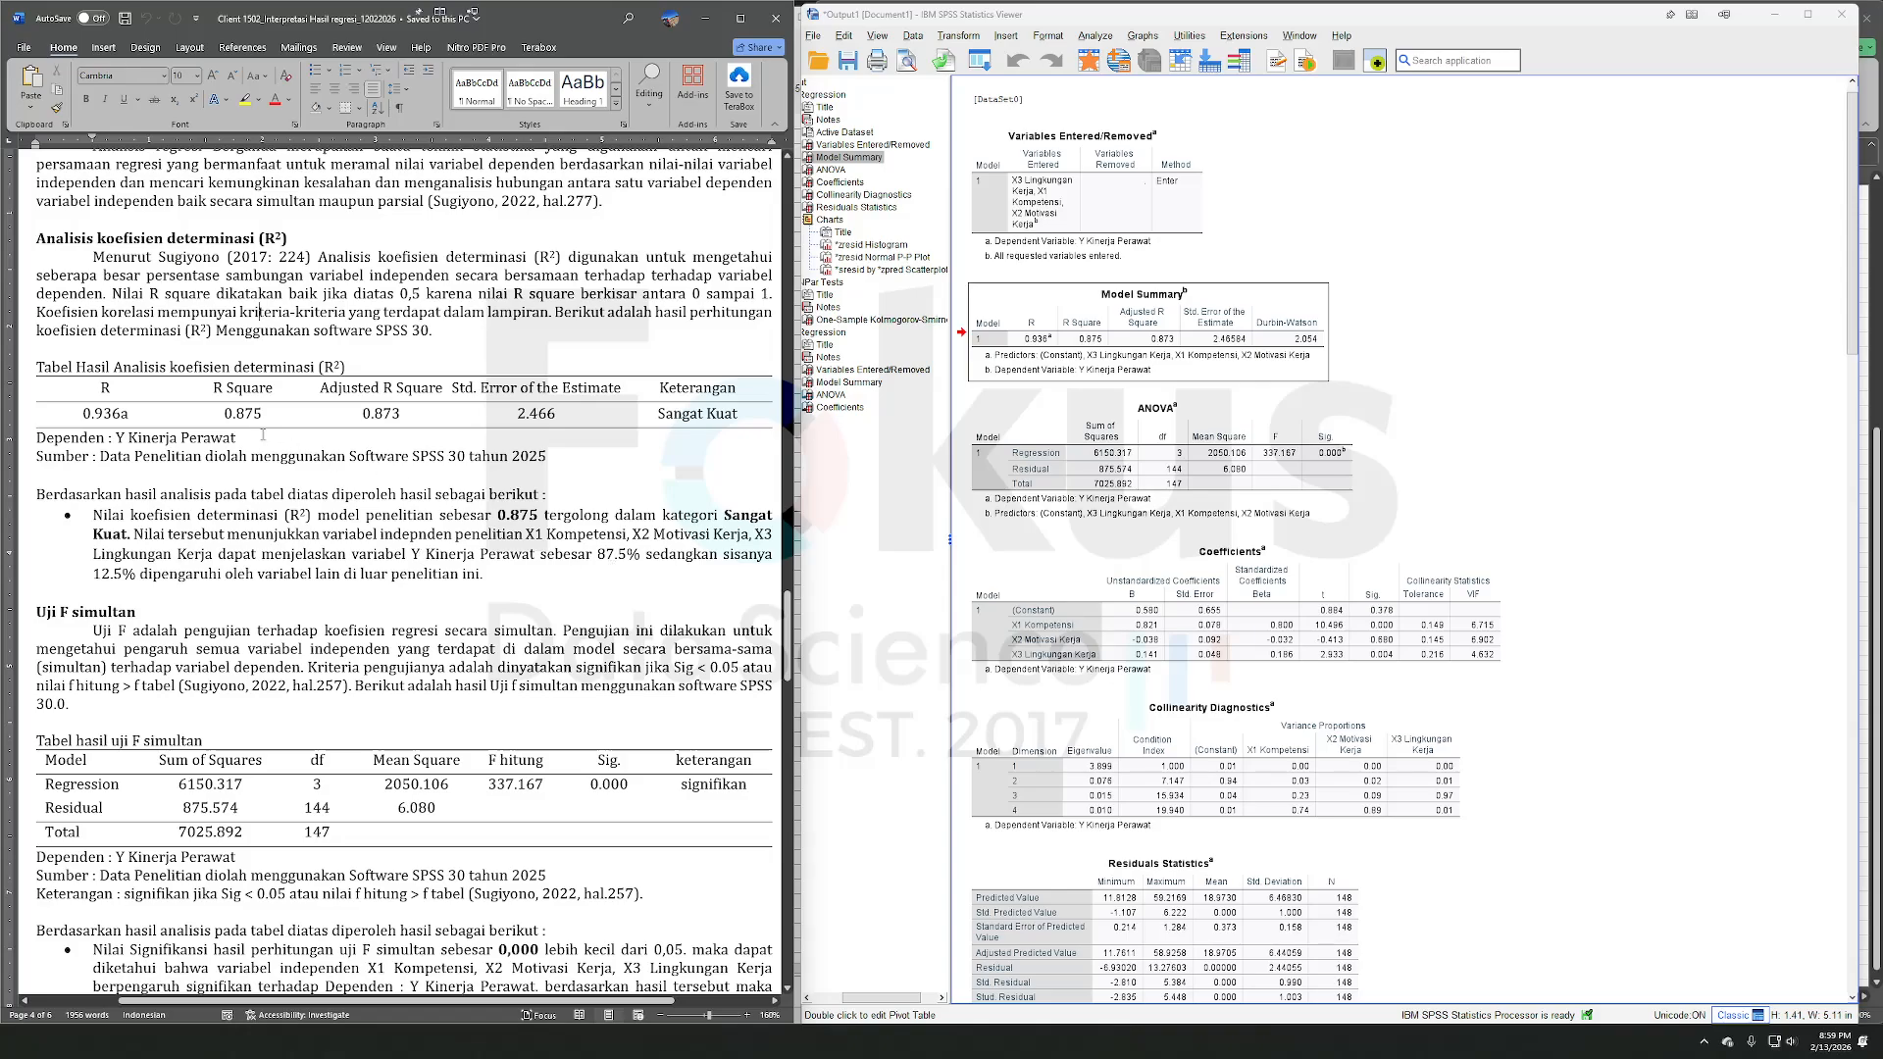
pyautogui.click(242, 413)
pyautogui.moveTo(95, 578); pyautogui.dragTo(225, 578)
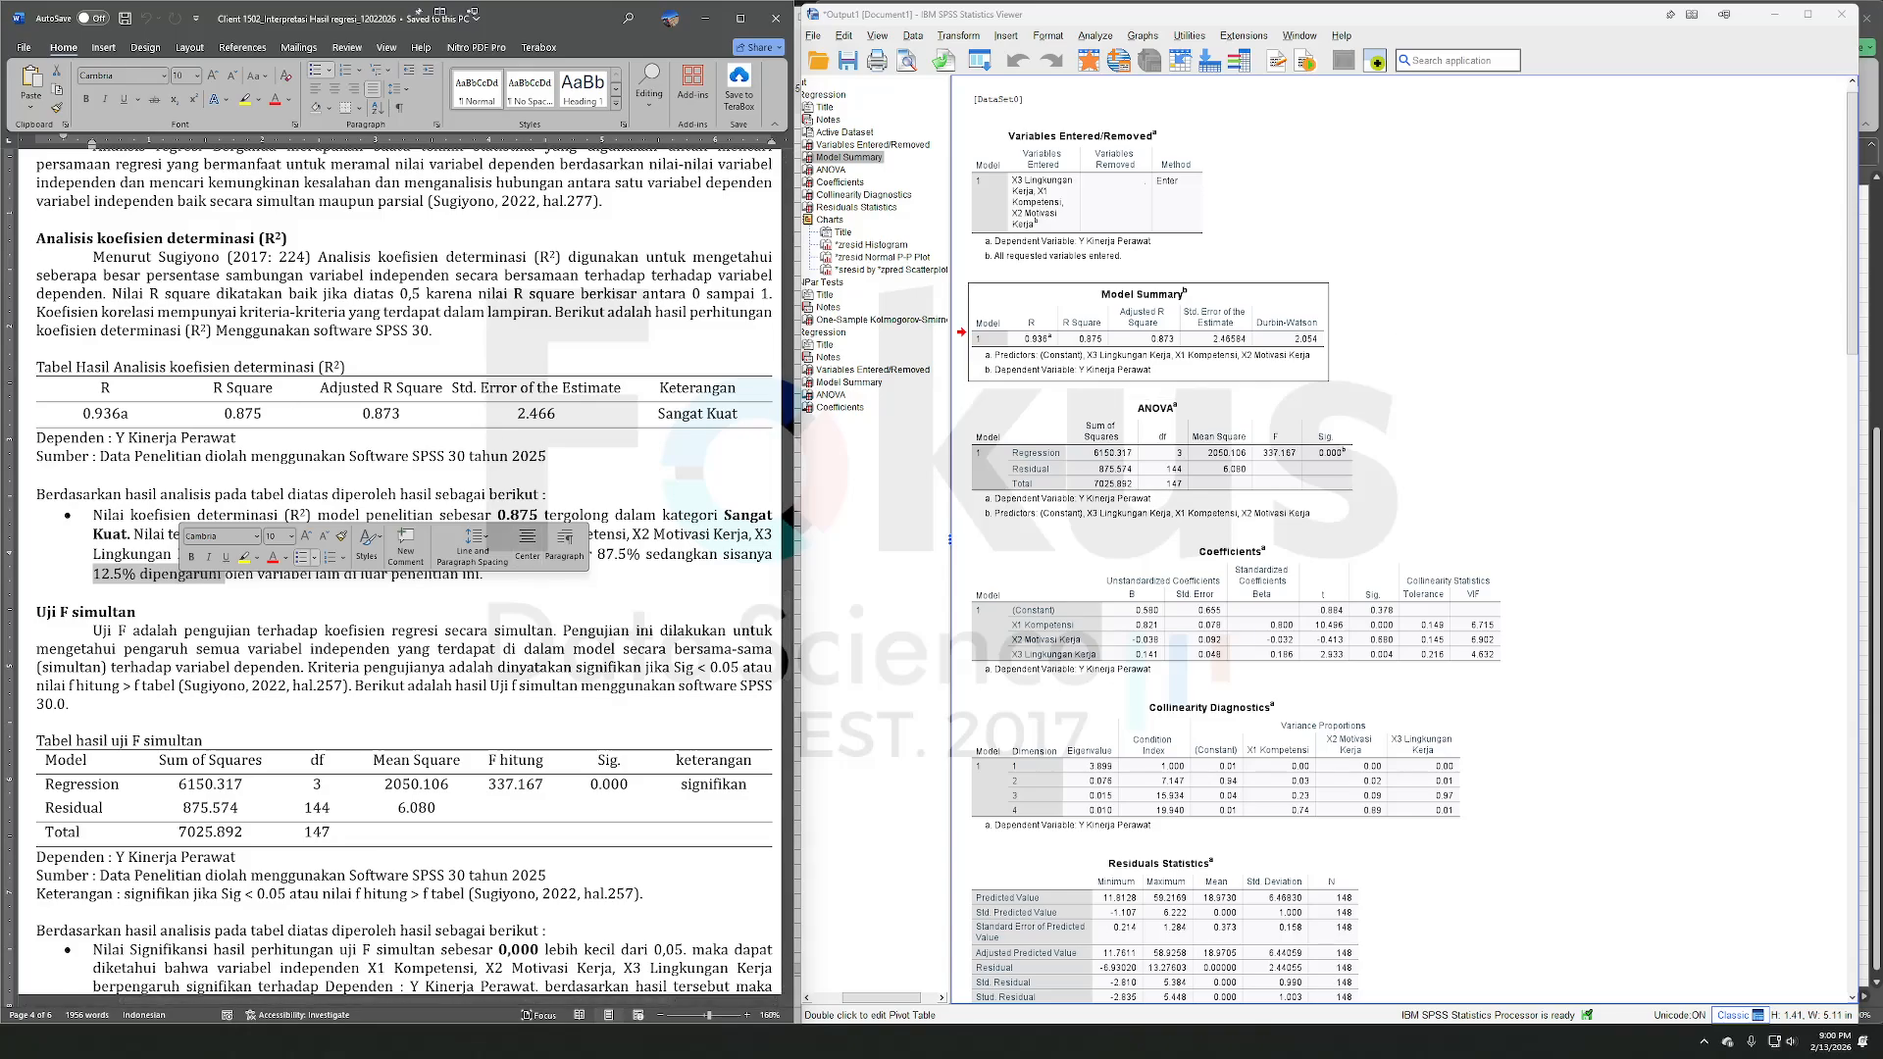
# - Examine the Sig. value in the report's Uji F simultan table against the written conclusion about Y Kinerja Perawat
pyautogui.scroll(-3, 393, 569)
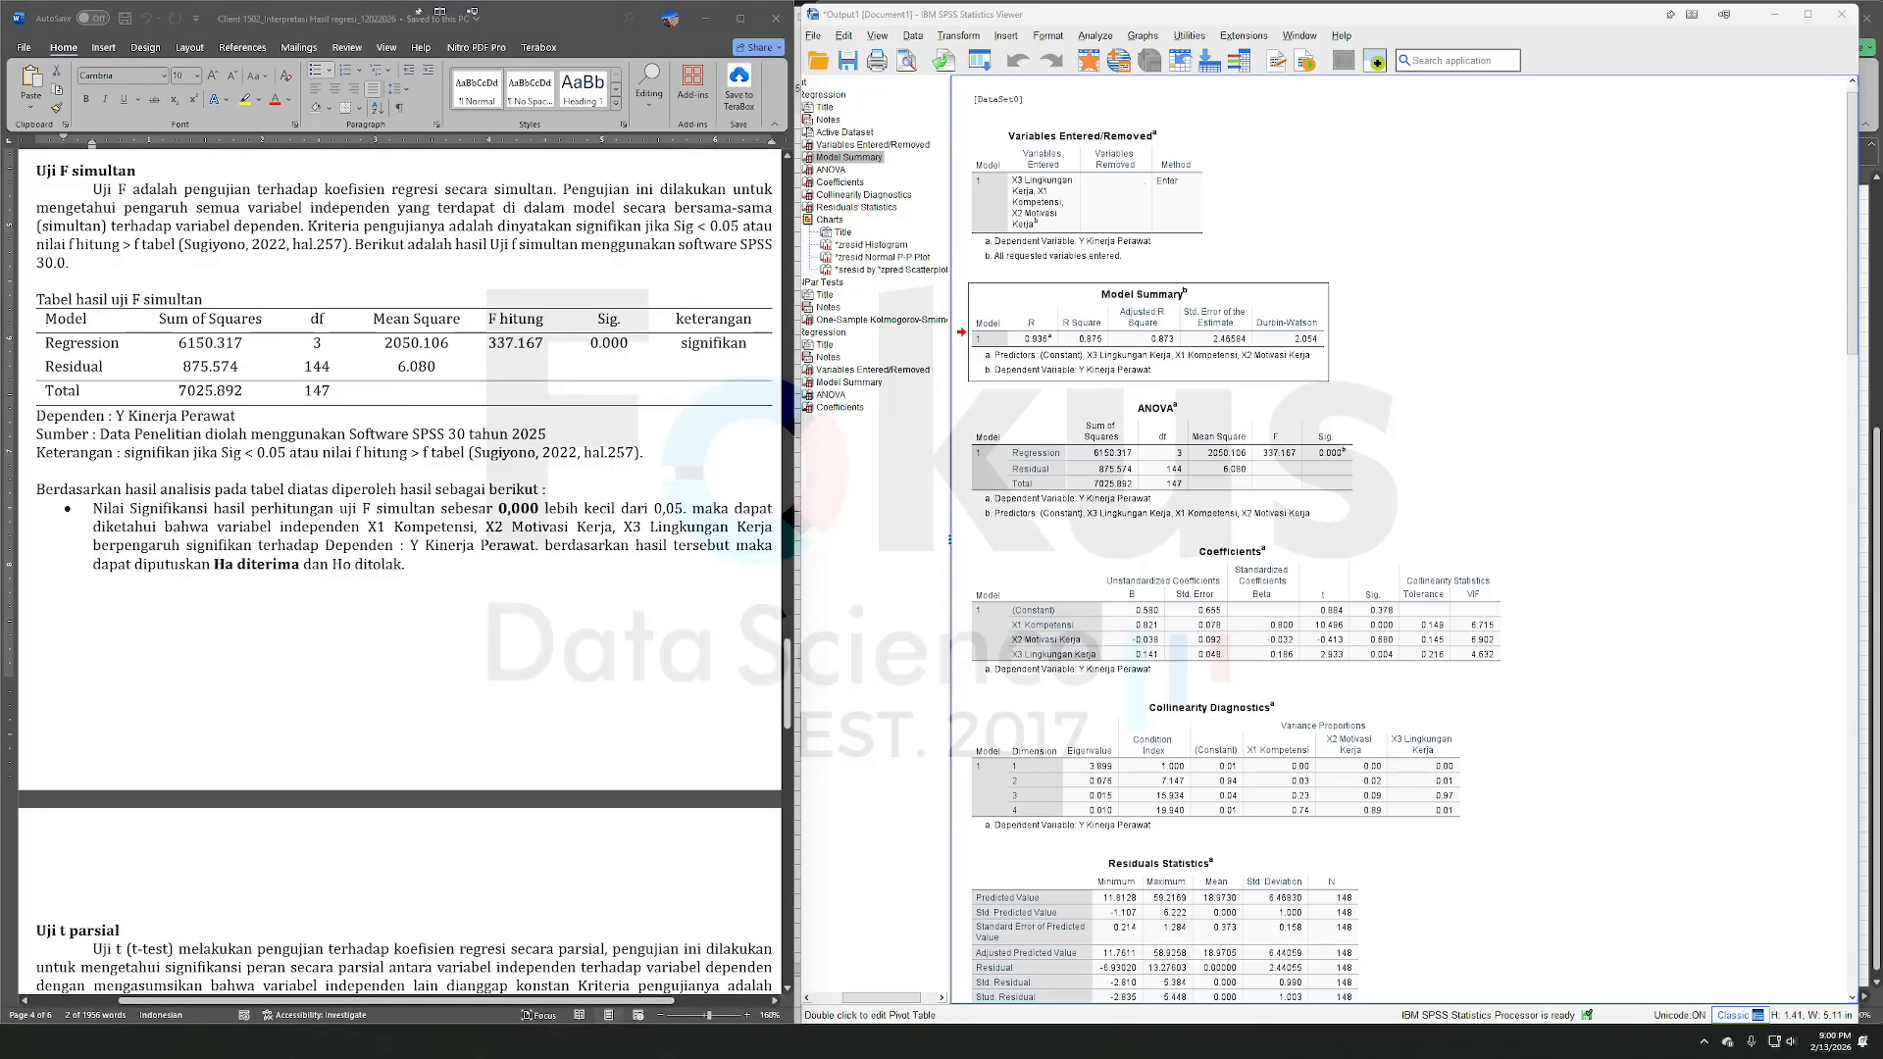
pyautogui.click(441, 466)
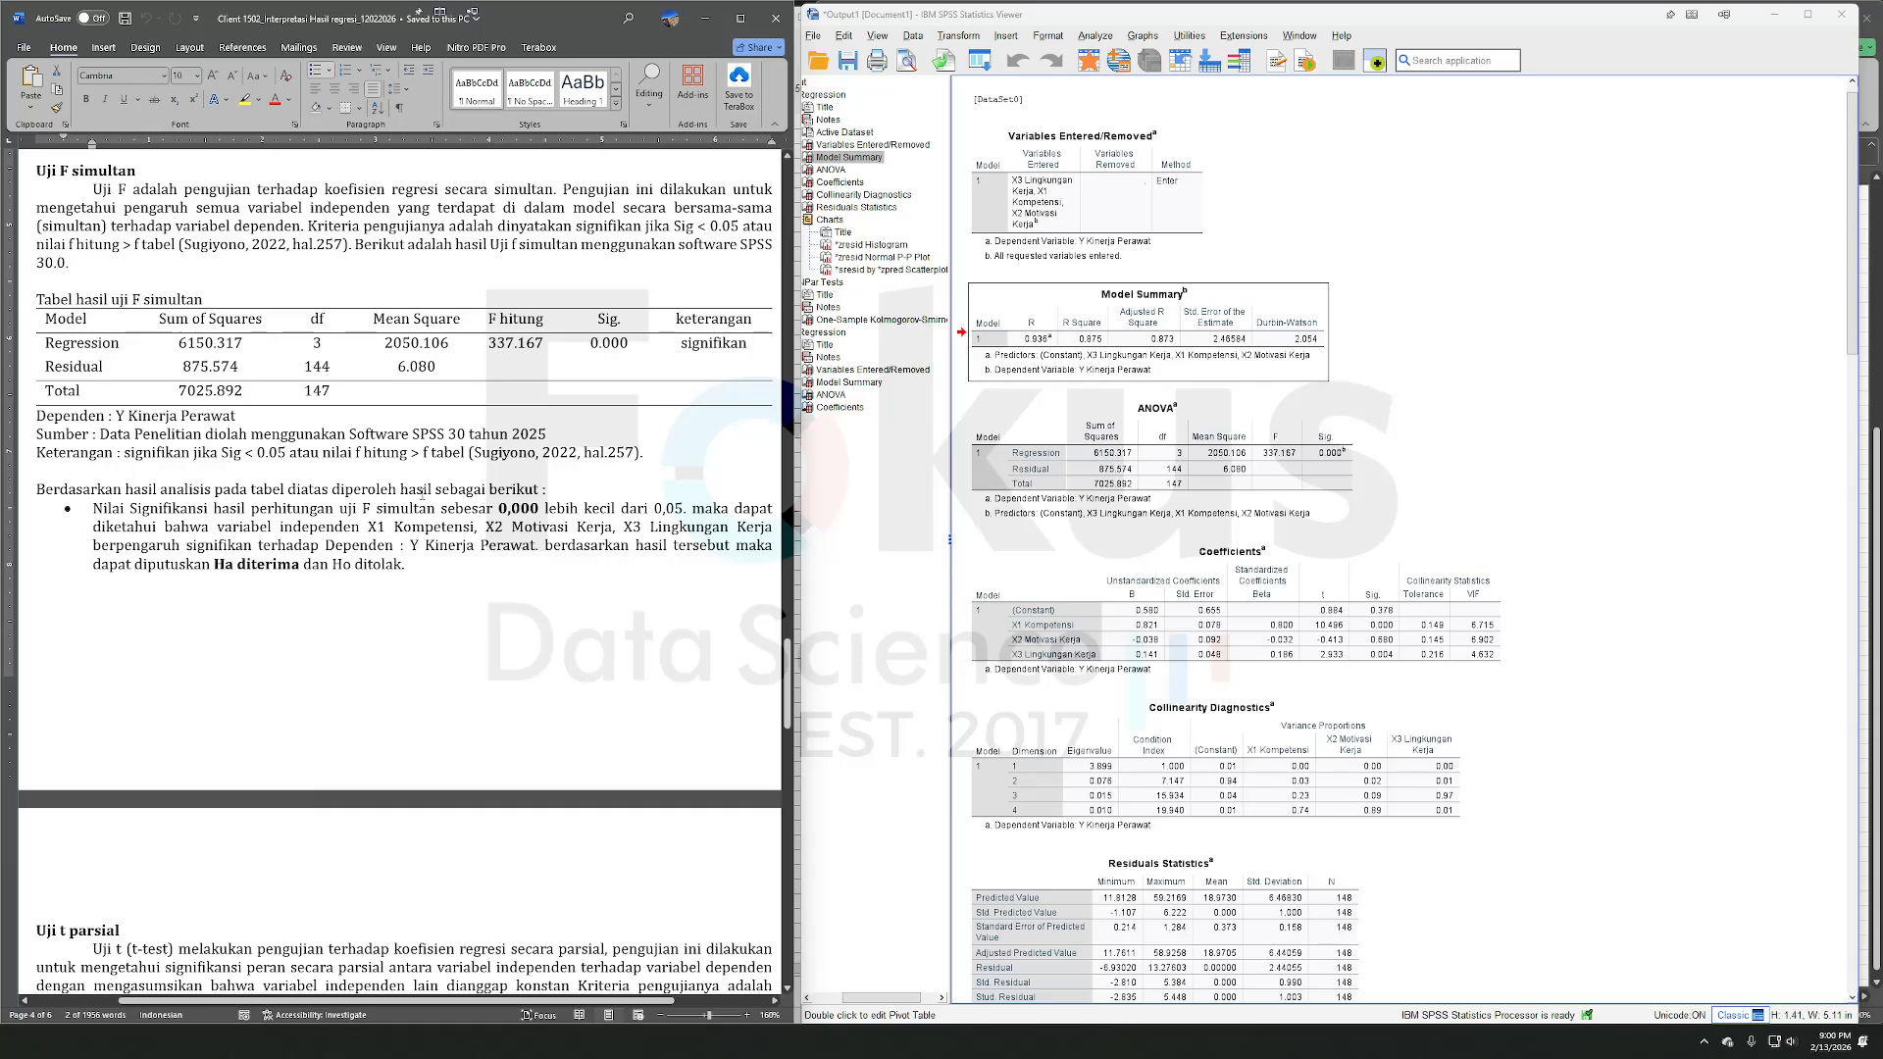
pyautogui.click(488, 513)
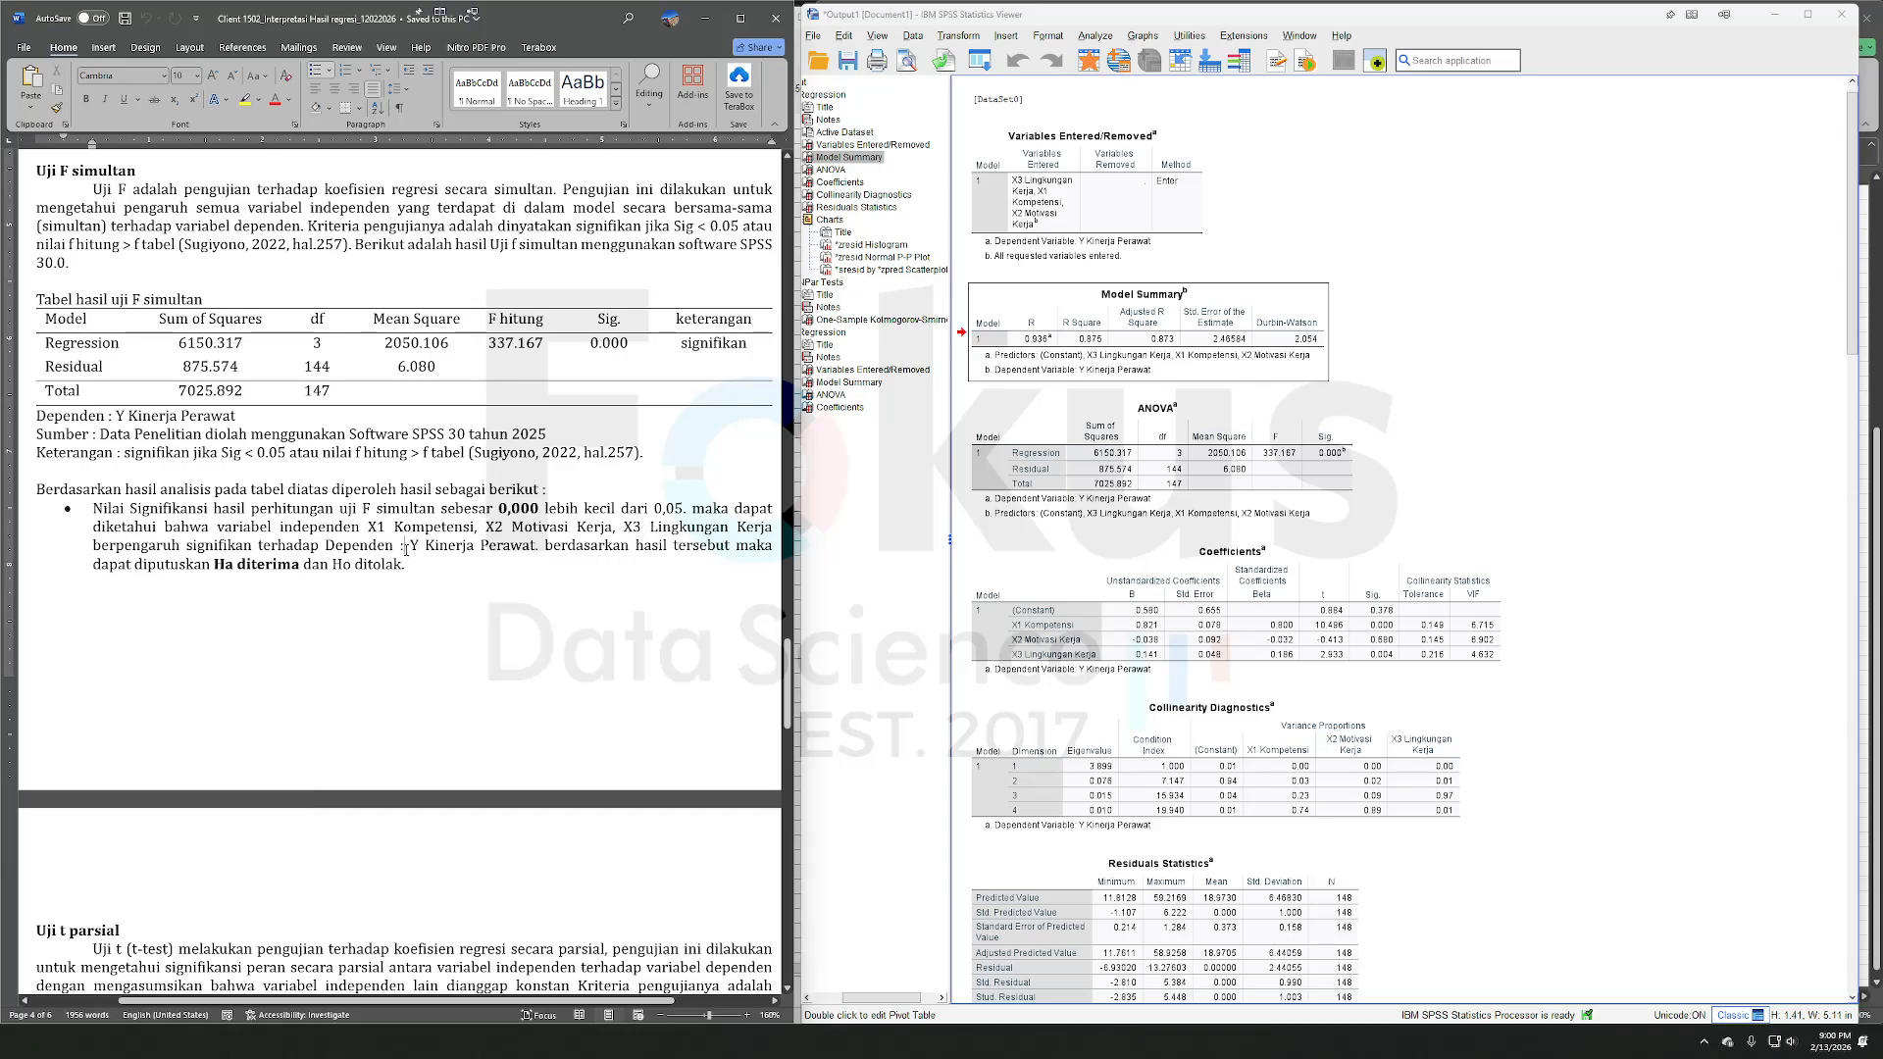
pyautogui.moveTo(592, 319); pyautogui.dragTo(597, 344)
pyautogui.click(597, 344)
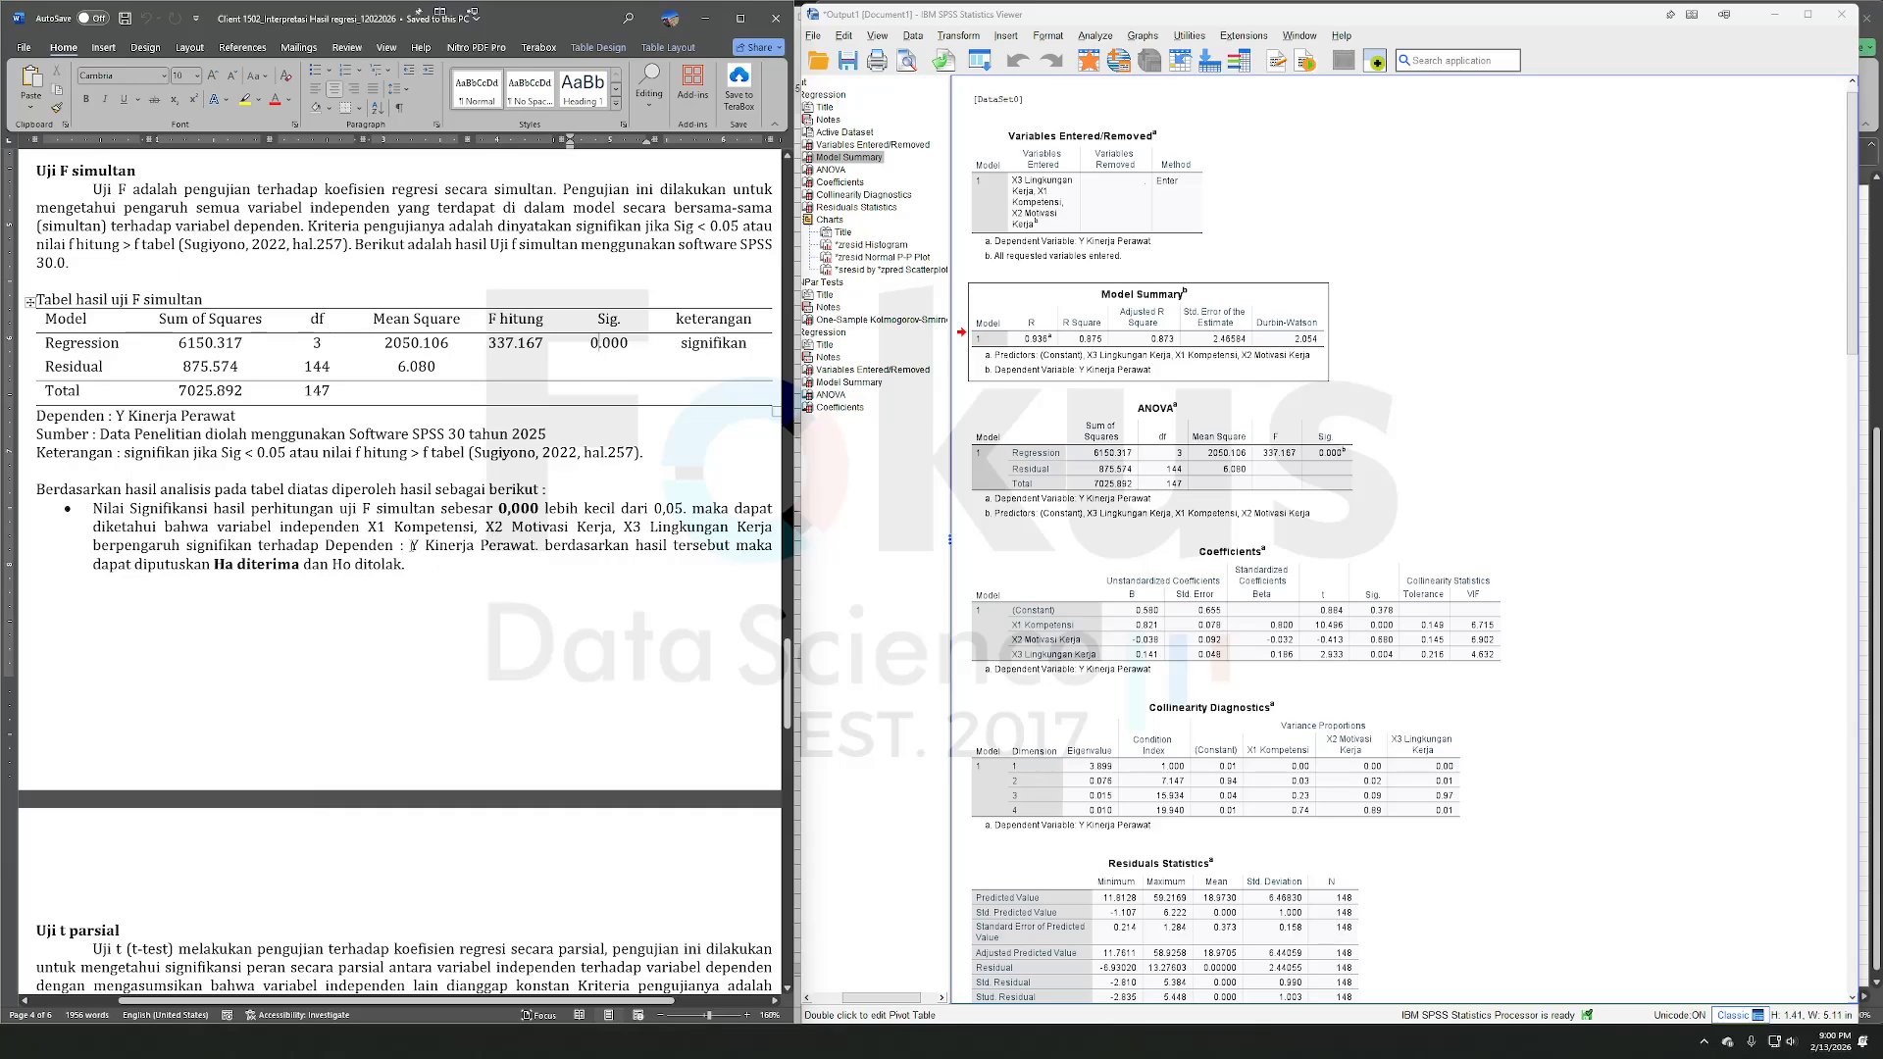
pyautogui.moveTo(410, 546); pyautogui.dragTo(478, 547)
pyautogui.click(389, 512)
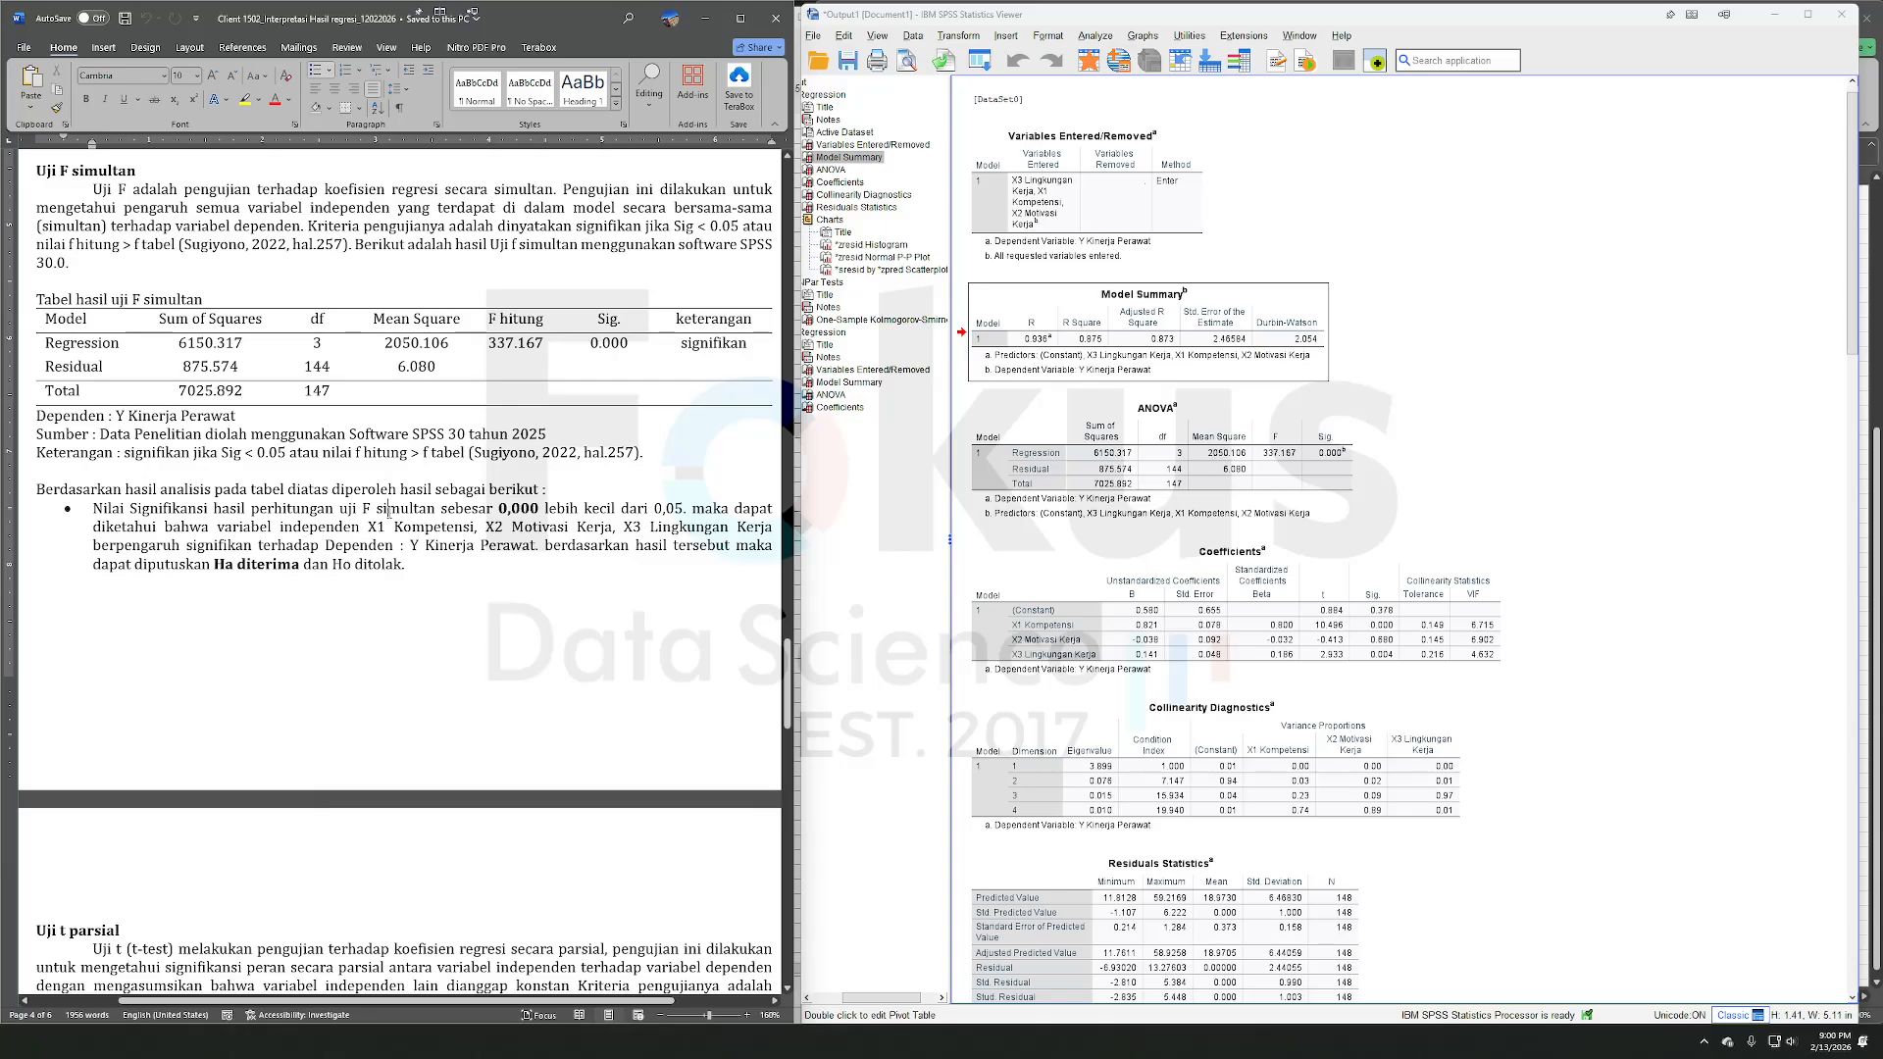
# - Compare the report's Uji t parsial section with the Coefficients table of the first regression in the SPSS output
pyautogui.scroll(-10, 389, 511)
pyautogui.click(204, 476)
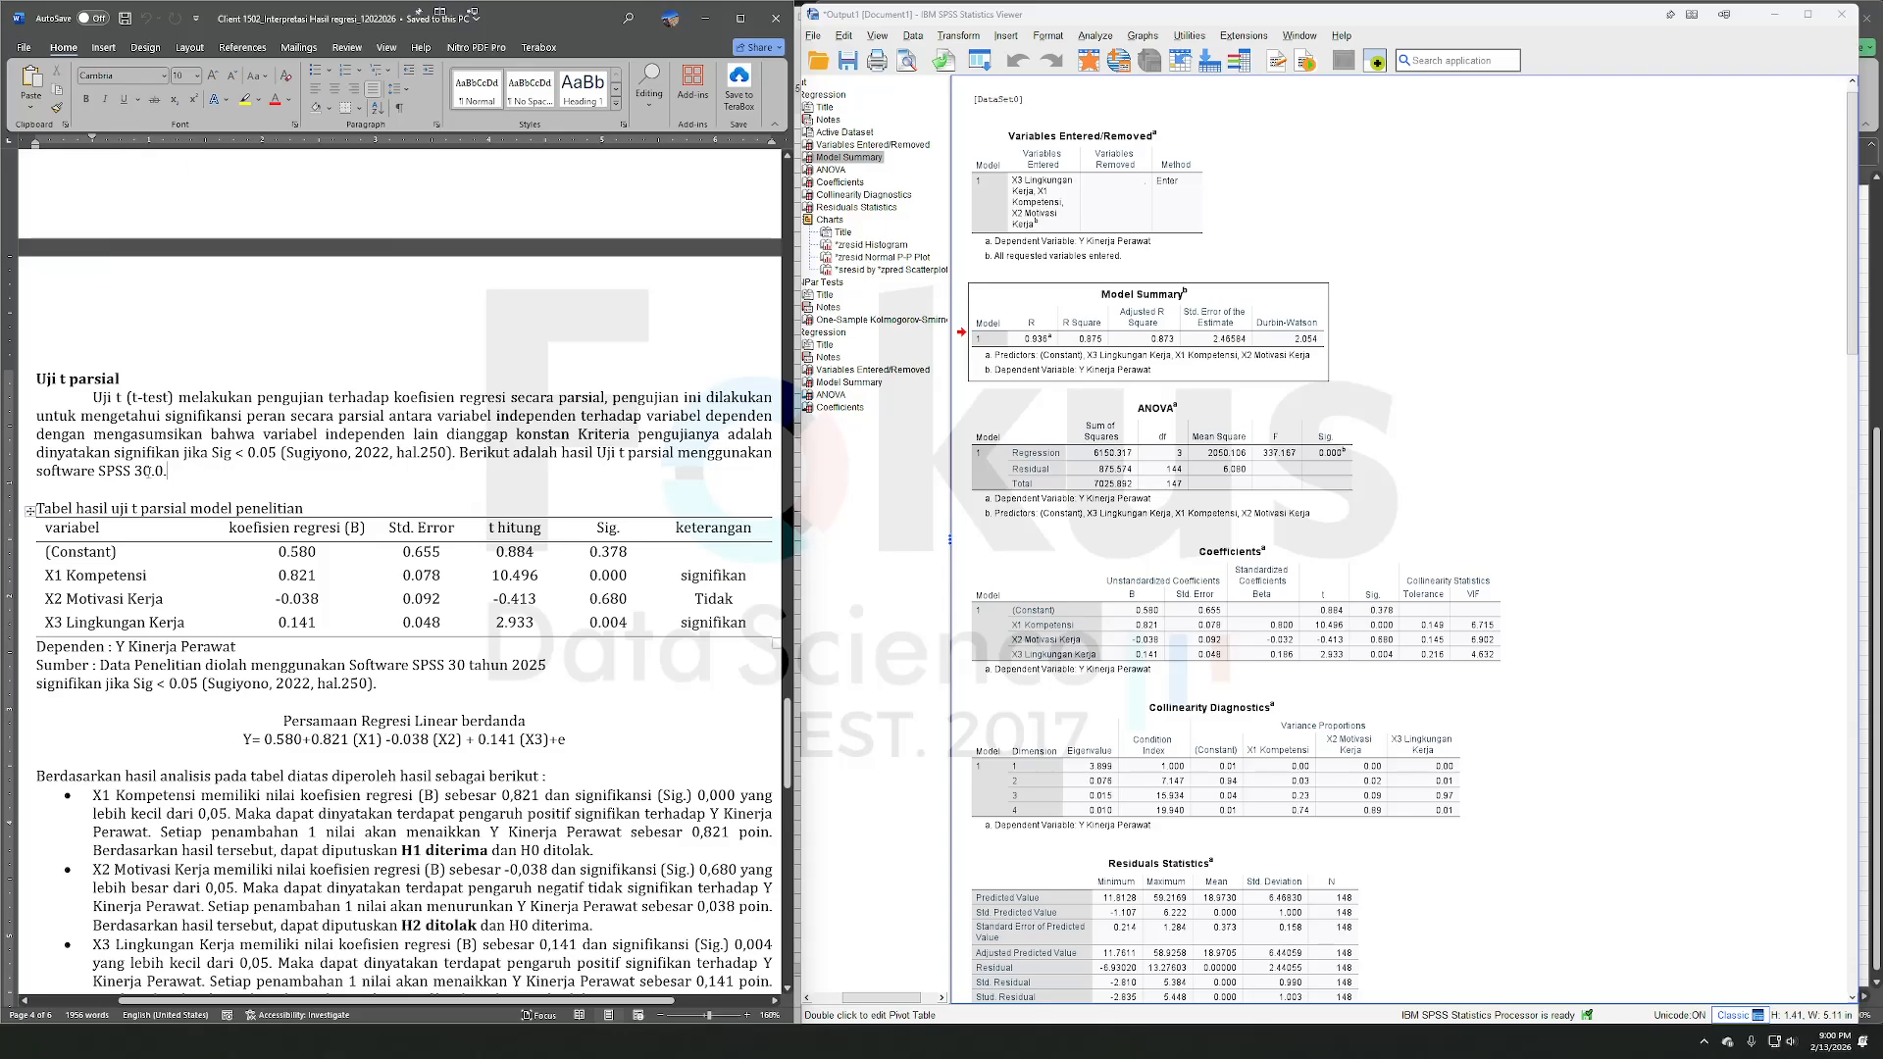
pyautogui.moveTo(85, 380); pyautogui.dragTo(105, 401)
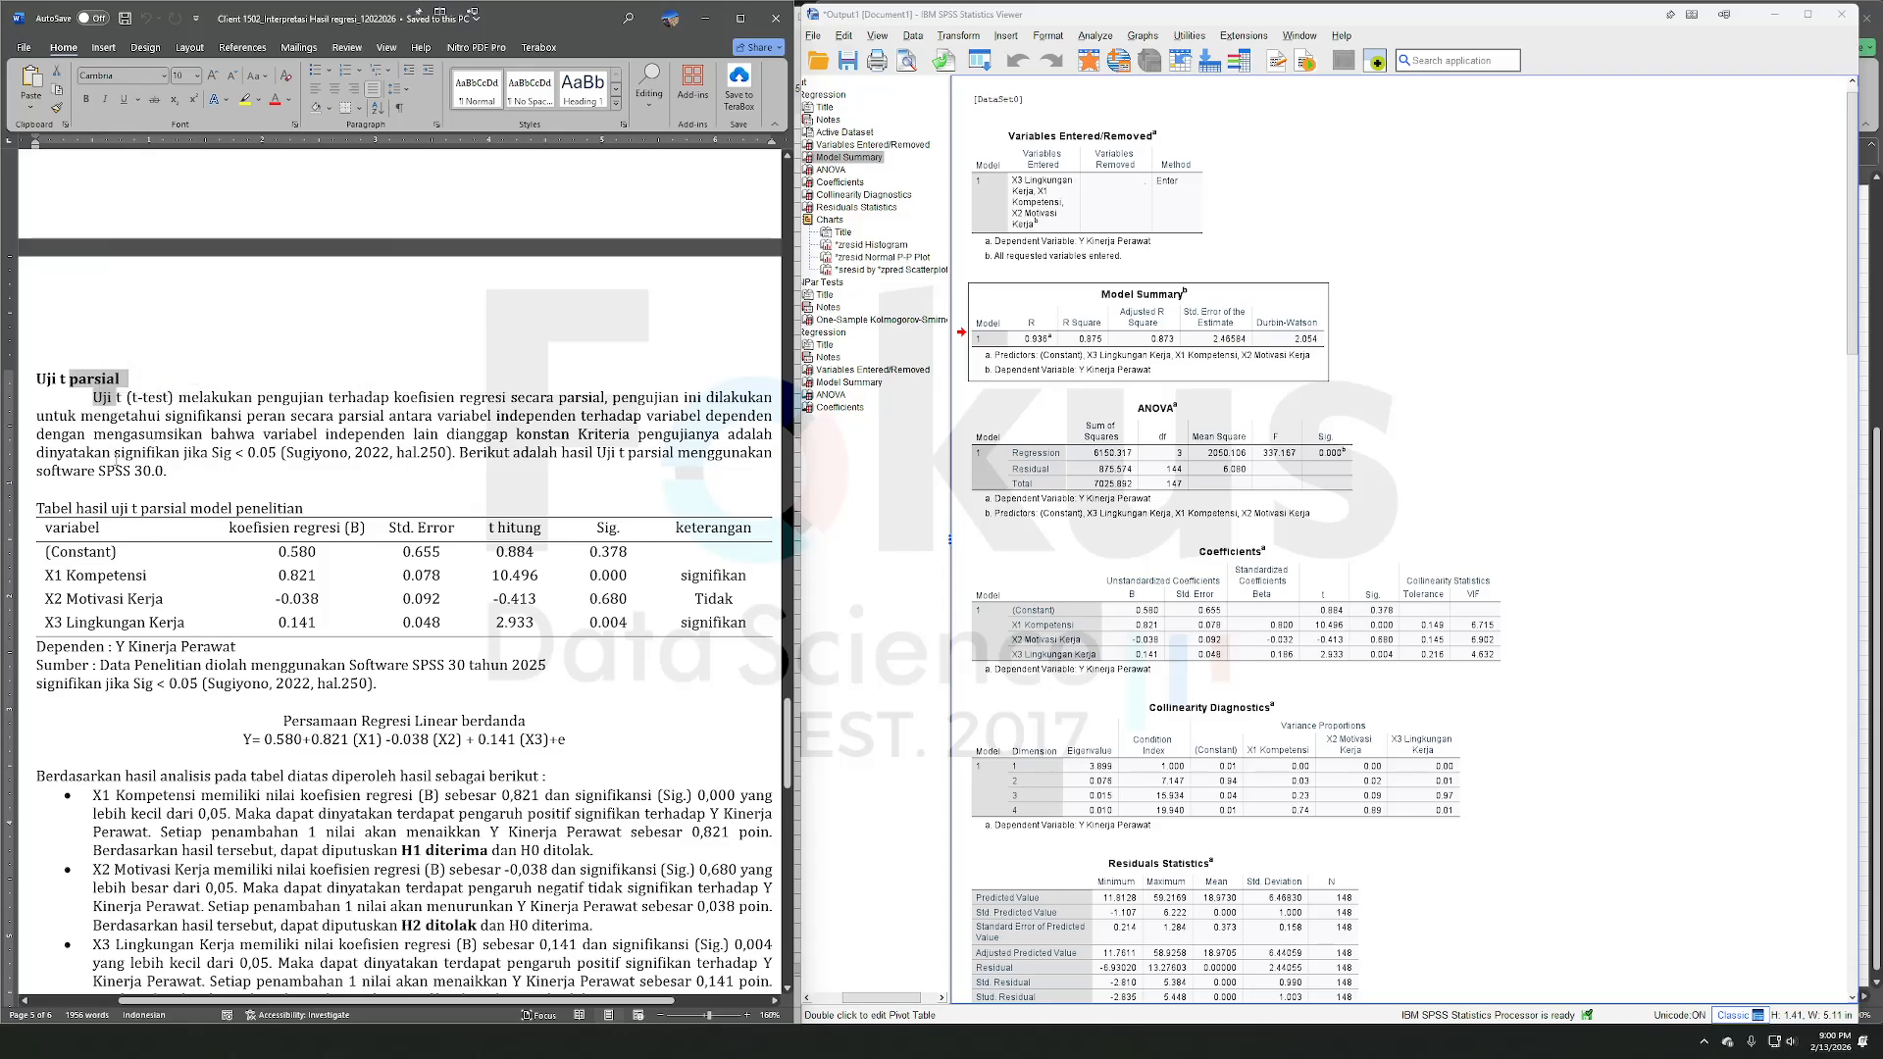
pyautogui.click(114, 454)
pyautogui.scroll(-4, 115, 454)
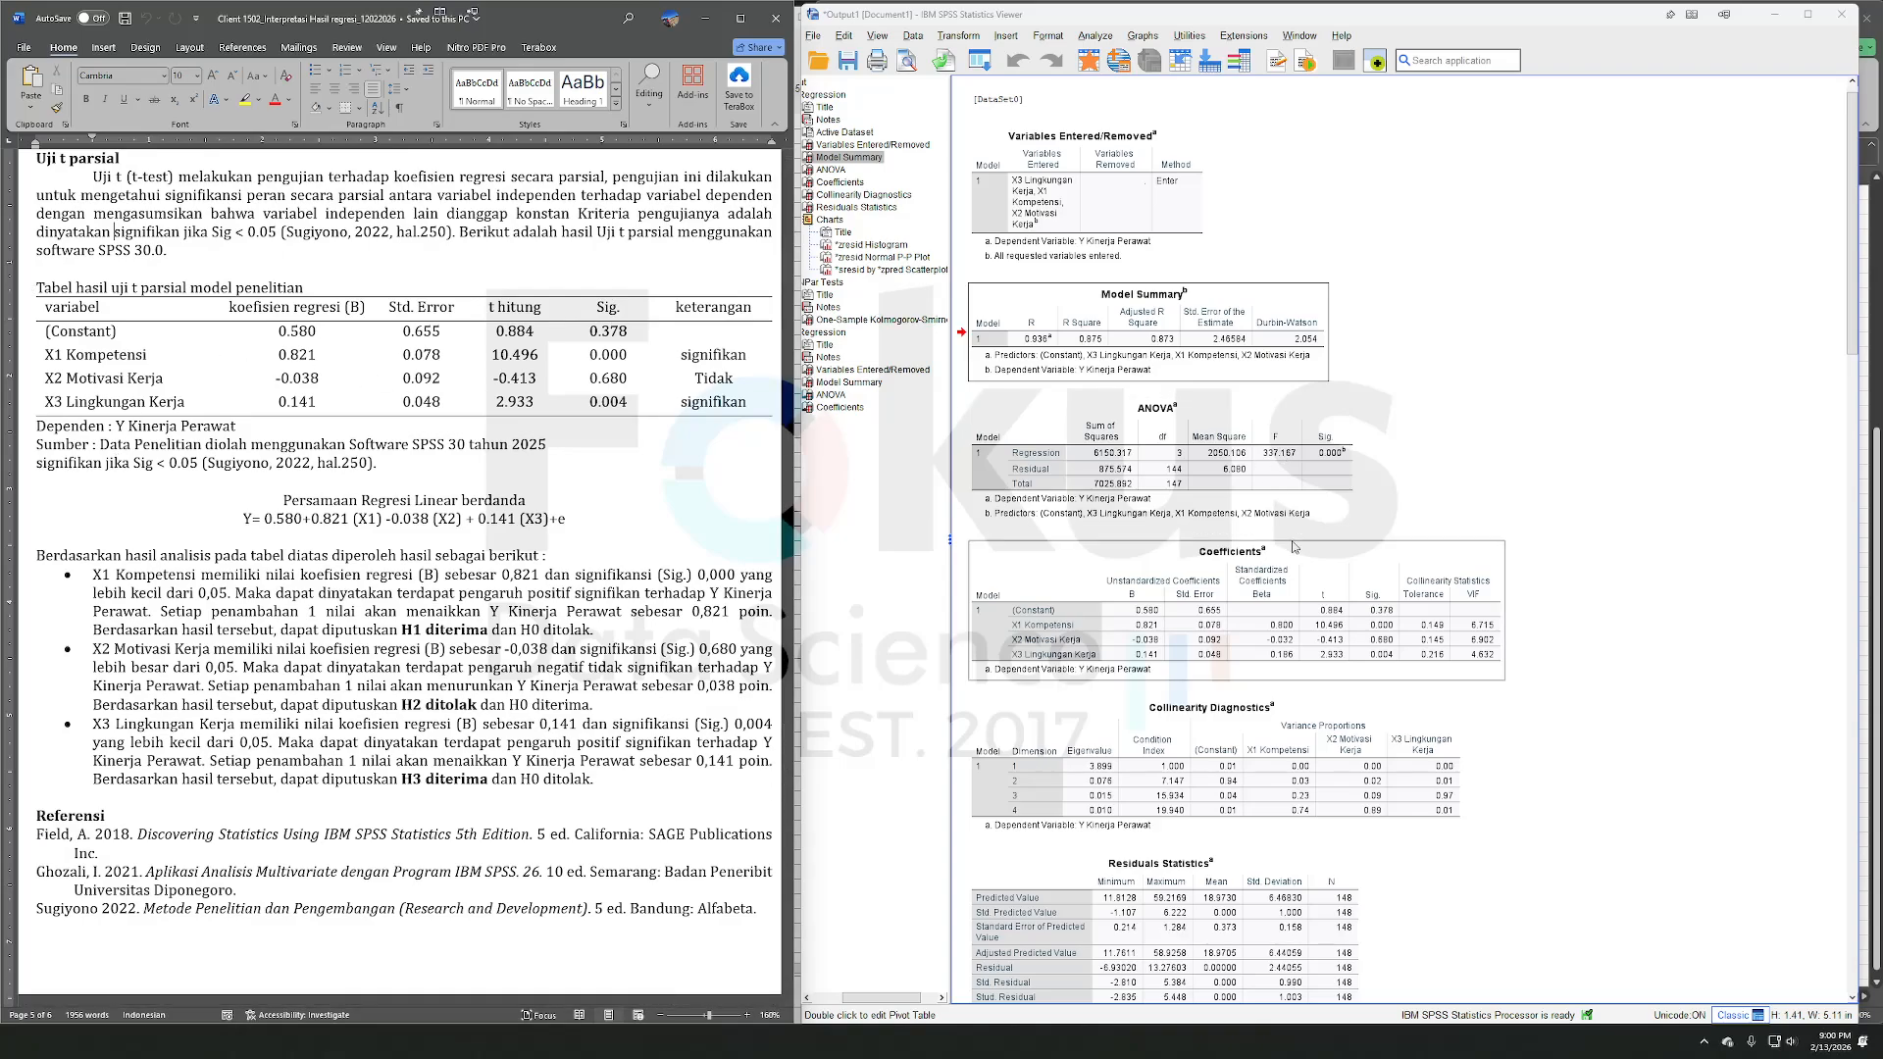
pyautogui.click(1248, 657)
pyautogui.scroll(-3, 1215, 587)
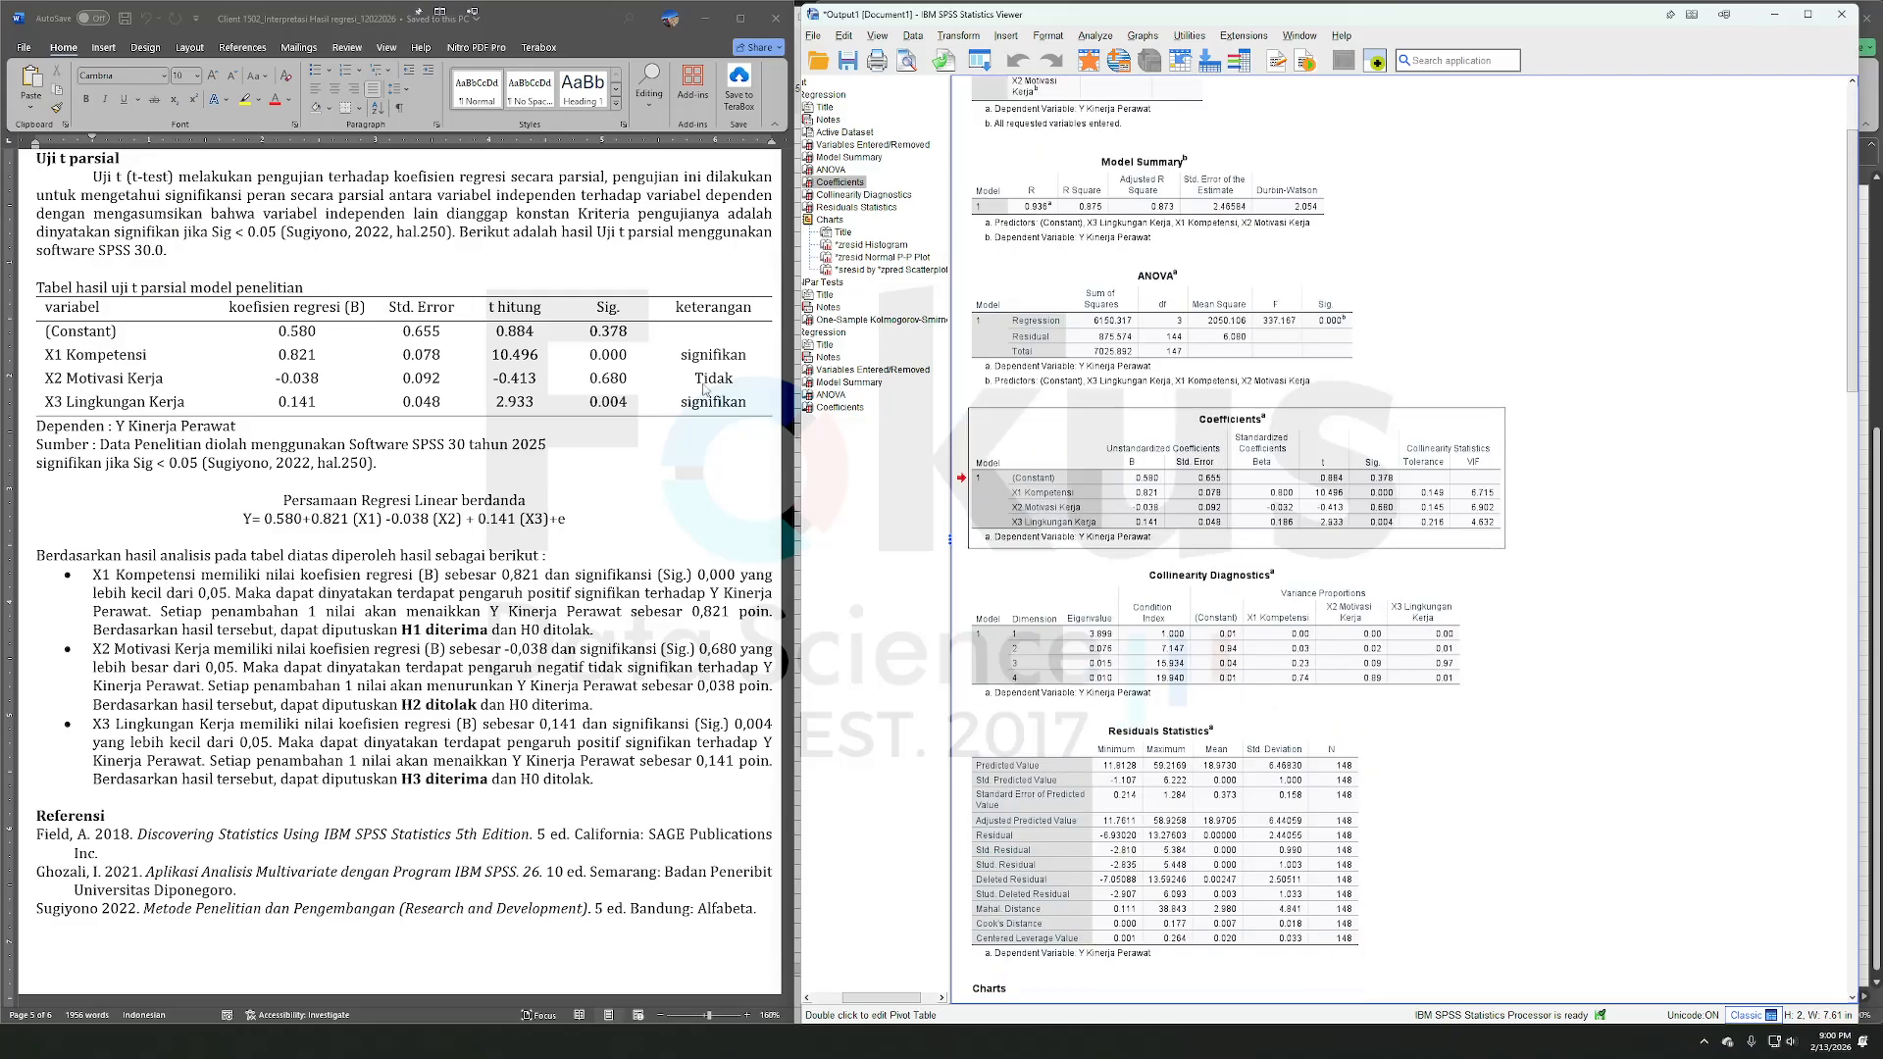
# - Examine the koefisien regresi (B) and Sig. columns of the Word t-test table
pyautogui.click(223, 312)
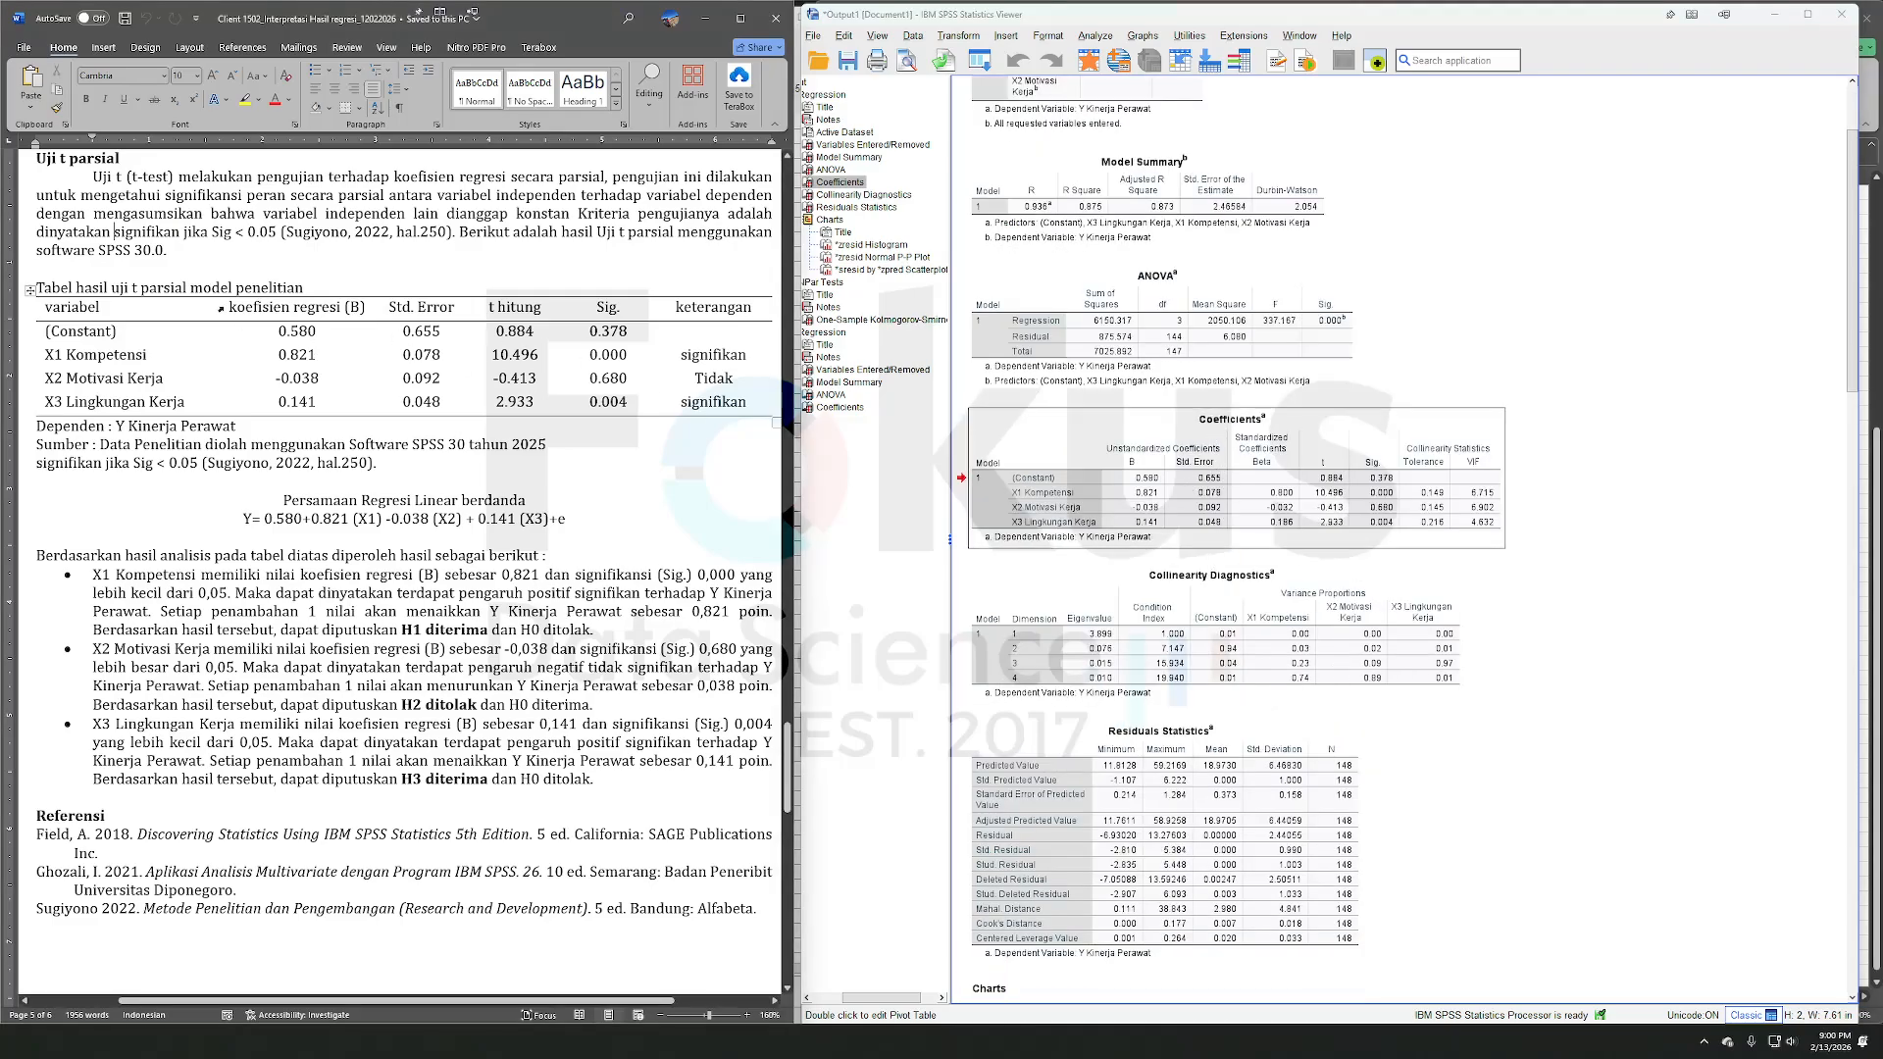
pyautogui.moveTo(333, 391); pyautogui.dragTo(254, 319)
pyautogui.moveTo(574, 310); pyautogui.dragTo(638, 400)
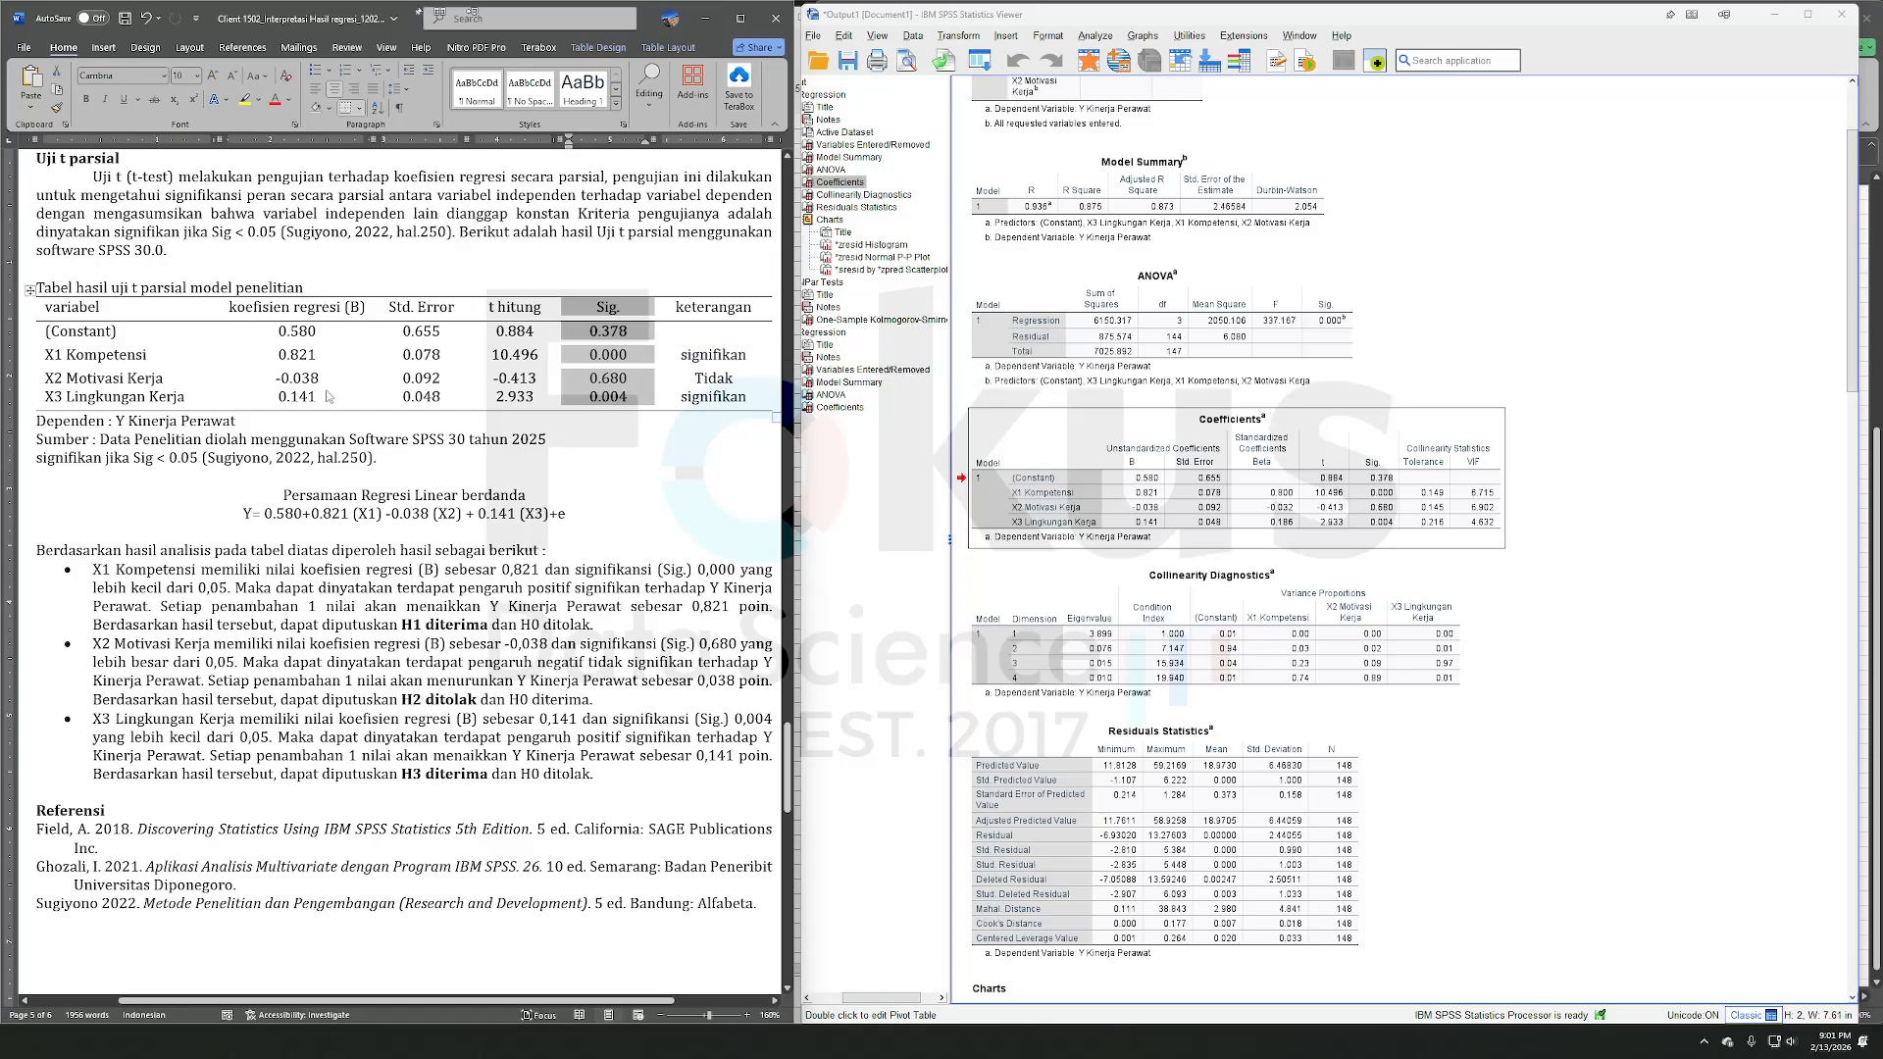
pyautogui.moveTo(330, 397); pyautogui.dragTo(233, 305)
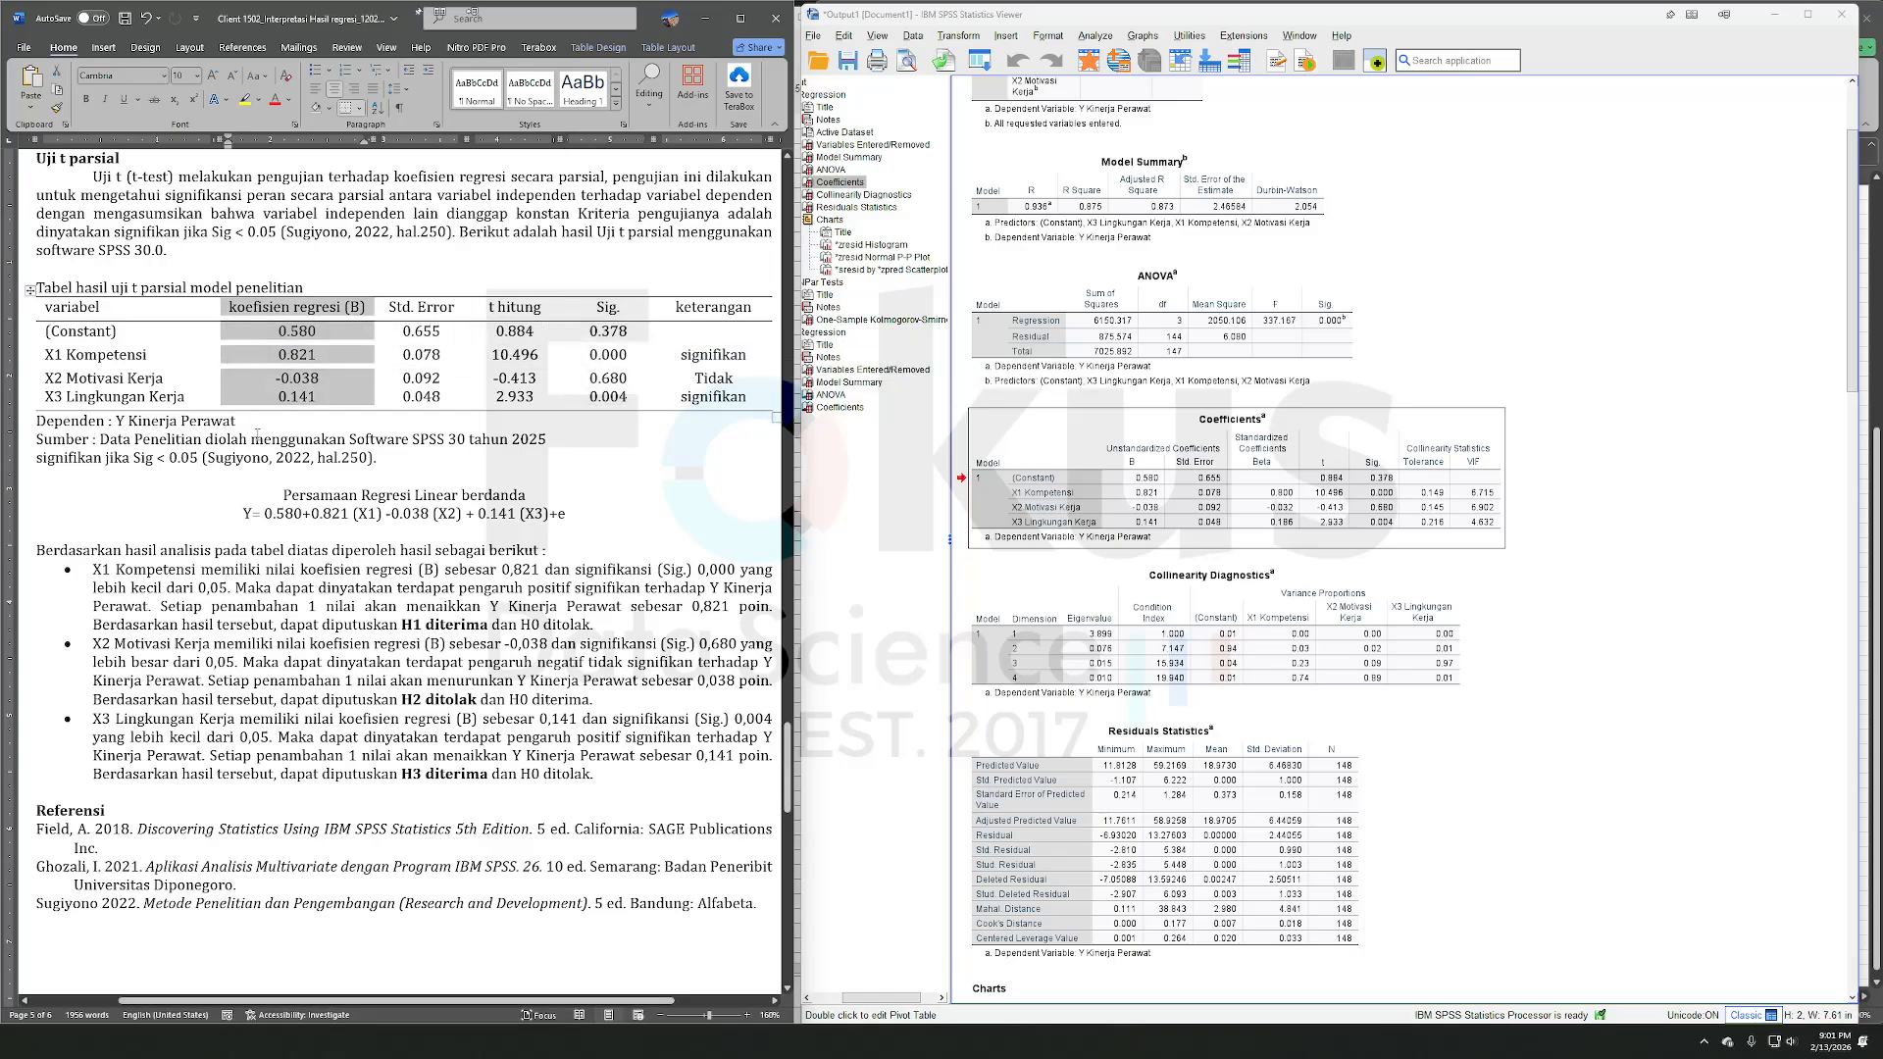
pyautogui.click(274, 430)
pyautogui.moveTo(578, 305); pyautogui.dragTo(620, 396)
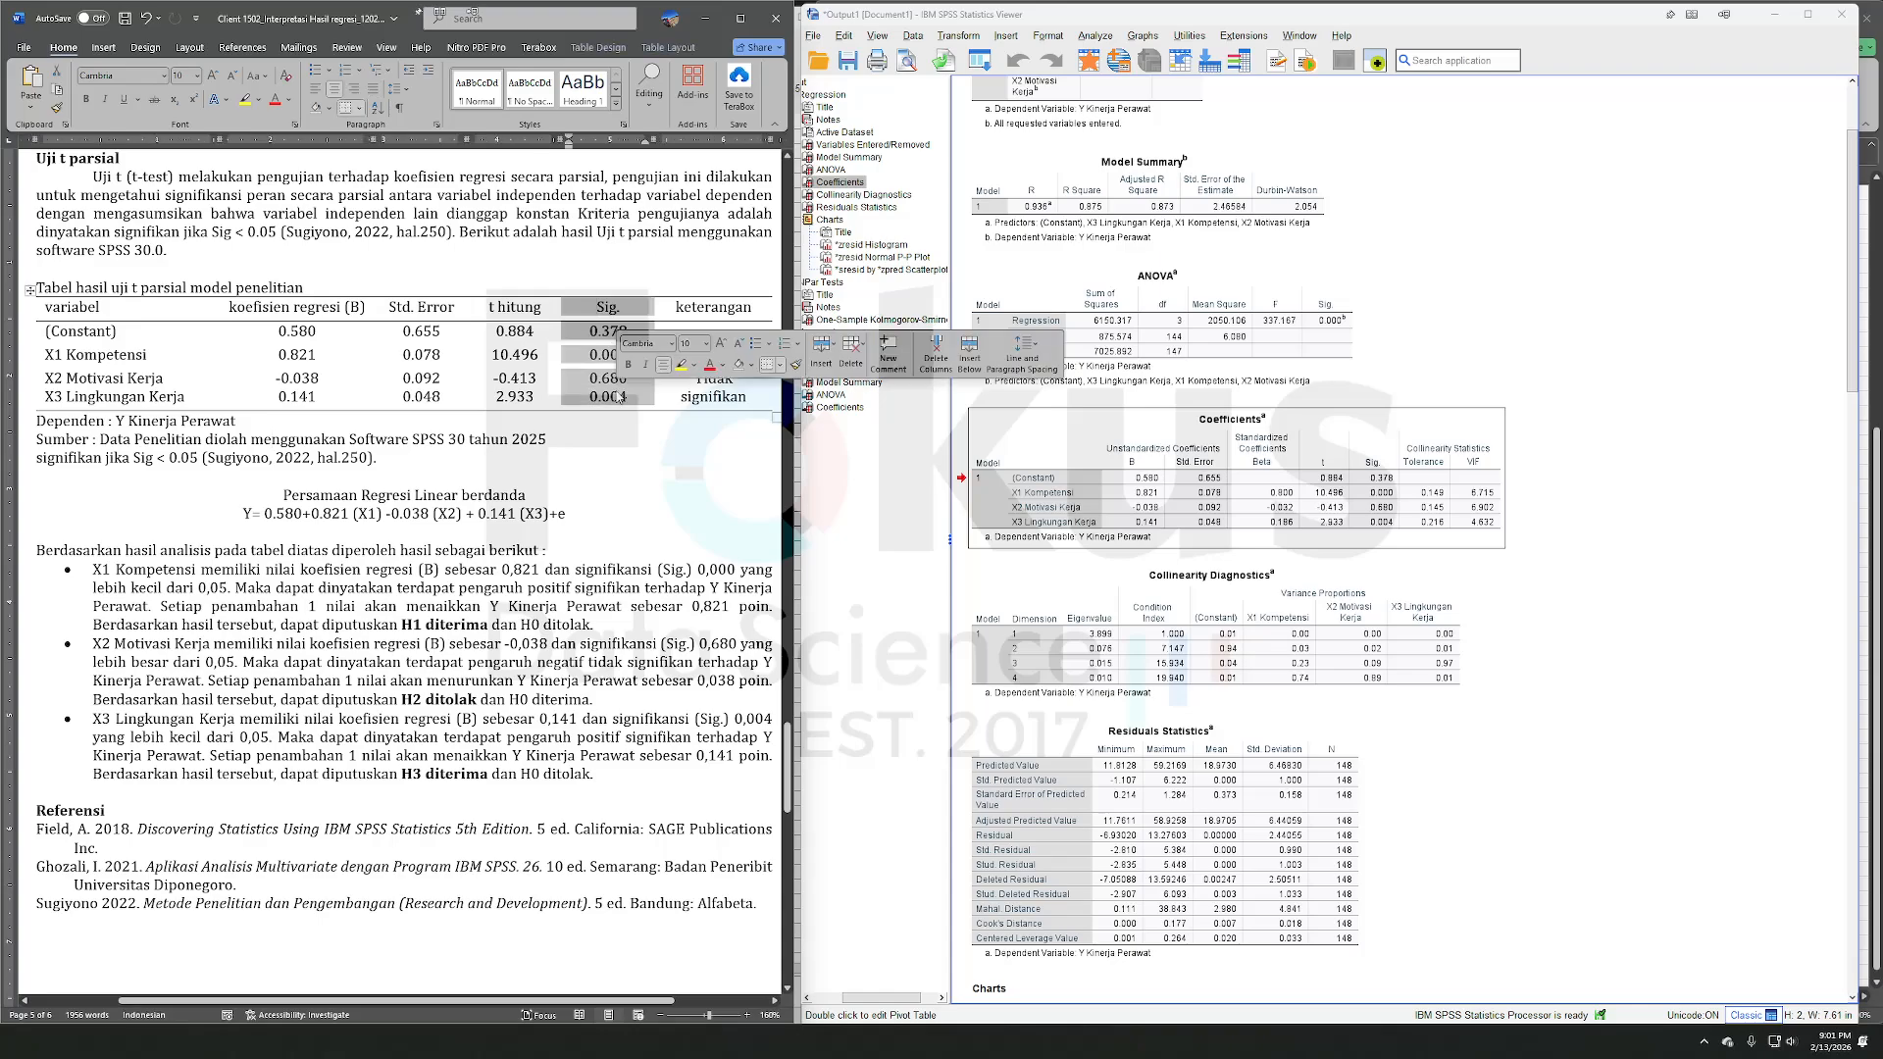
pyautogui.click(391, 395)
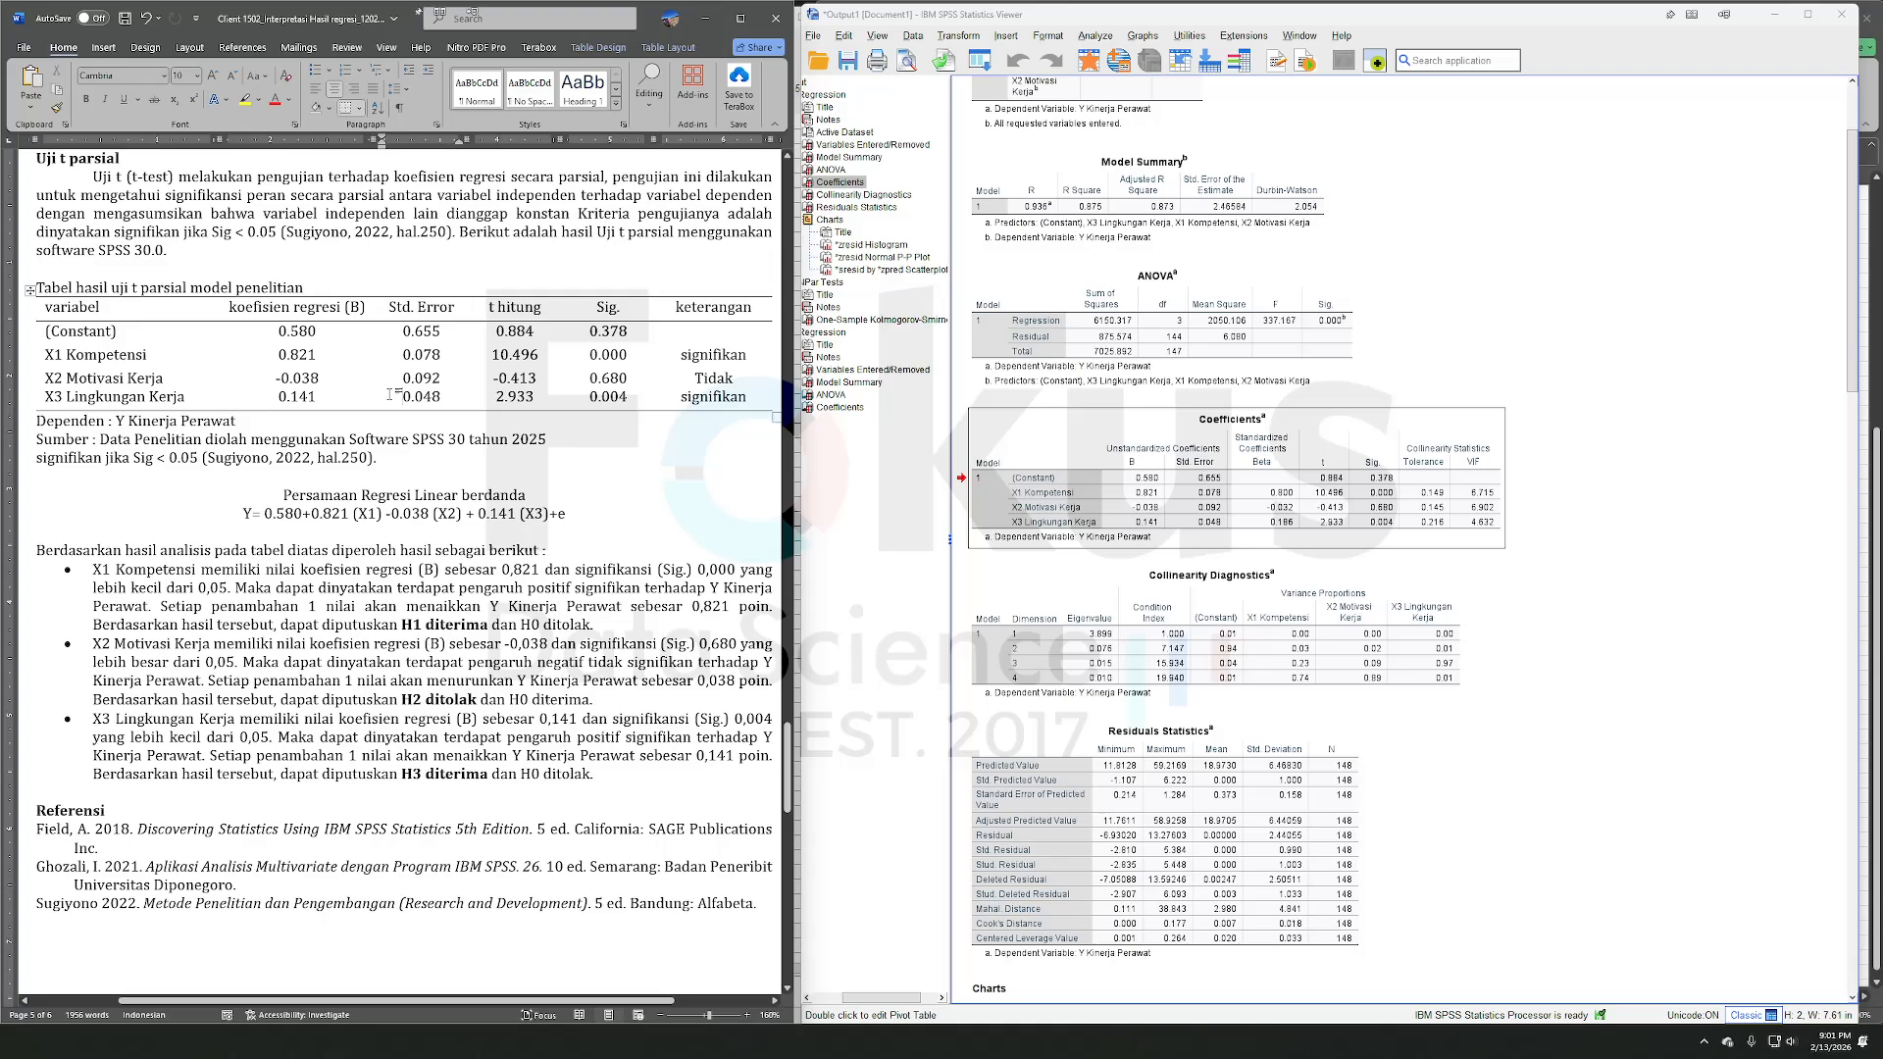
# - Check the X1 Kompetensi regression coefficient and the Sig. values of X1 Kompetensi and X2 Motivasi Kerja in the t-test table
pyautogui.moveTo(66, 355); pyautogui.dragTo(147, 355)
pyautogui.moveTo(278, 355); pyautogui.dragTo(316, 355)
pyautogui.moveTo(591, 355); pyautogui.dragTo(622, 355)
pyautogui.click(658, 339)
pyautogui.moveTo(83, 382); pyautogui.dragTo(46, 380)
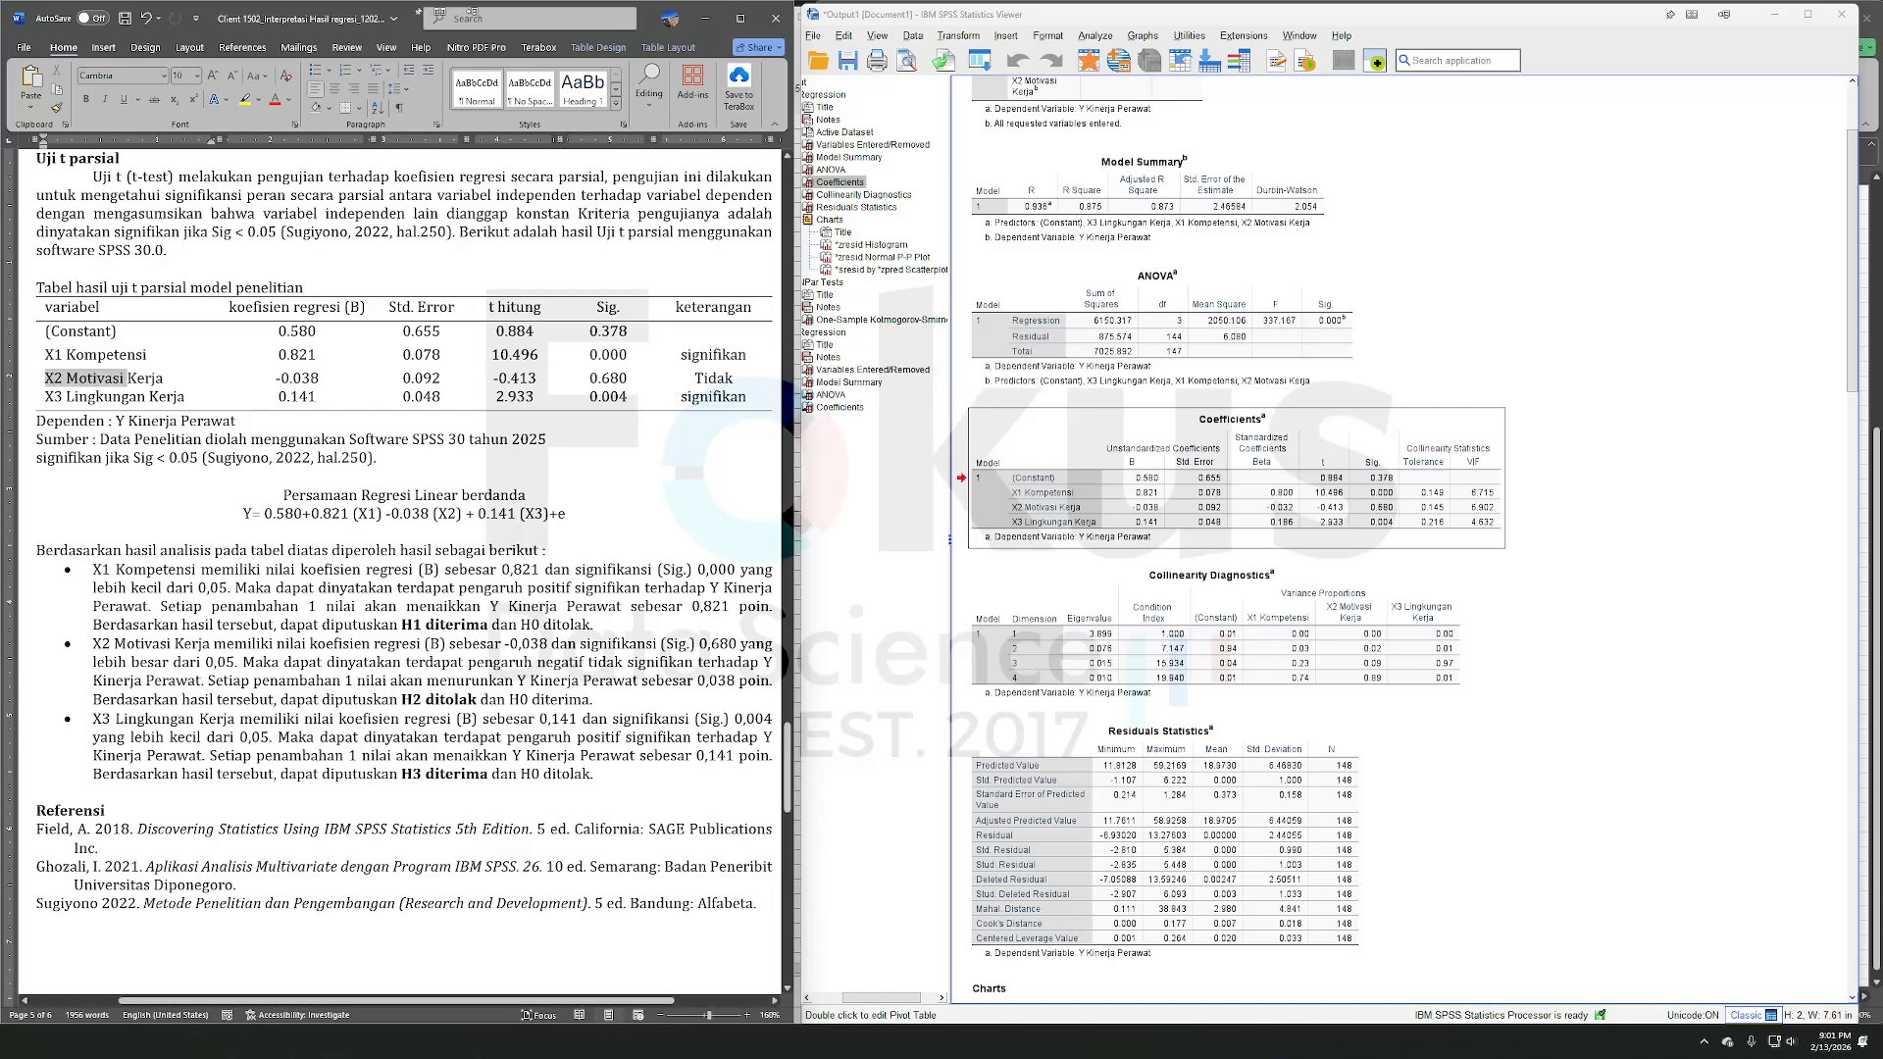
pyautogui.moveTo(590, 378); pyautogui.dragTo(626, 379)
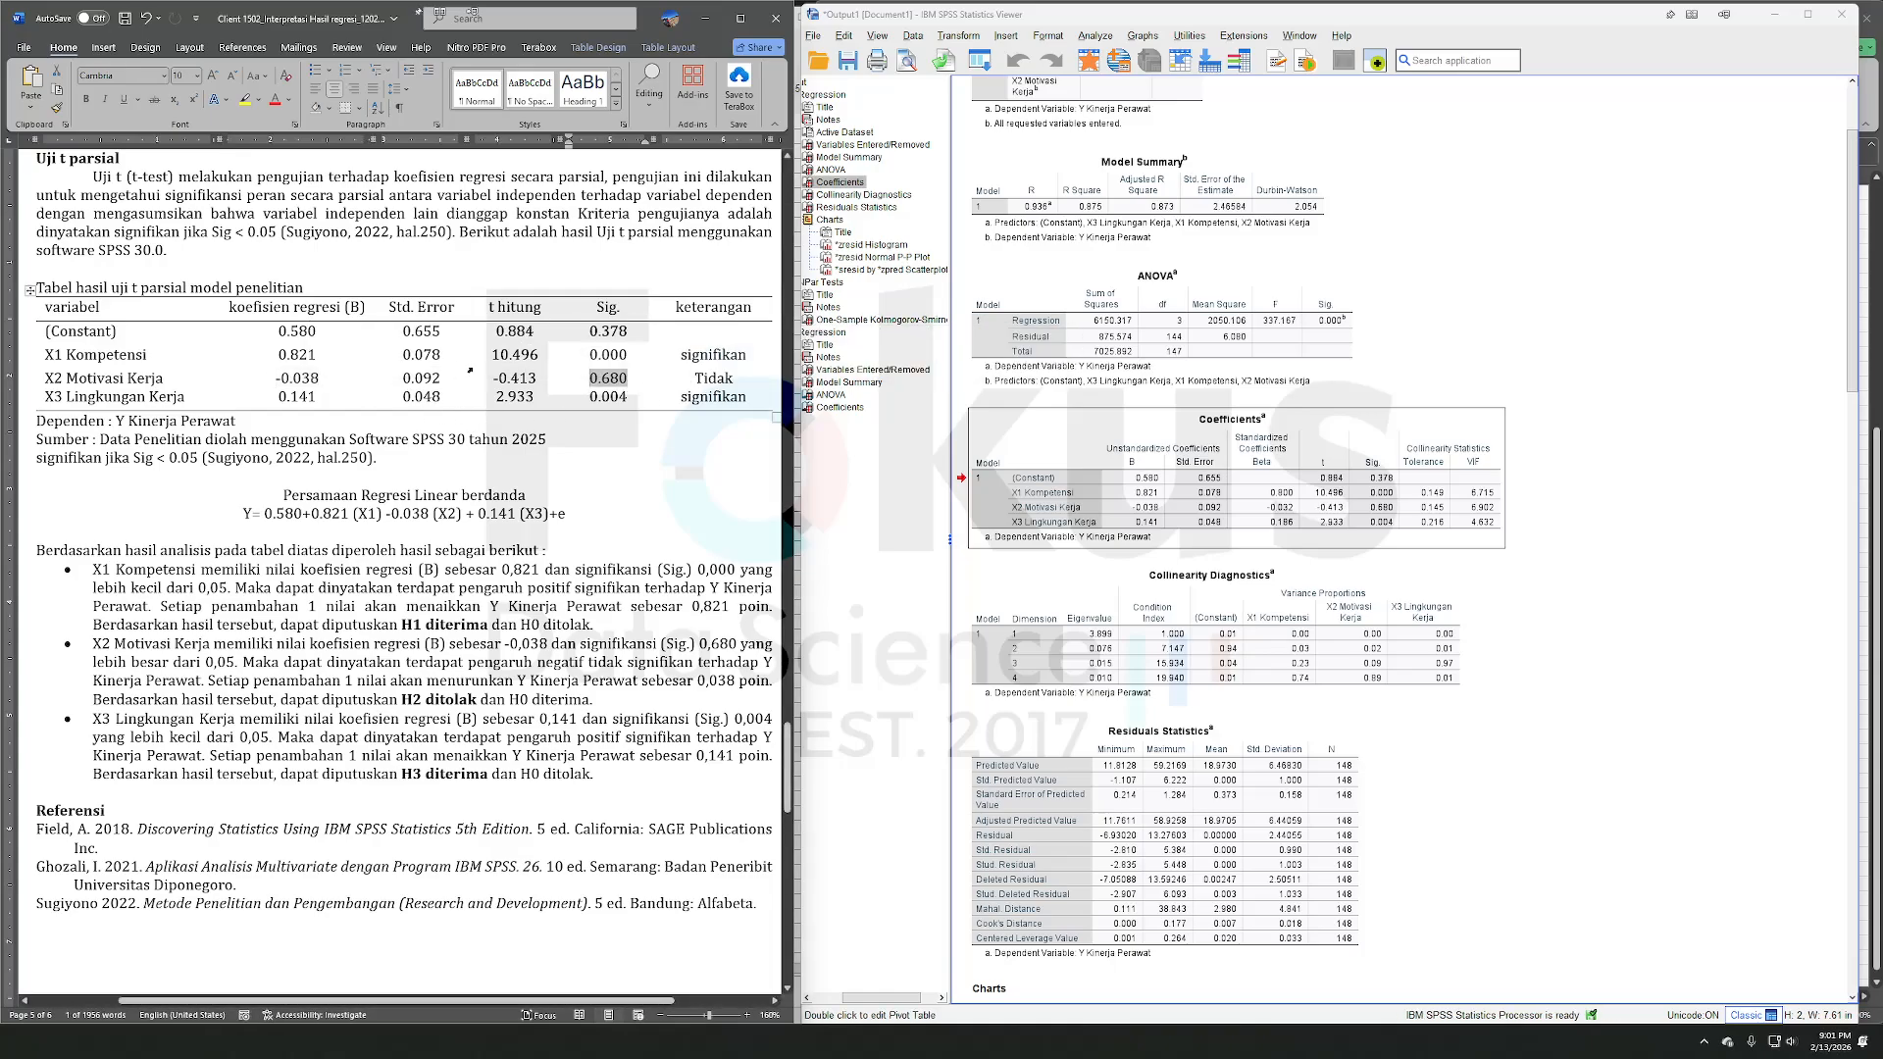
# - Check the X3 Lingkungan Kerja row of the t-test table, including its regression coefficient and Sig. value
pyautogui.moveTo(54, 397); pyautogui.dragTo(149, 397)
pyautogui.doubleClick(296, 397)
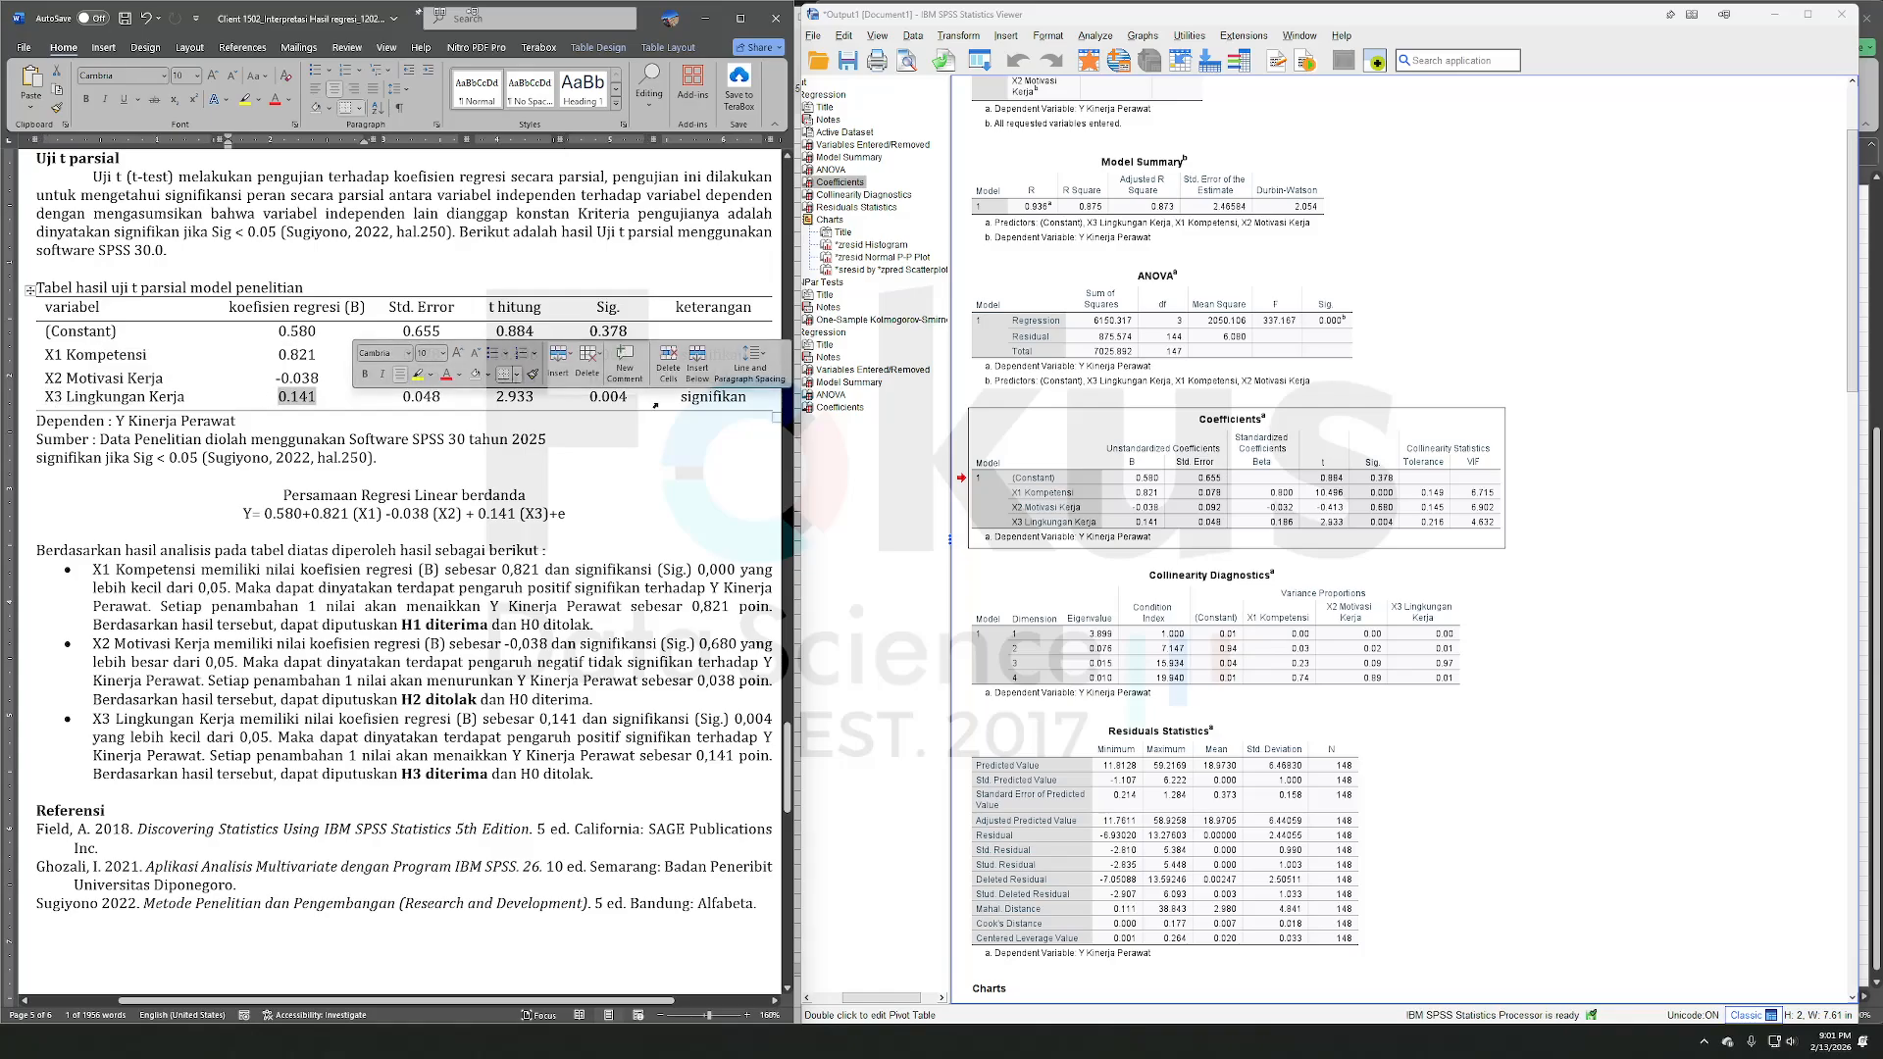
pyautogui.click(655, 402)
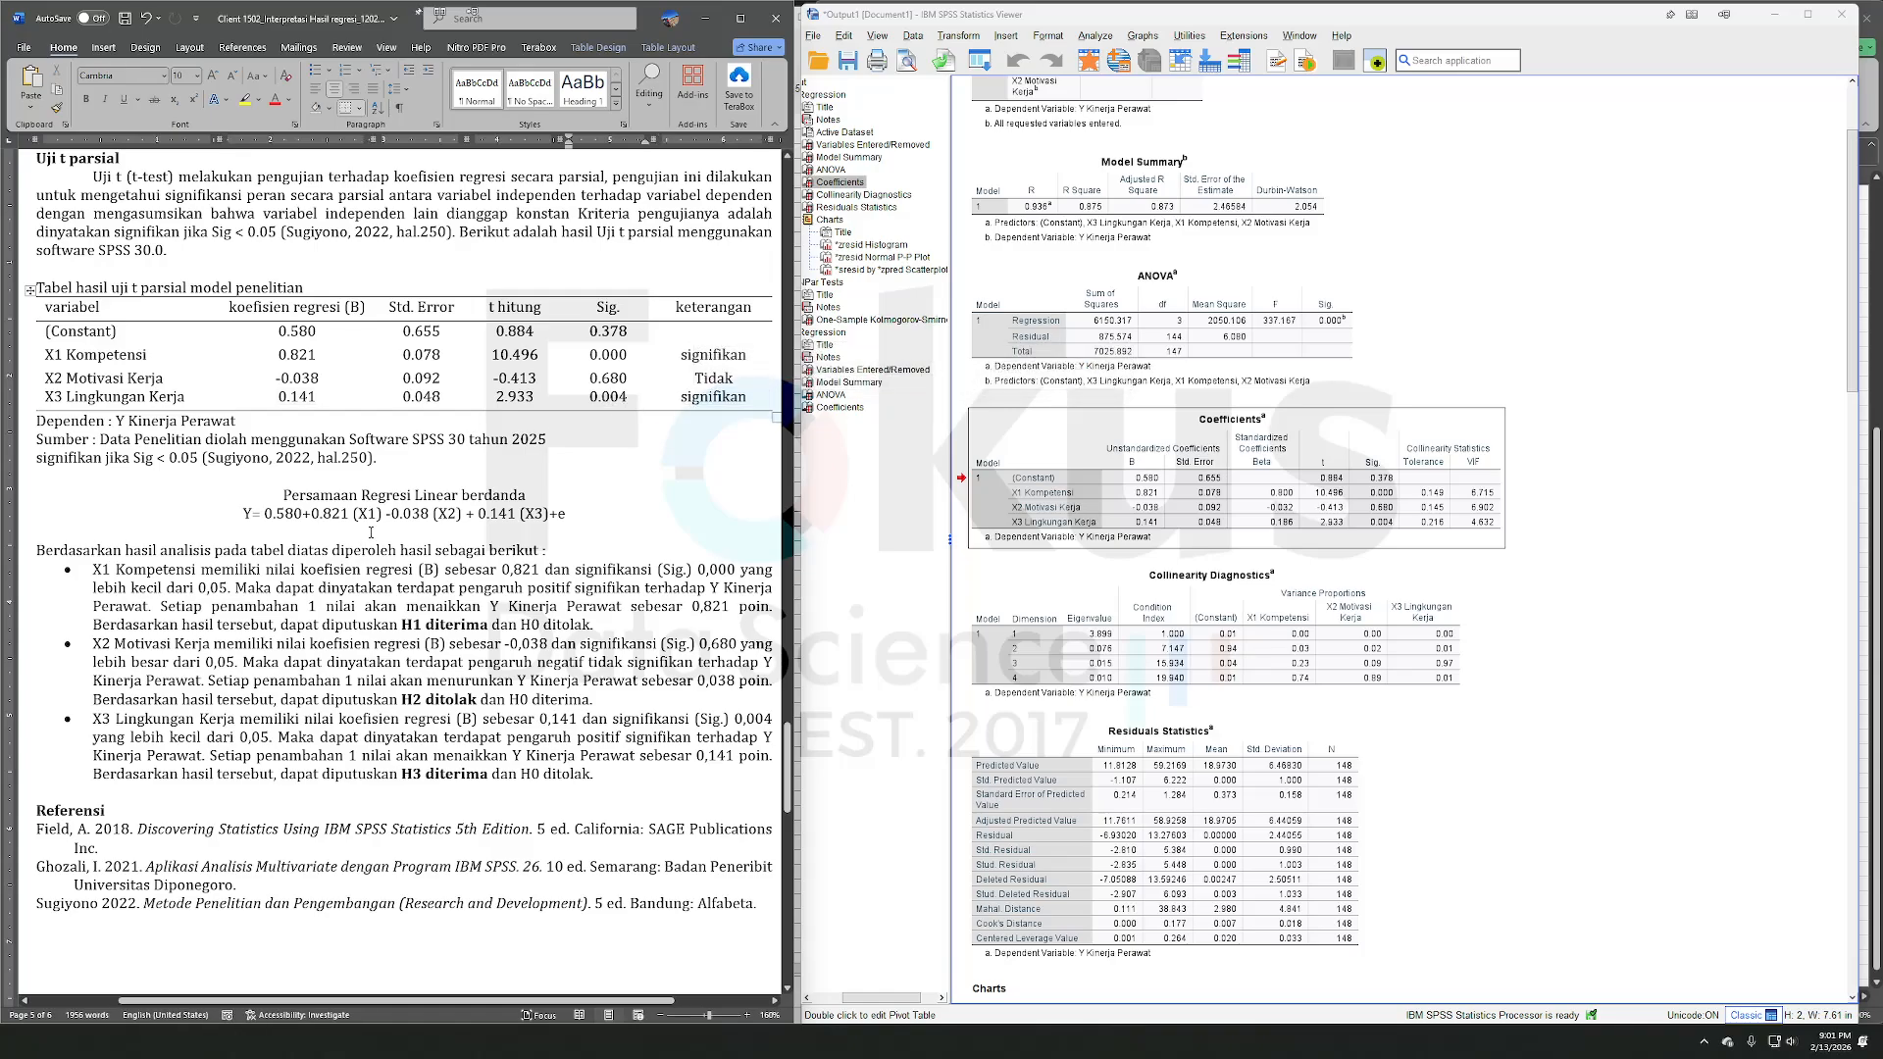
# - Compare the Sig. value in the Uji F simultan table with the X1 Kompetensi and X2 Motivasi Kerja rows of the t-test table
pyautogui.scroll(10, 365, 515)
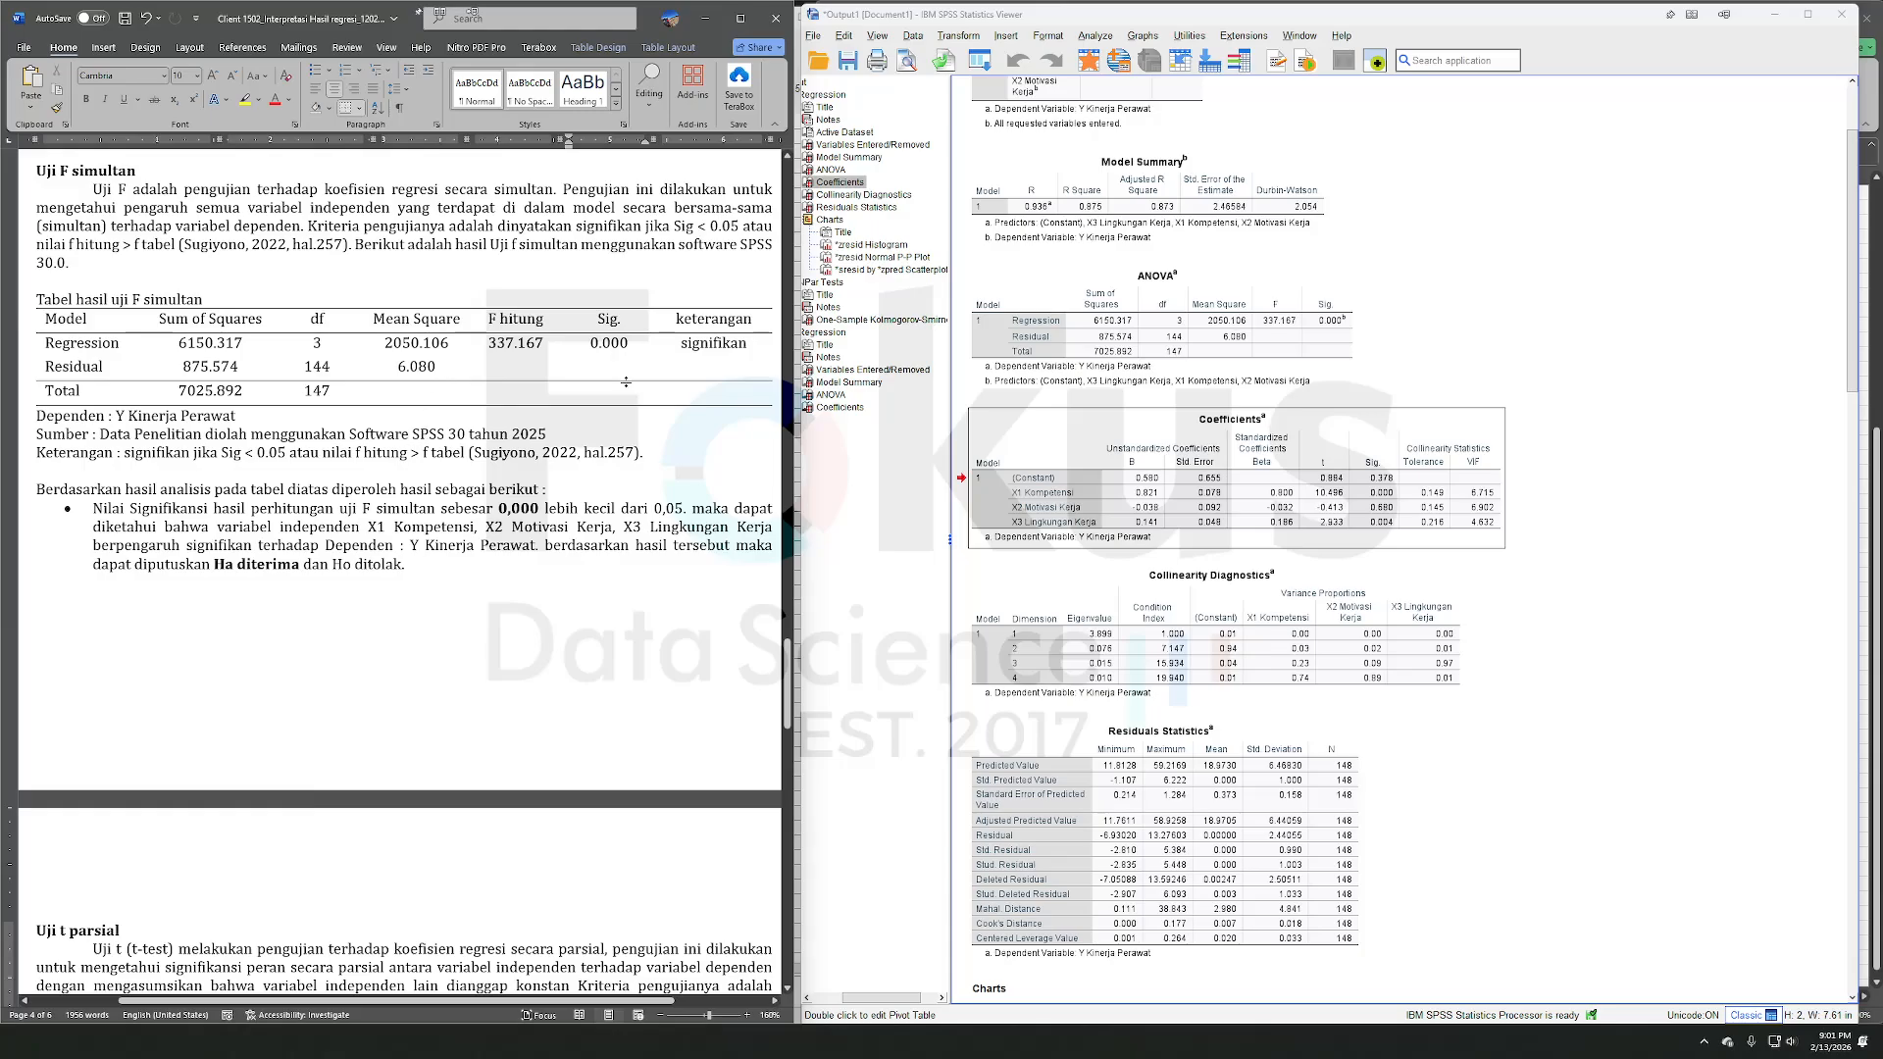
pyautogui.doubleClick(612, 343)
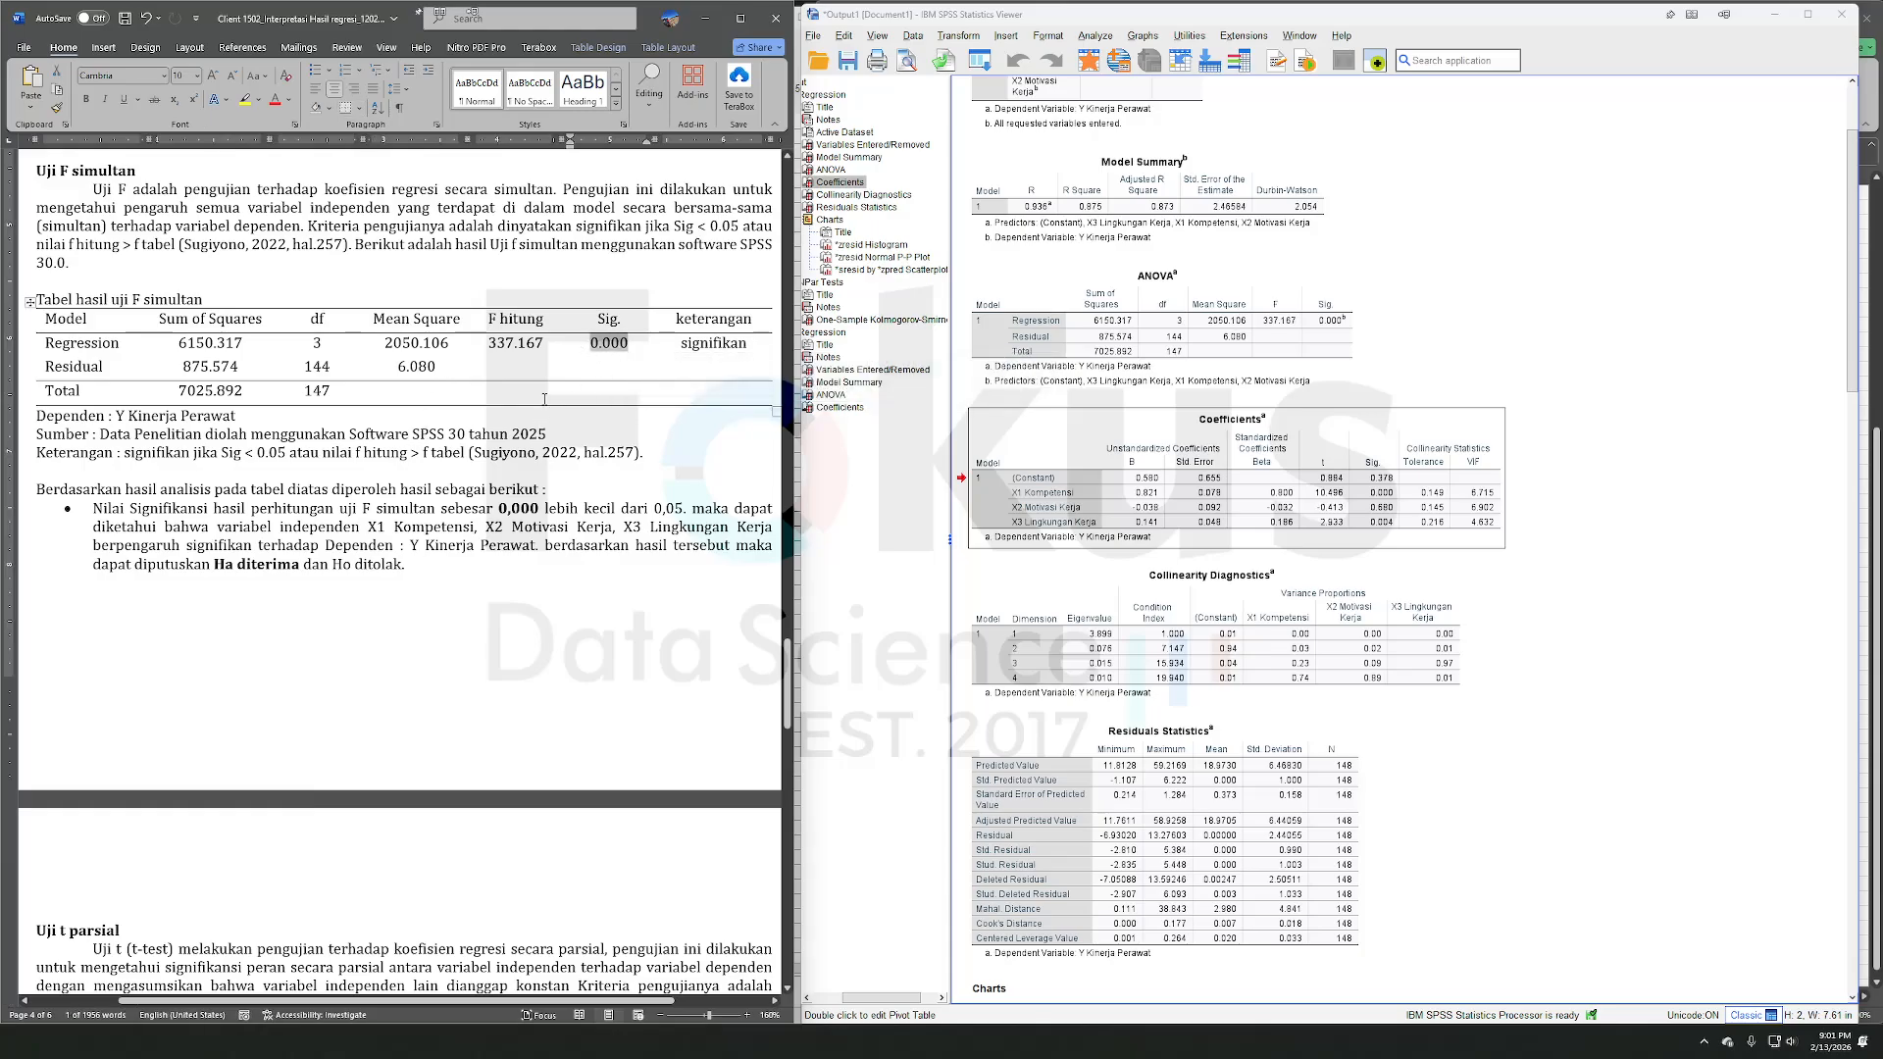
pyautogui.scroll(-8, 451, 472)
pyautogui.scroll(-3, 450, 472)
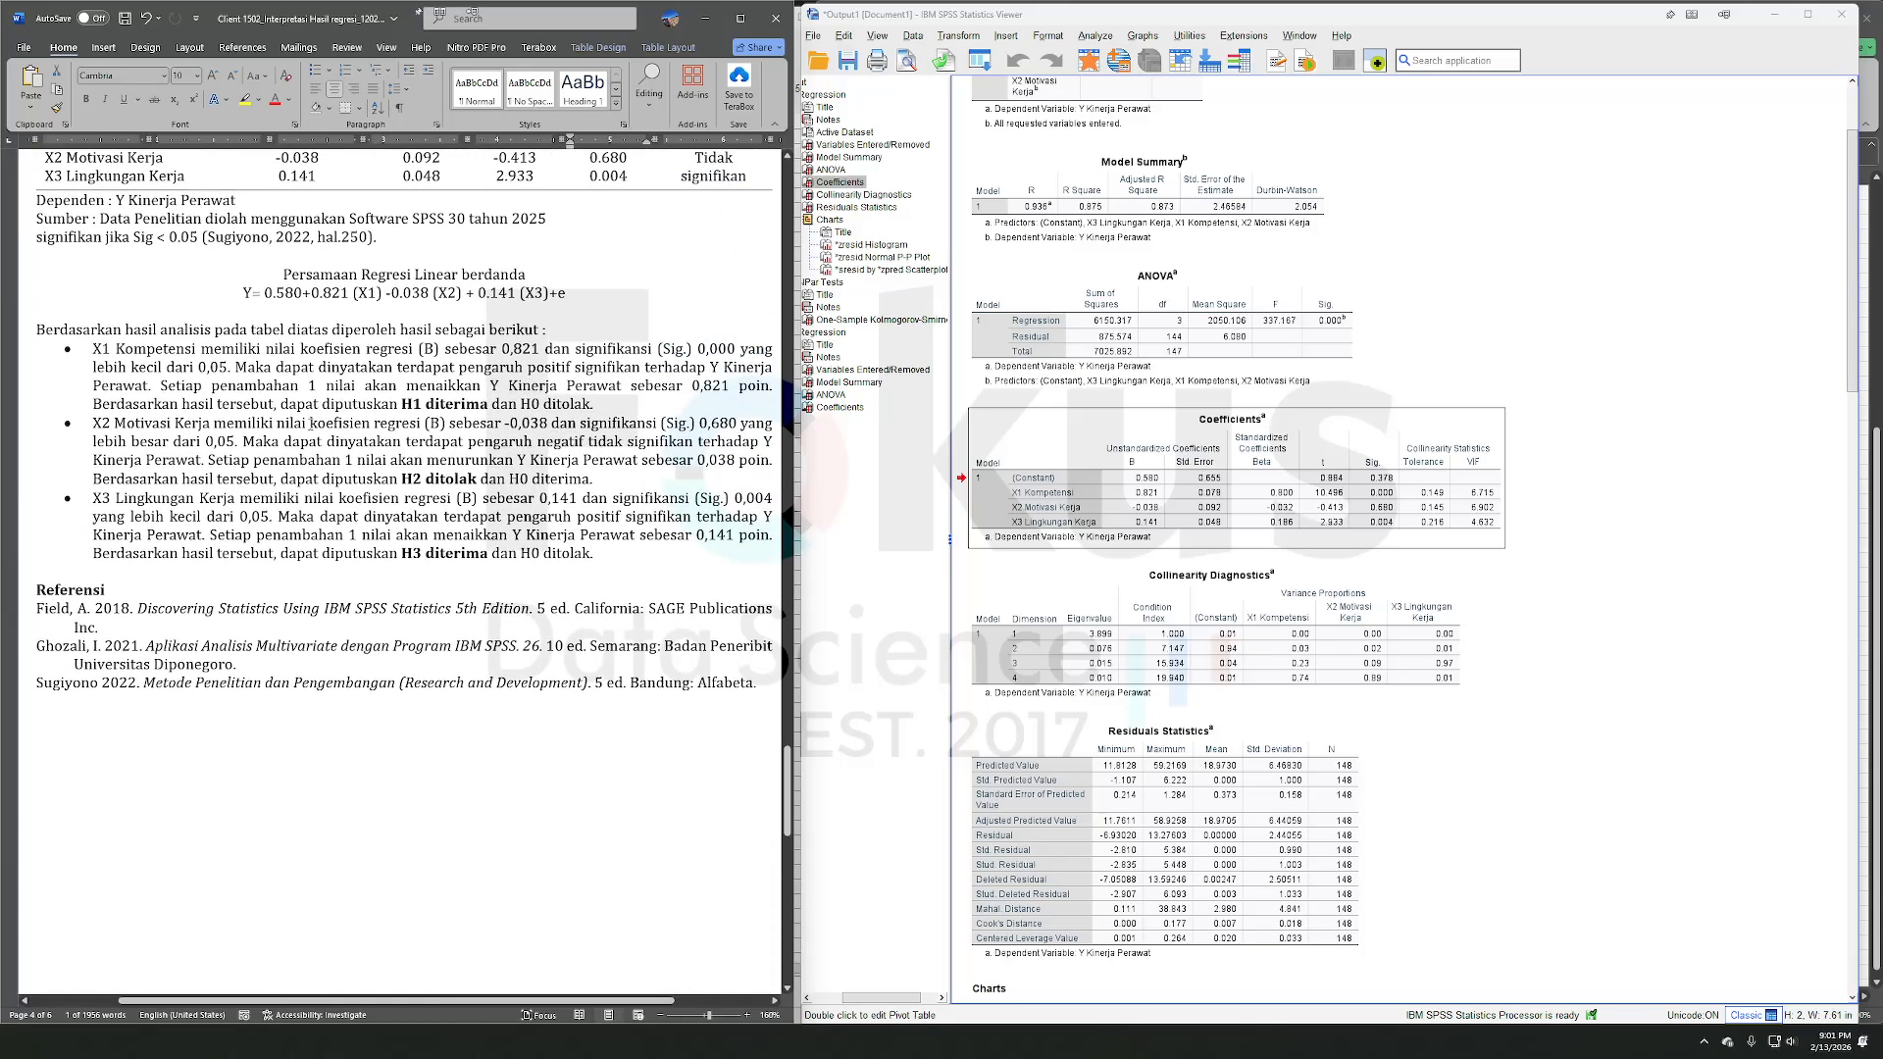
pyautogui.click(88, 244)
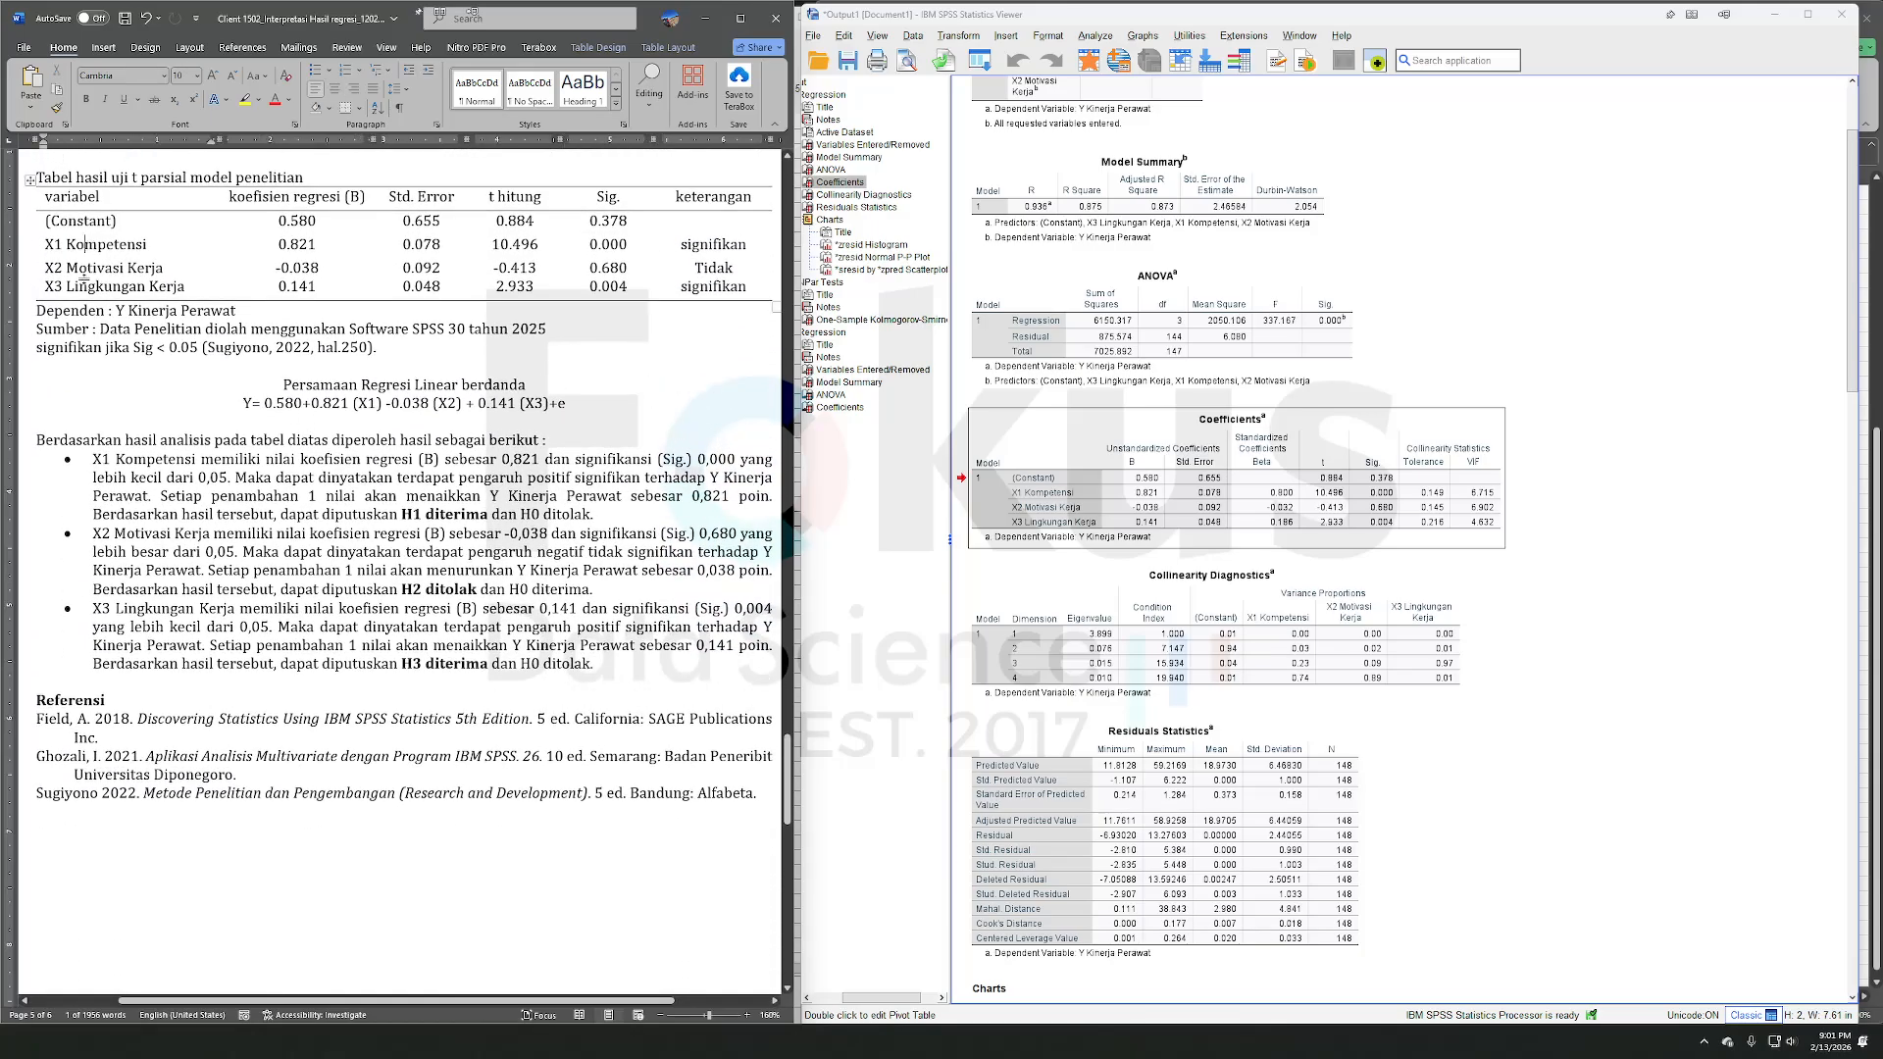
pyautogui.click(70, 268)
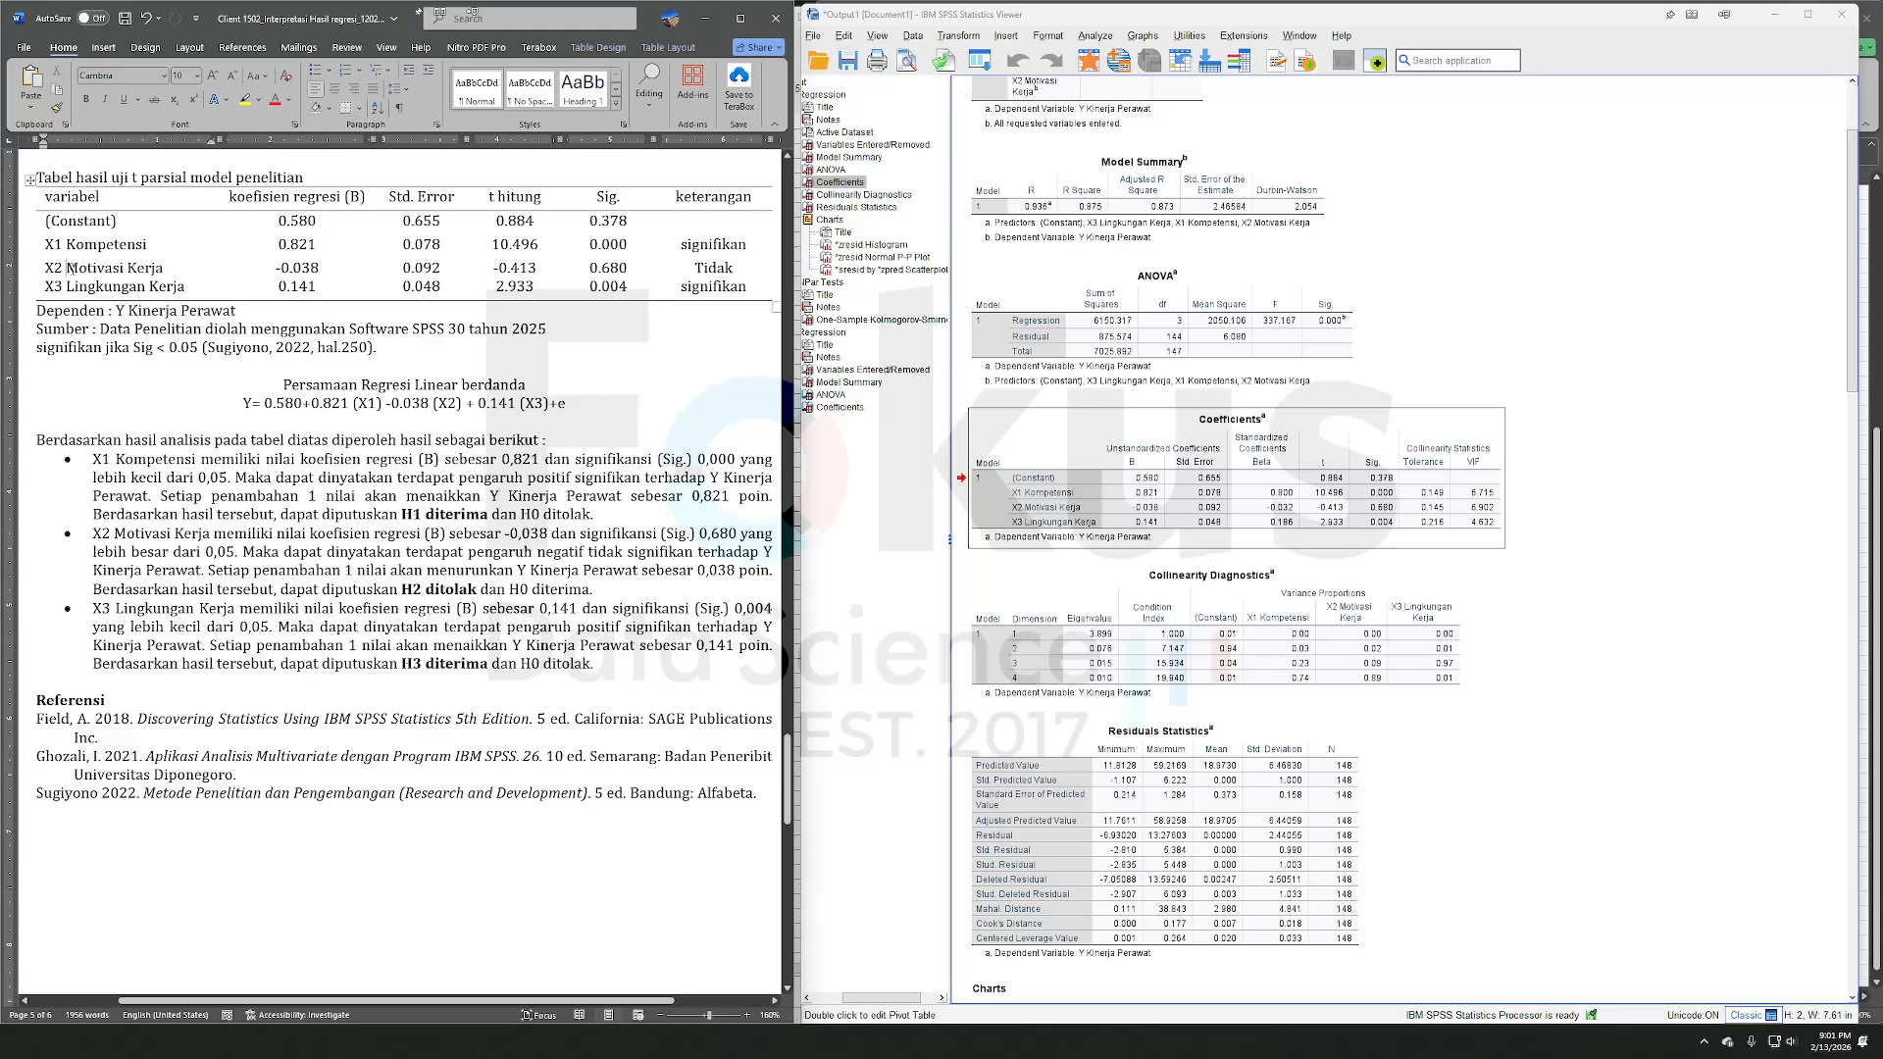
# - Review the Lampiran Output SPSS appendix, from the Model Summary, ANOVA and Coefficients tables through the Kolmogorov-Smirnov and Heteroskedastisitas tables
pyautogui.click(413, 605)
pyautogui.scroll(-10, 413, 605)
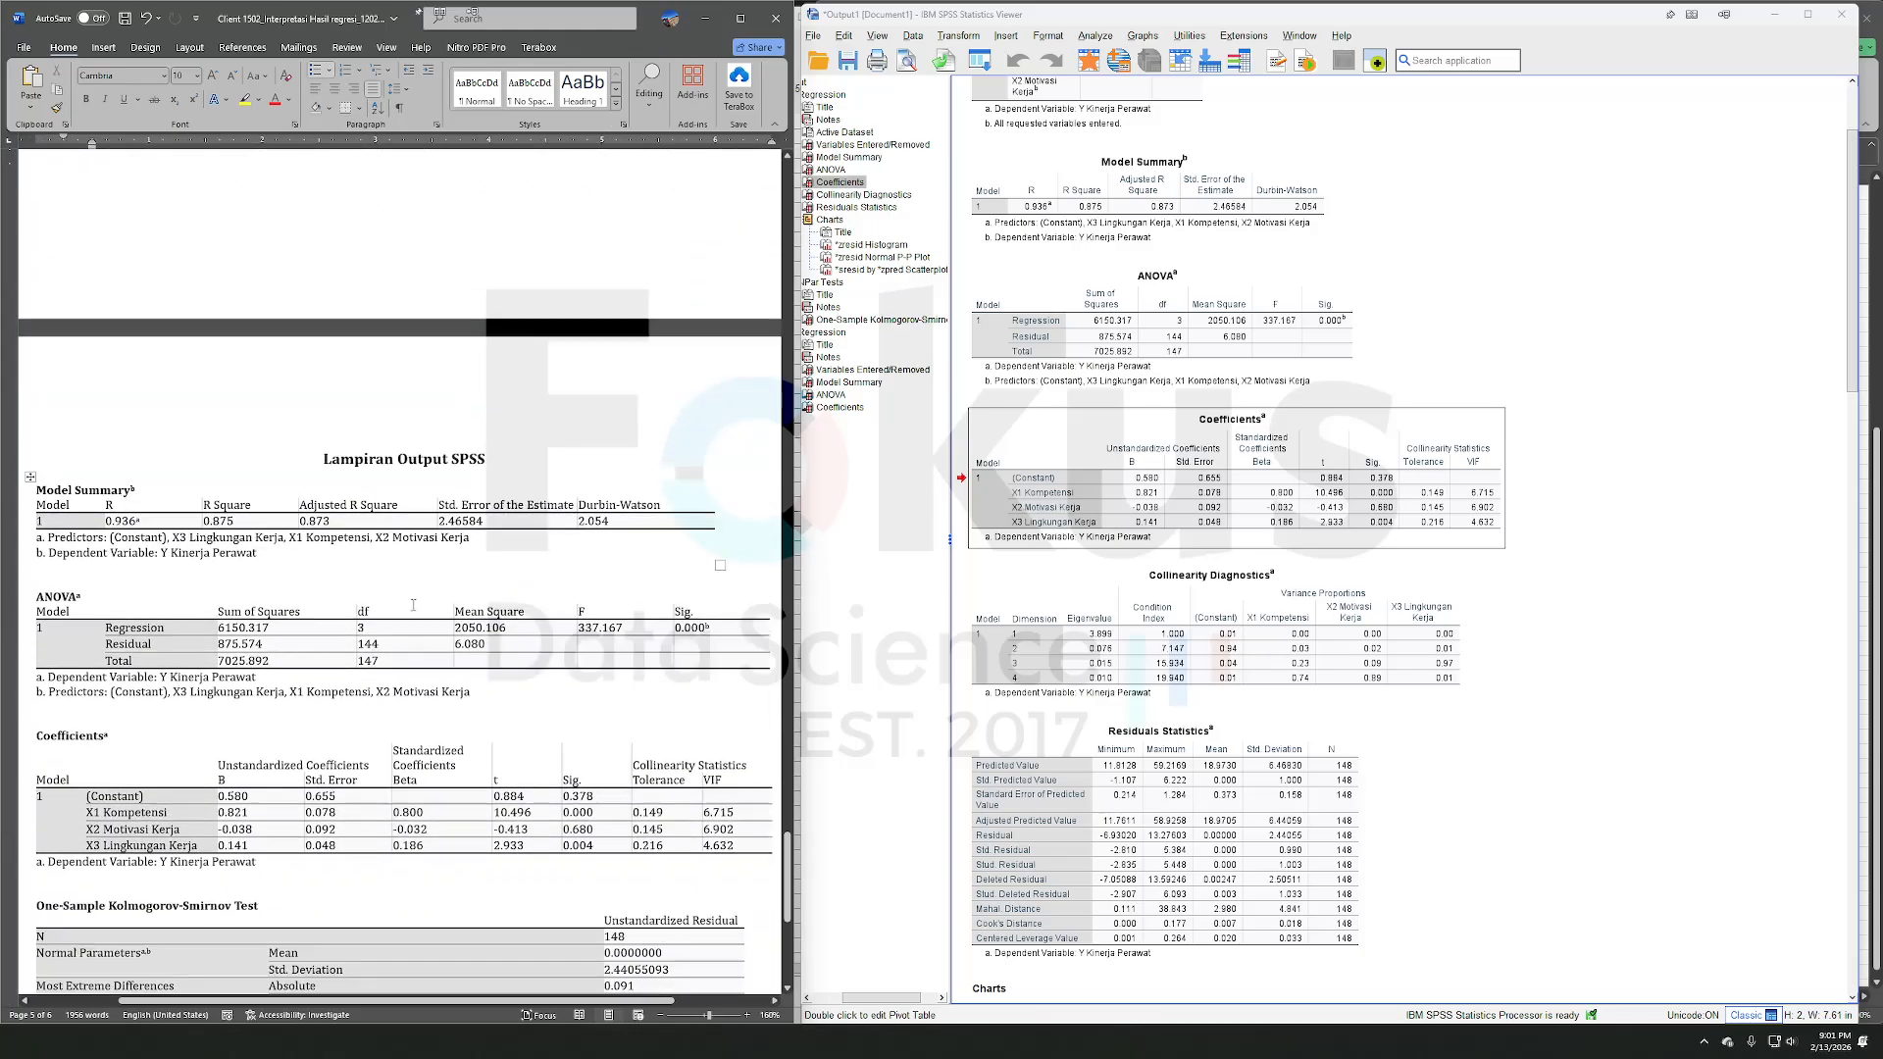
pyautogui.scroll(4, 413, 605)
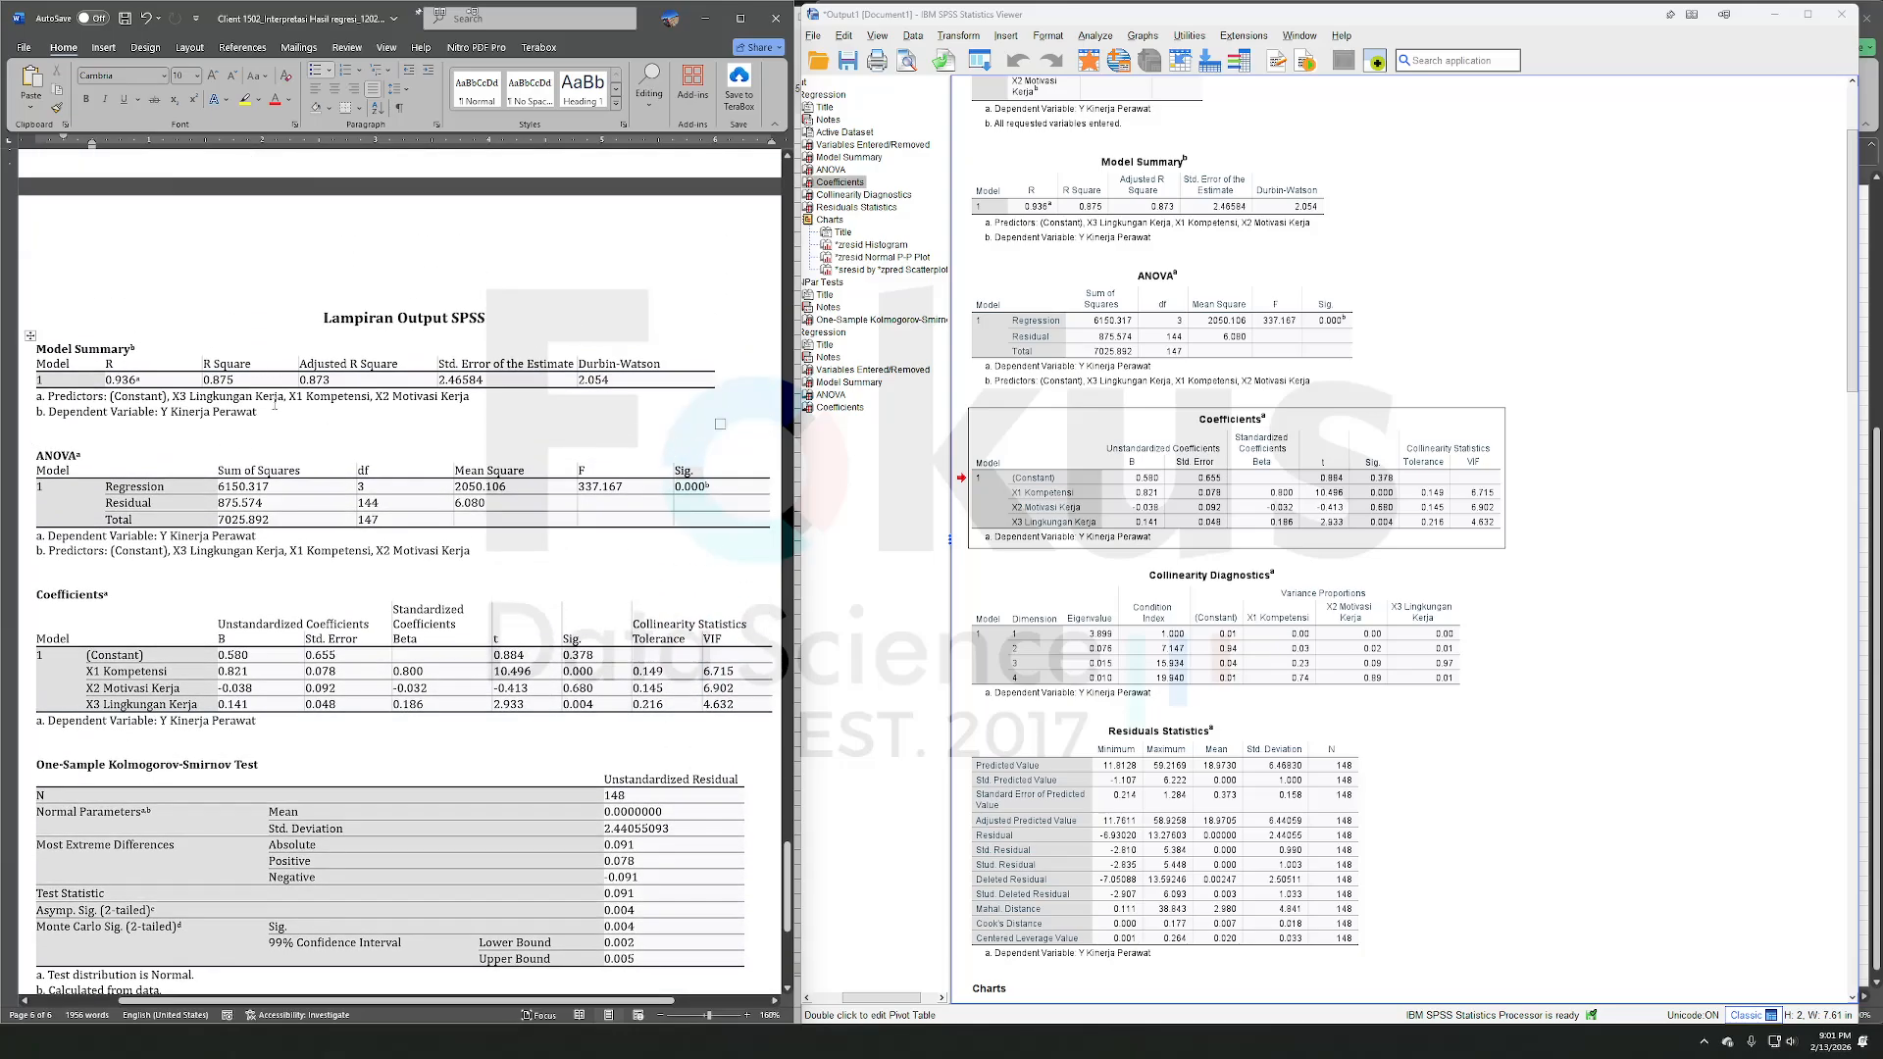
pyautogui.scroll(-5, 394, 708)
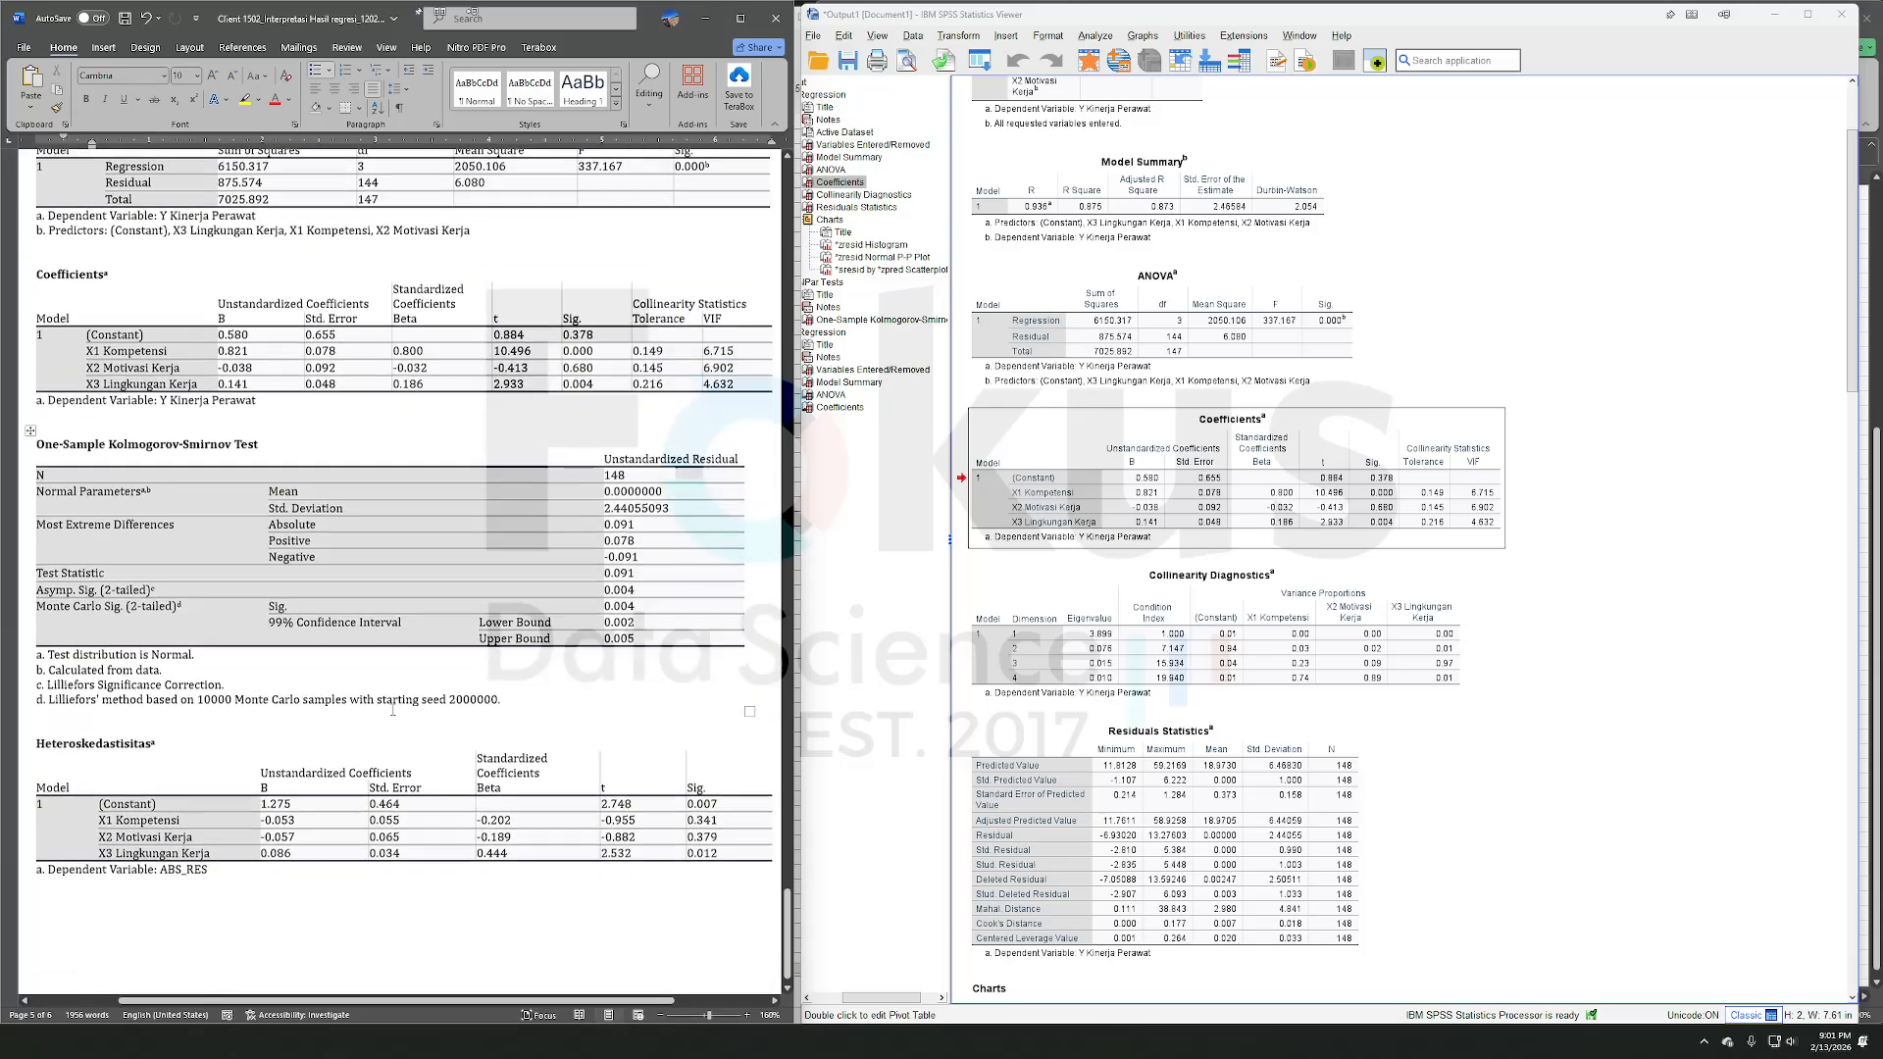
pyautogui.scroll(7, 393, 709)
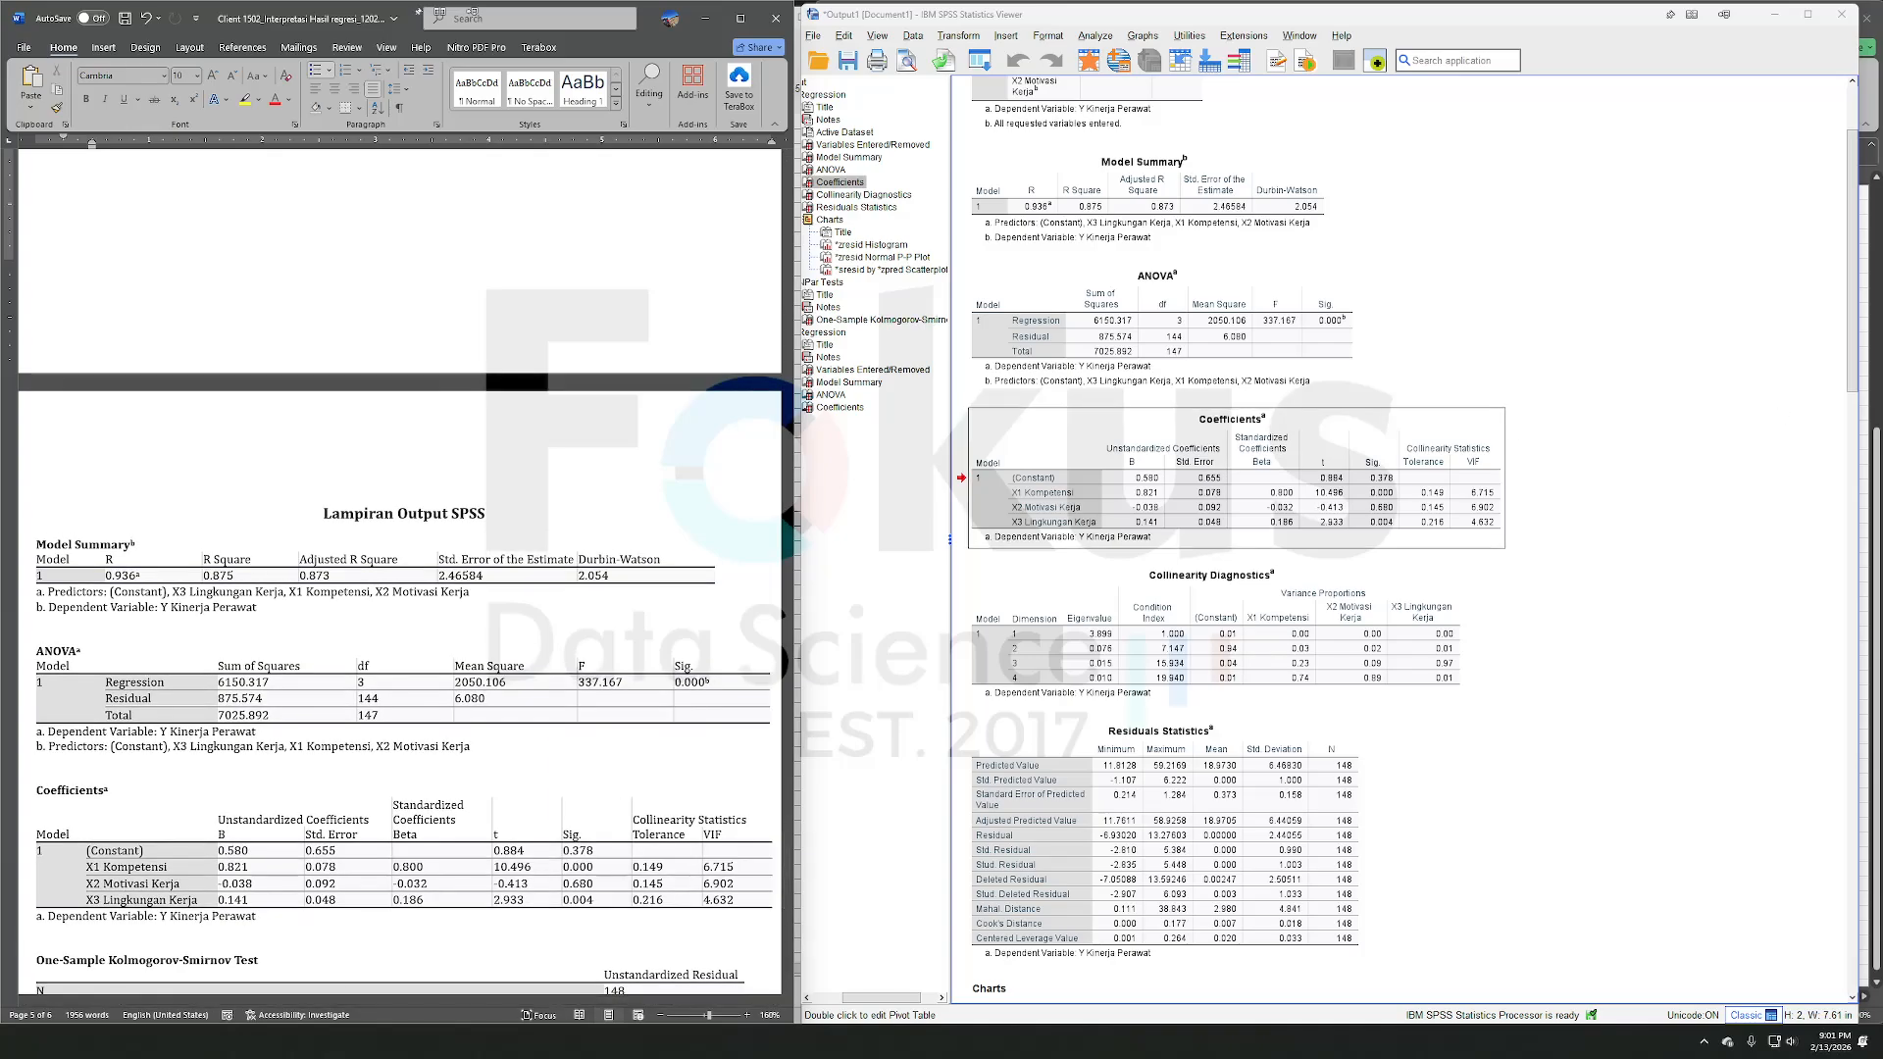